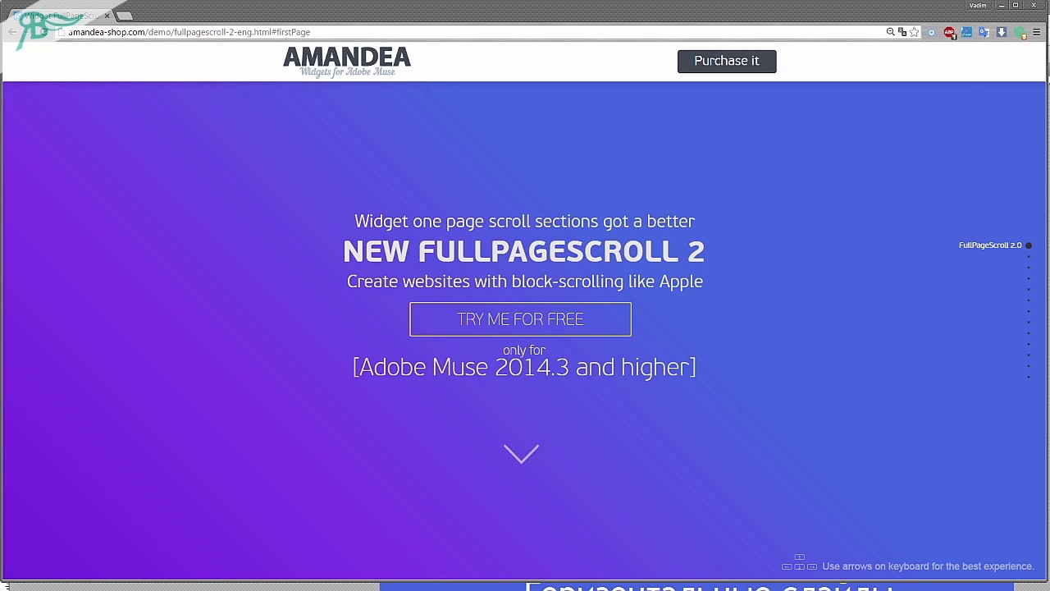
Switch to Adobe Muse and look through the coloured sections of the FullPageScroll 2 demo page, selecting several of them.
key("alt+Tab")
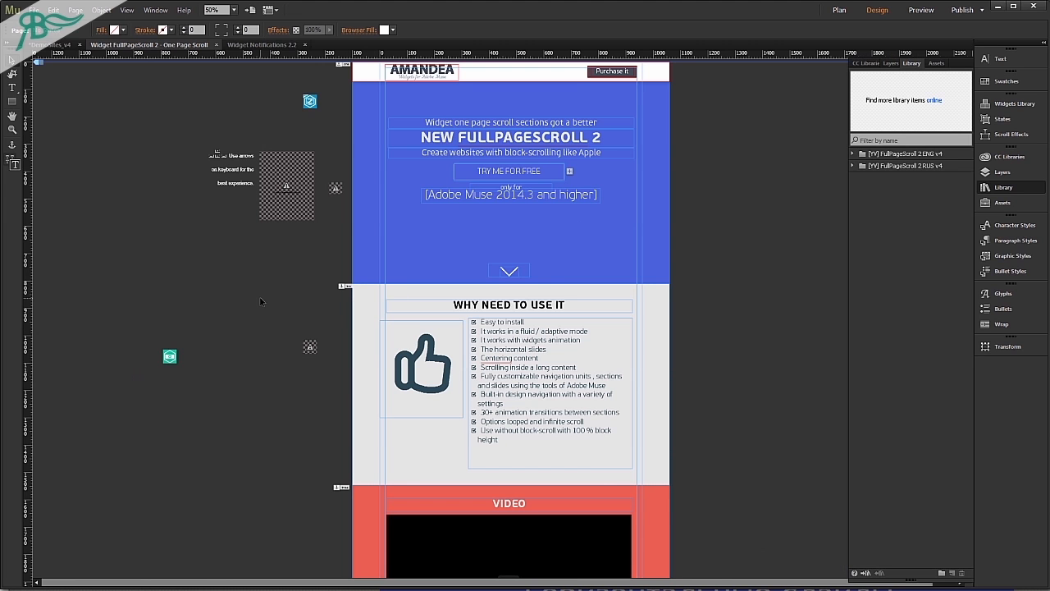
scroll(622, 218, "down", 3)
left_click(621, 309)
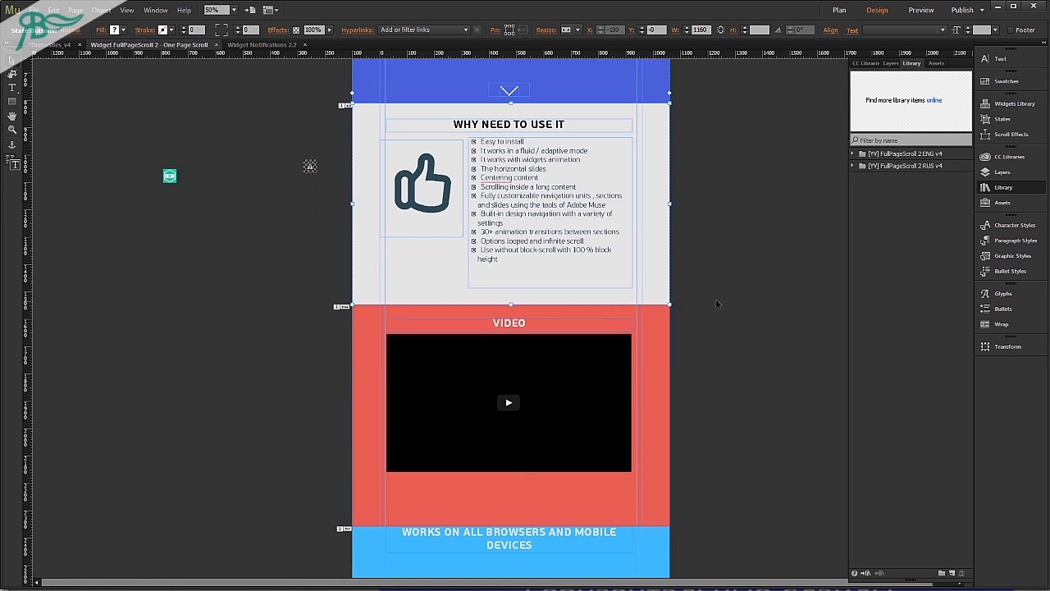
scroll(711, 308, "down", 3)
scroll(718, 307, "down", 1)
scroll(716, 308, "down", 2)
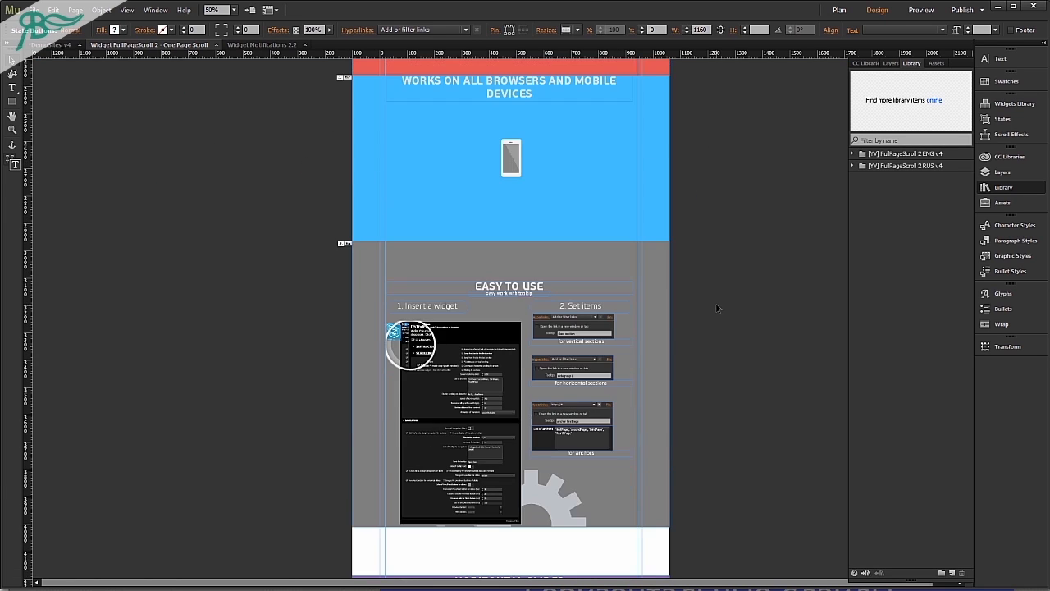
scroll(716, 307, "down", 2)
left_click(660, 343)
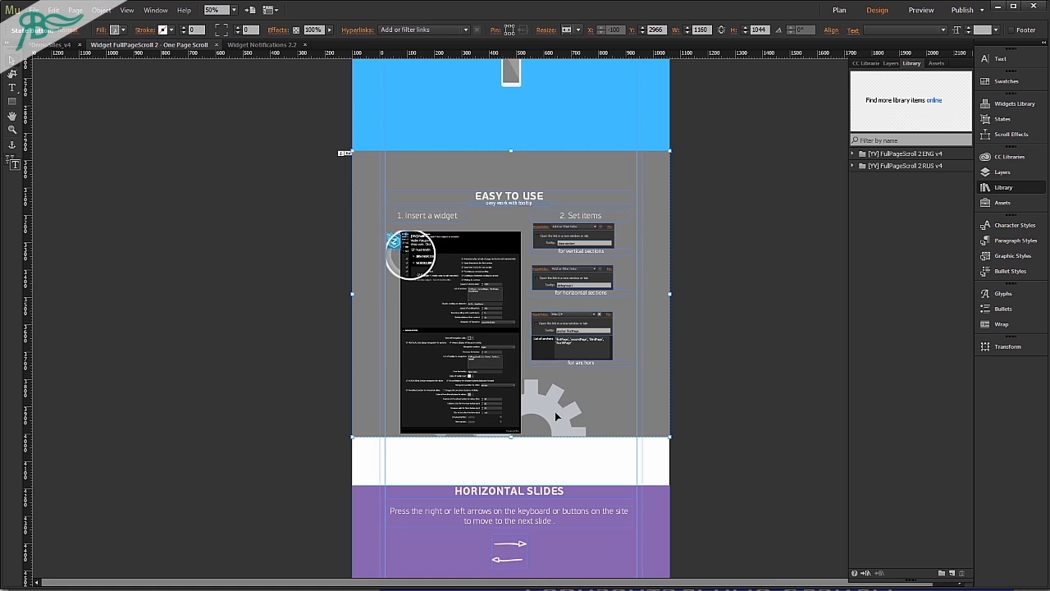
scroll(561, 395, "down", 10)
left_click(562, 395)
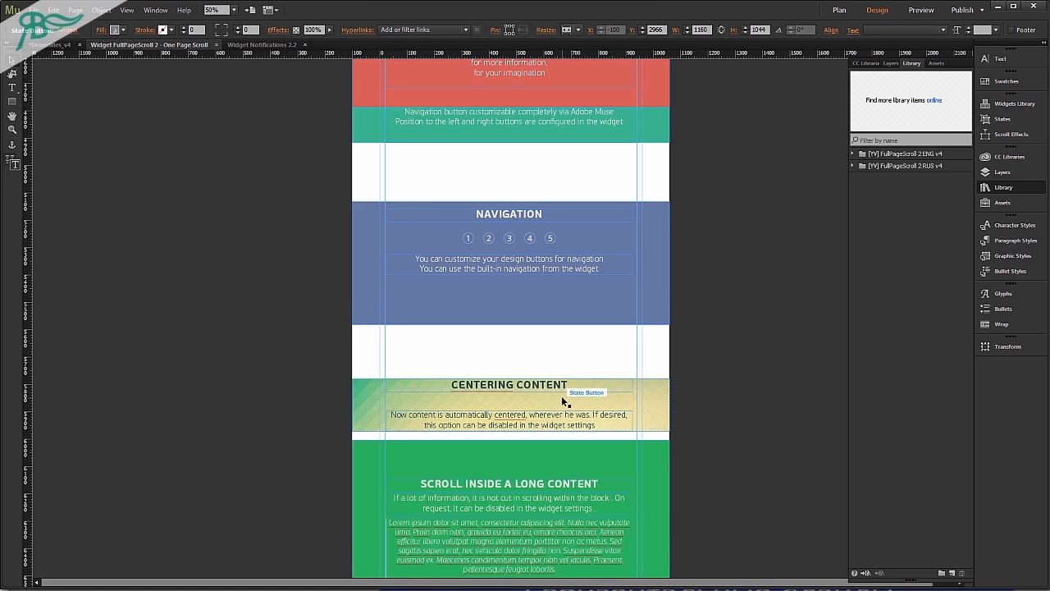
scroll(563, 386, "up", 12)
scroll(563, 365, "up", 4)
left_click(561, 348)
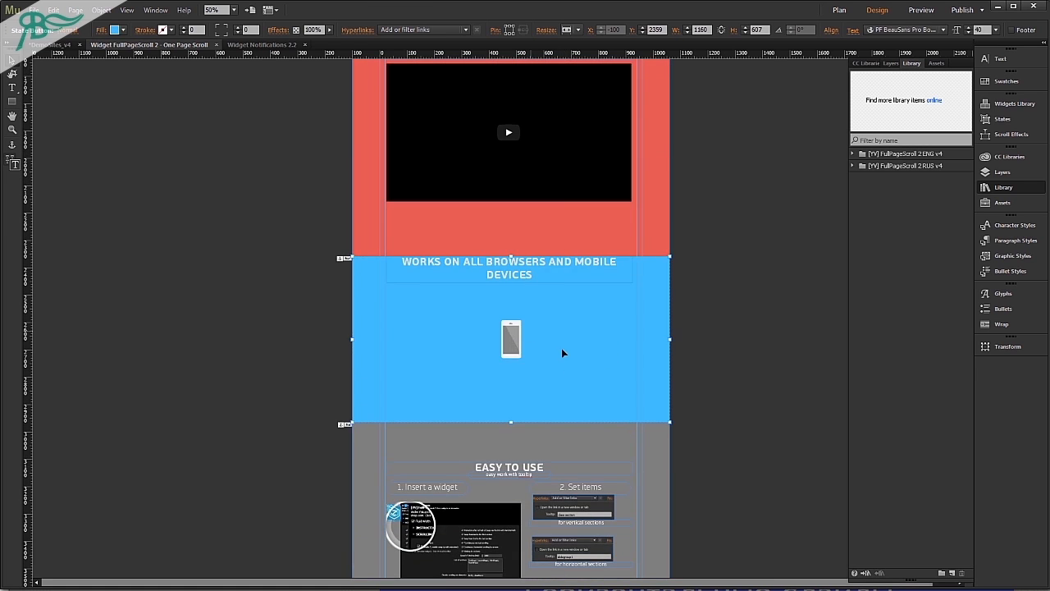
scroll(564, 346, "up", 6)
scroll(568, 347, "up", 4)
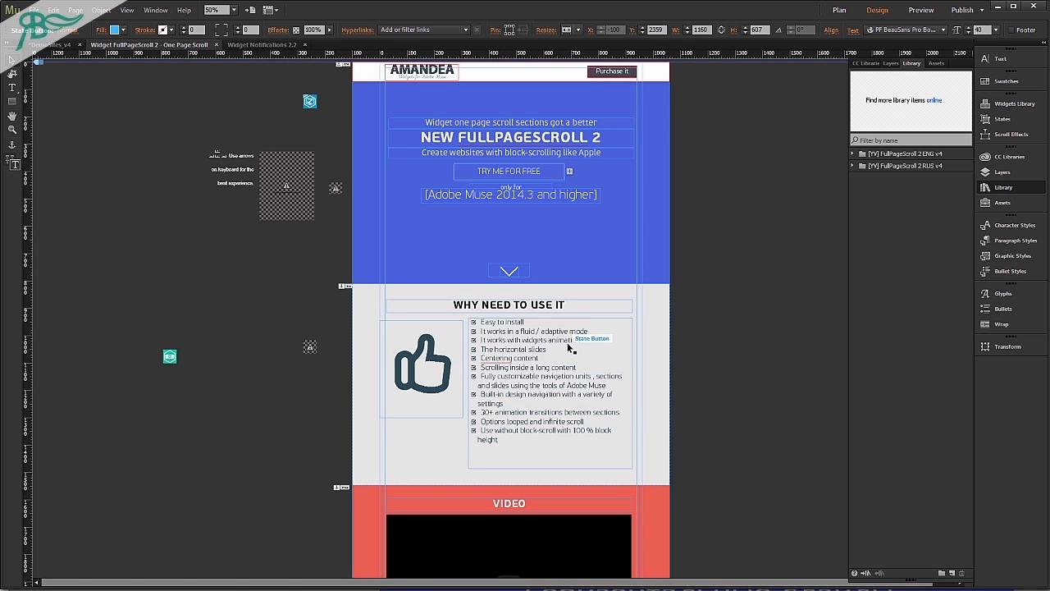
left_click(689, 238)
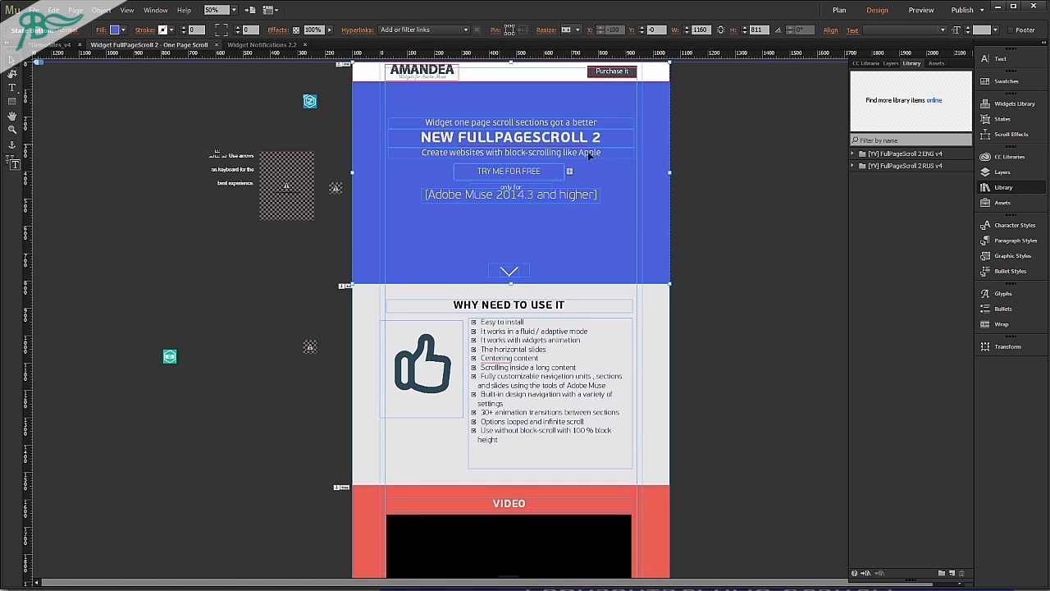
left_click(690, 197)
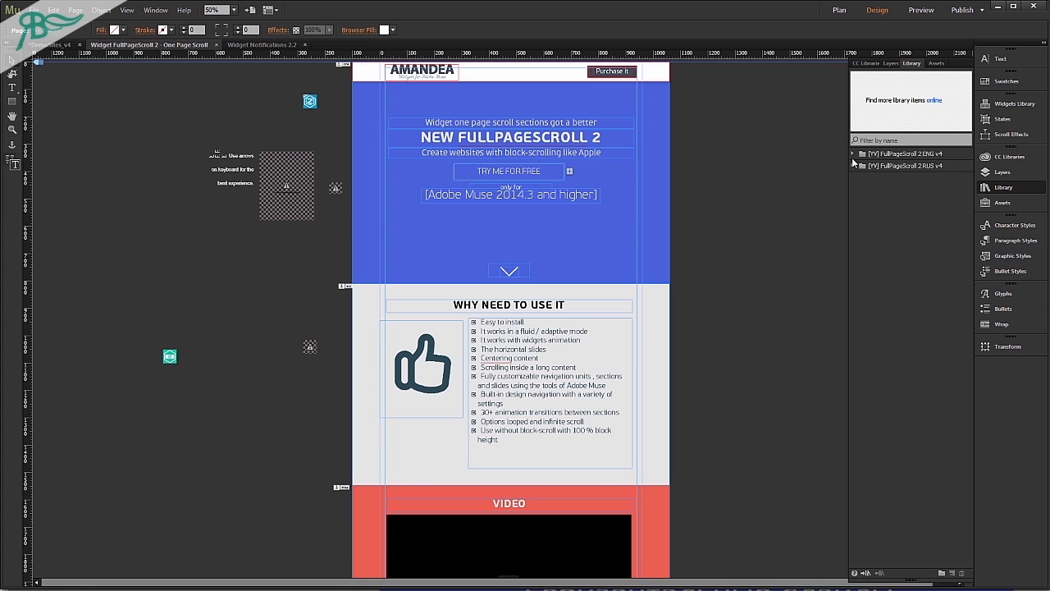
Expand the FullPageScroll 2 RUS v4 and ENG v4 library folders and preview their widget and the vertical sections example.
left_click(852, 165)
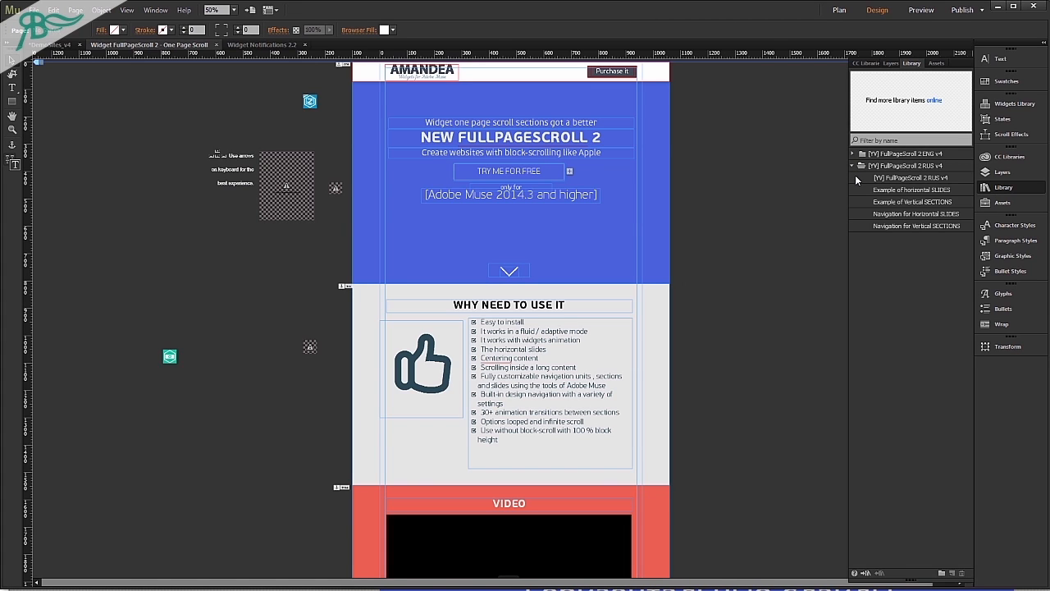
left_click(918, 178)
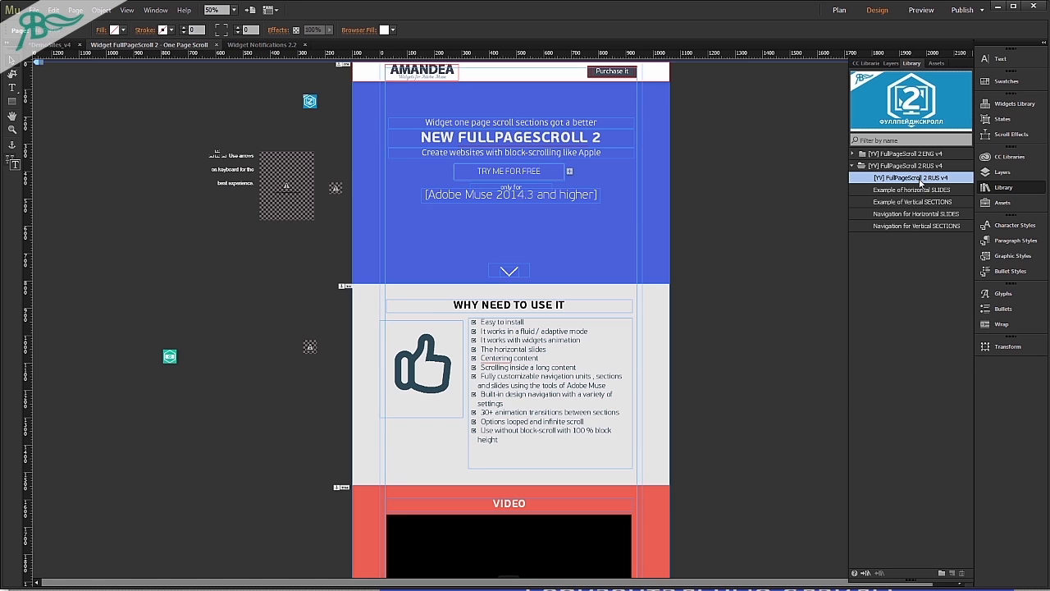
left_click(870, 155)
left_click(897, 191)
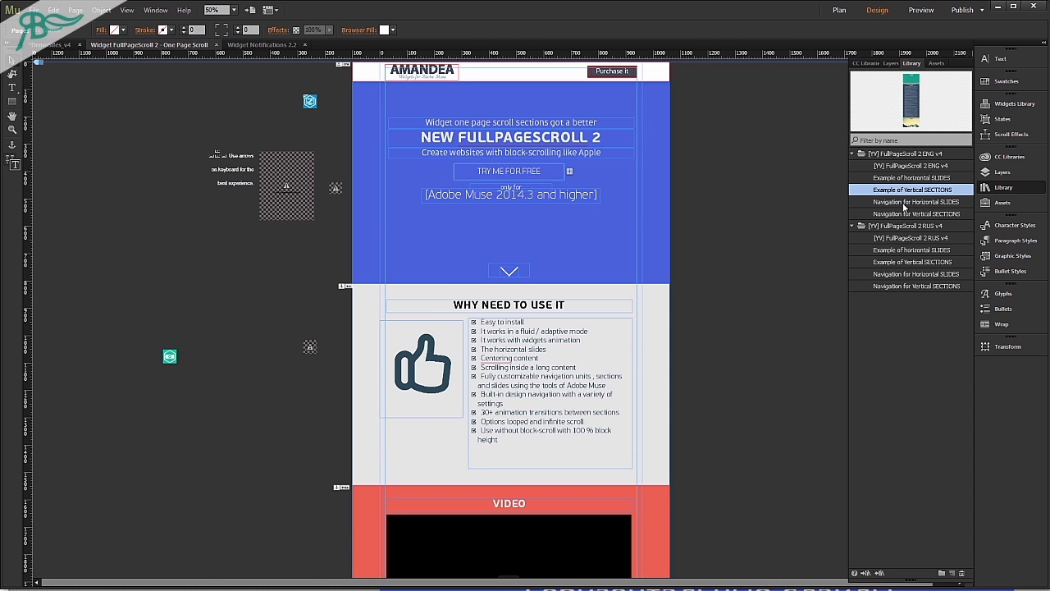
Create a new site with a fixed page width and open its Home page for design.
left_click(33, 10)
left_click(50, 28)
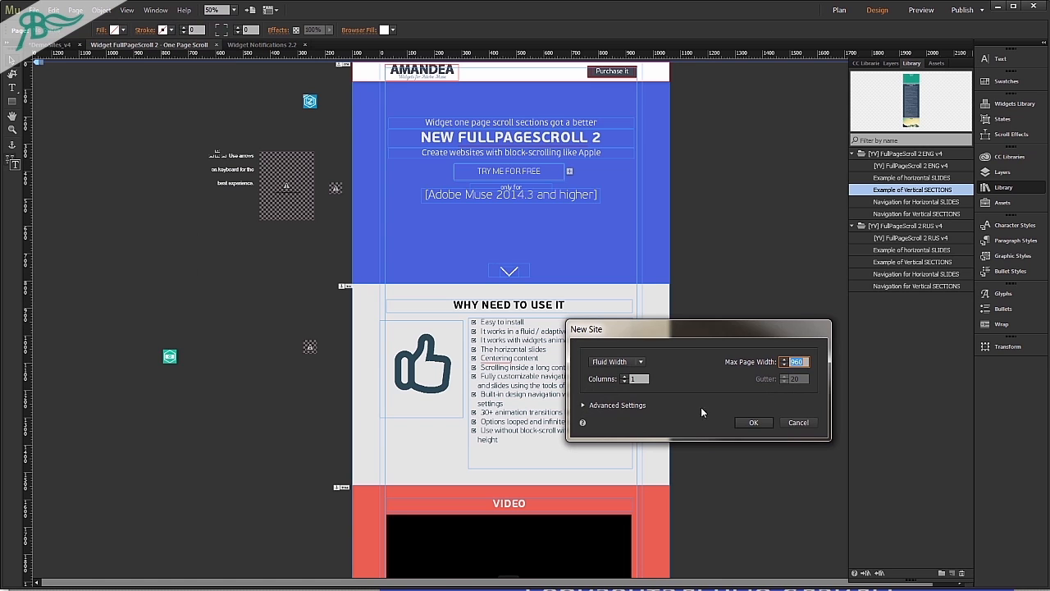
left_click(615, 362)
left_click(622, 384)
left_click(753, 422)
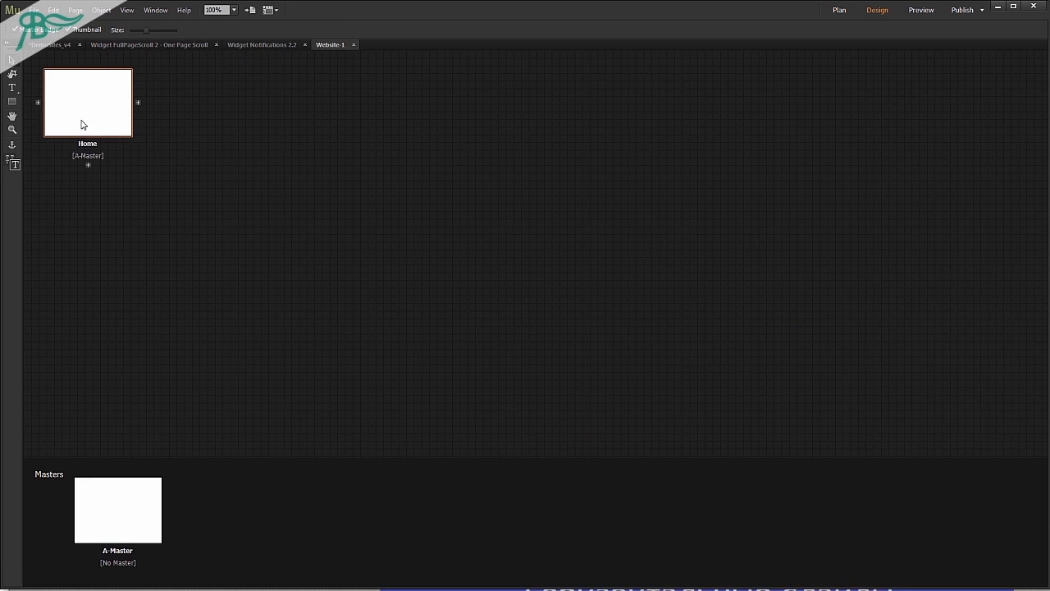
double_click(82, 124)
Place the [YV] FullPageScroll 2 ENG v4 widget outside the page beside its upper edge and turn off its Fluid Width option.
left_click_drag(890, 170, 155, 181)
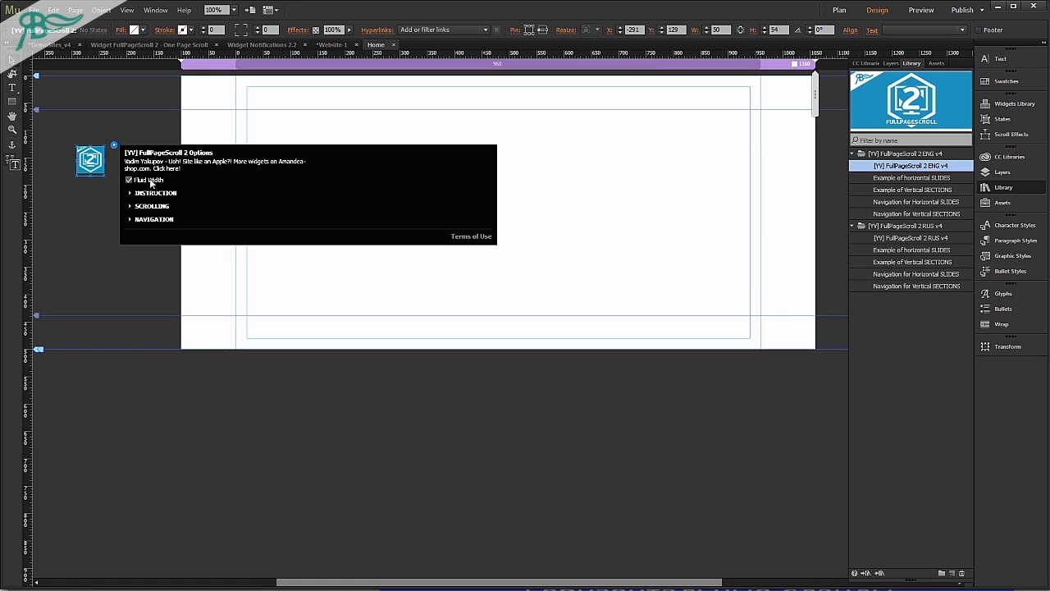
left_click(151, 182)
Review the widget's instruction, scrolling and navigation options, and close the options without changing them.
left_click(155, 194)
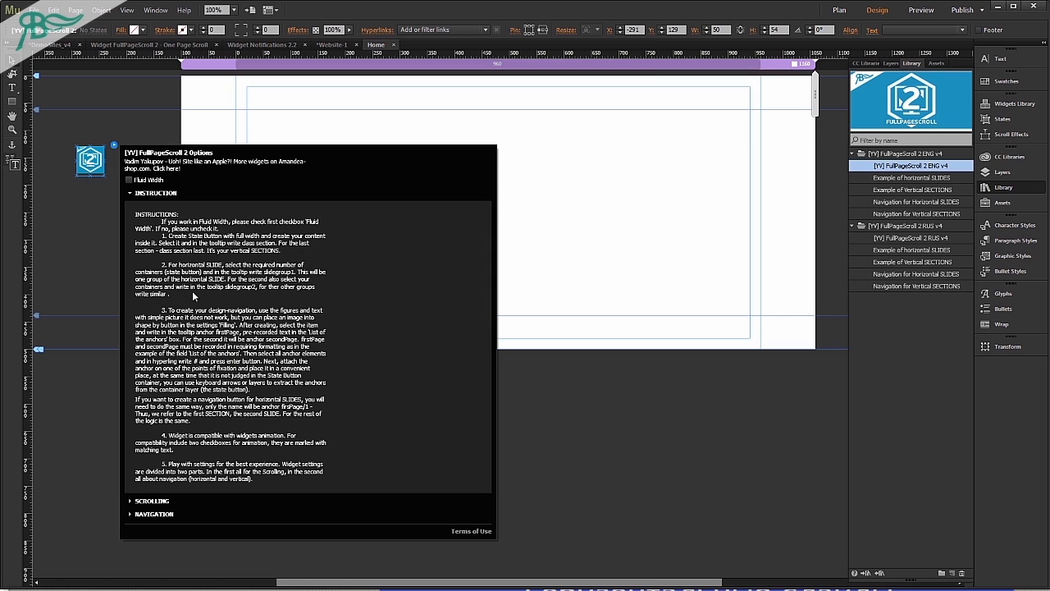
left_click(155, 193)
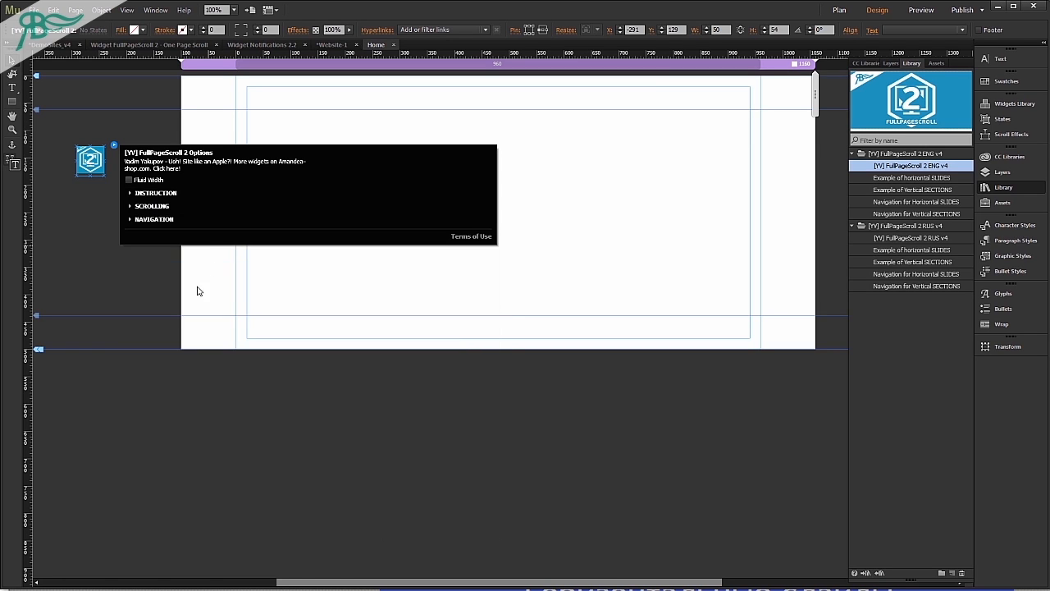
left_click(154, 206)
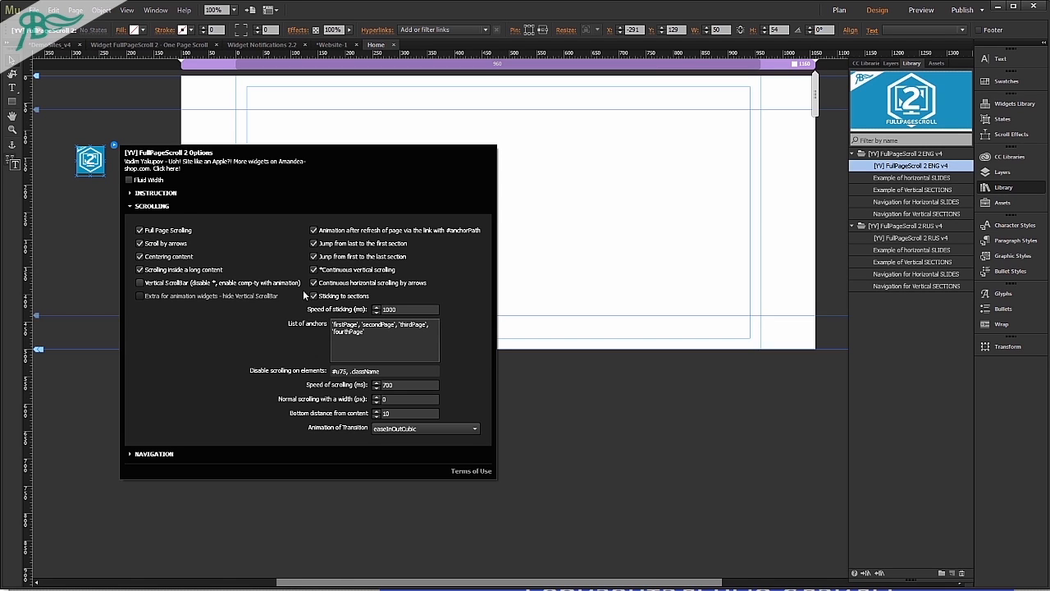
left_click(169, 209)
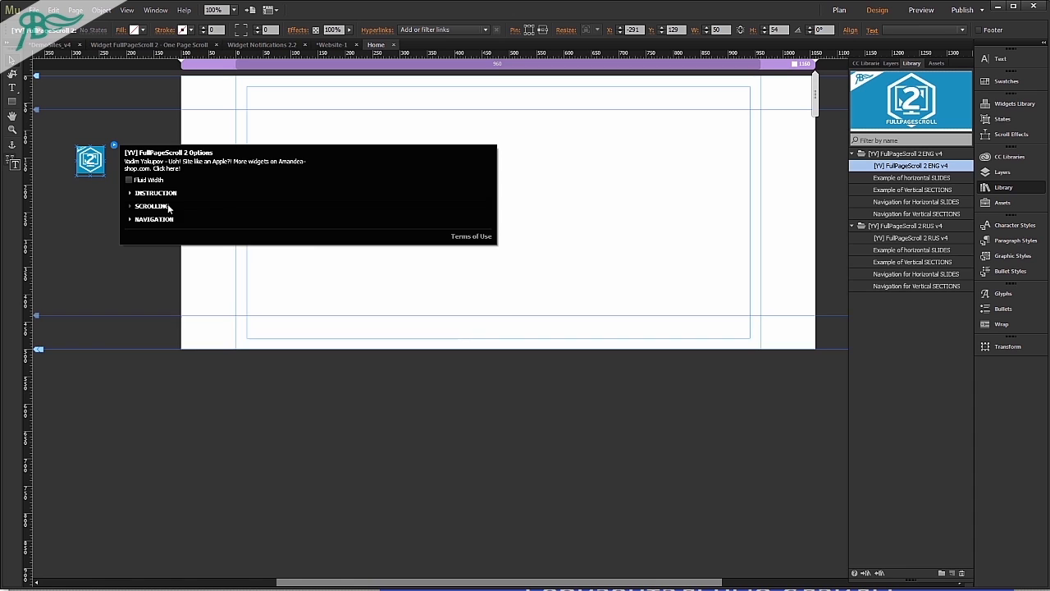
left_click(169, 207)
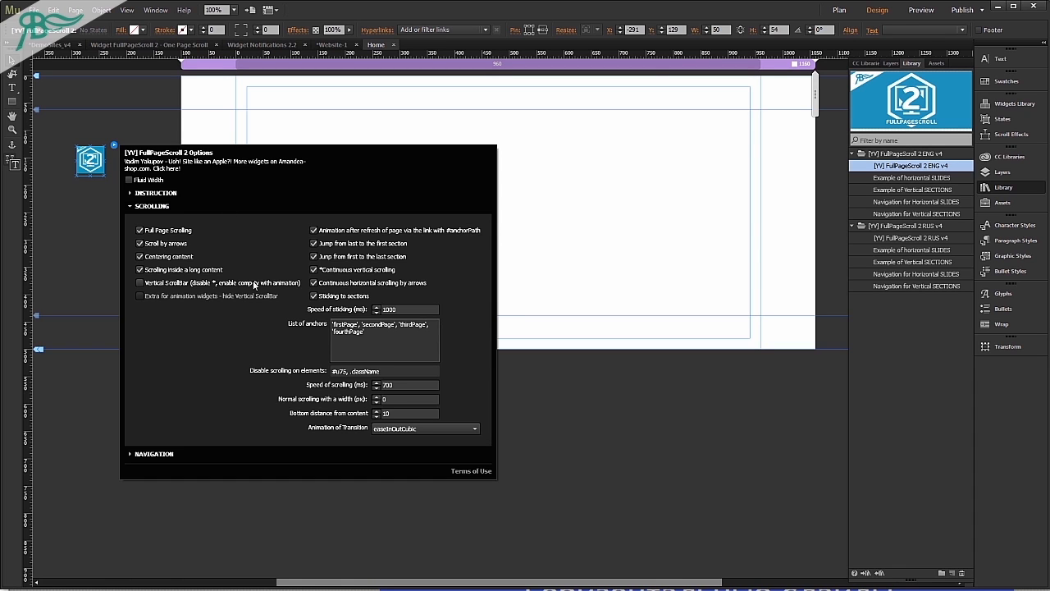
left_click(165, 454)
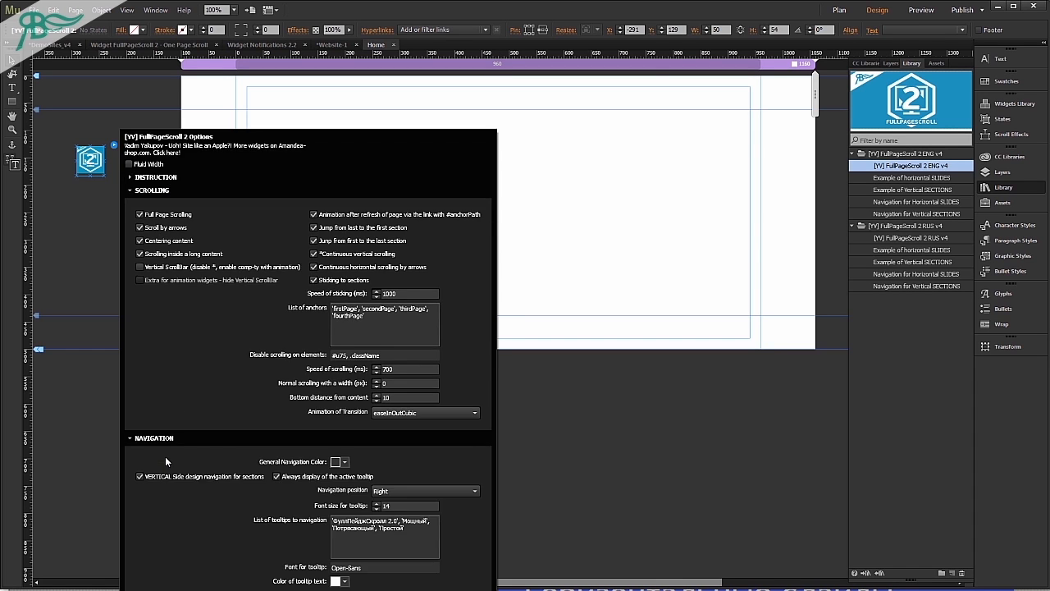
left_click(719, 170)
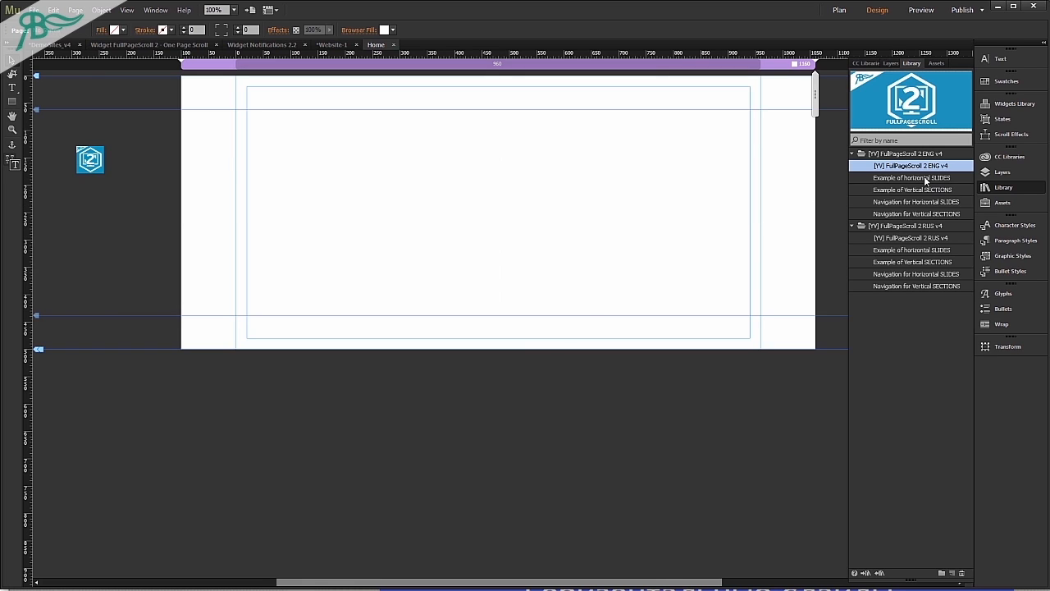
Preview the horizontal and vertical examples in the ENG library folder and place Example of horizontal SLIDES at the page top.
left_click(934, 178)
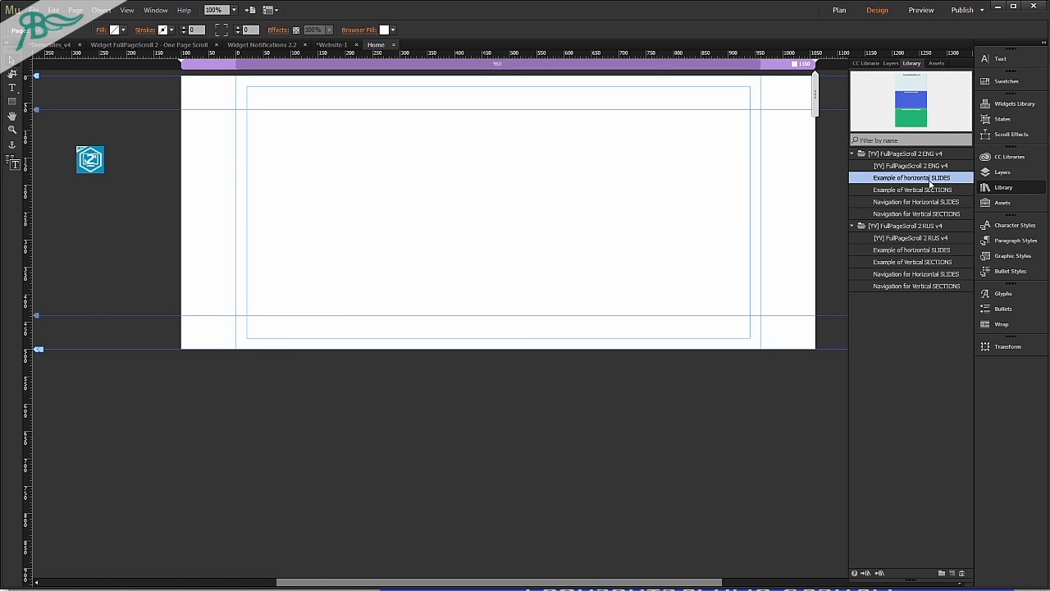
left_click(926, 191)
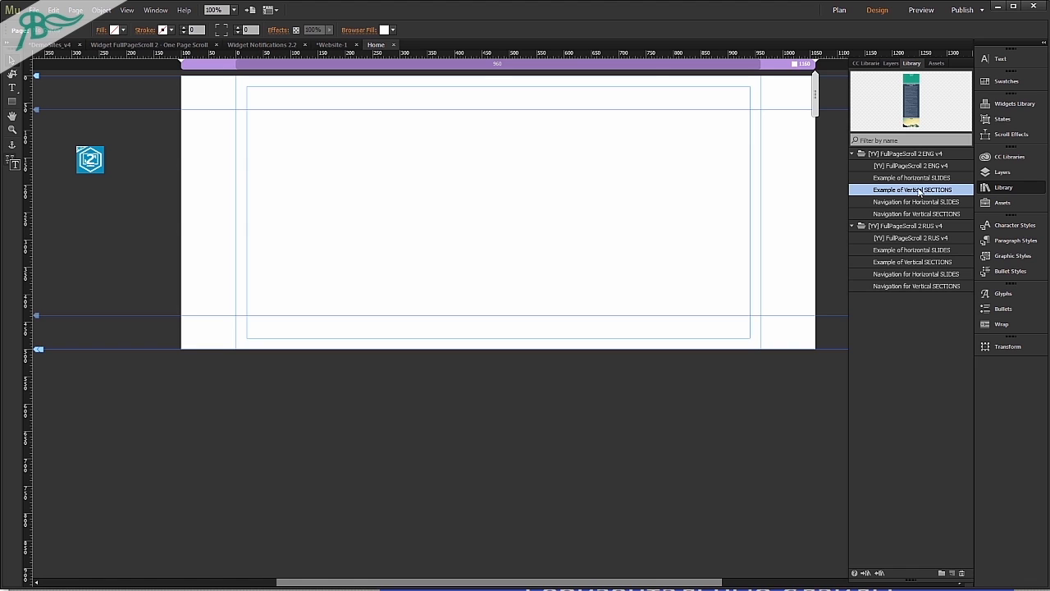
left_click_drag(944, 178, 317, 100)
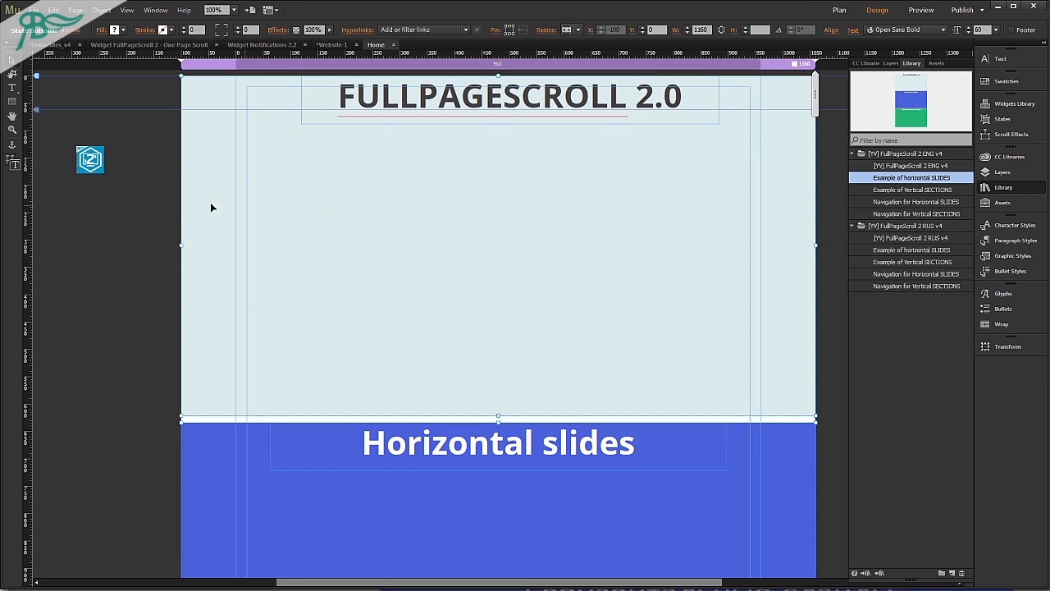
left_click(158, 201)
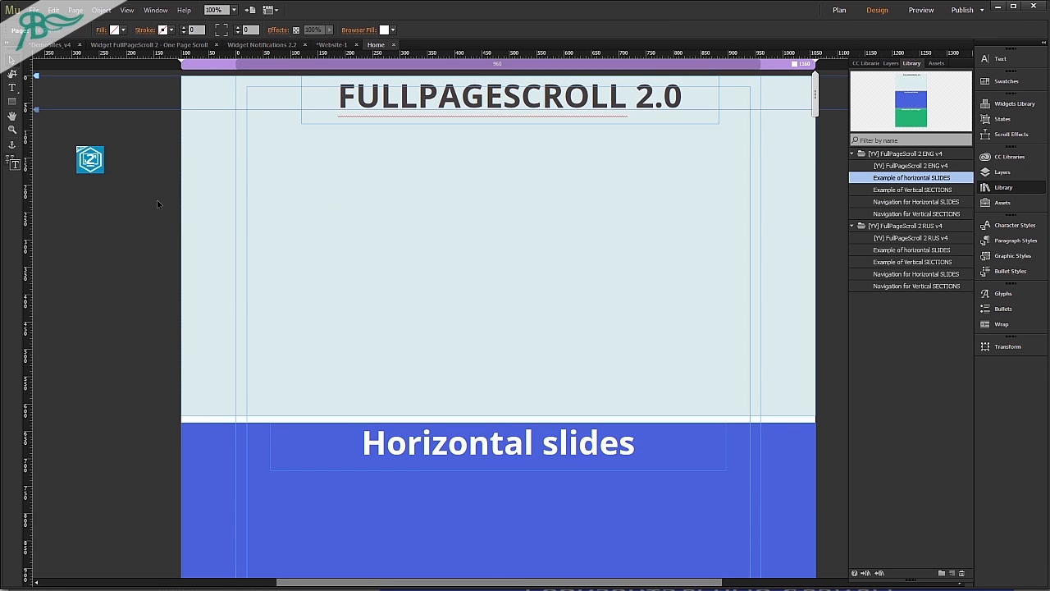
On A-Master, move the header guide to the page top and the footer guide to the page bottom, and return to Home.
left_click(838, 12)
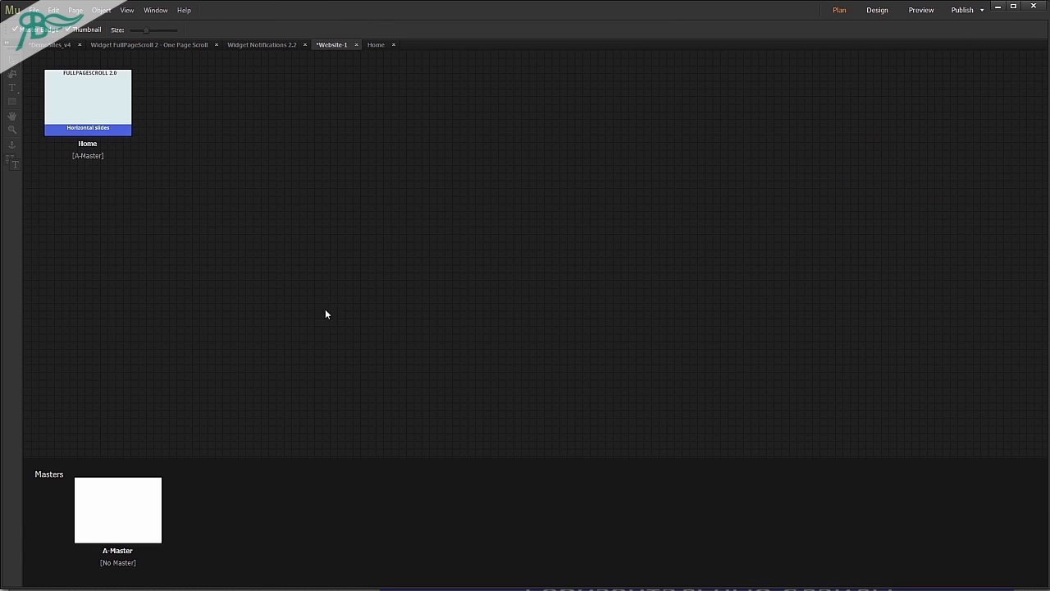
double_click(139, 519)
left_click_drag(37, 109, 43, 61)
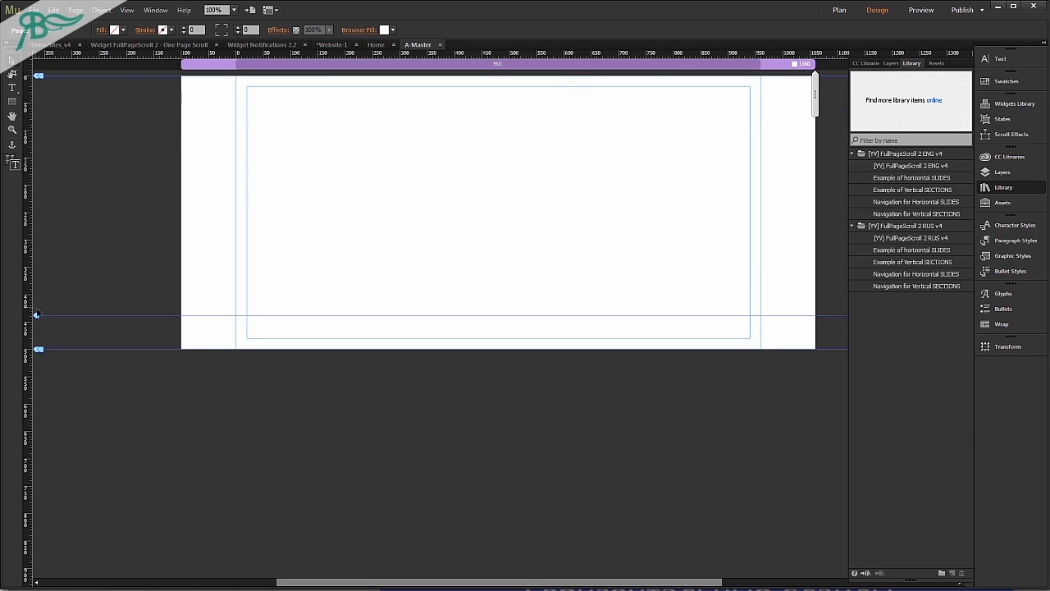
left_click_drag(36, 315, 38, 350)
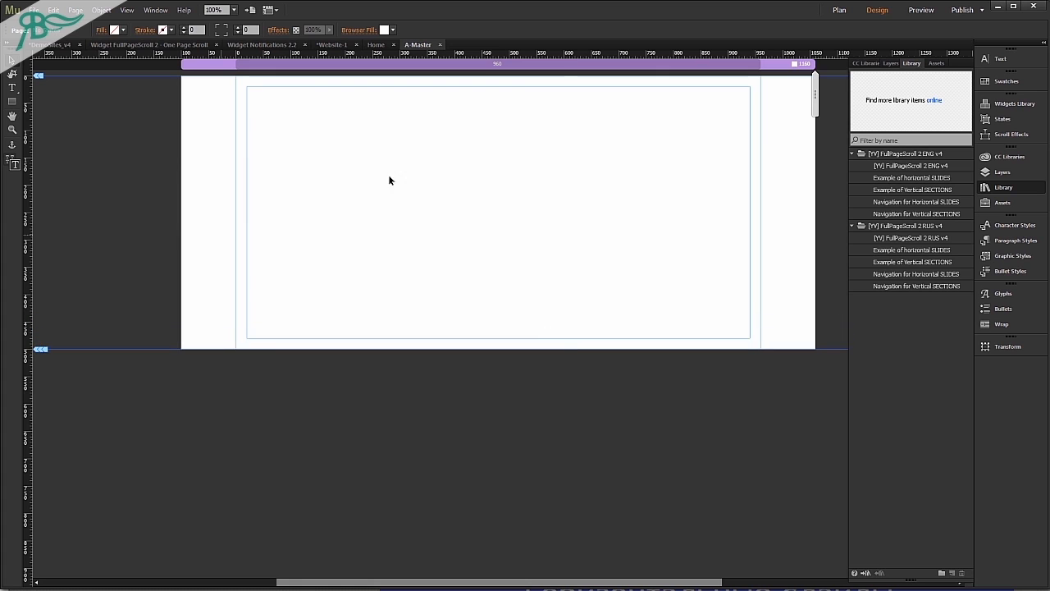
left_click(839, 10)
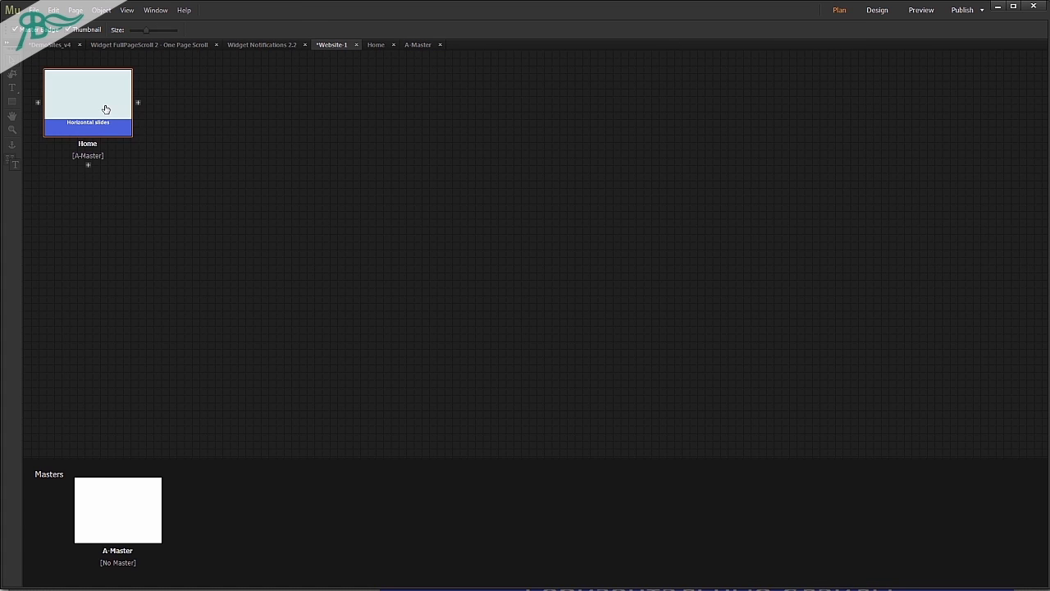
double_click(104, 108)
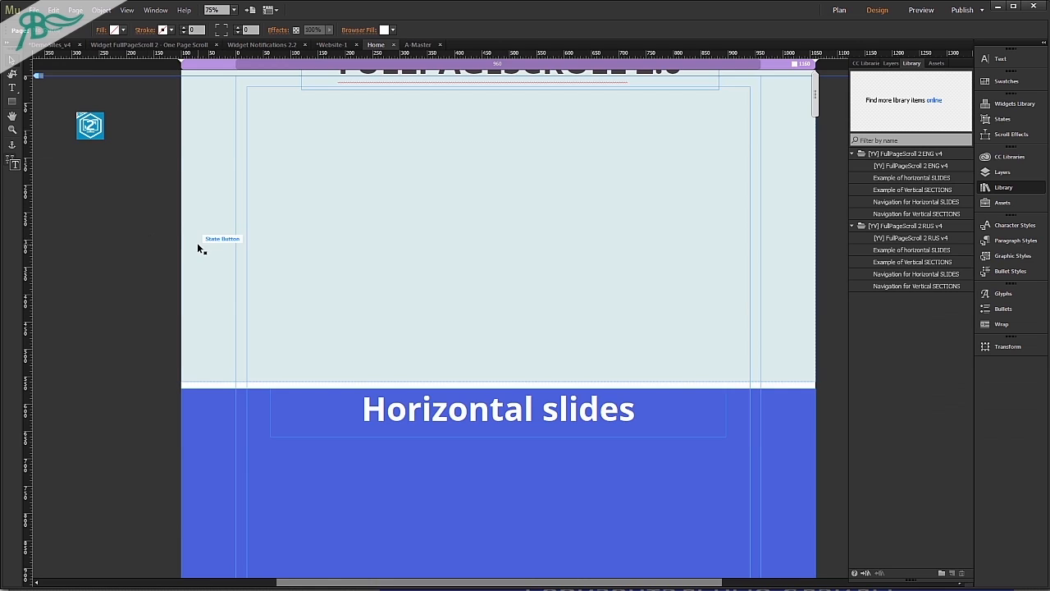
Clear the example slides from the Home page.
key("ctrl+minus")
left_click_drag(579, 146, 238, 541)
mouse_move(391, 202)
left_mouse_down()
mouse_move(403, 213)
mouse_move(403, 202)
left_mouse_up()
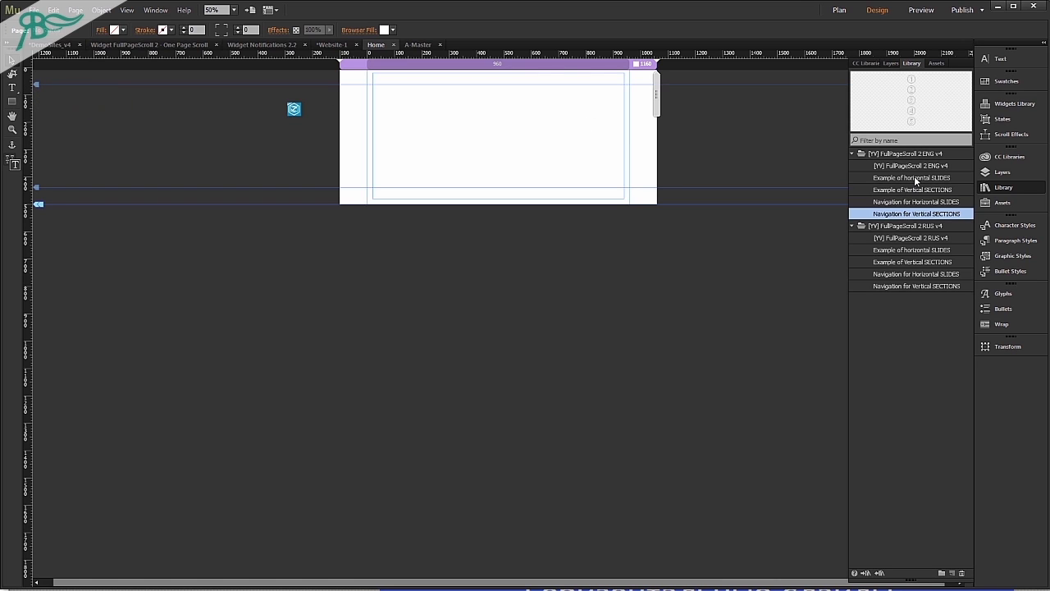
Place Example of horizontal SLIDES from the ENG library folder at the top of the empty Home page.
left_click(916, 179)
left_click_drag(923, 178, 410, 115)
Preview the Home page in the browser and go backward through the horizontal slides to test them.
key("ctrl+shift+e")
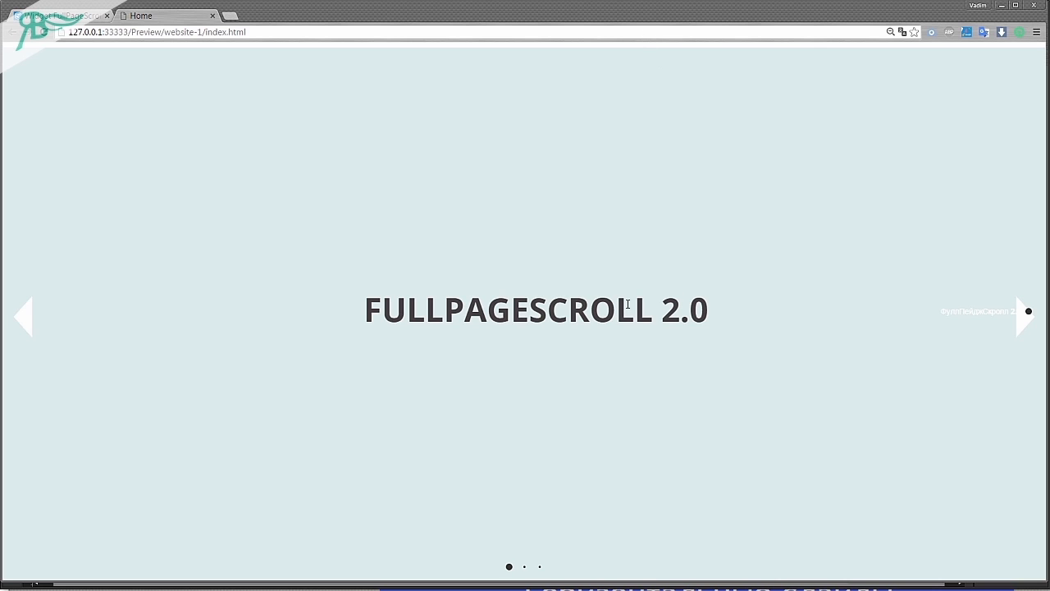
left_click(32, 311)
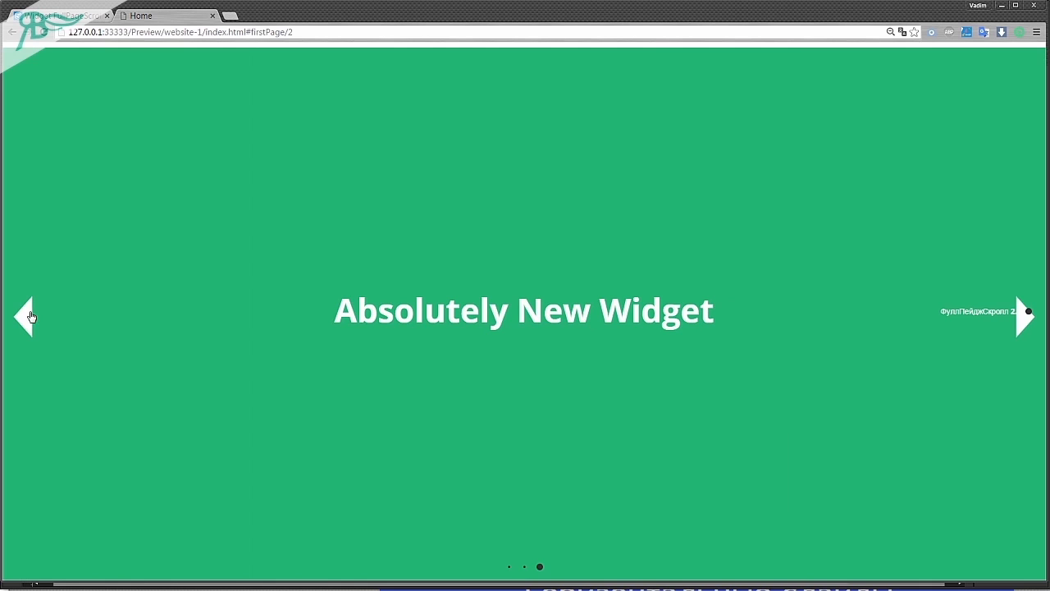
left_click(29, 317)
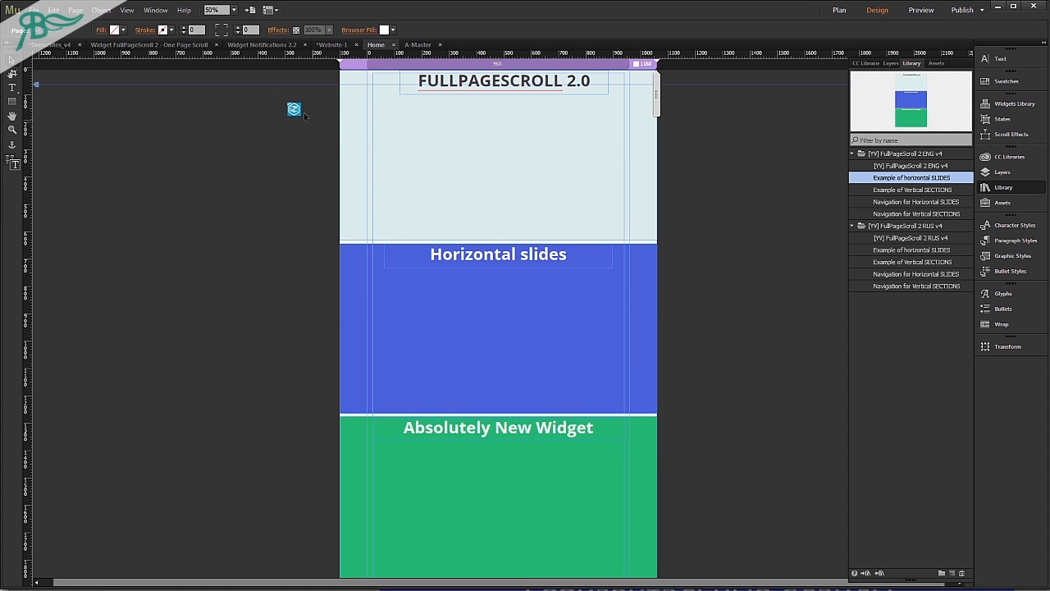
On A-Master, collapse the header and footer areas by moving their guides to the page's top and bottom edges, and reopen Home.
left_click(840, 9)
double_click(126, 517)
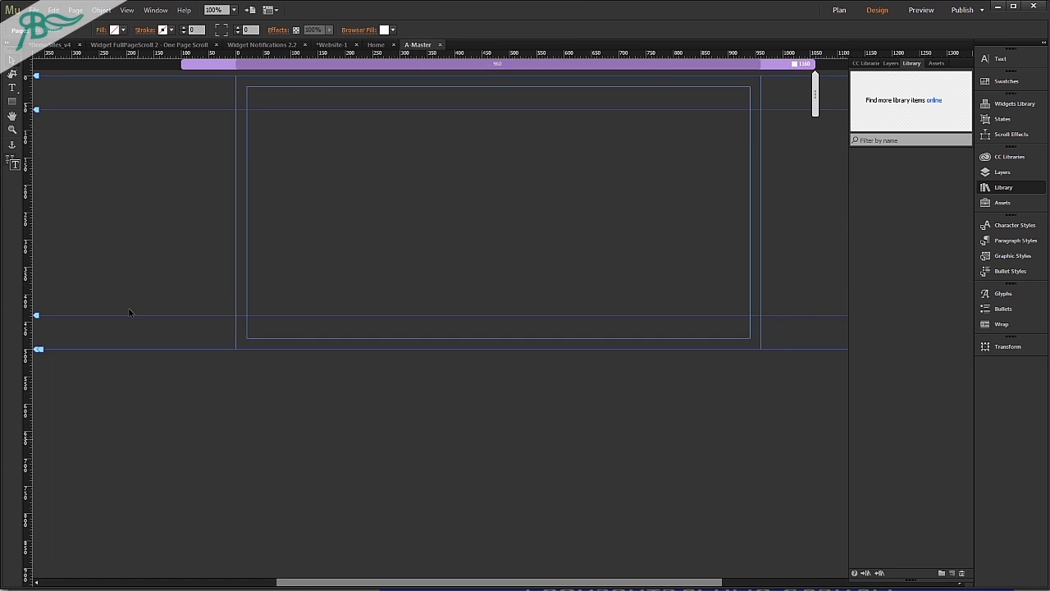
left_click_drag(38, 109, 38, 75)
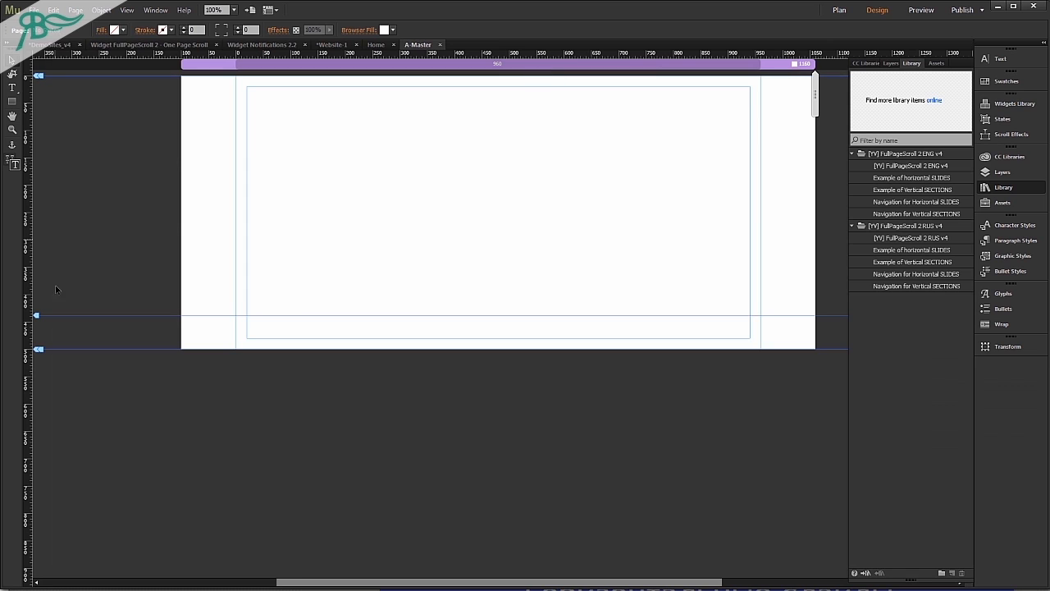
left_click_drag(38, 315, 37, 349)
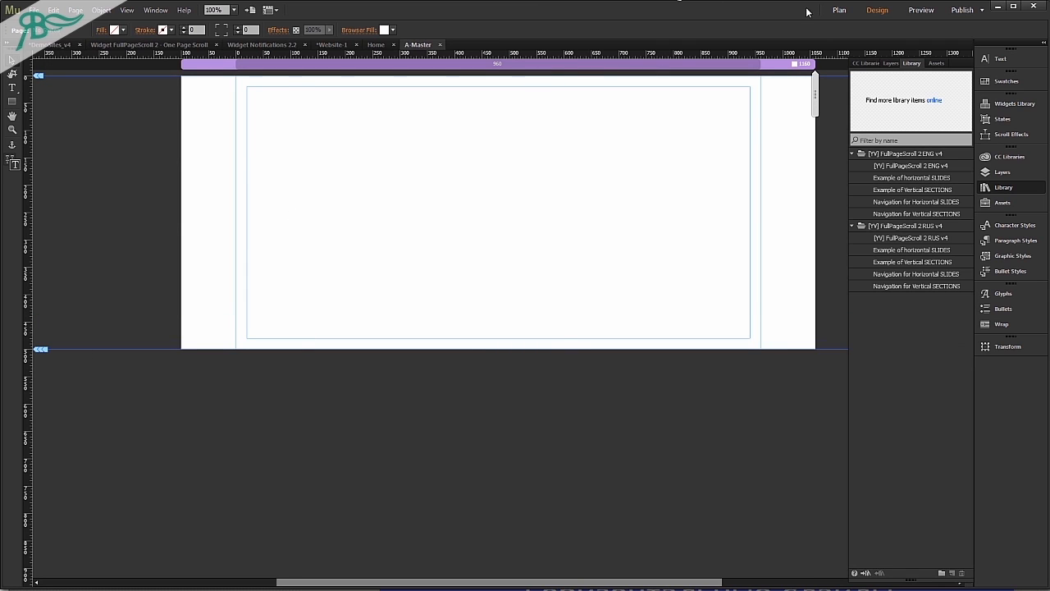
left_click(839, 9)
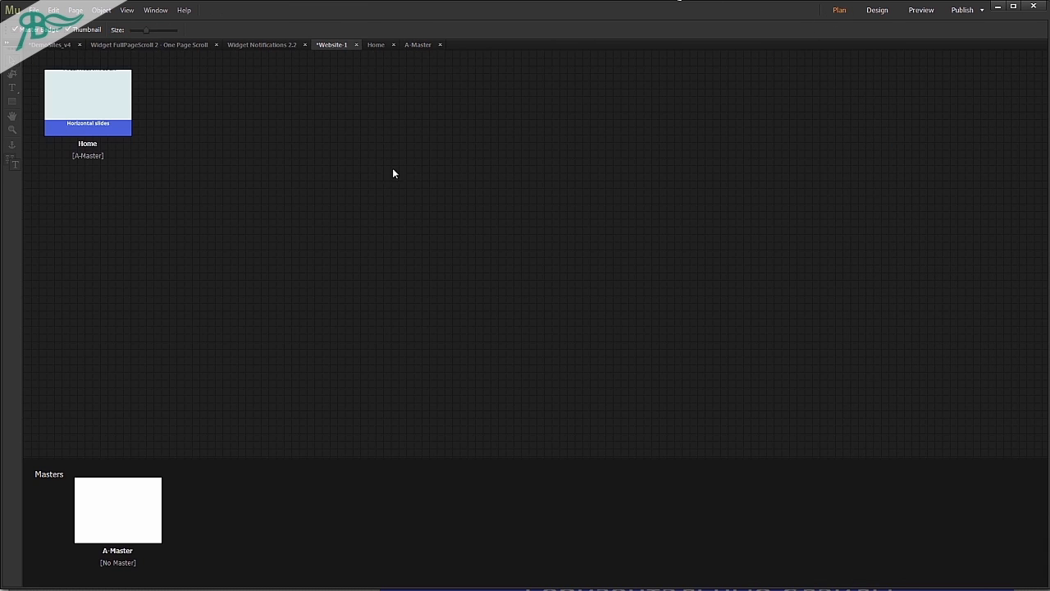
double_click(115, 123)
Align the horizontal slides flush with the top of the Home page at Y 0 and preview the page in the browser.
left_click_drag(766, 161, 567, 375)
left_click_drag(589, 234, 591, 257)
left_click(742, 245)
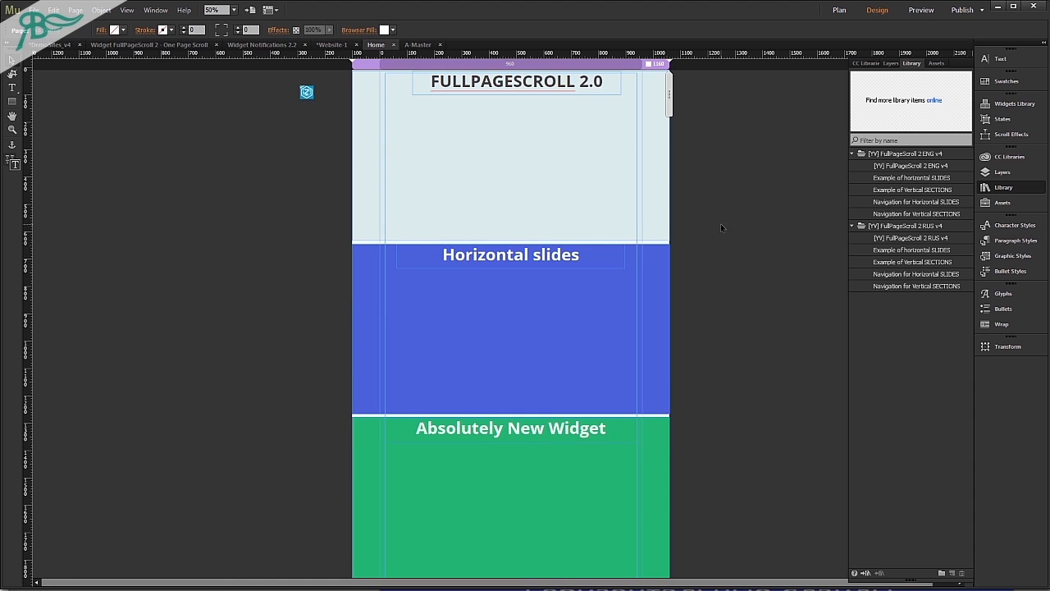
scroll(563, 112, "up", 3)
scroll(575, 229, "up", 2)
left_click(603, 294)
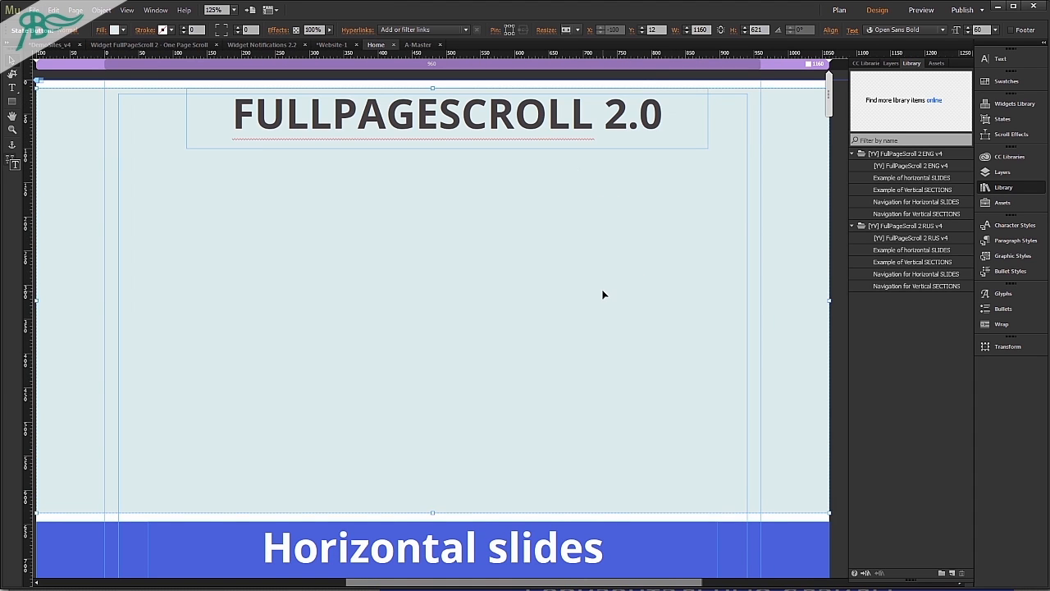
scroll(603, 294, "down", 1)
scroll(574, 270, "up", 1)
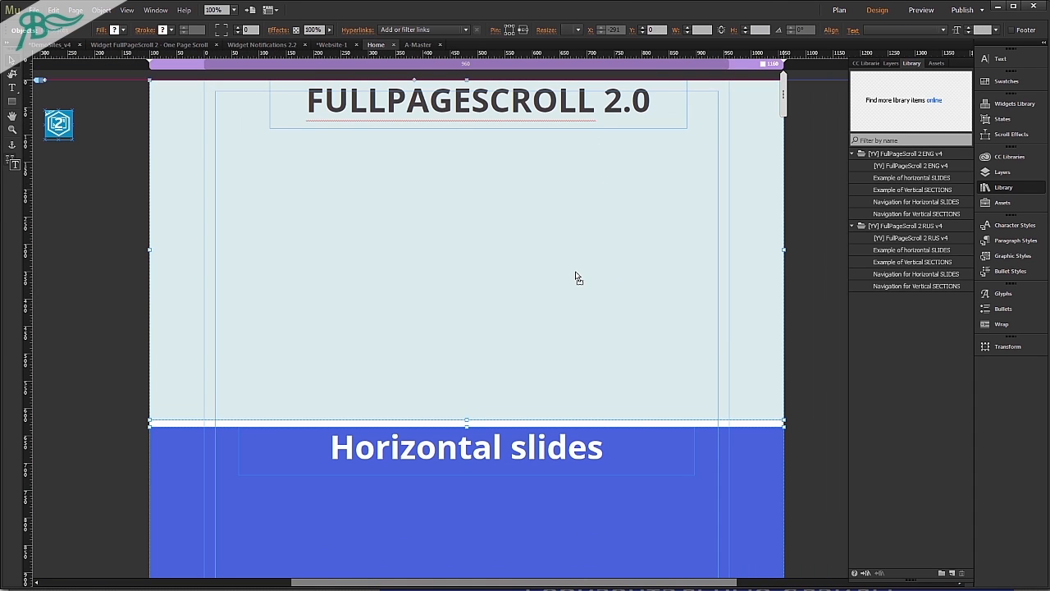
left_click(55, 290)
key("ctrl+shift+e")
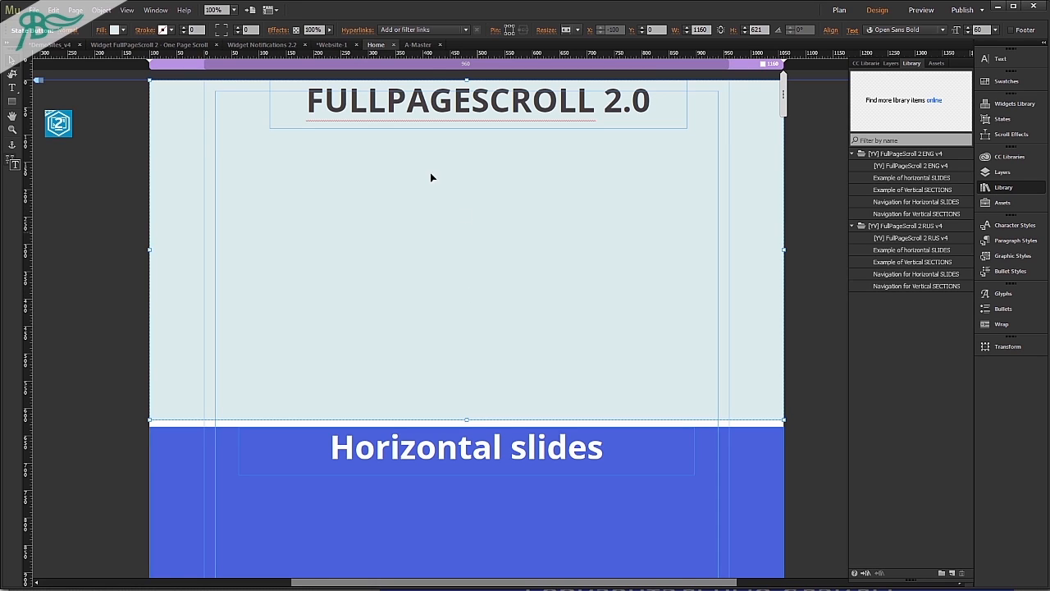
Check the first slide's hyperlink tooltip and duplicate all three horizontal slides directly below the original group.
left_click(357, 30)
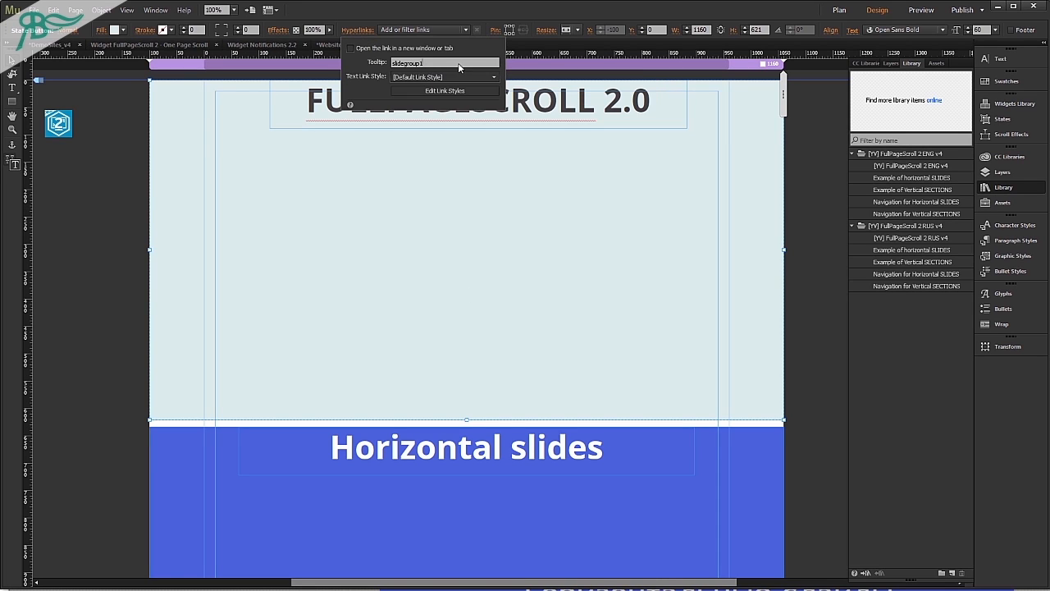
left_click(694, 286)
scroll(586, 318, "down", 3)
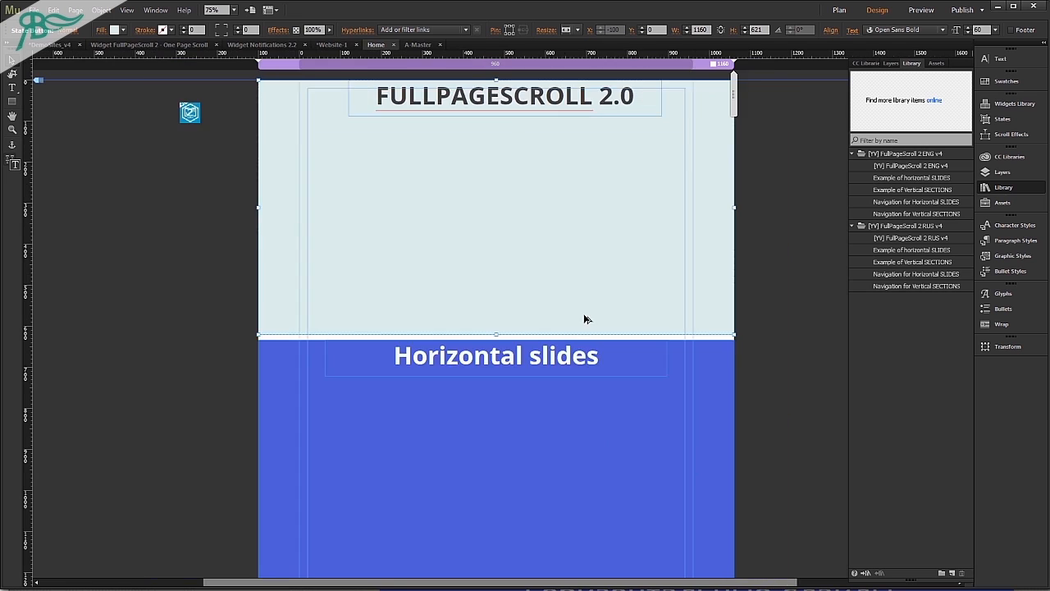
left_click_drag(472, 324, 414, 352)
left_click_drag(476, 215, 488, 467)
left_click(641, 286)
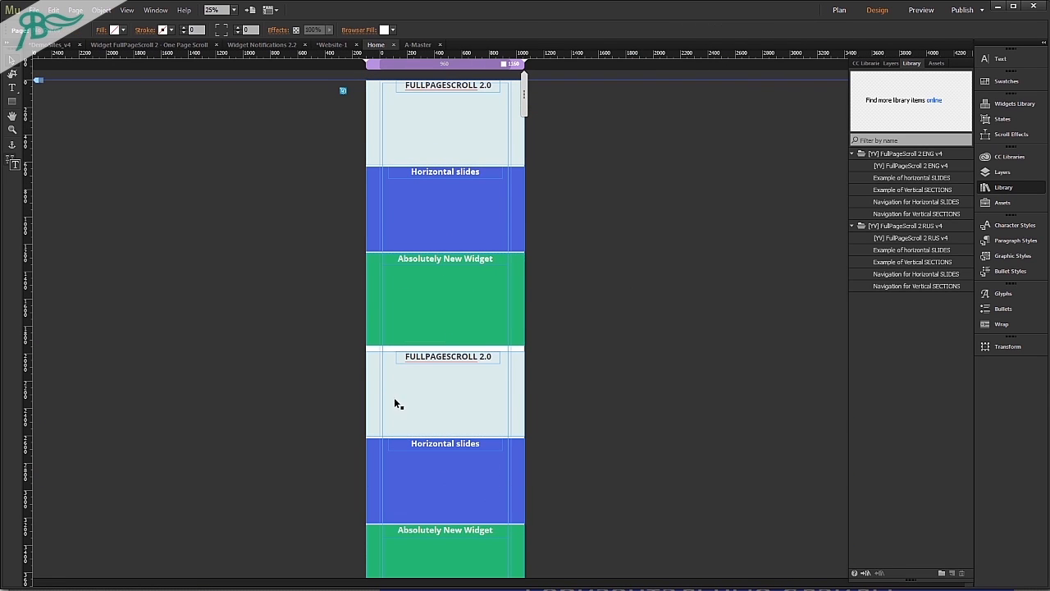
Set the hyperlink tooltip of the three duplicated slides to slidegroup2.
left_click_drag(610, 361, 397, 575)
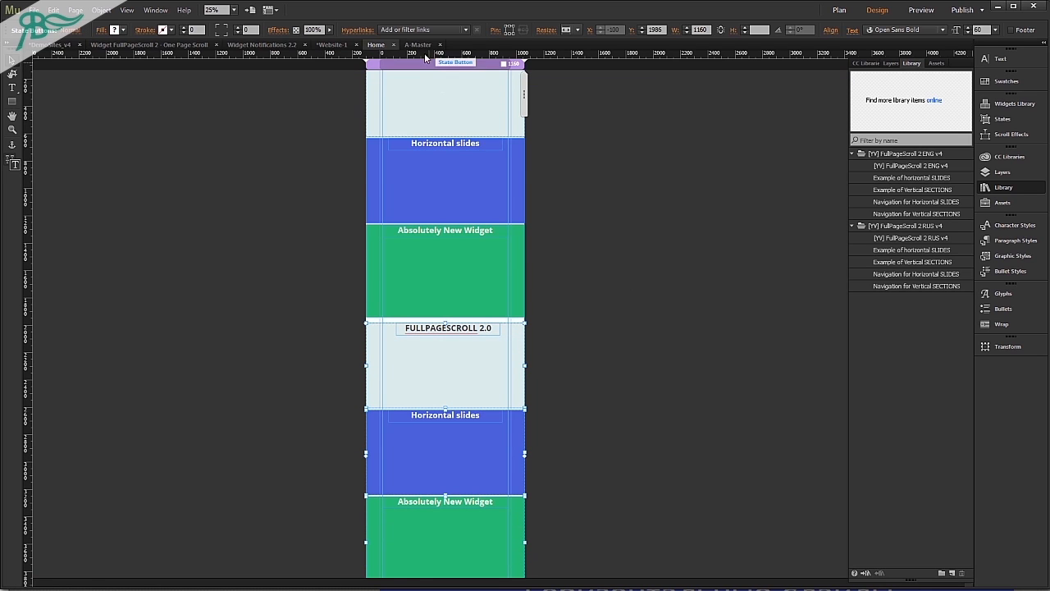
left_click(369, 30)
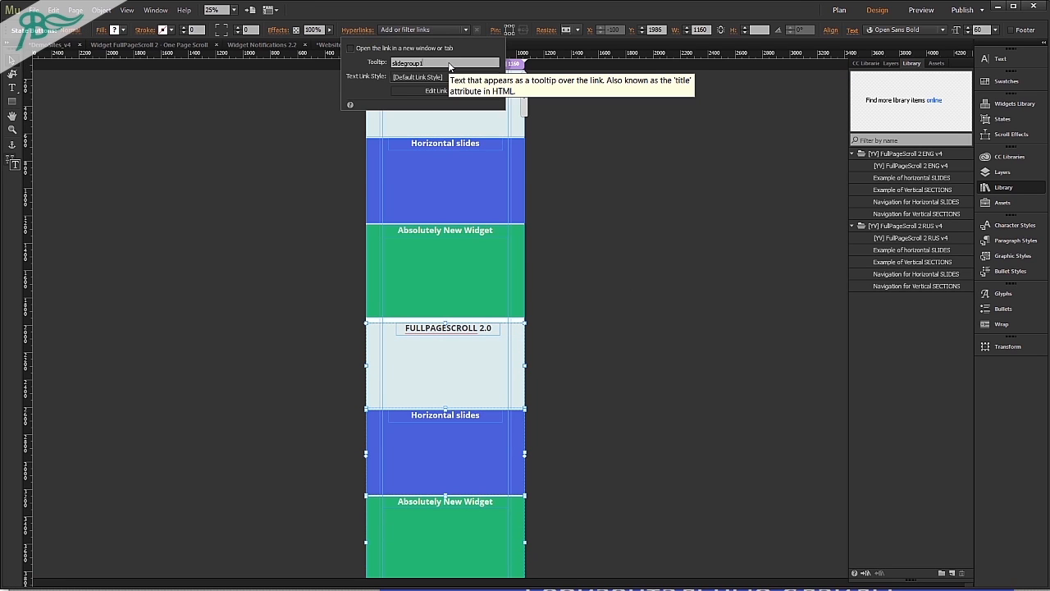
key("BackSpace")
type("2")
Preview the Home page in the browser and scroll up and down between the two slide groups, and return to the design.
key("ctrl+shift+e")
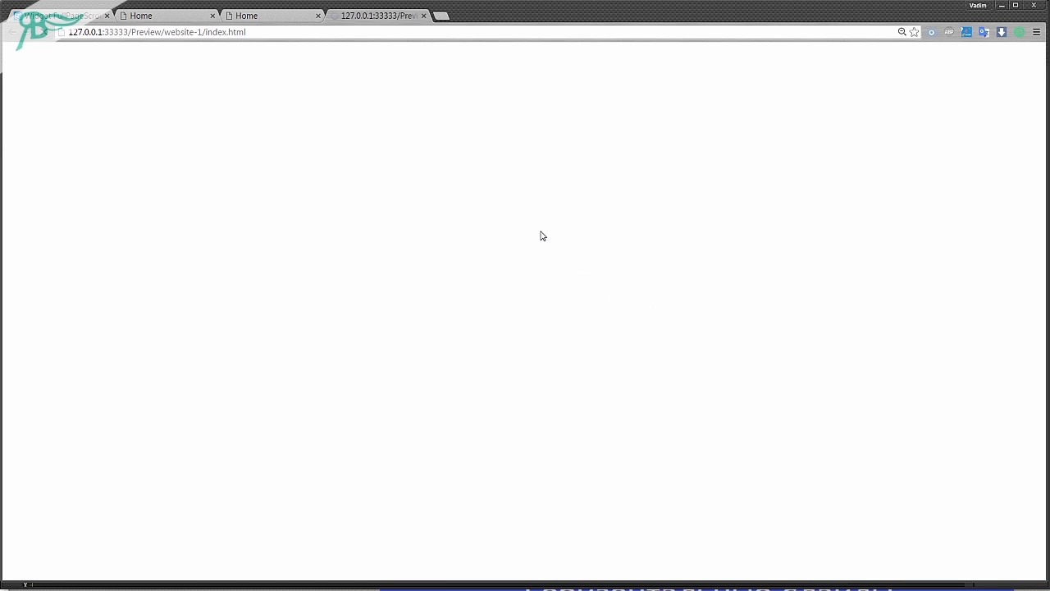
scroll(443, 331, "down", 1)
scroll(395, 352, "up", 1)
scroll(411, 320, "down", 1)
scroll(554, 331, "up", 1)
scroll(555, 331, "down", 1)
scroll(553, 329, "up", 1)
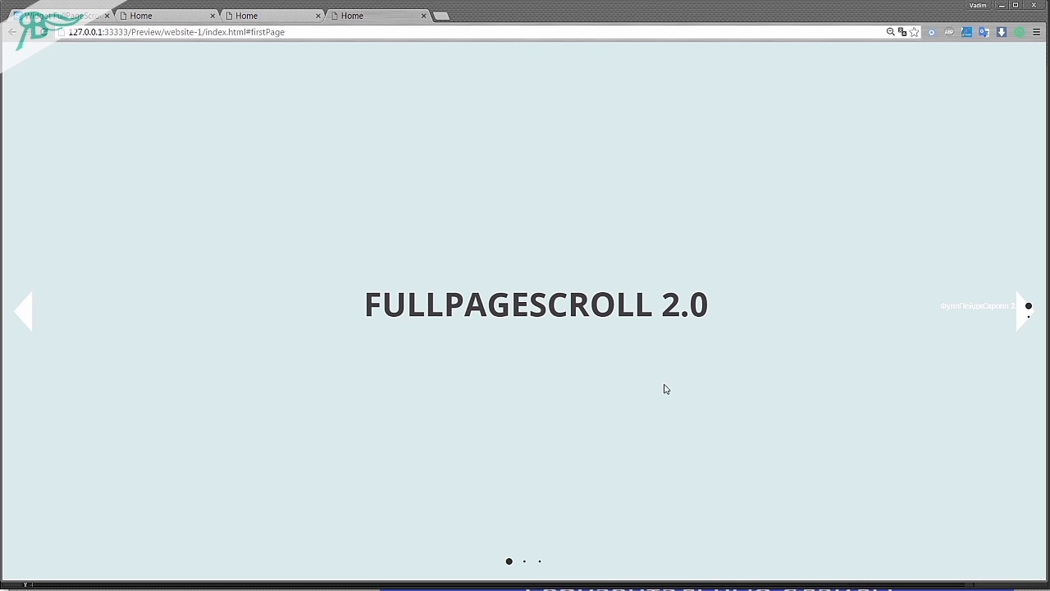
key("alt+Tab")
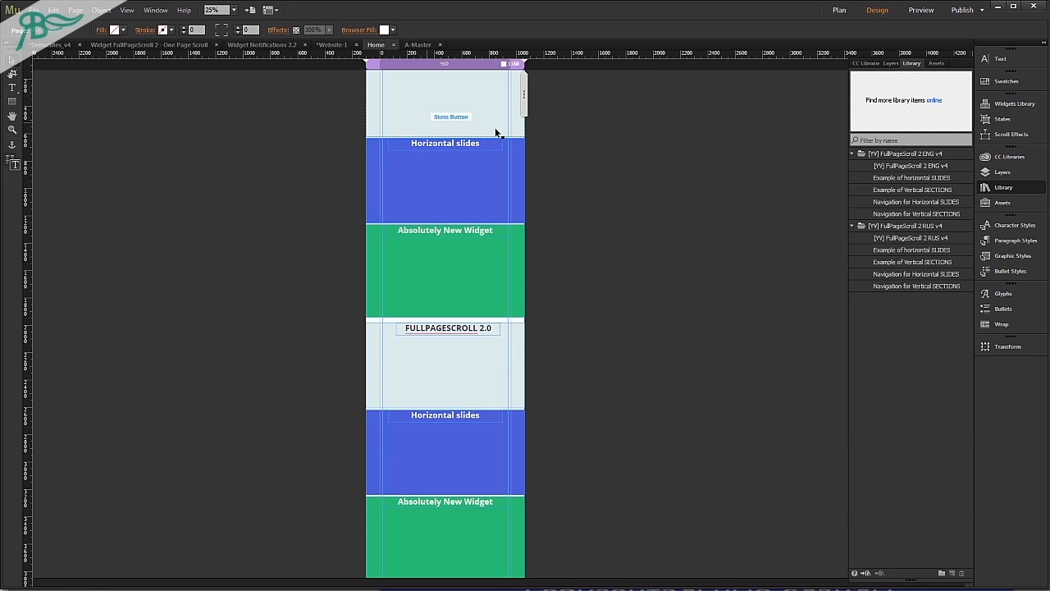
Select the FullPageScroll 2 widget beside the first slide of the Home page.
scroll(582, 375, "up", 1)
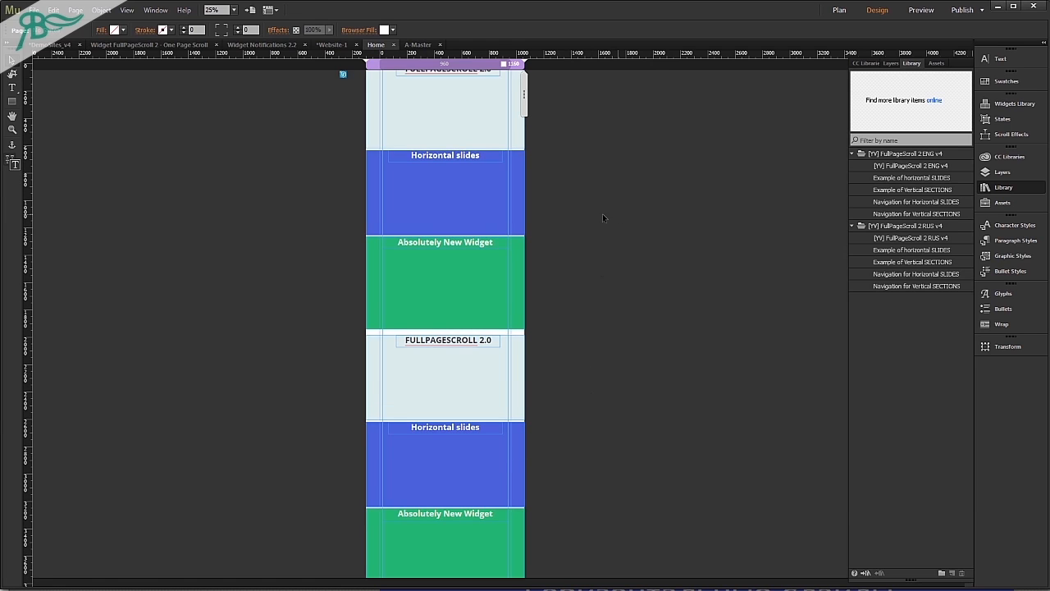
scroll(482, 149, "up", 1)
scroll(512, 216, "up", 2)
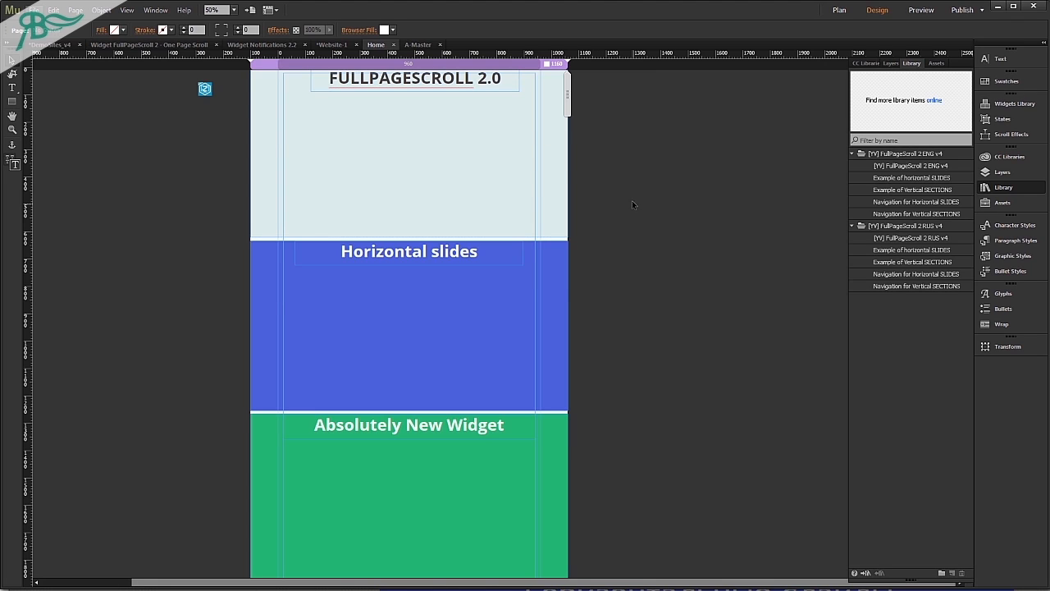
left_click(205, 89)
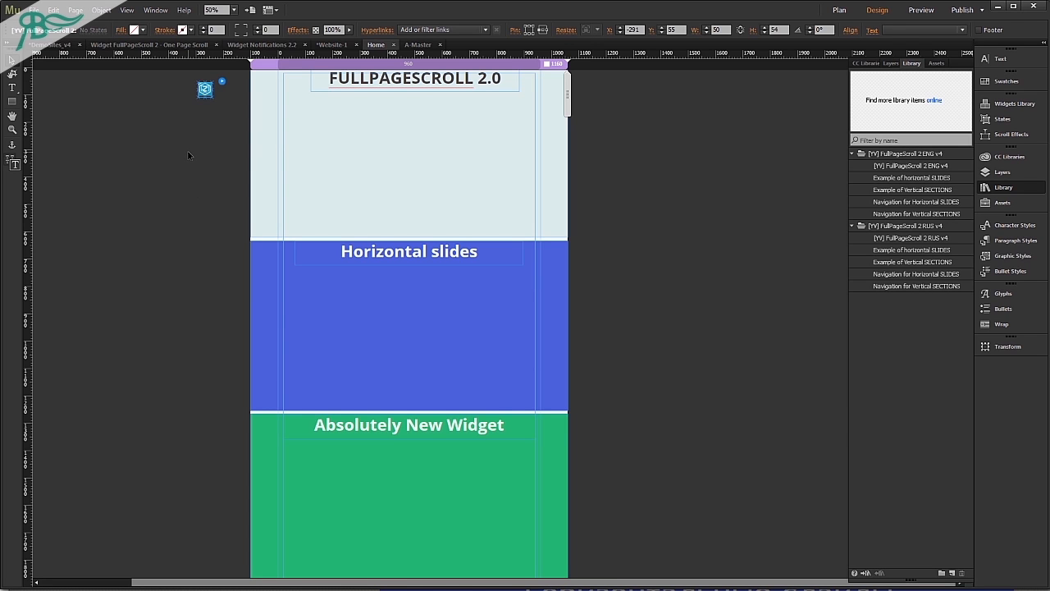
Delete the duplicated group of three slides from the lower half of the Home page.
scroll(600, 233, "down", 3)
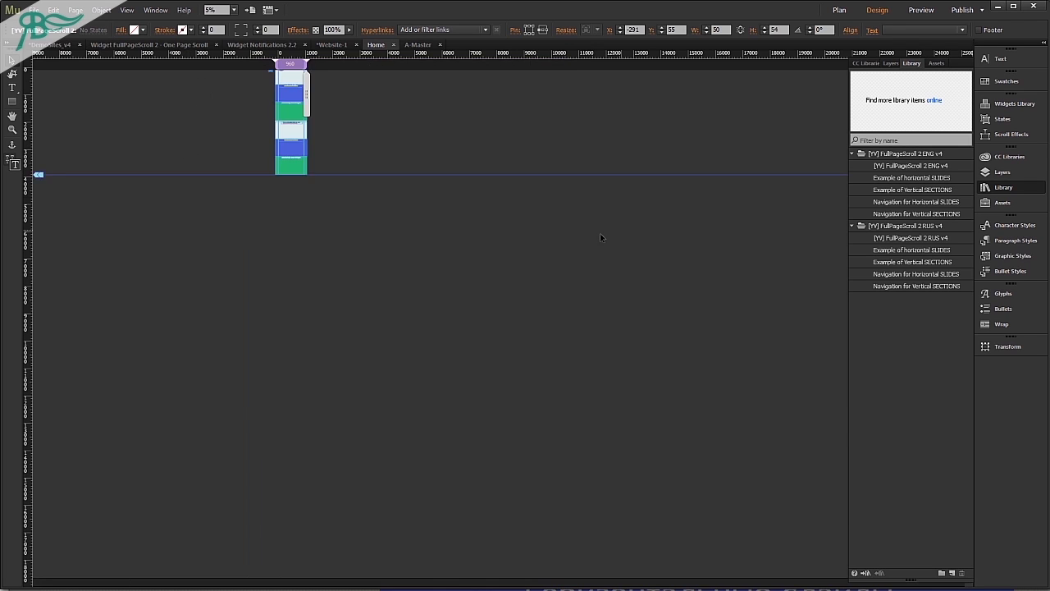
scroll(574, 236, "up", 1)
left_click_drag(311, 583, 137, 573)
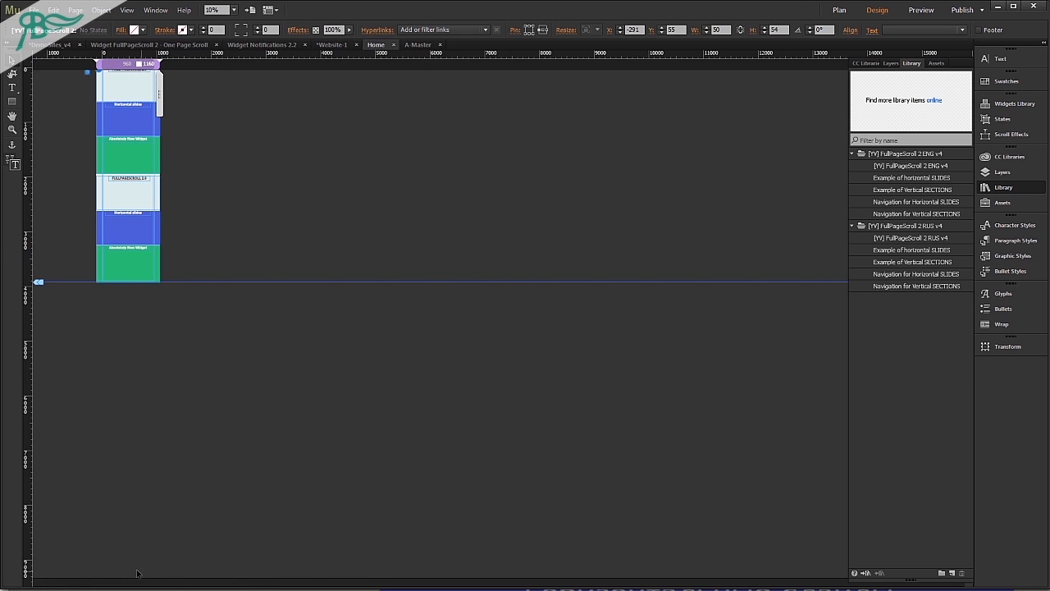
left_click_drag(211, 302, 108, 182)
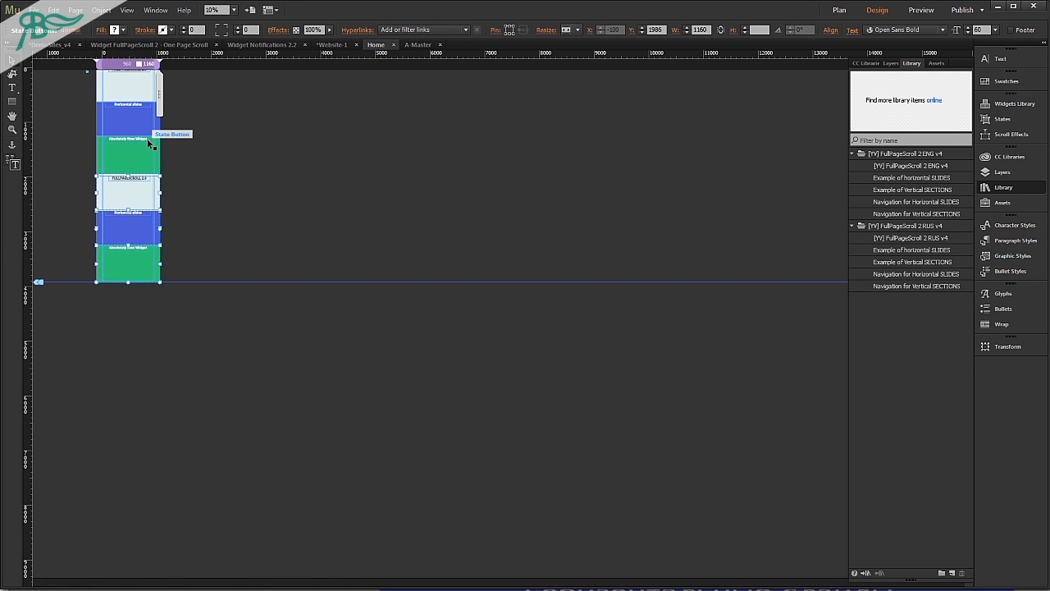
key("Delete")
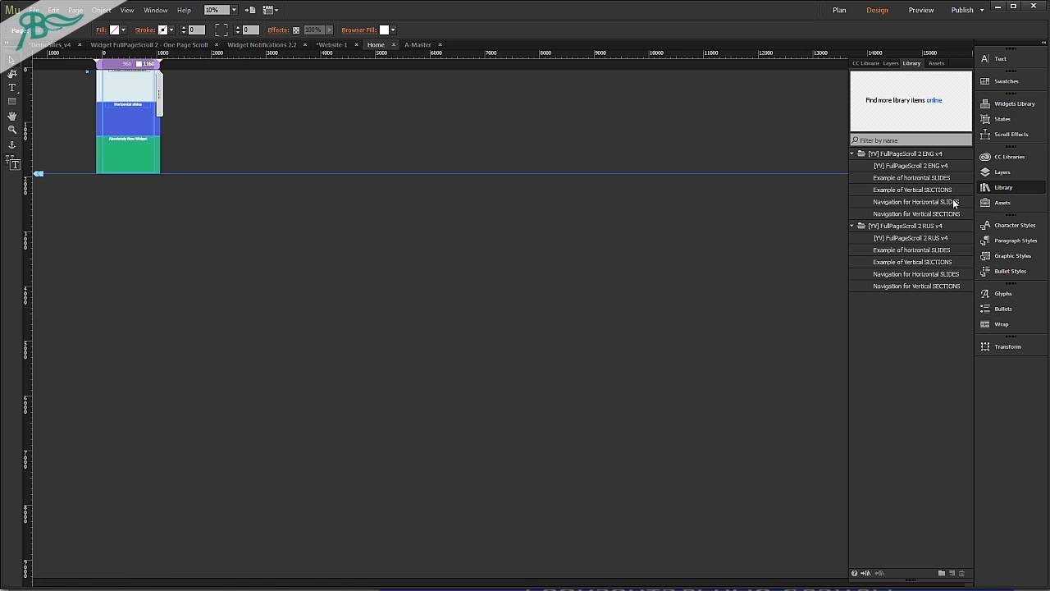
Place Example of Vertical SECTIONS from the ENG library folder on the page directly below the horizontal slides.
left_click(943, 190)
left_click_drag(925, 191, 193, 147)
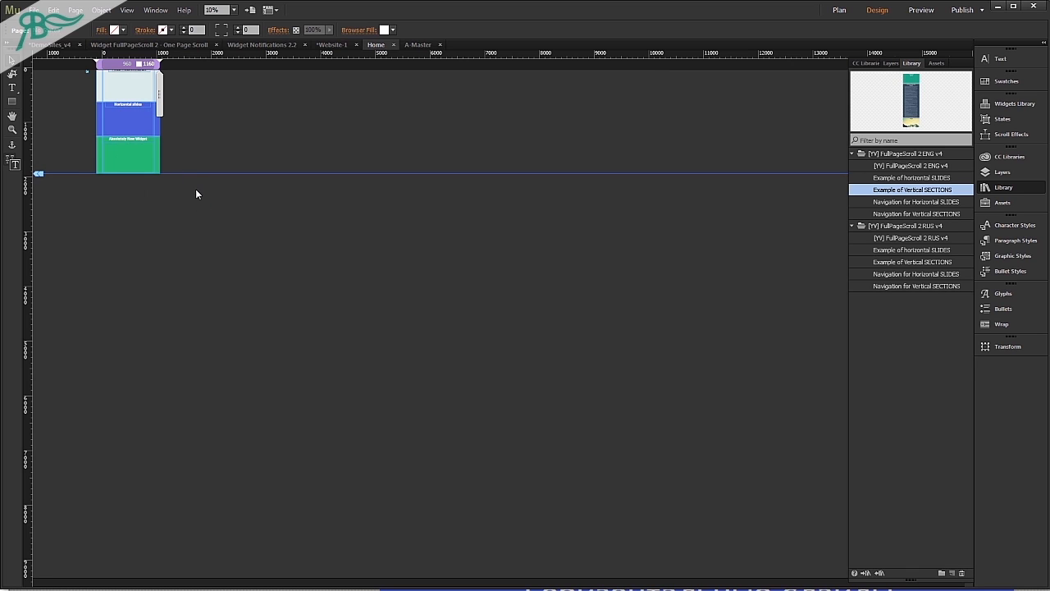
left_click_drag(196, 194, 196, 194)
left_click_drag(133, 279, 134, 255)
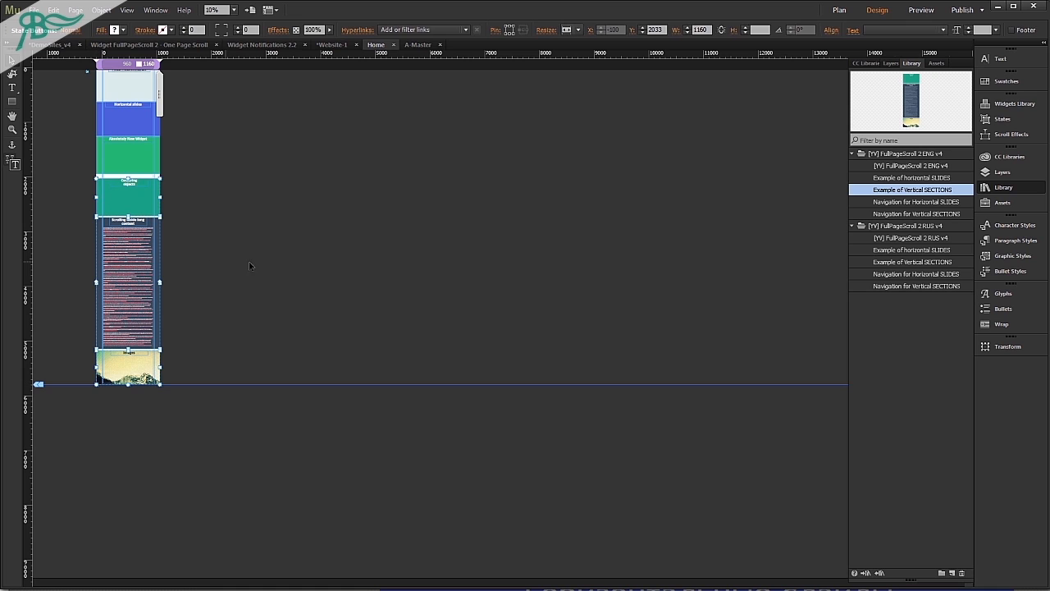
Preview the Home page in the browser and scroll through the slides and vertical sections, and return to the design.
key("ctrl+shift+e")
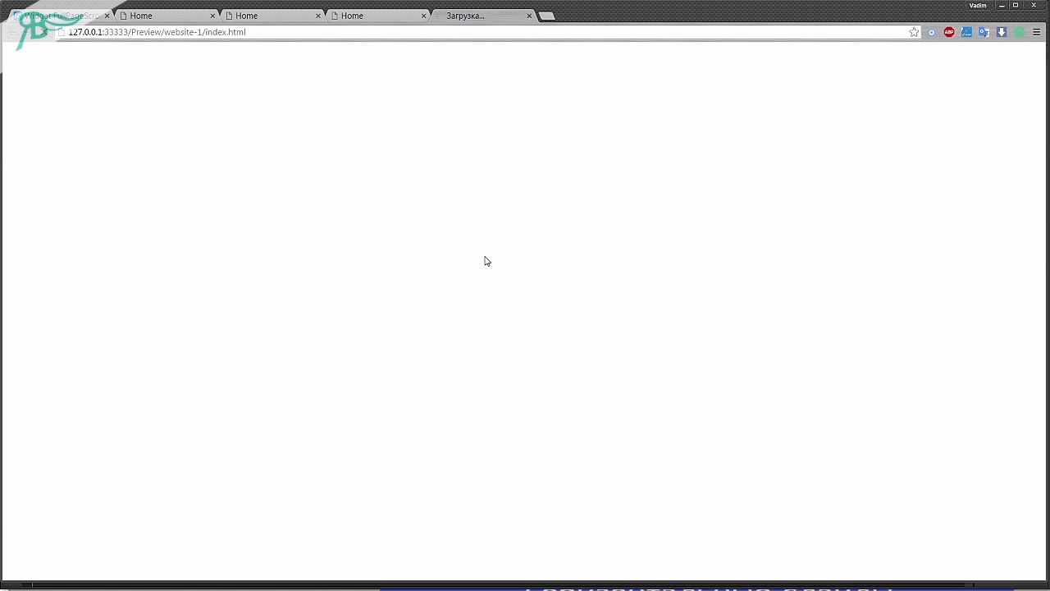
scroll(486, 259, "down", 1)
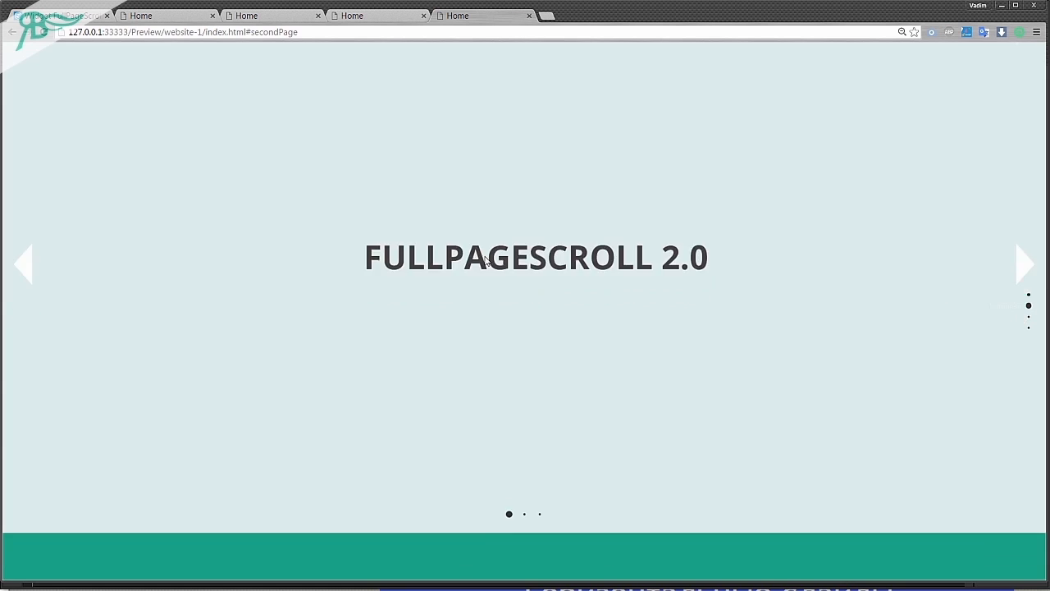
scroll(486, 256, "down", 6)
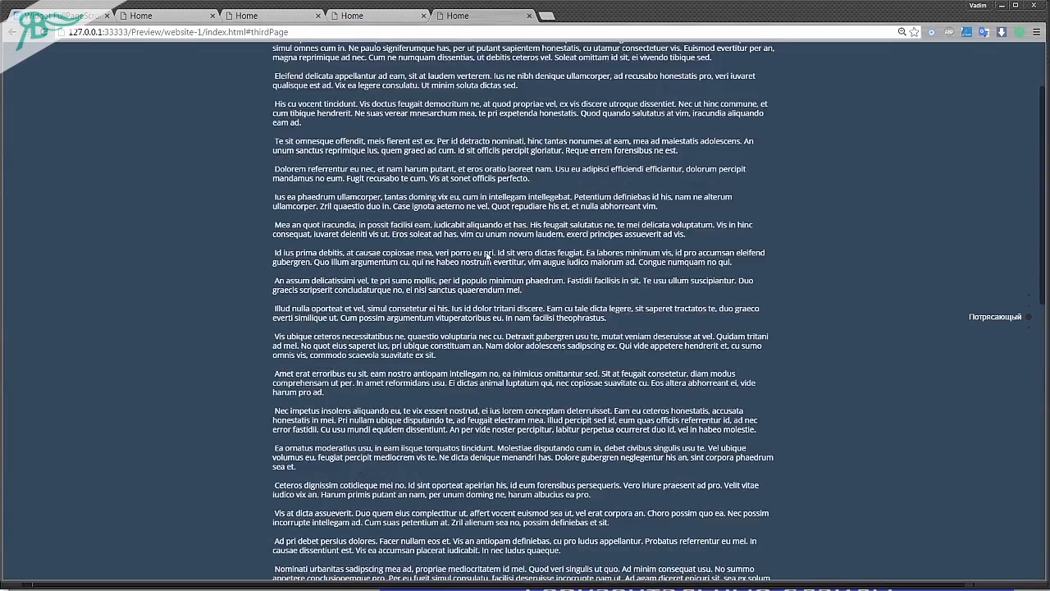
scroll(489, 249, "down", 4)
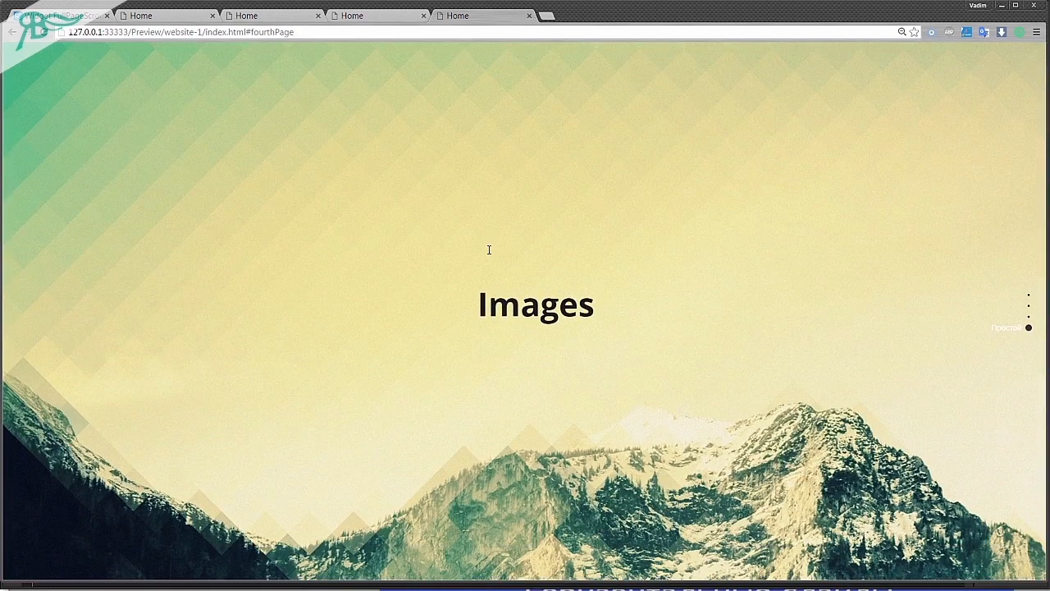
scroll(489, 250, "up", 1)
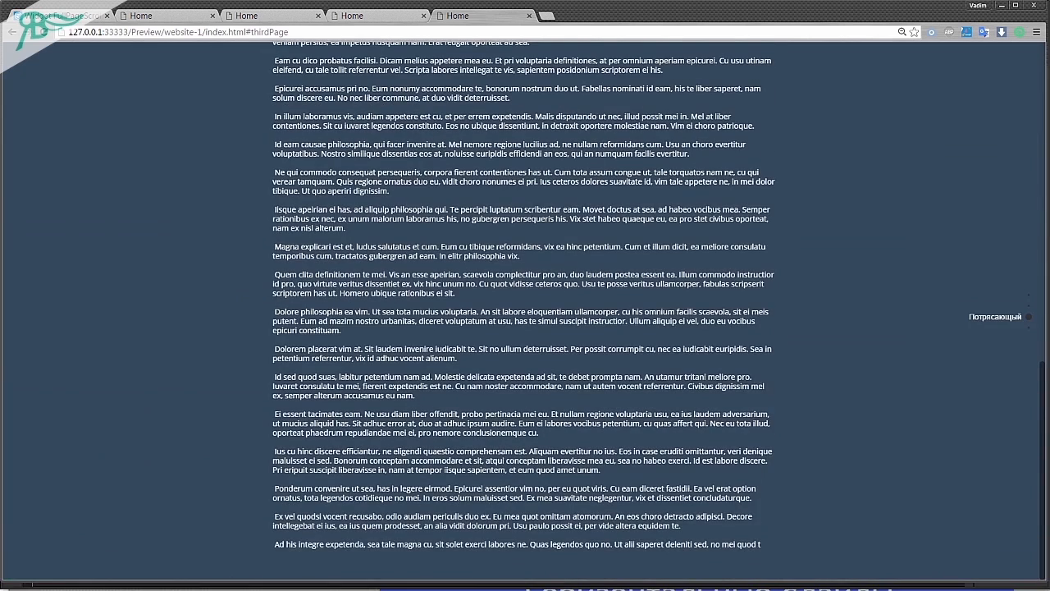
key("alt+Tab")
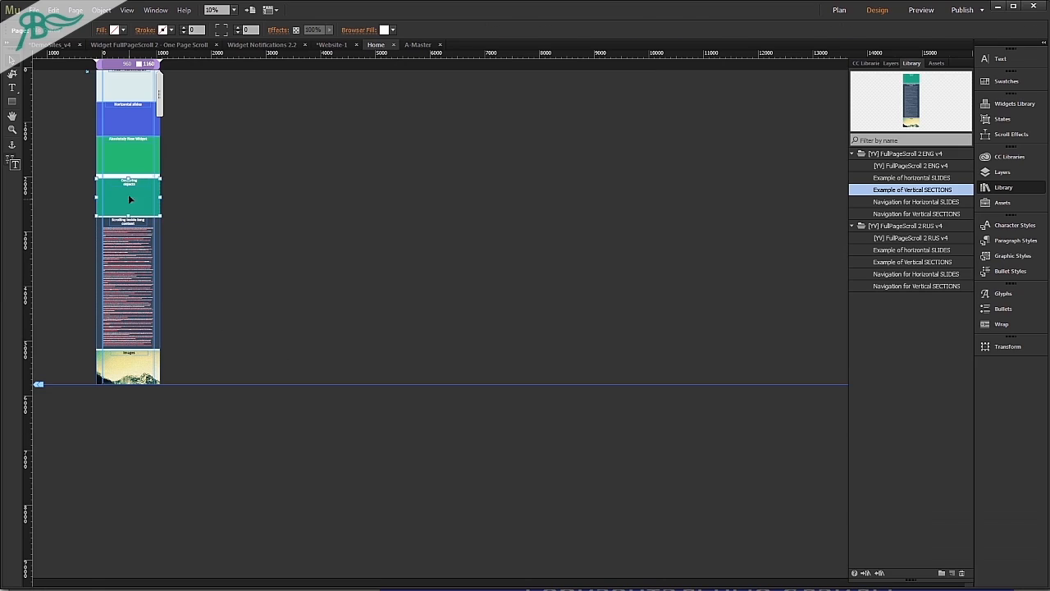
Examine the hyperlink tooltip of the Centering objects section.
left_click(128, 193)
left_click(366, 33)
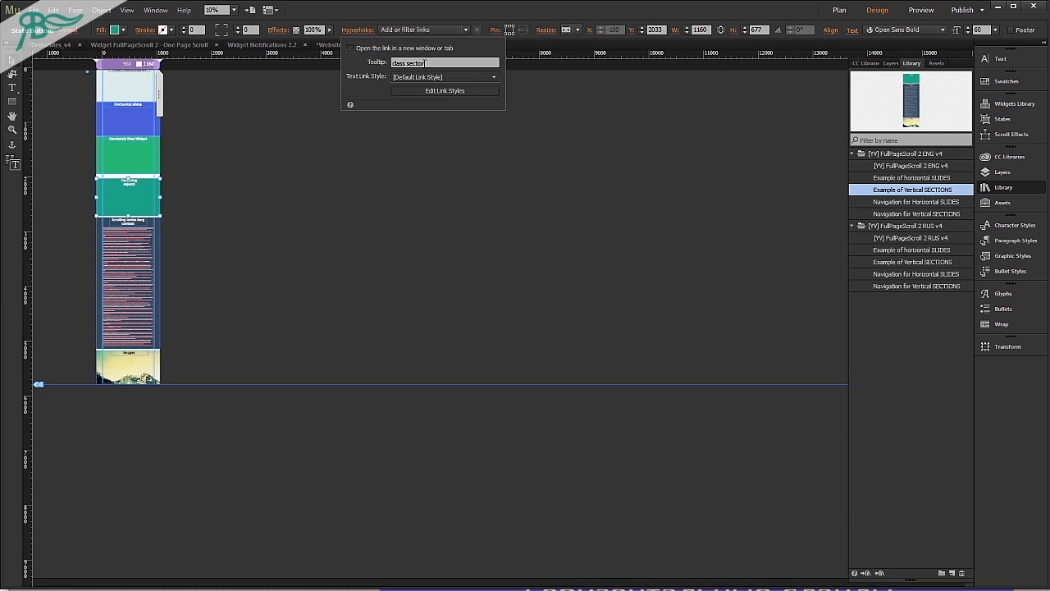
left_click(441, 63)
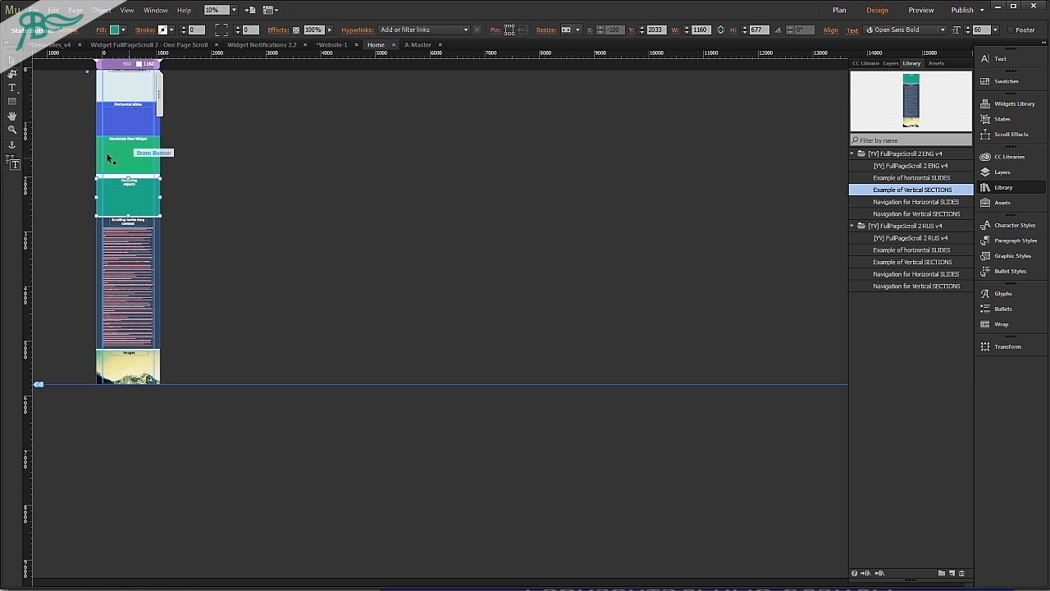
Move the Centering objects section and everything beneath it down, leaving a blank gap under the Absolutely New Widget slide.
scroll(139, 156, "up", 2)
left_click_drag(355, 239, 233, 420)
left_click_drag(230, 246, 229, 359)
left_click(358, 215)
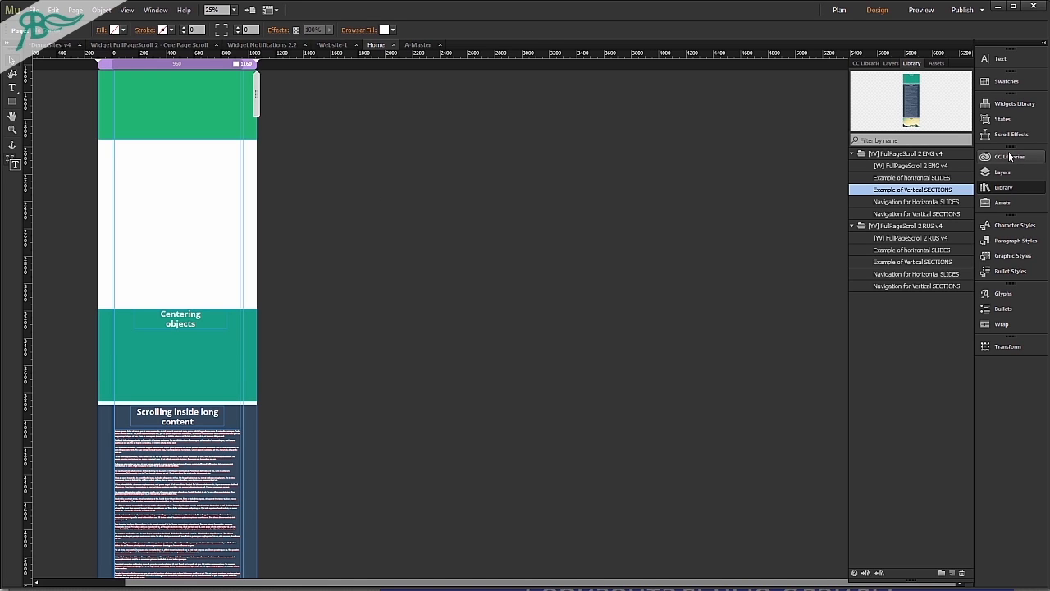
Place a State Button widget in the blank gap and clear all its styling and its widget contents.
left_click(1013, 105)
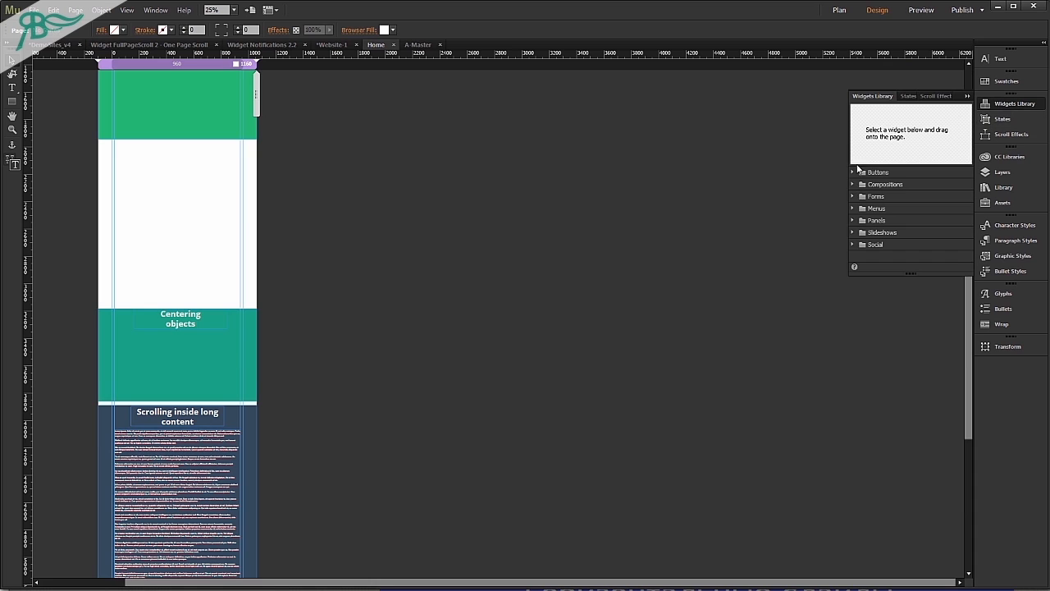
left_click_drag(891, 195, 113, 174)
right_click(136, 173)
left_click(187, 354)
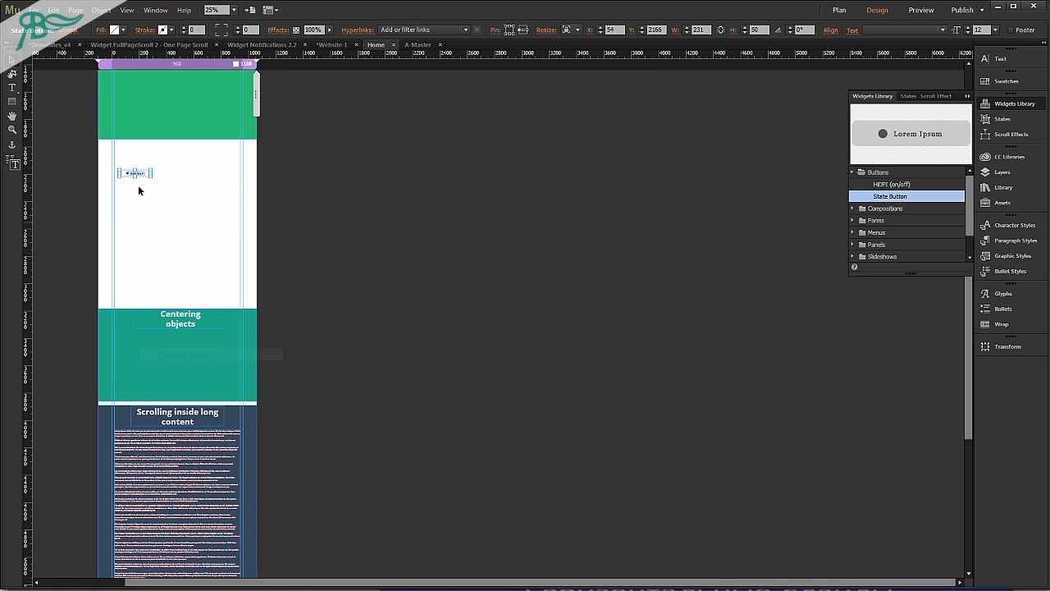
right_click(137, 172)
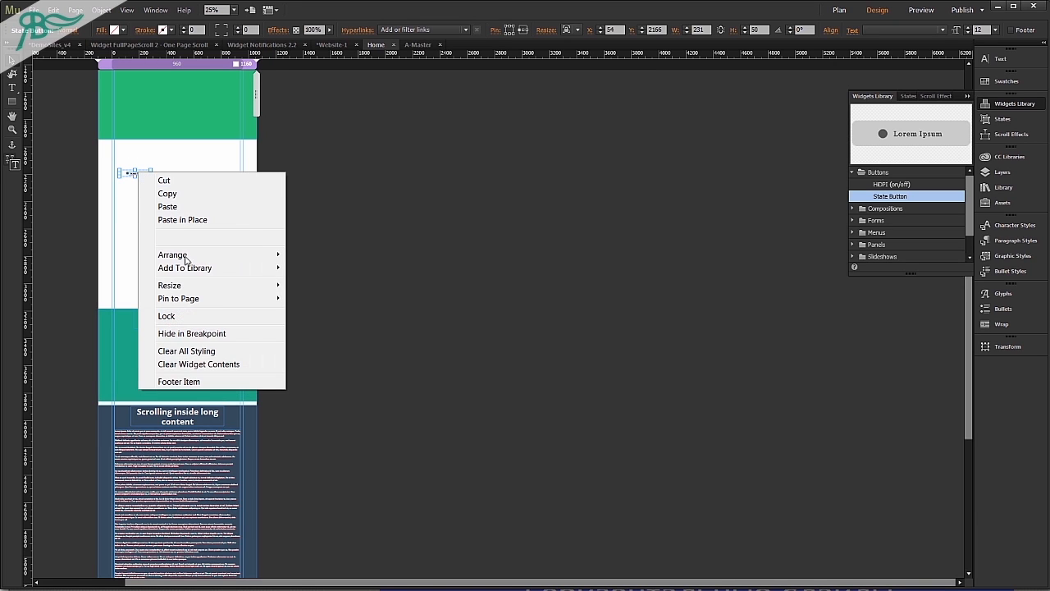
left_click(191, 363)
Enlarge the empty button to browser width and about 864 px high, and fill it with blue 29AEE3.
left_click_drag(136, 173, 121, 172)
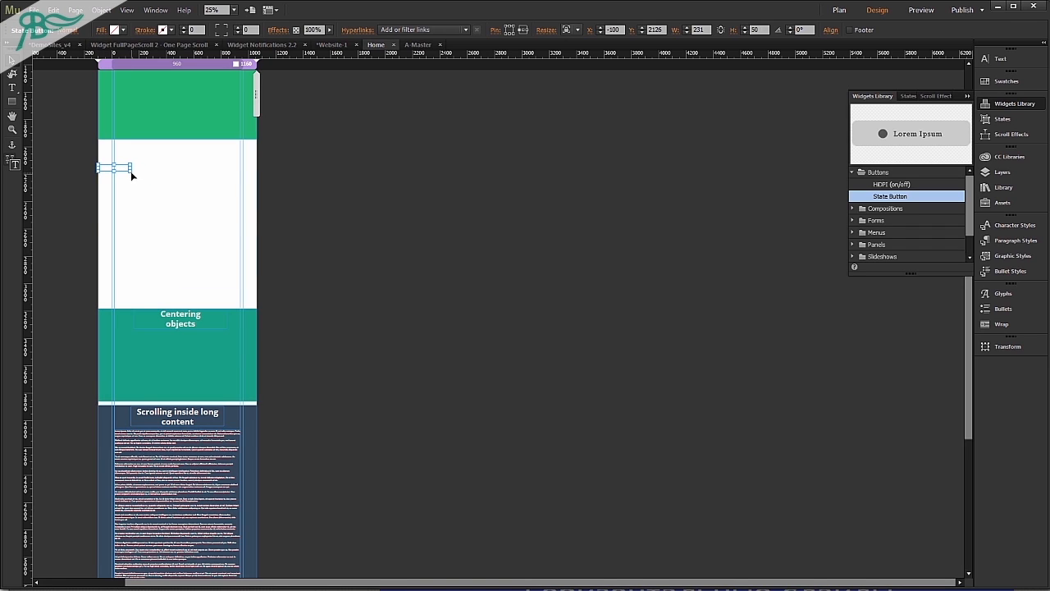
left_click(197, 188)
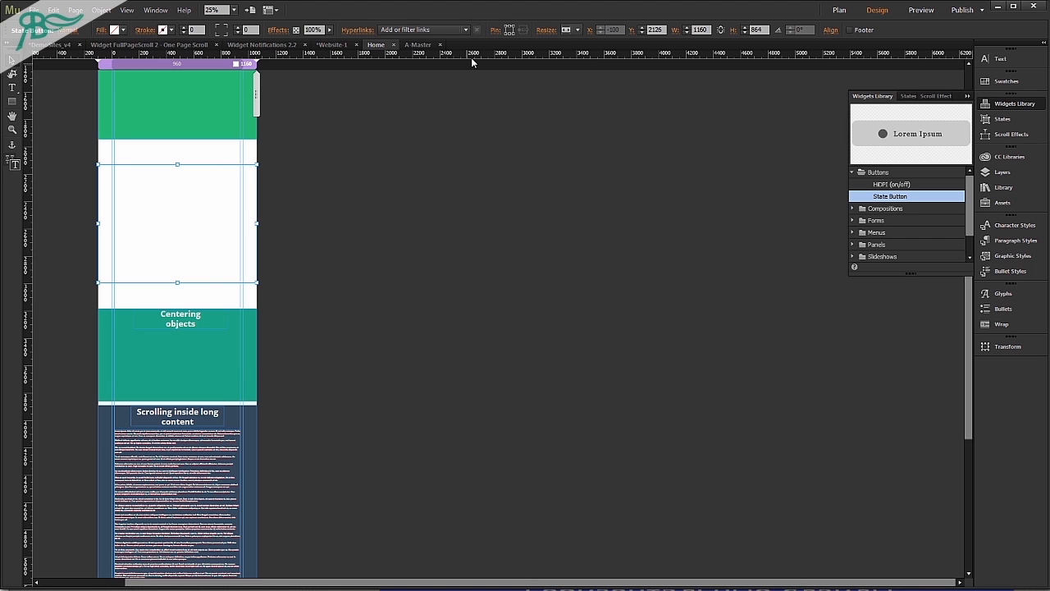
left_click(567, 29)
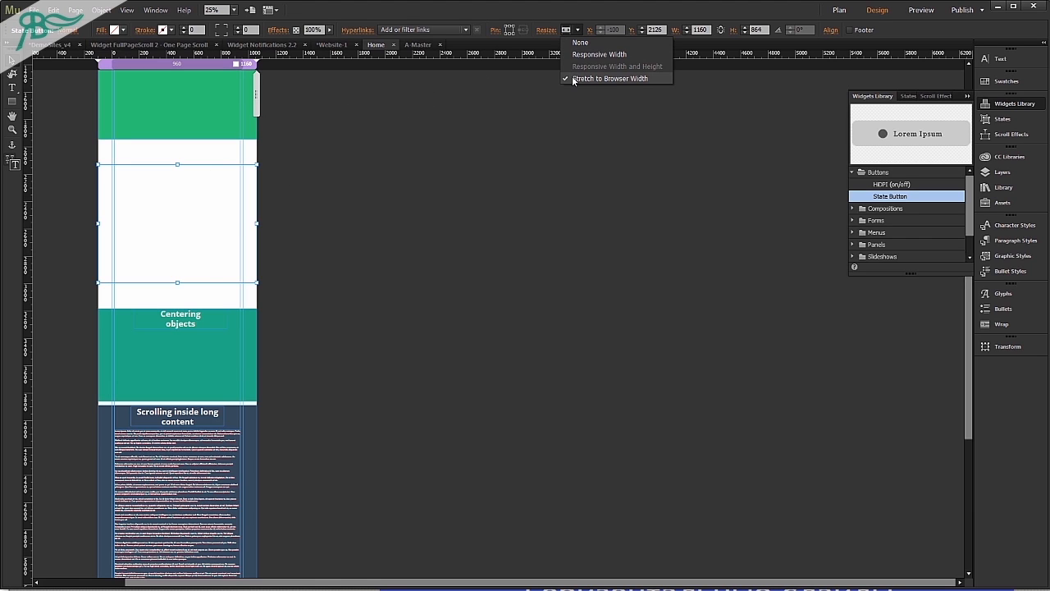
left_click(613, 79)
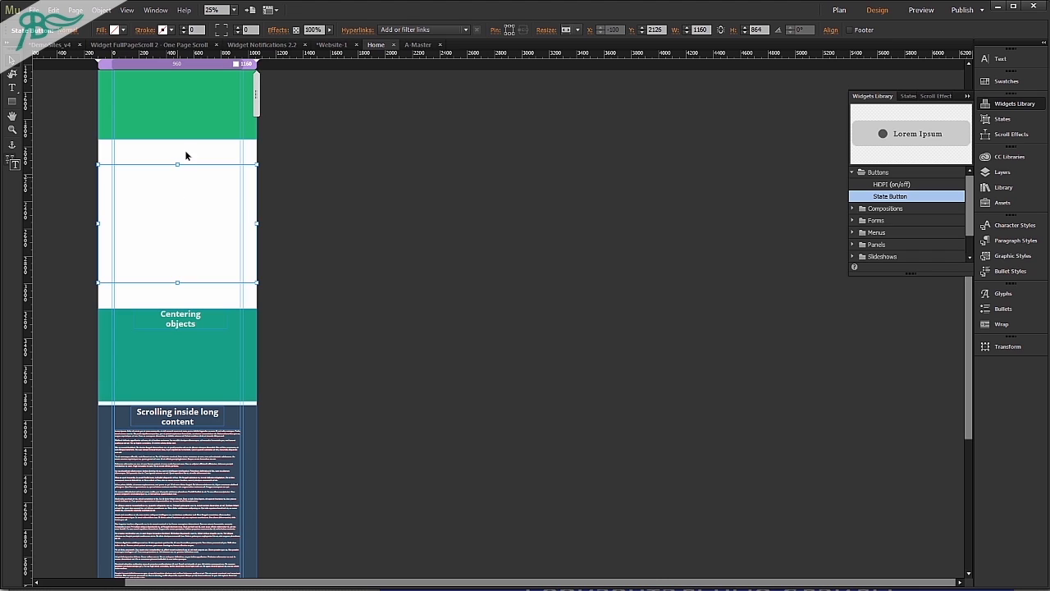
left_click(119, 30)
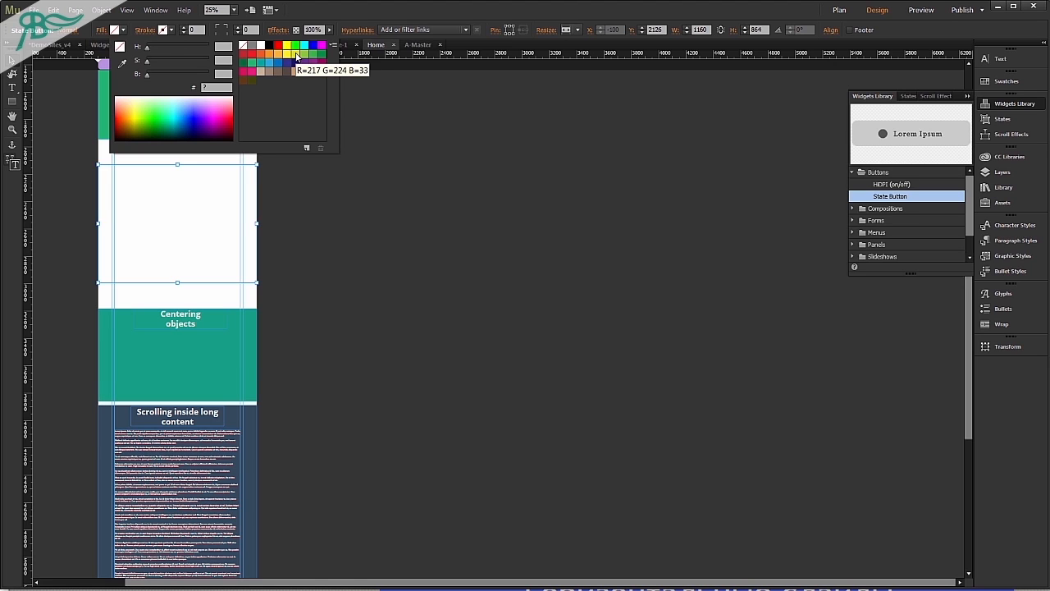
left_click(269, 62)
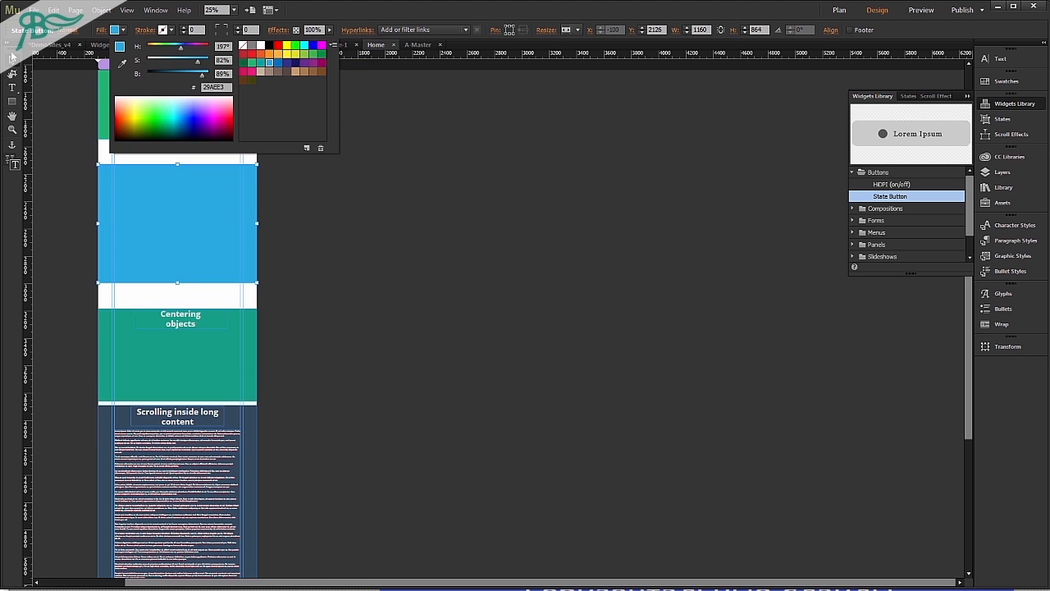
Draw a rectangle about 606 by 208 px inside the blue section and fill it with white.
left_click(12, 101)
left_click_drag(133, 204, 216, 232)
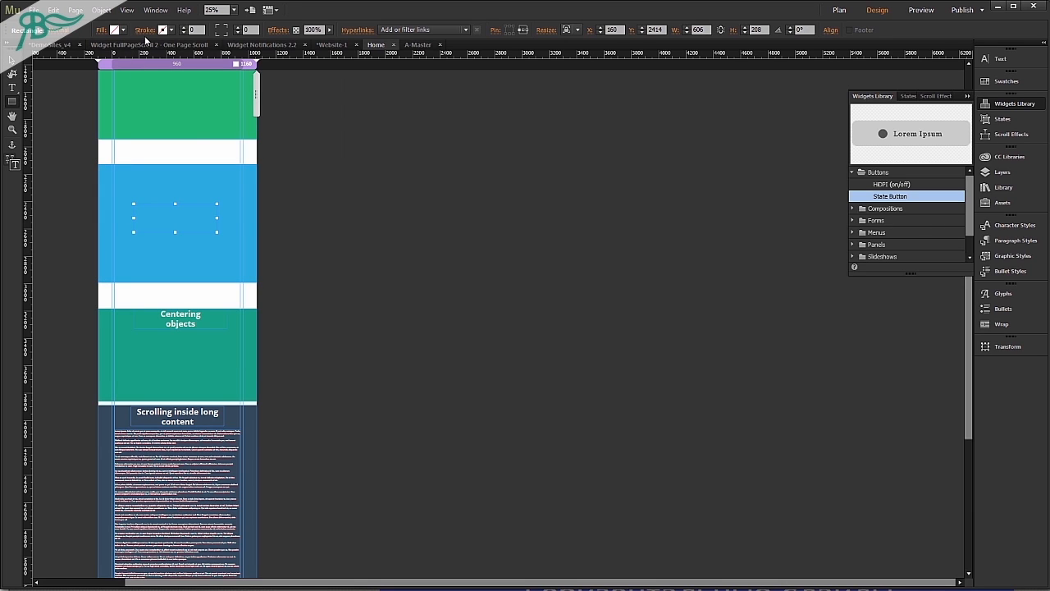
left_click(120, 34)
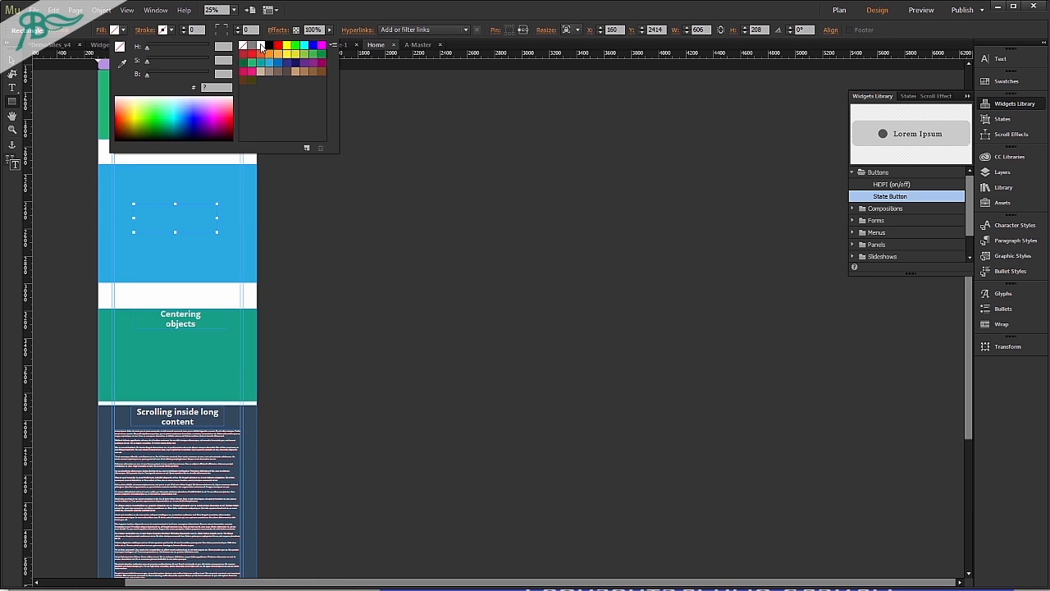
left_click(260, 46)
left_click(12, 61)
Set the hyperlink tooltip of the blue button to "class section".
left_click(193, 187)
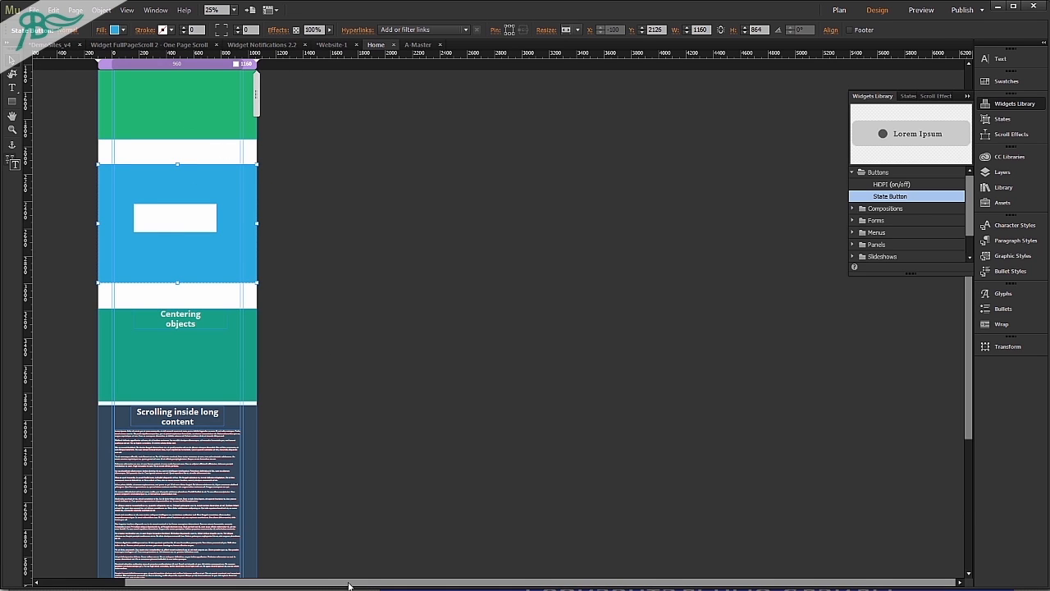
left_click_drag(349, 582, 246, 581)
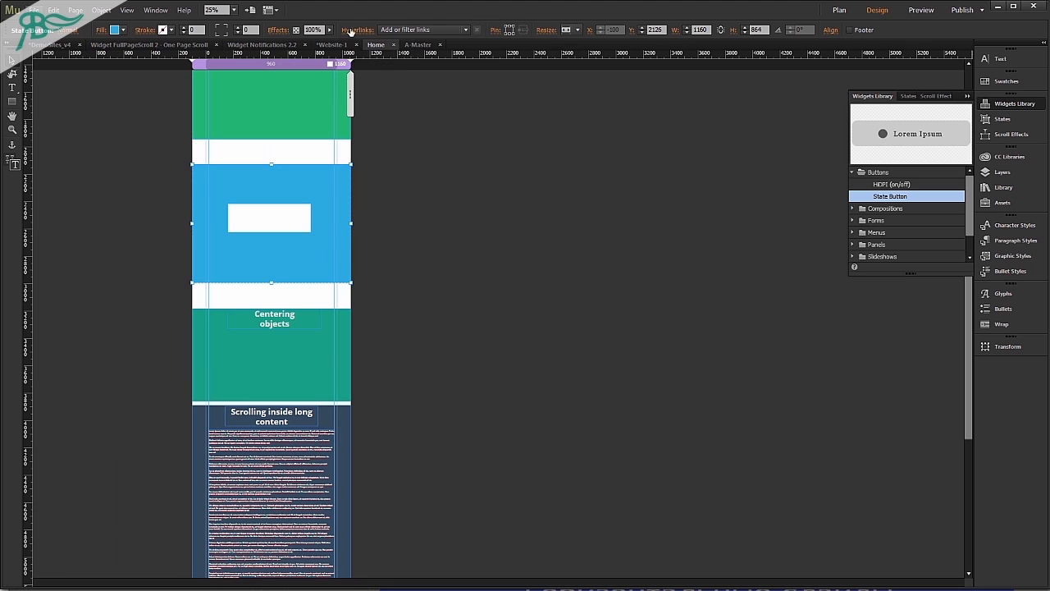
left_click(357, 29)
left_click(431, 63)
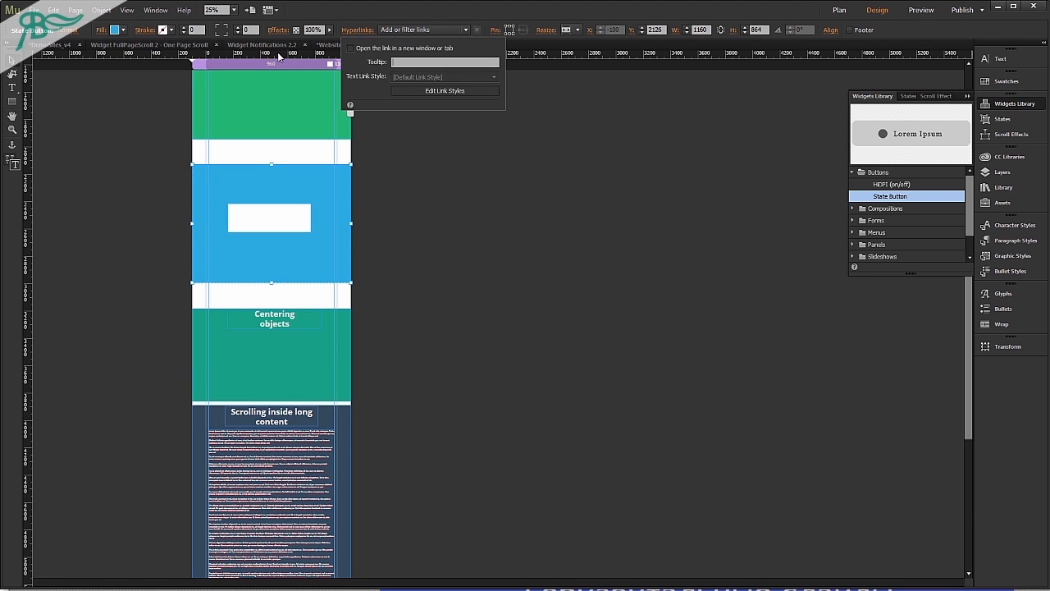
type("class section")
left_click(466, 291)
Preview the page in the browser, scroll between the first slide and the blue section, and return to the design.
key("ctrl+shift+e")
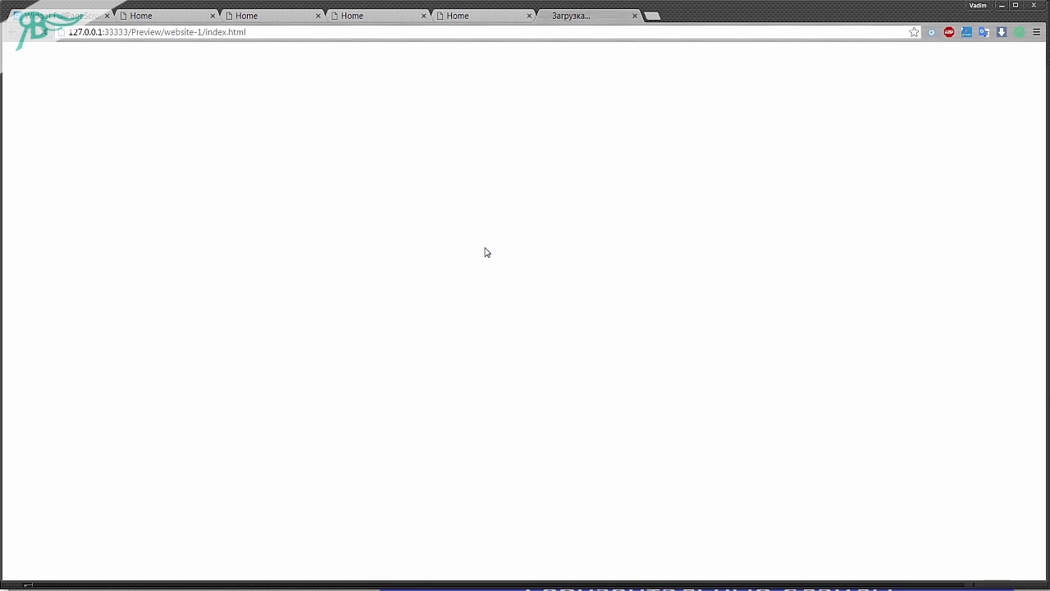
scroll(485, 246, "down", 1)
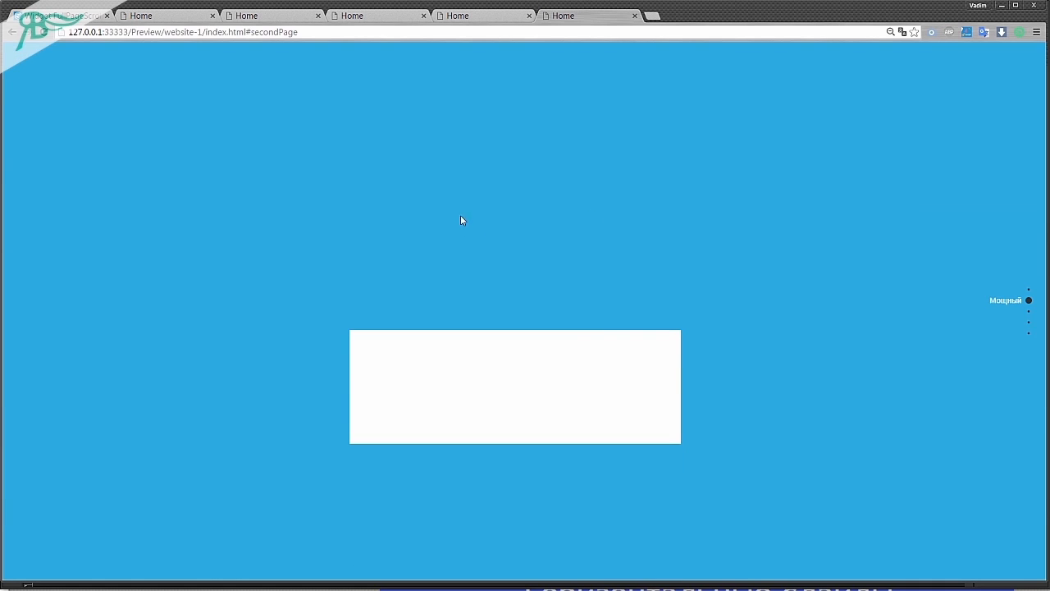
scroll(552, 283, "up", 1)
scroll(552, 284, "down", 1)
key("alt+Tab")
Move the white rectangle up to the upper edge of the blue section, at Y 2126.
left_click(276, 215)
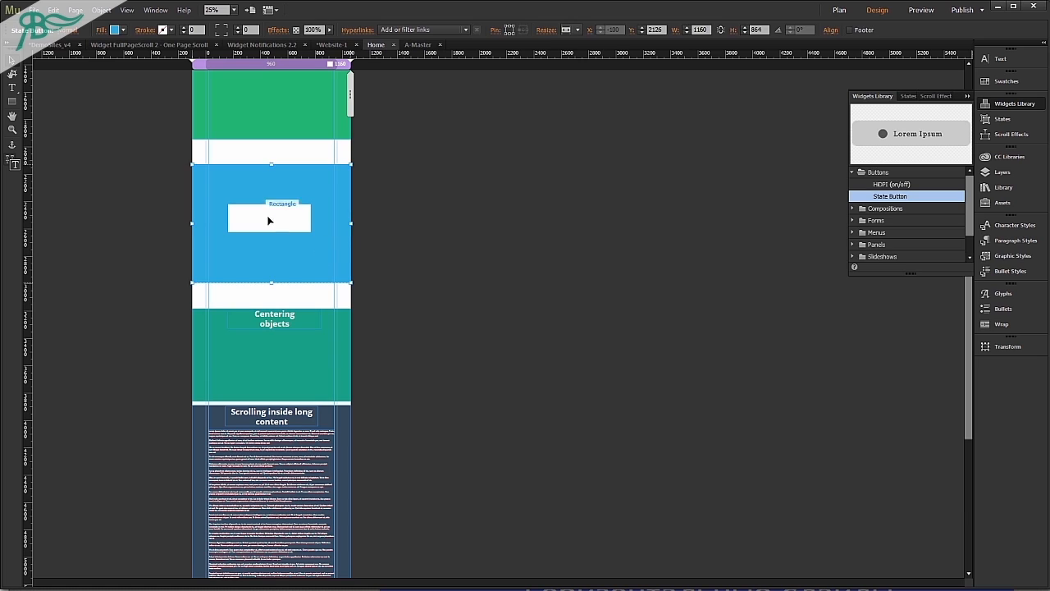
left_click_drag(279, 208, 287, 177)
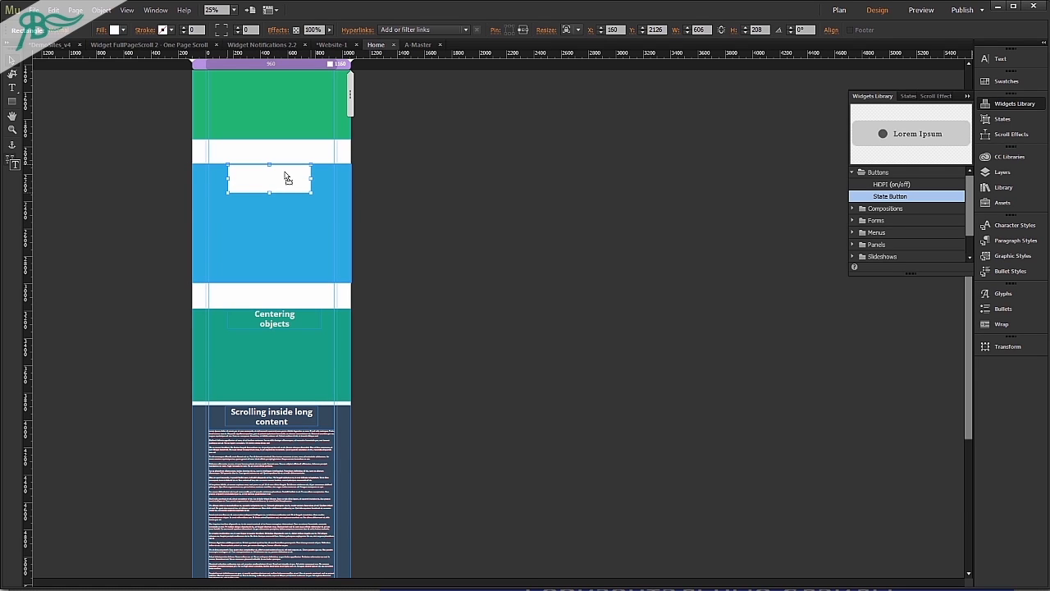
left_click(389, 246)
Preview the page in the browser again to check the white rectangle's vertical centering, and return to the design.
key("ctrl+shift+e")
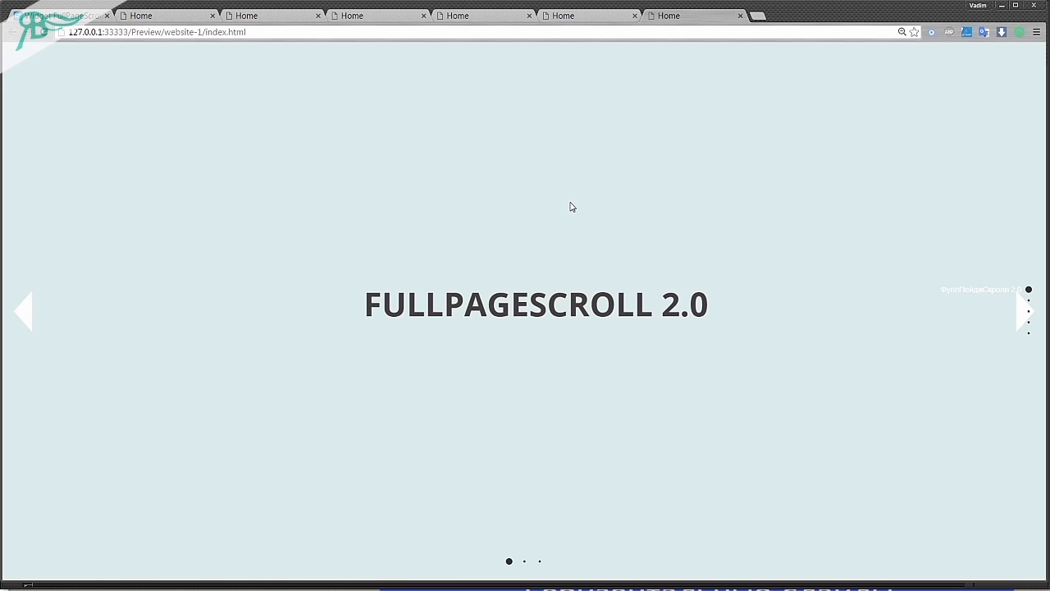
scroll(563, 224, "down", 1)
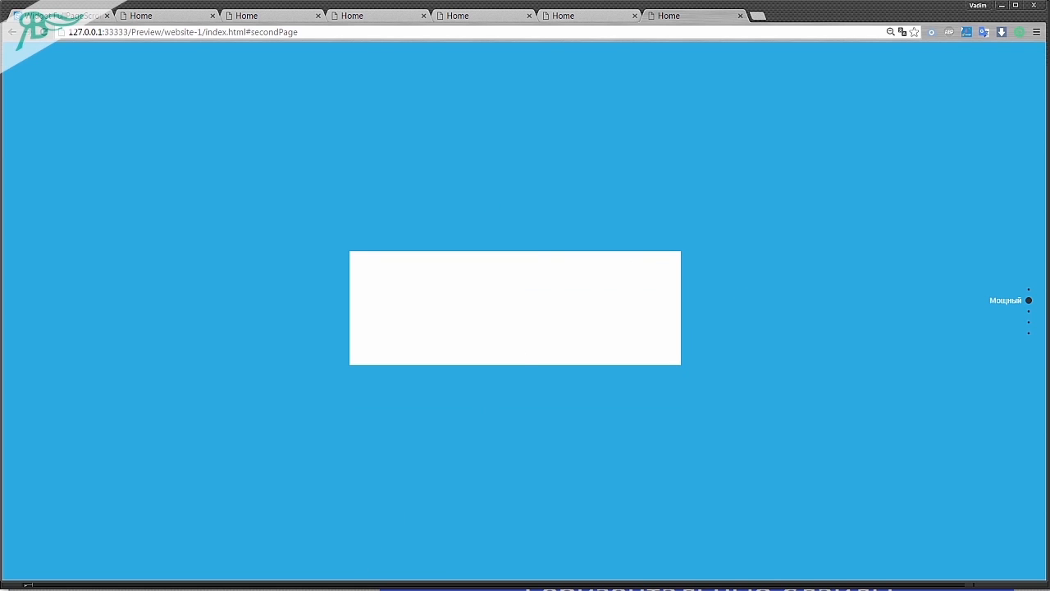
key("alt+Tab")
Examine the hyperlink tooltip of the blue section.
scroll(249, 393, "up", 3)
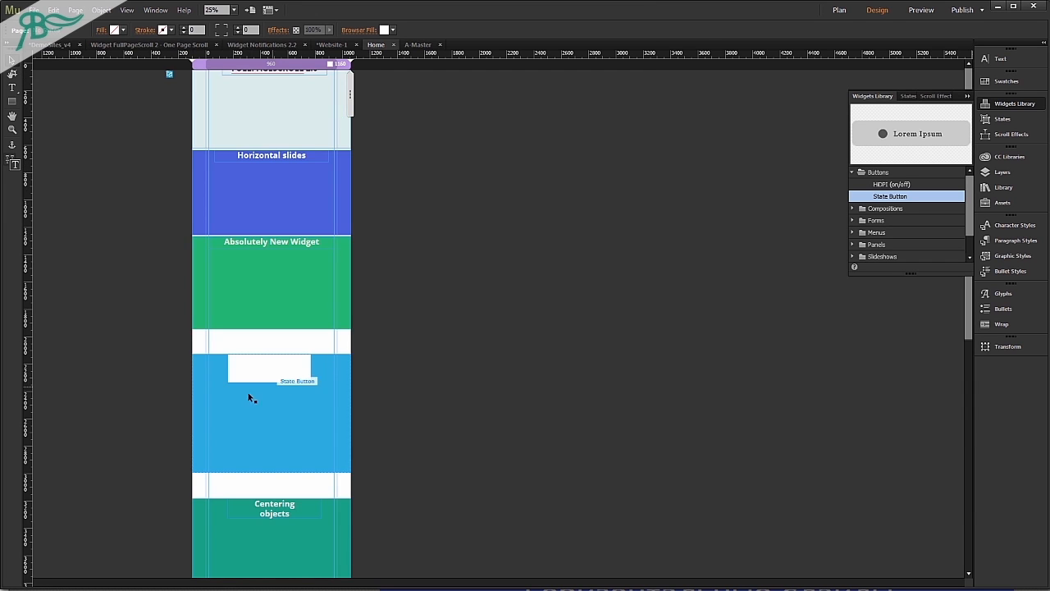
left_click(314, 424)
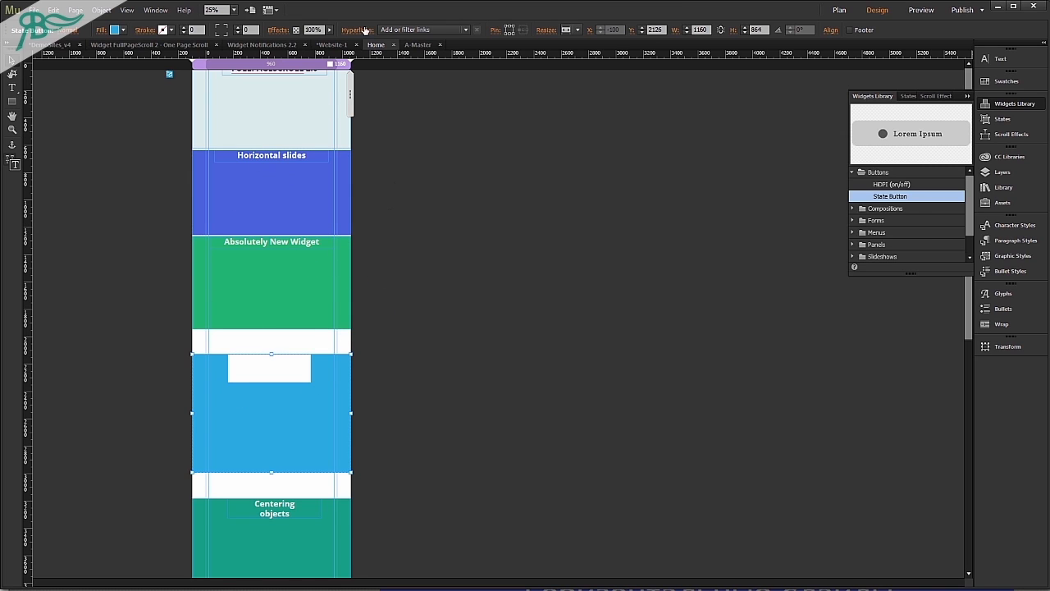
left_click(359, 30)
left_click(458, 64)
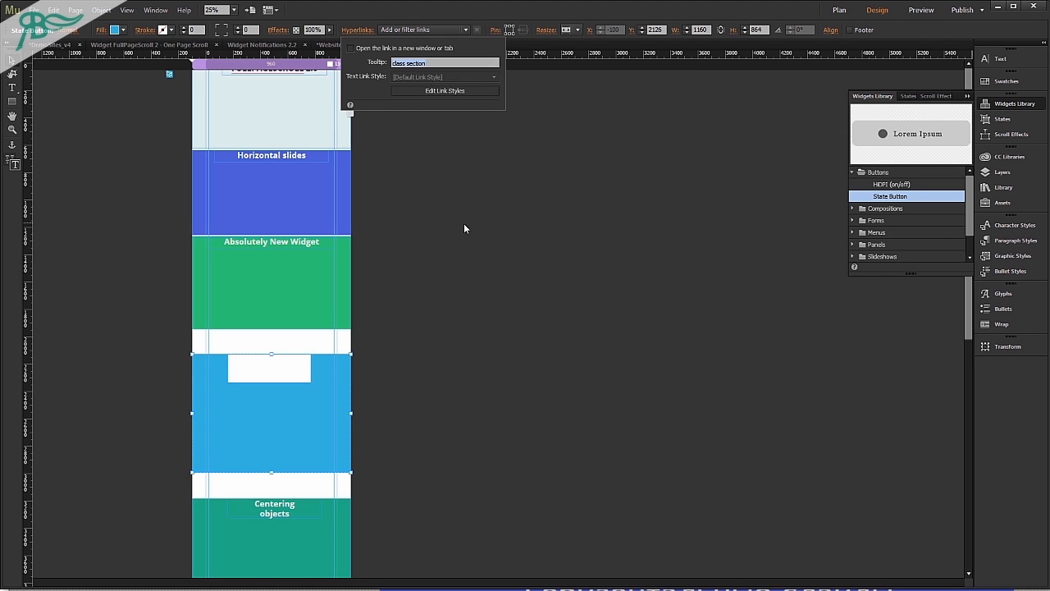
left_click(466, 342)
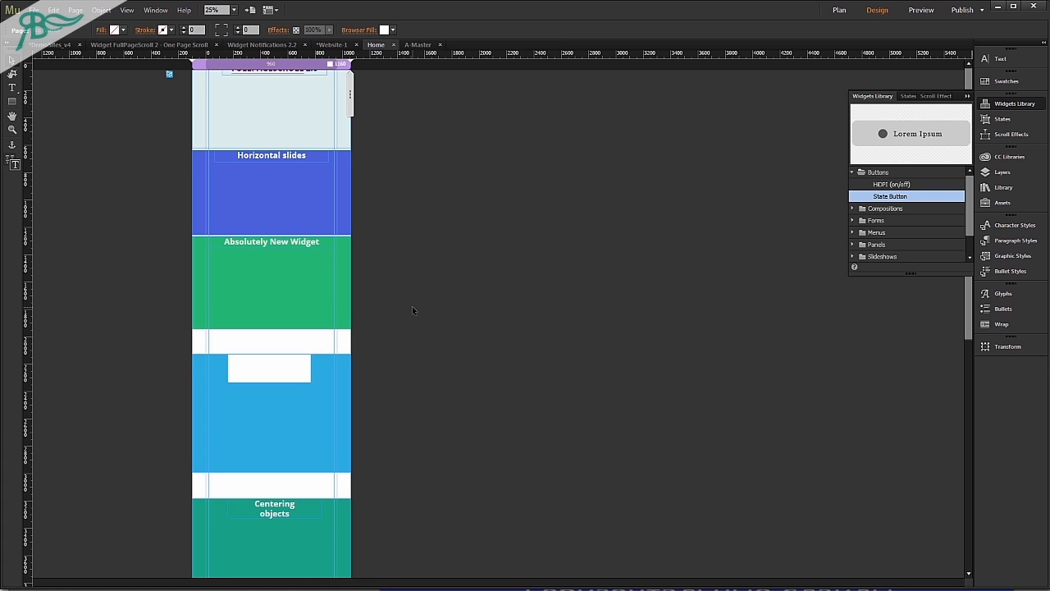
Review the sections further down the page and examine the hyperlink tooltip of the Images section.
scroll(413, 307, "down", 3)
left_click(263, 279)
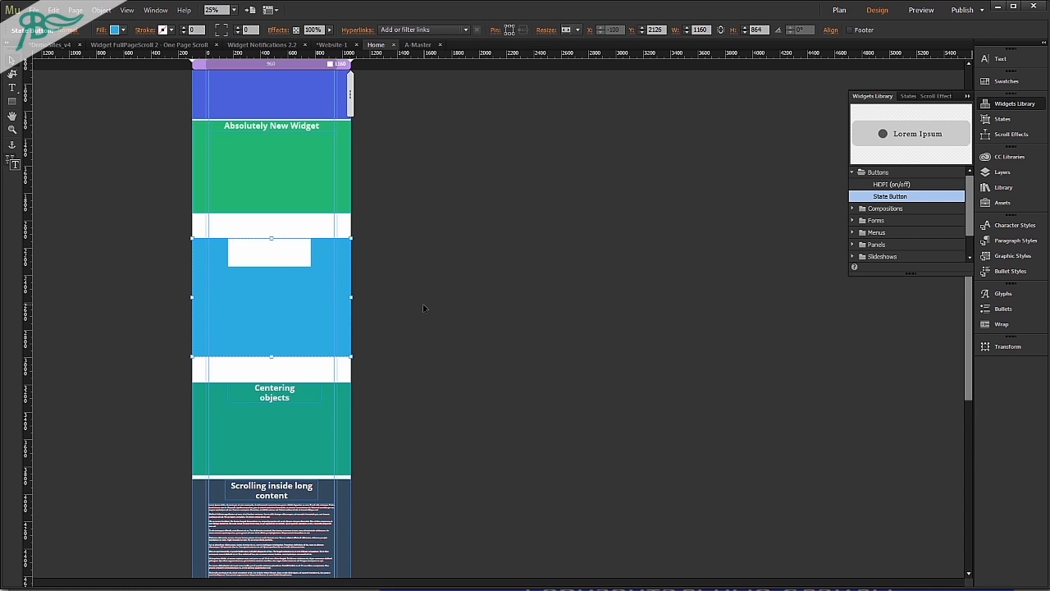
scroll(423, 302, "down", 5)
scroll(419, 294, "down", 3)
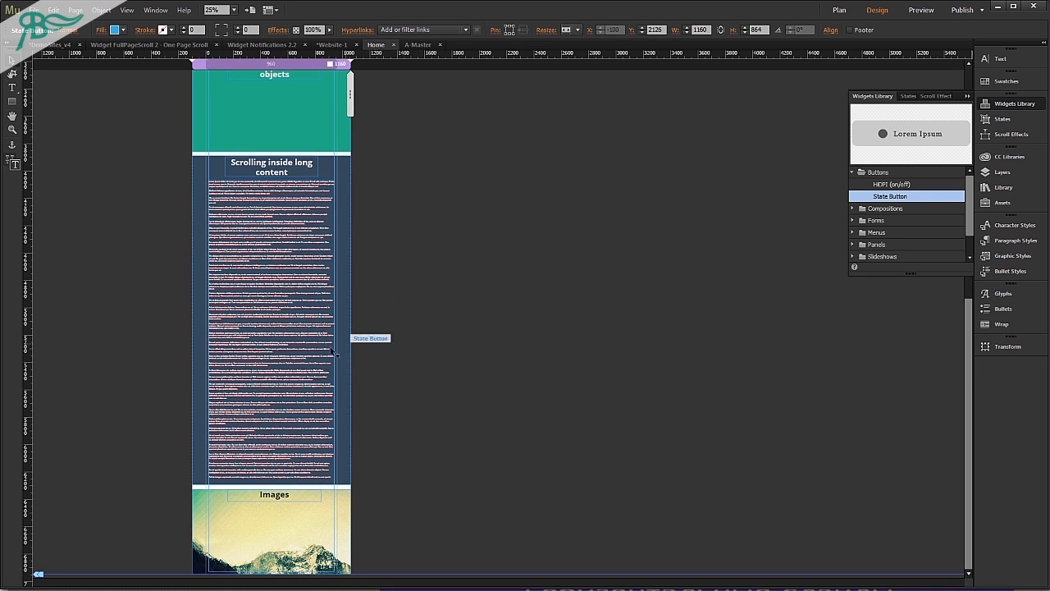
left_click(253, 521)
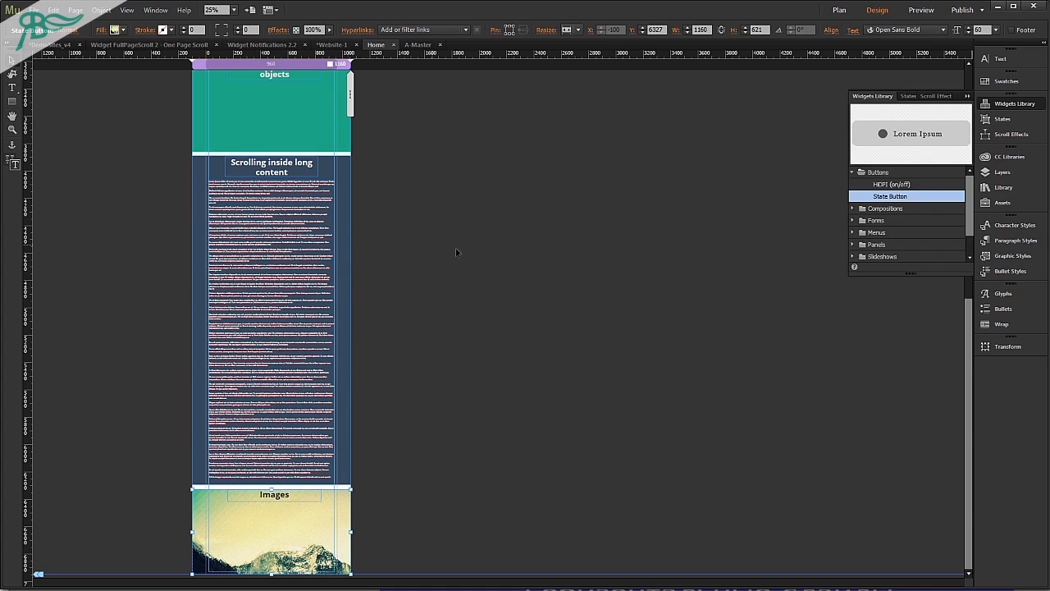
left_click(362, 30)
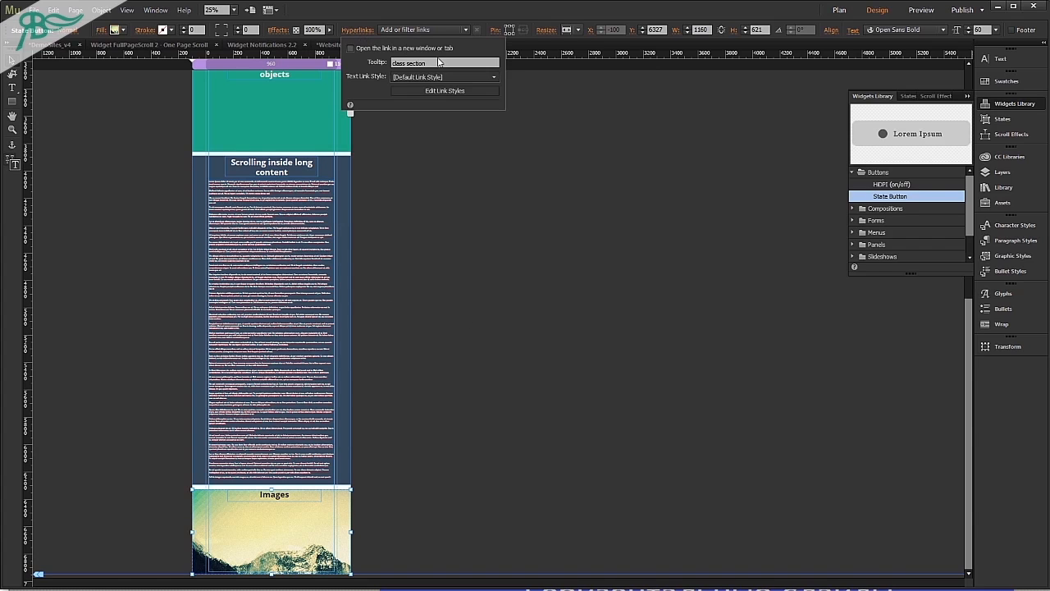
left_click(443, 70)
key("BackSpace")
key("BackSpace")
key("BackSpace")
key("BackSpace")
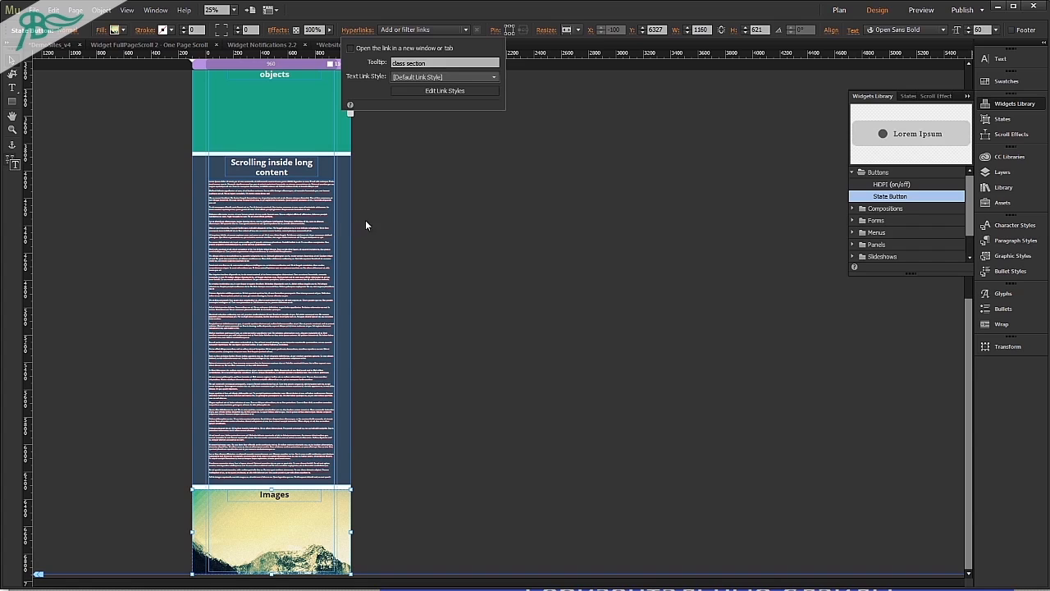
left_click(427, 357)
Preview the page in the browser, scroll down to the Images section, and return to the design.
key("ctrl+shift+e")
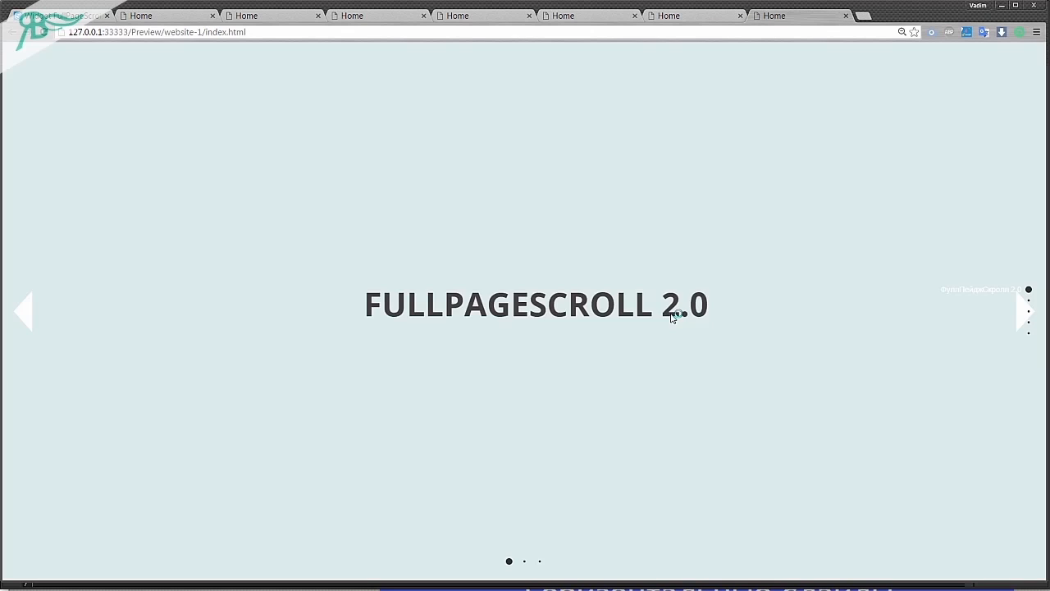
scroll(670, 313, "down", 5)
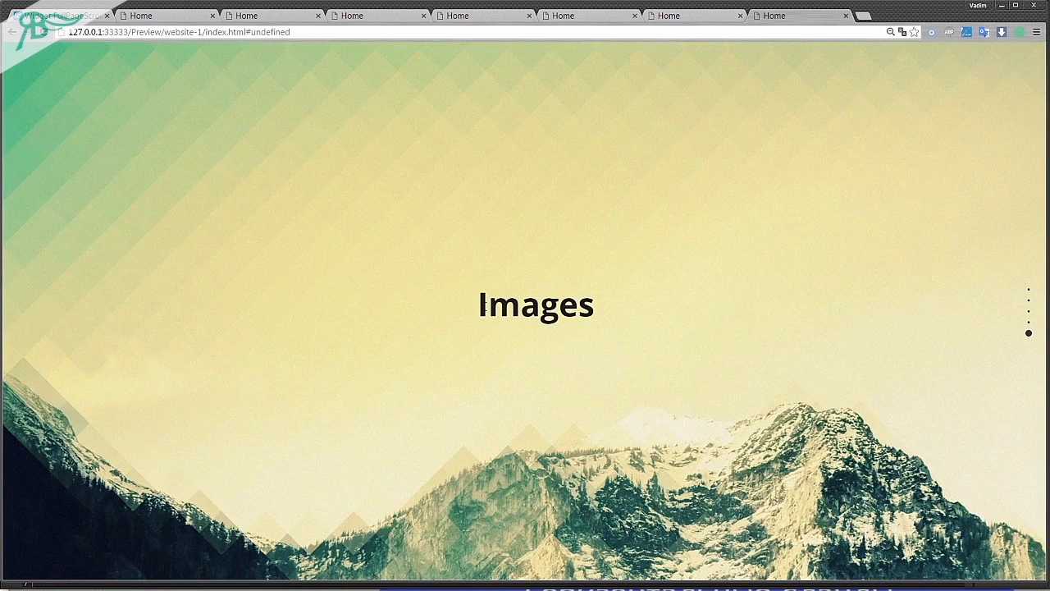
key("alt+Tab")
Check the fill image of the Images section, browsing for a replacement picture and cancelling the import.
left_click(308, 550)
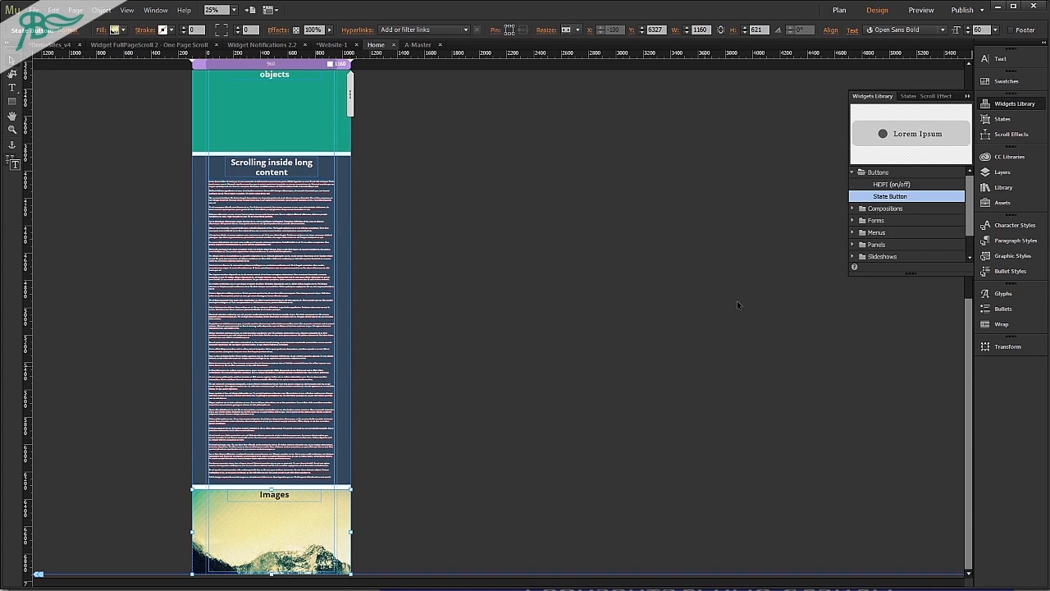
left_click(115, 30)
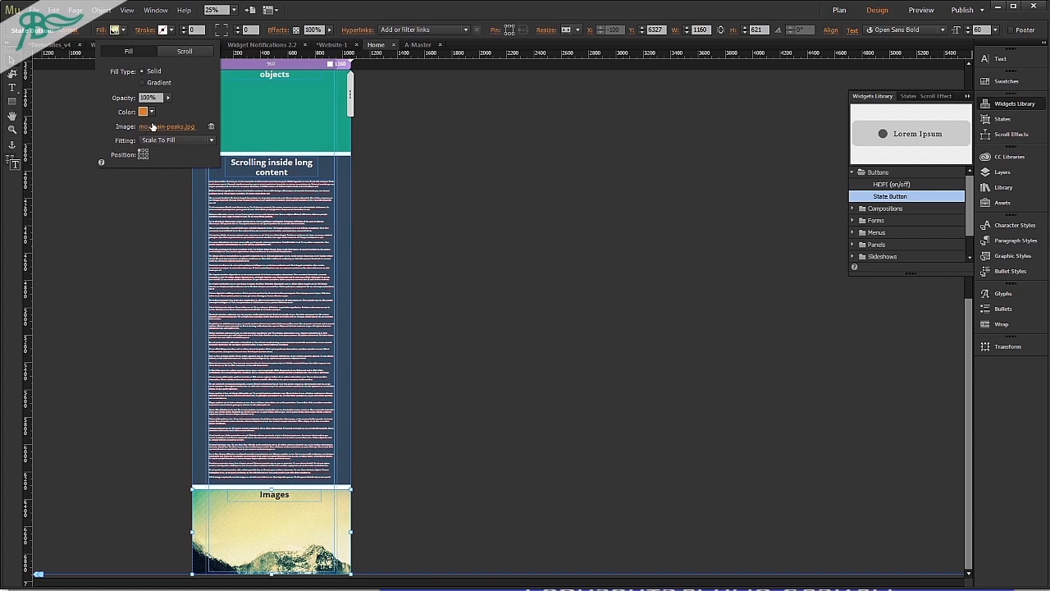
left_click(156, 128)
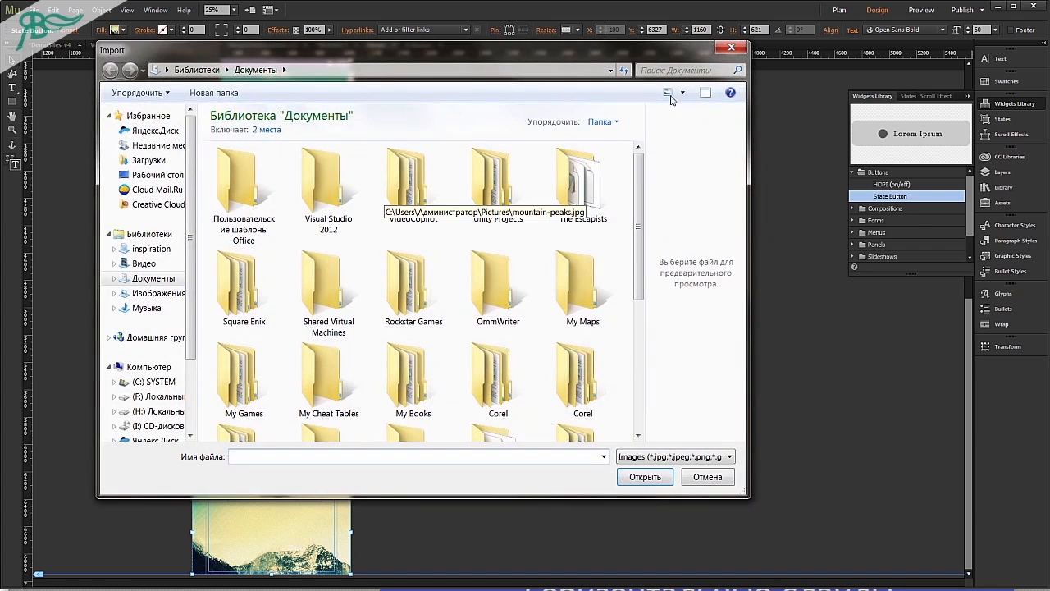
left_click(727, 49)
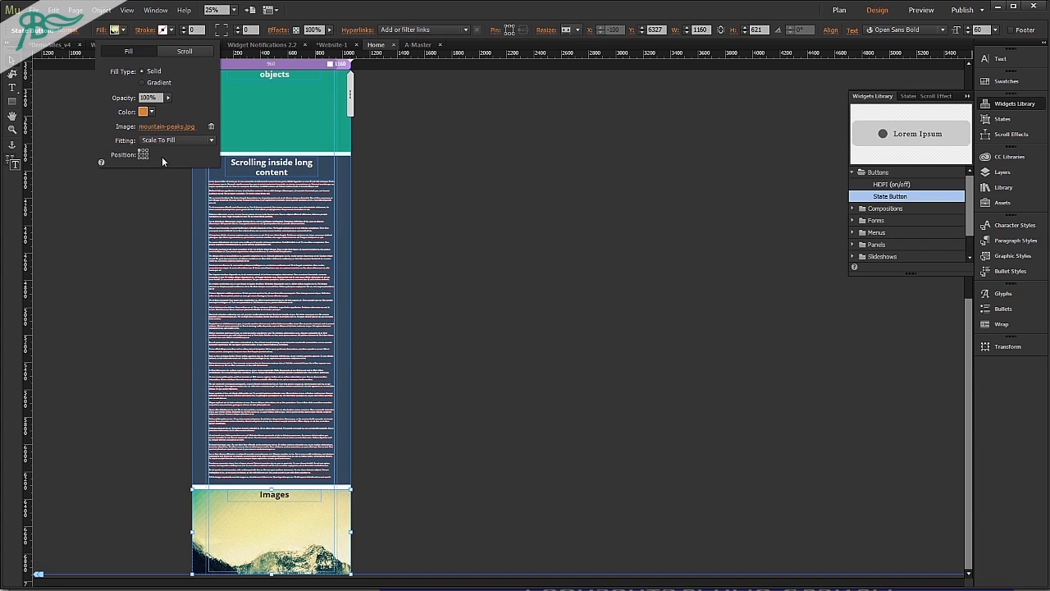
Enable scroll motion for the Images section's fill, with initial and final motion values of 0.
left_click(173, 50)
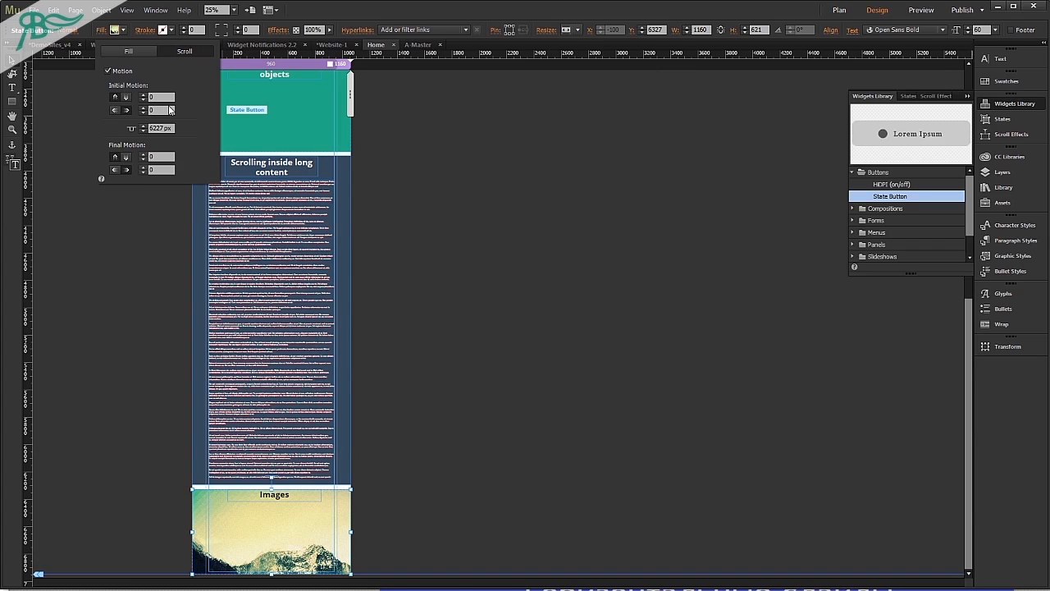
left_click(161, 96)
left_click(132, 301)
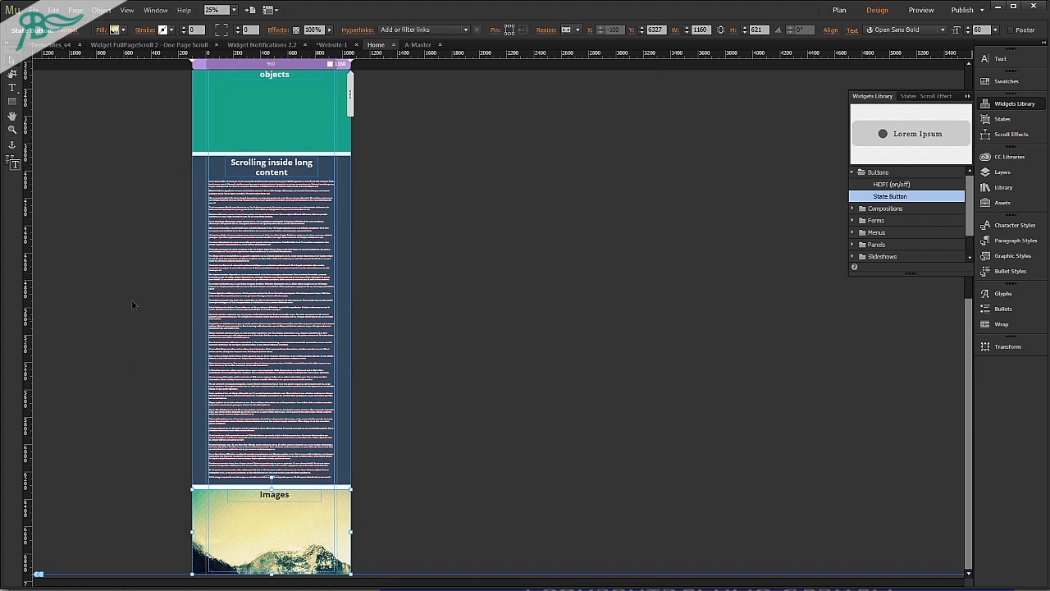
Enable the Vertical ScrollBar option in the FullPageScroll 2 widget's scrolling settings.
left_click(127, 173)
scroll(127, 173, "up", 5)
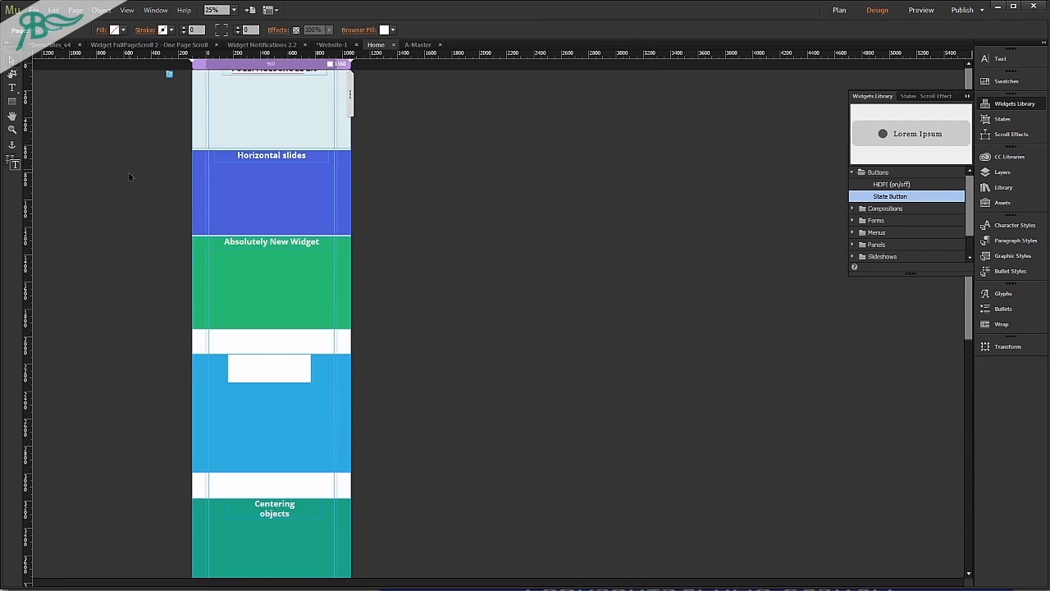
left_click(181, 74)
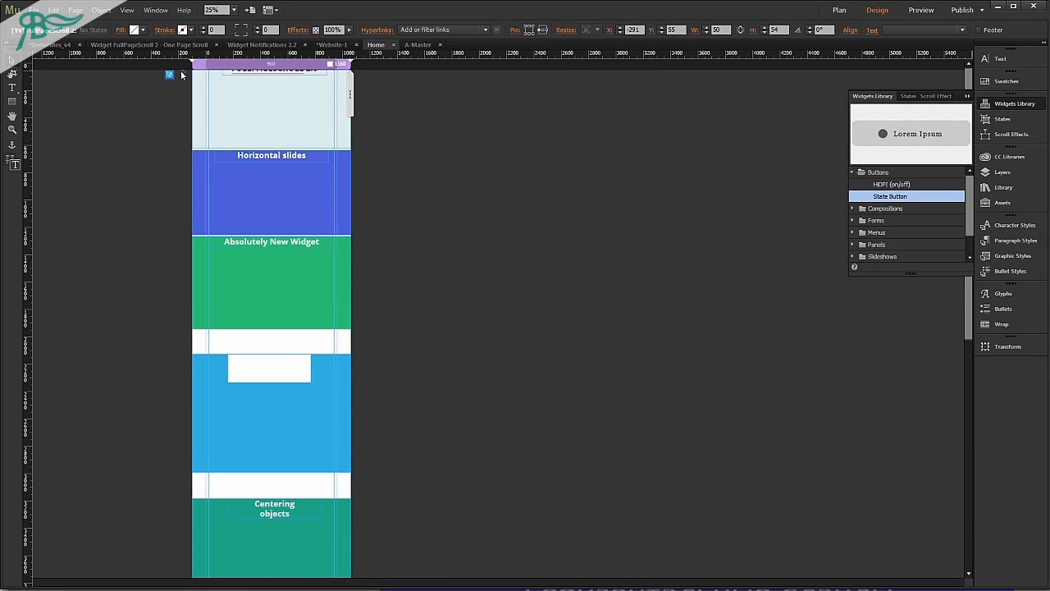
left_click(181, 74)
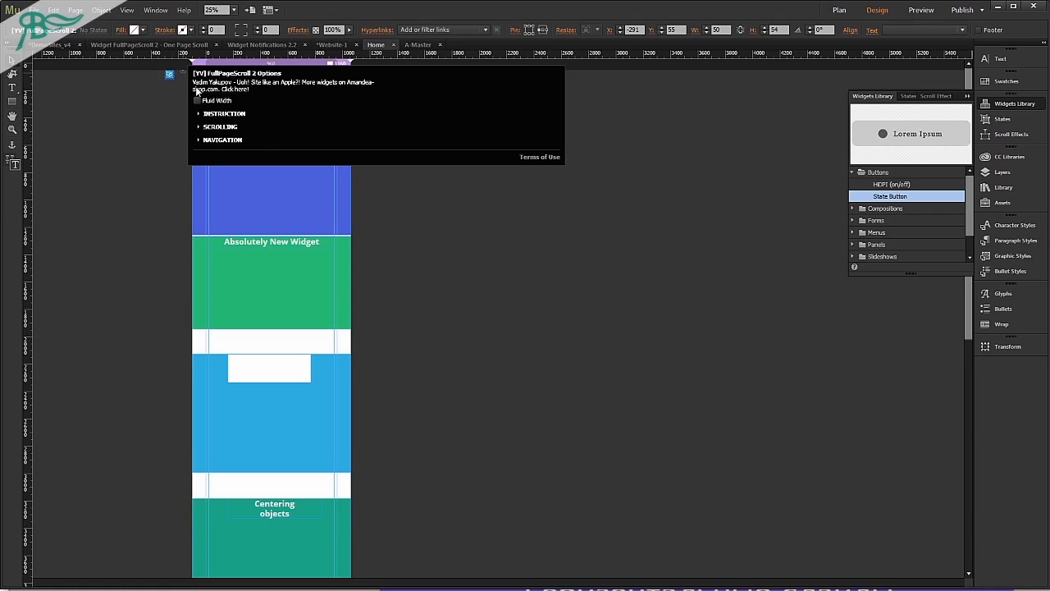
left_click(212, 128)
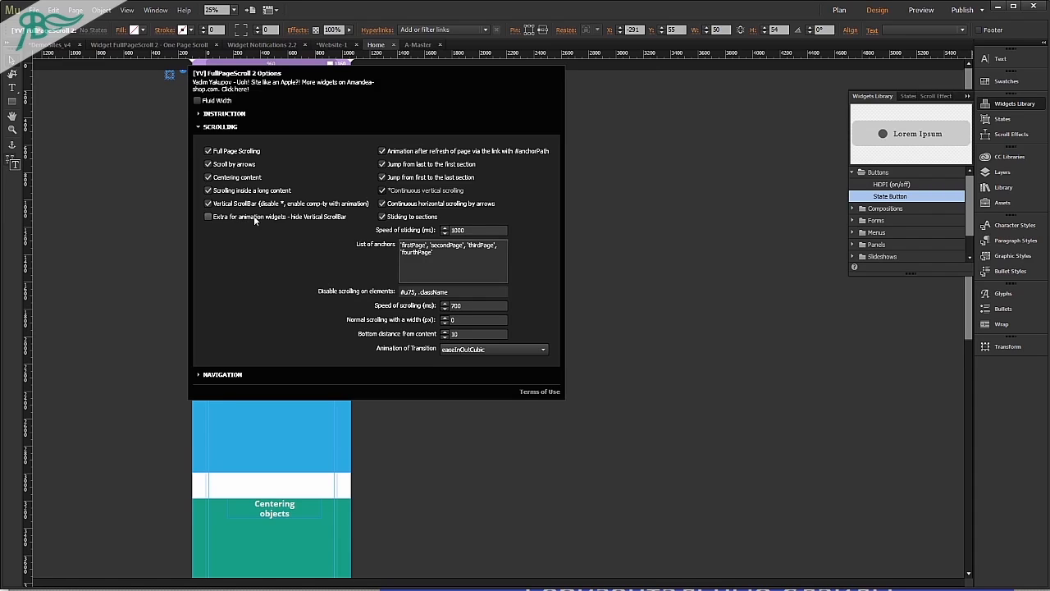
left_click(710, 325)
Preview the page in the browser, scroll down to the Images section and back into the long text, and return to the design.
key("ctrl+shift+e")
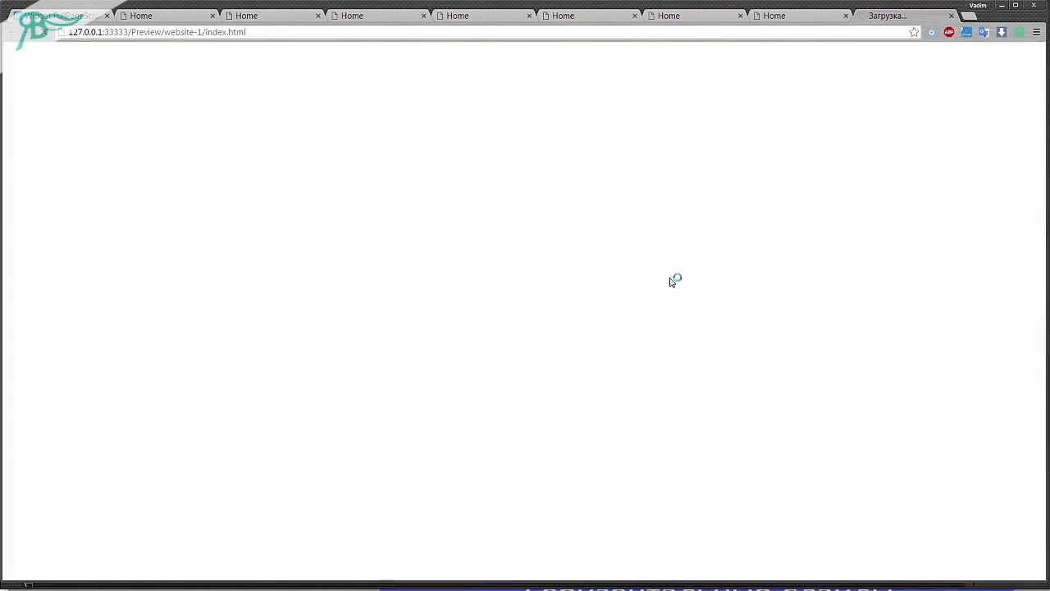
scroll(673, 280, "down", 2)
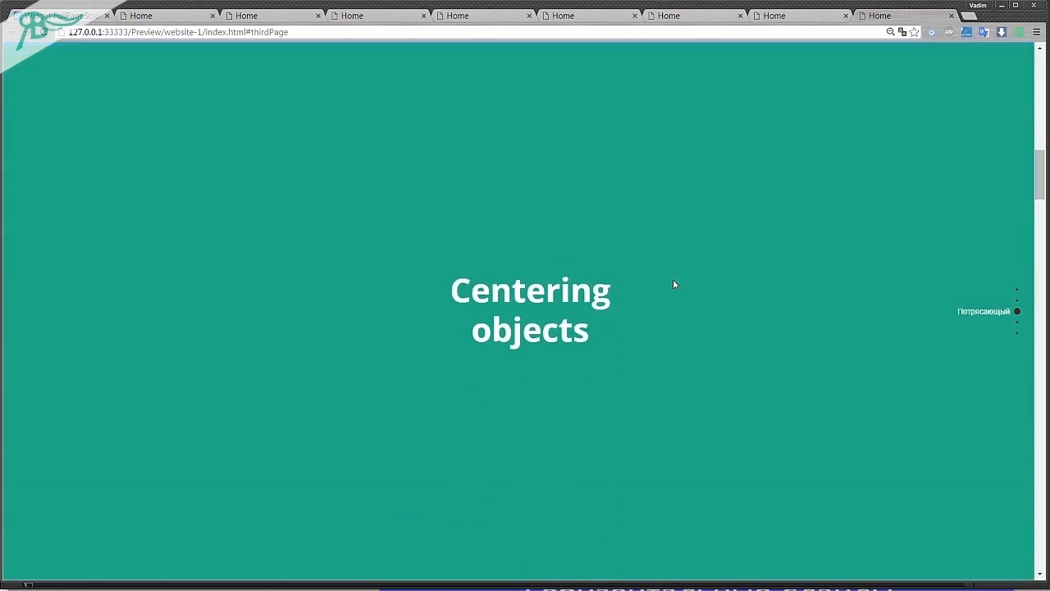
scroll(674, 284, "down", 8)
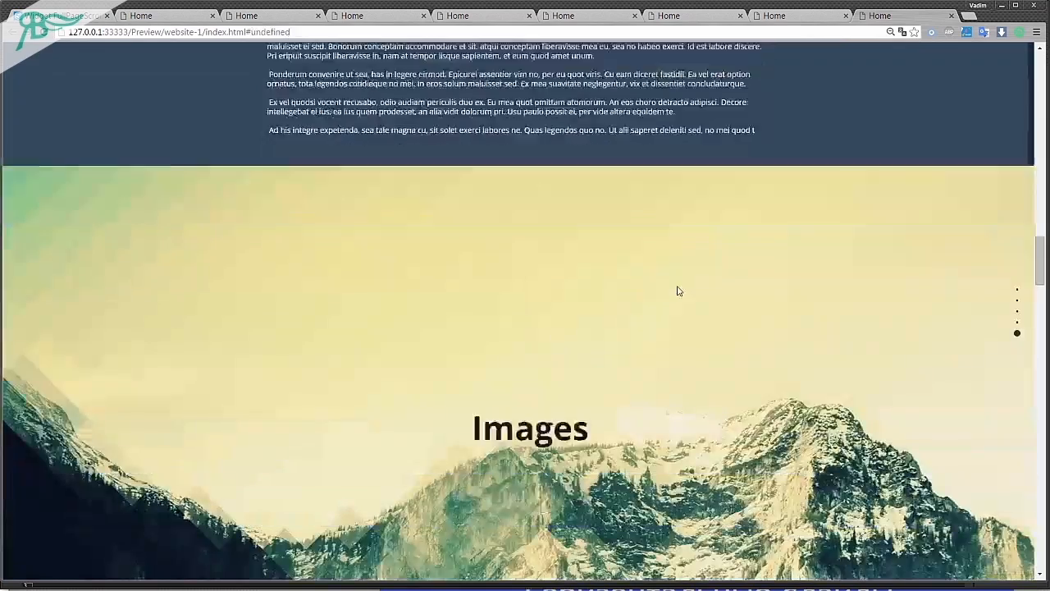
scroll(557, 319, "up", 1)
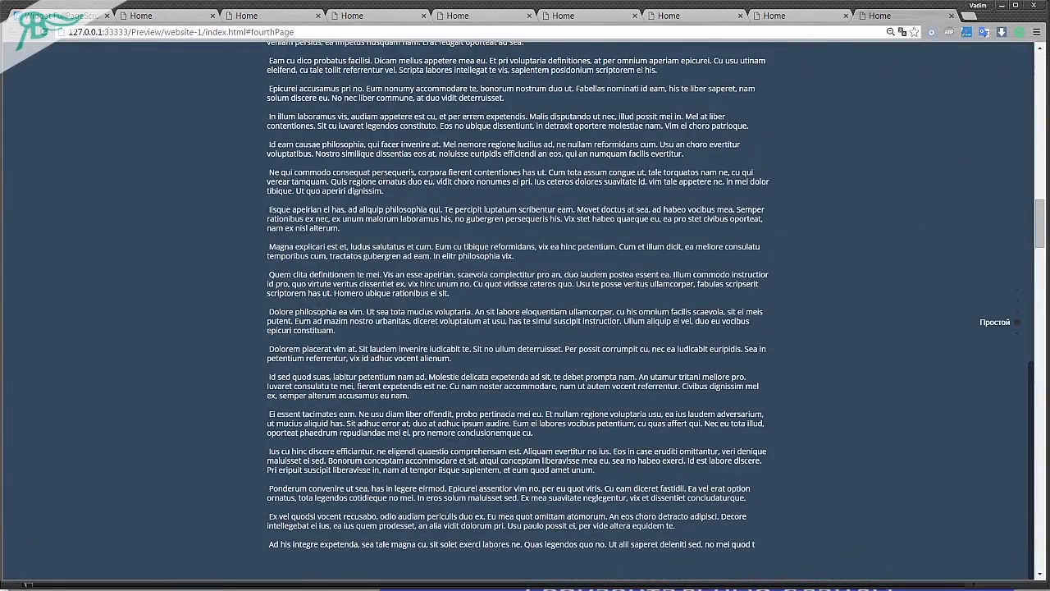
key("alt+Tab")
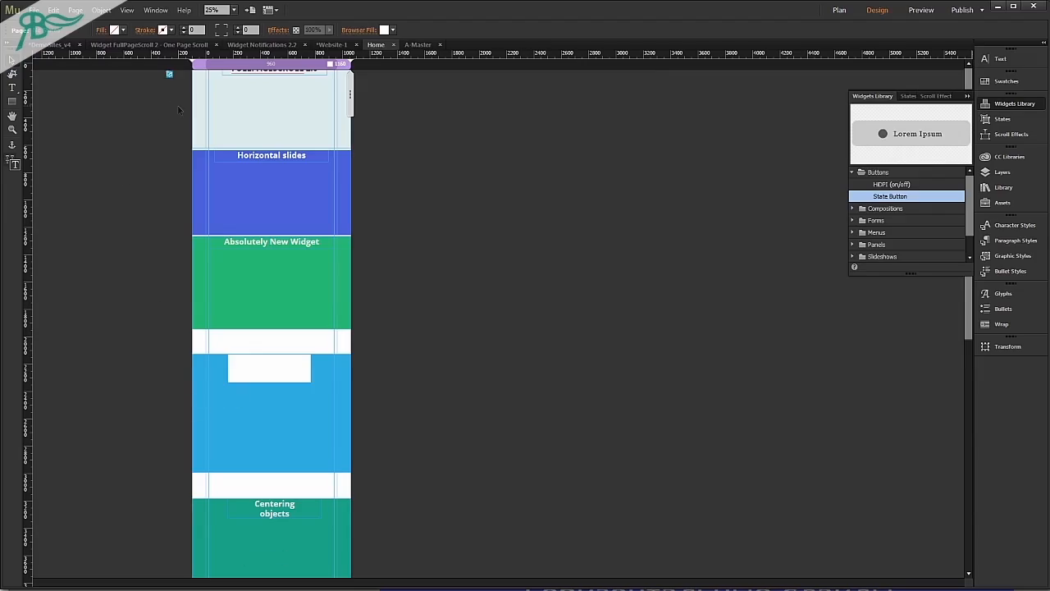
Disable the Vertical ScrollBar option in the FullPageScroll 2 widget's scrolling settings.
left_click(169, 74)
left_click(183, 74)
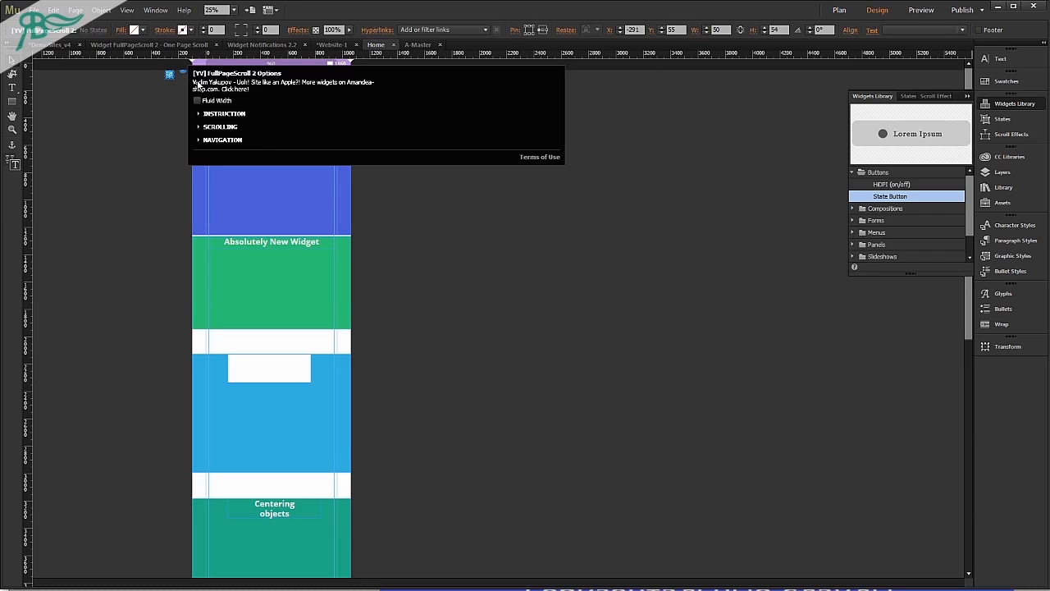
left_click(221, 127)
left_click(207, 203)
left_click(138, 215)
Preview the page in the browser without the vertical scroll bar, scrolling down to the Images section.
key("ctrl+shift+e")
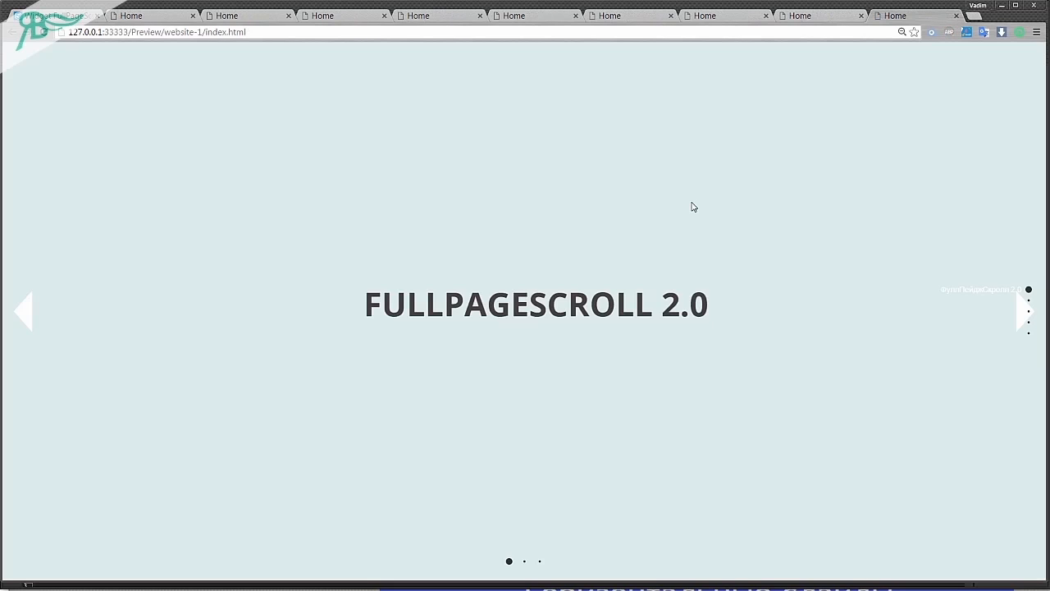
scroll(709, 228, "down", 2)
scroll(711, 235, "down", 4)
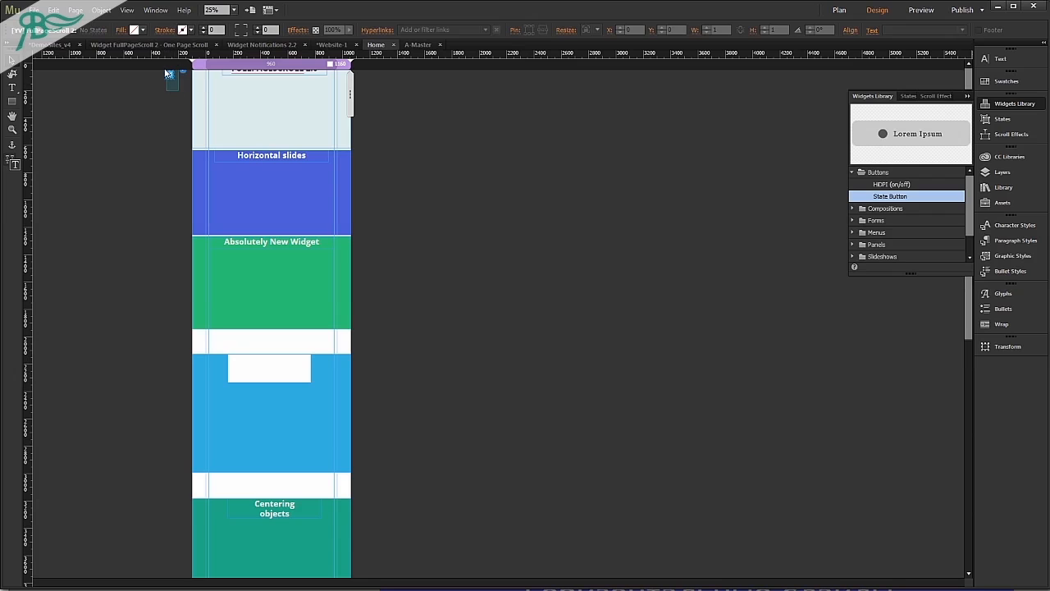
Enable the FullPageScroll 2 widget's Vertical ScrollBar option and the extra option that hides it for animation widgets.
left_click(167, 75)
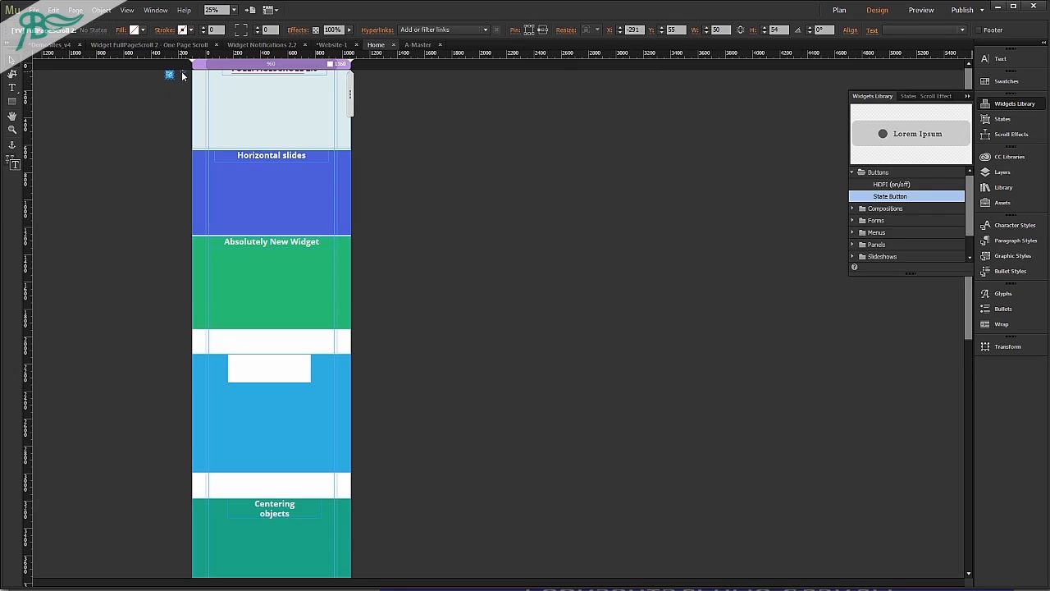
left_click(184, 73)
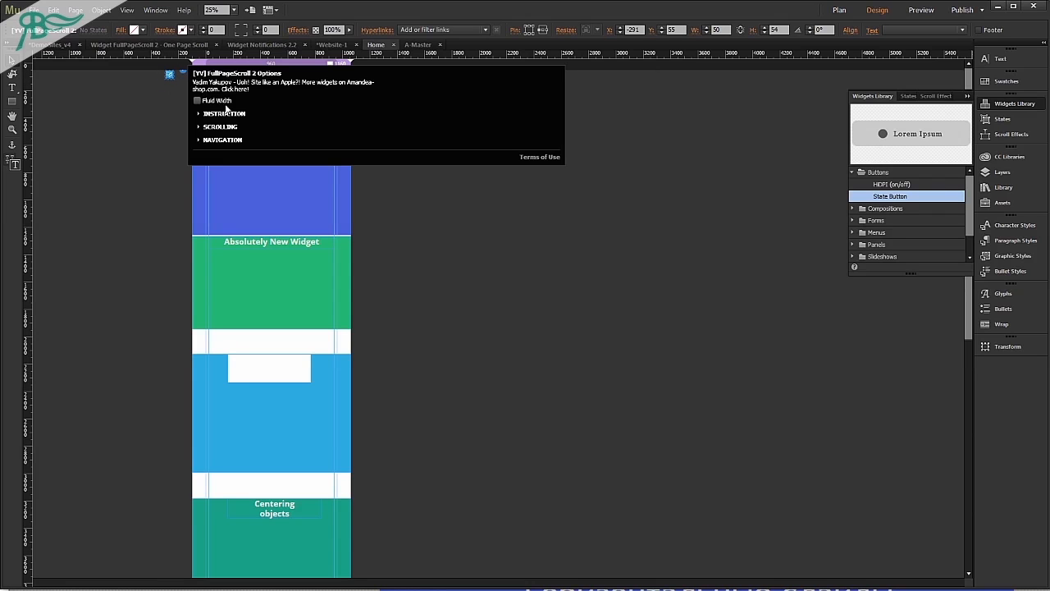
left_click(219, 127)
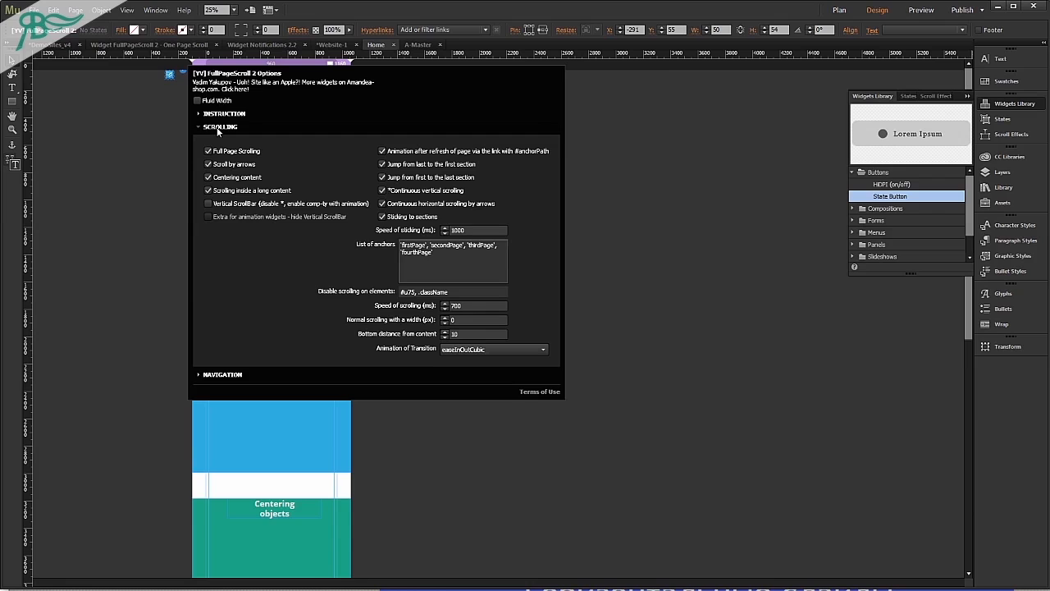
left_click(229, 205)
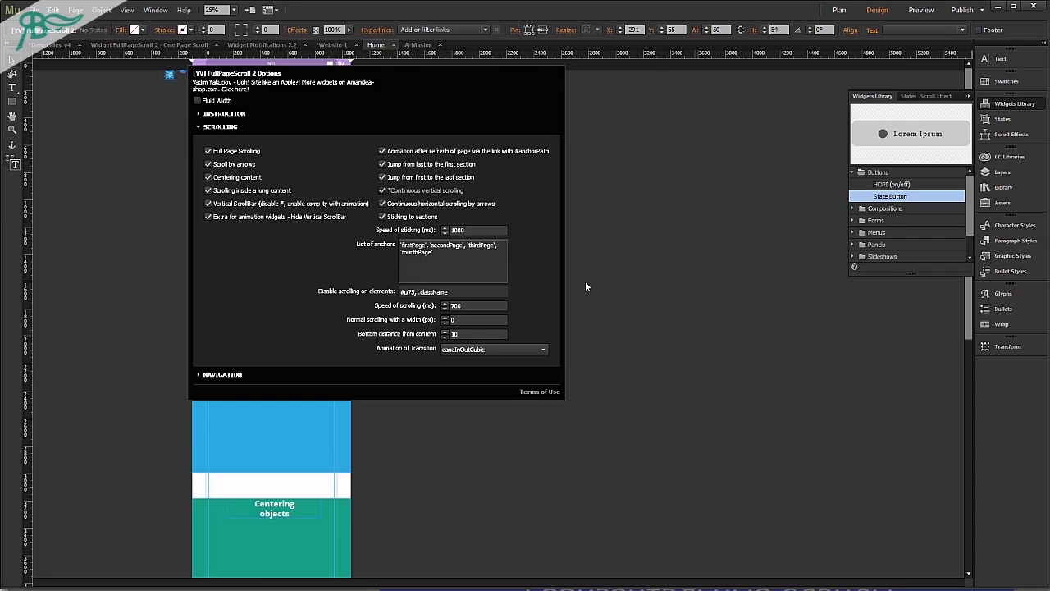
Disable Full Page Scrolling in the widget, preview the page in the browser, and return to the design.
left_click(228, 152)
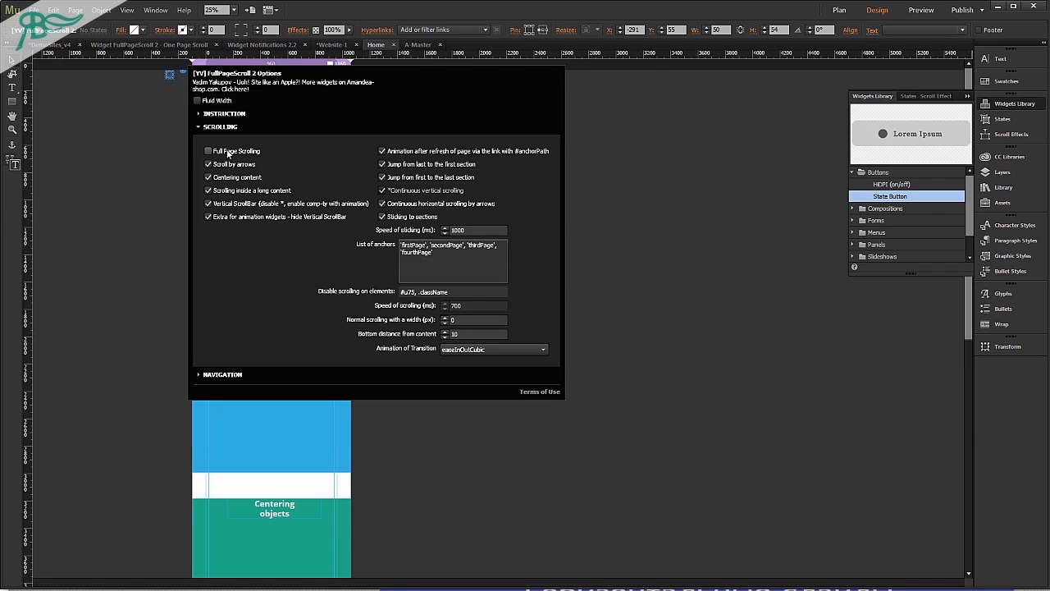
left_click(102, 155)
key("ctrl+alt+e")
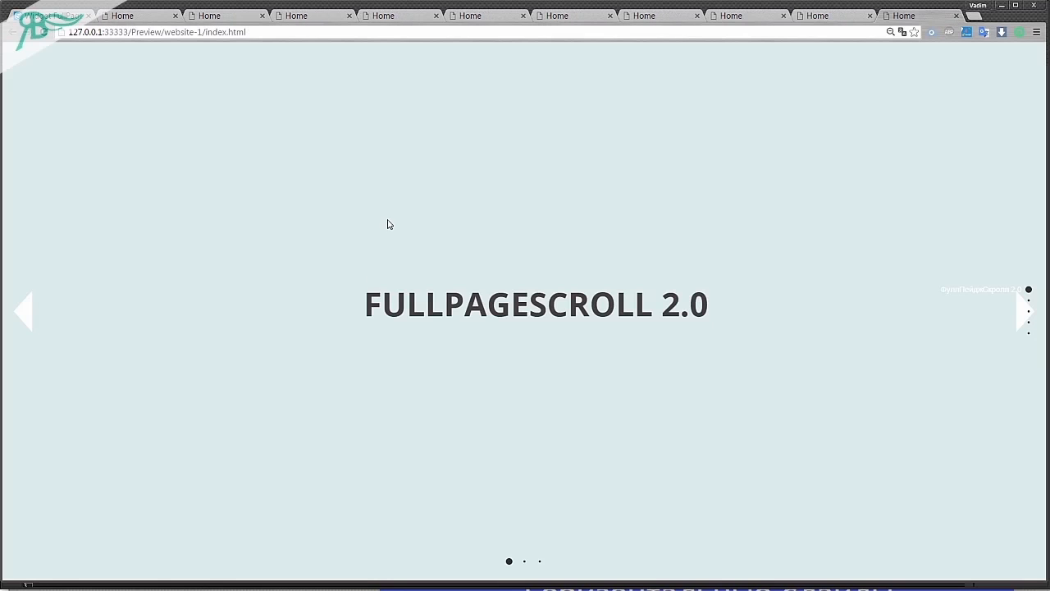
key("alt+Tab")
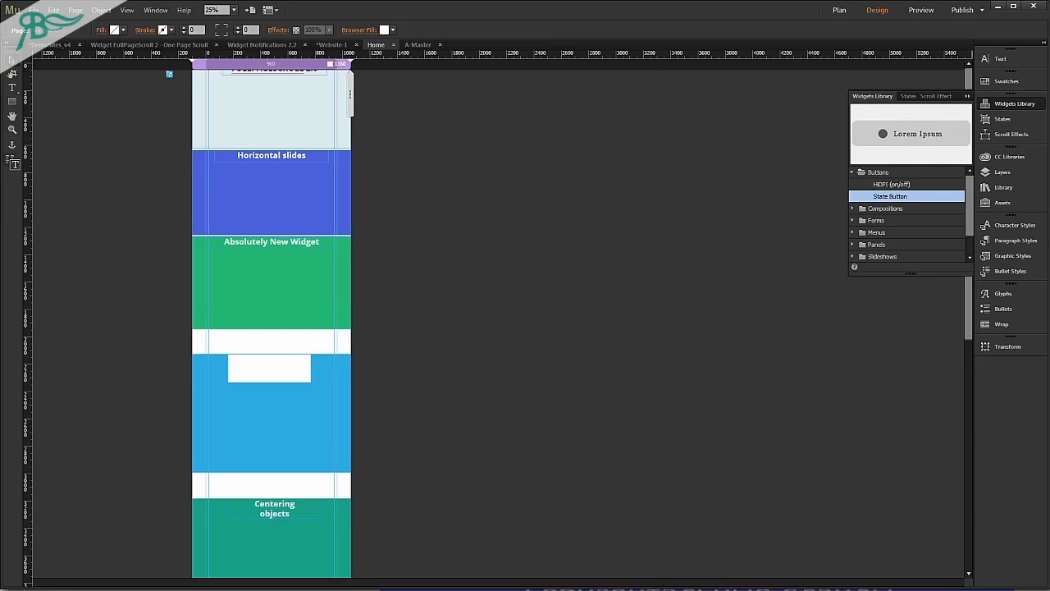
Disable the widget's extra scroll bar hiding option, preview the scrolling down to the Centering objects section, and return to the design.
left_click(178, 74)
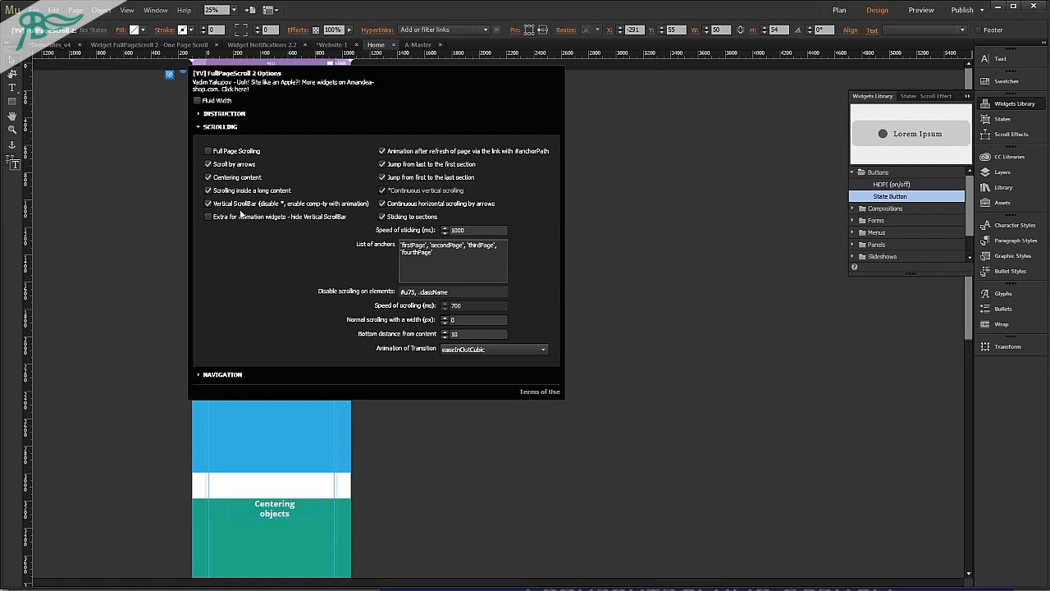
key("ctrl+shift+e")
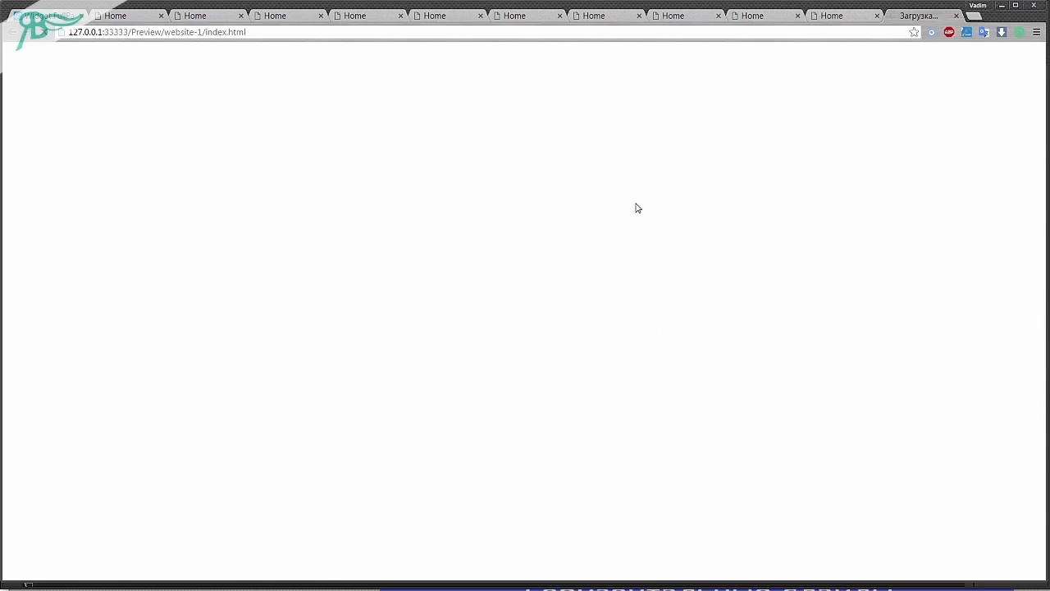
scroll(638, 210, "down", 3)
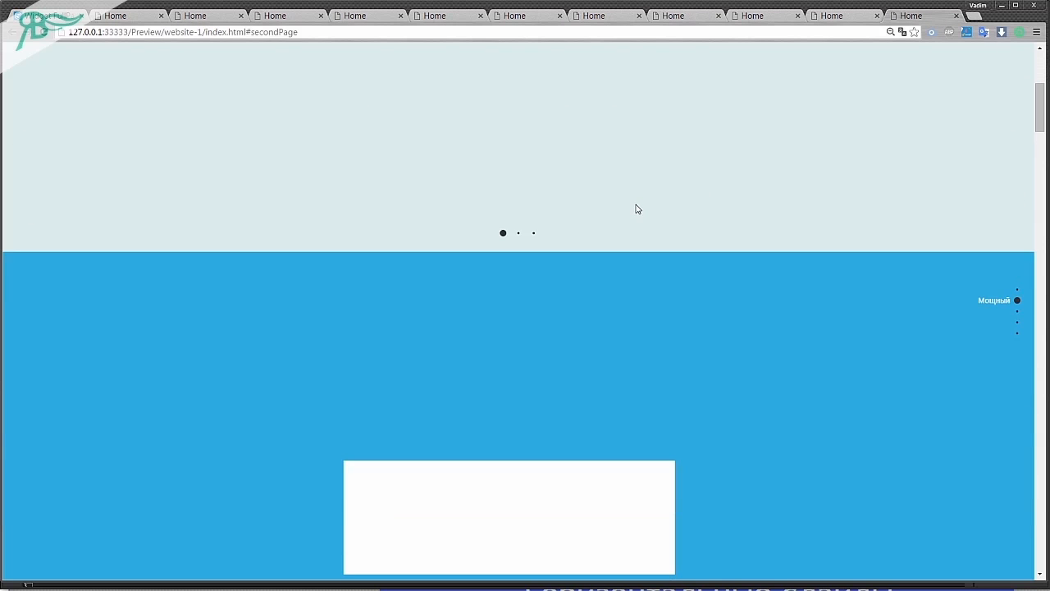
scroll(636, 208, "up", 1)
scroll(636, 210, "down", 1)
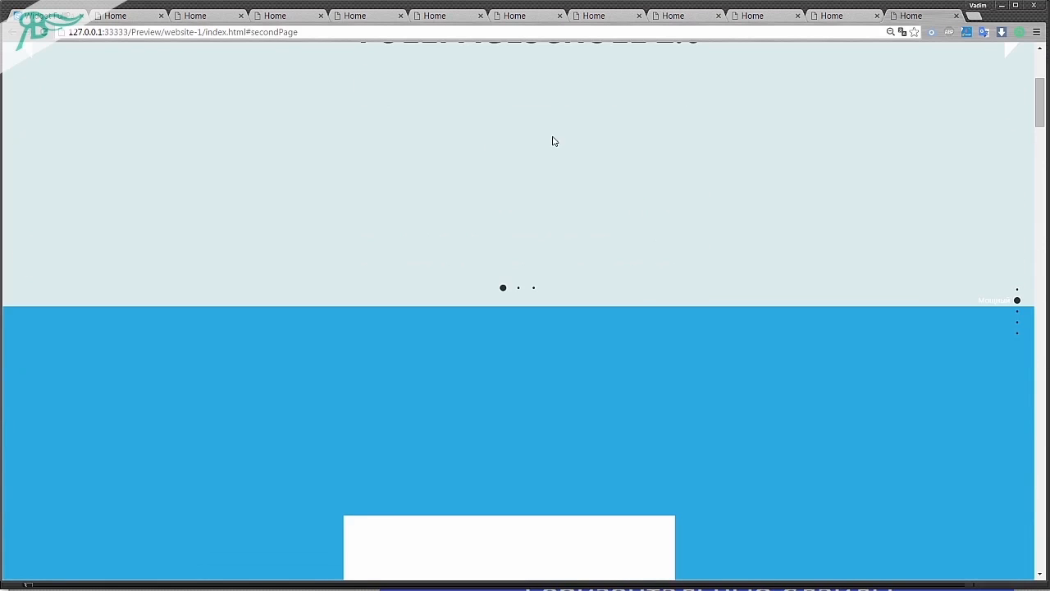
scroll(570, 278, "down", 2)
scroll(569, 278, "up", 2)
scroll(569, 279, "down", 2)
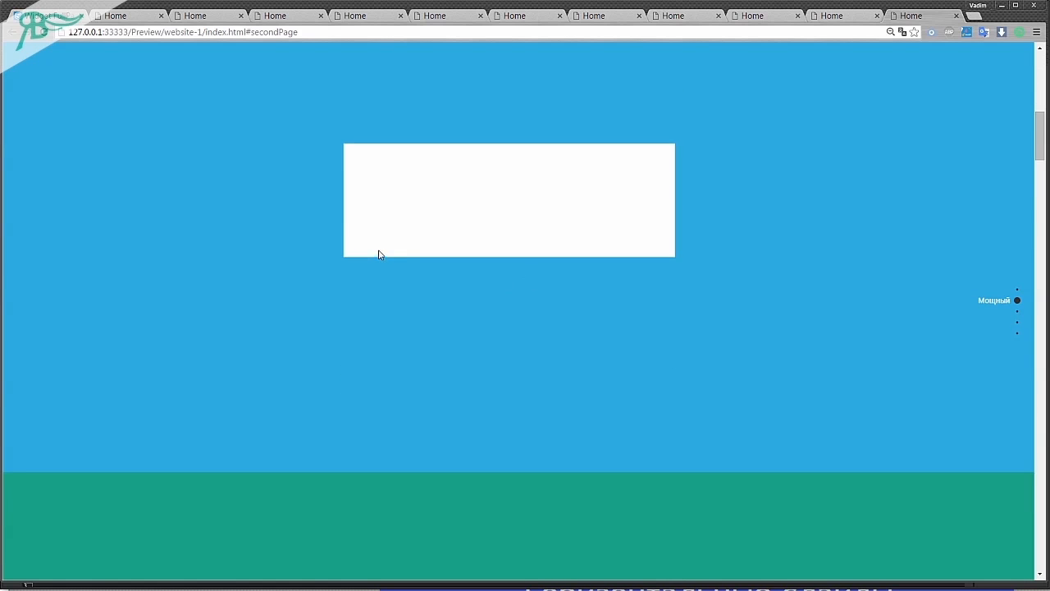
scroll(481, 219, "down", 1)
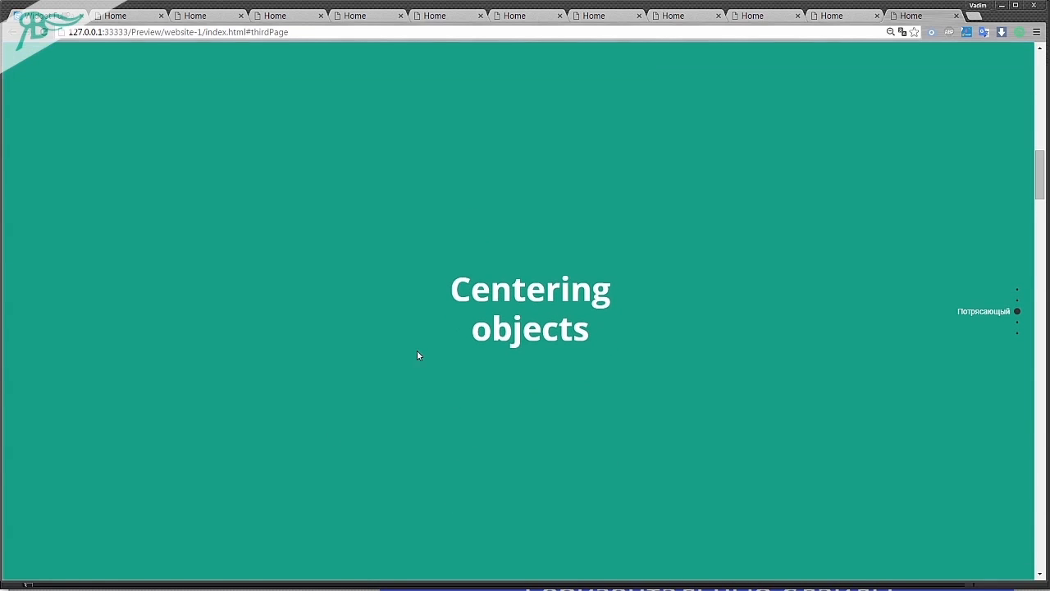
key("alt+Tab")
Disable the FullPageScroll 2 widget's Sticking to sections option and preview the page in the browser.
left_click(170, 75)
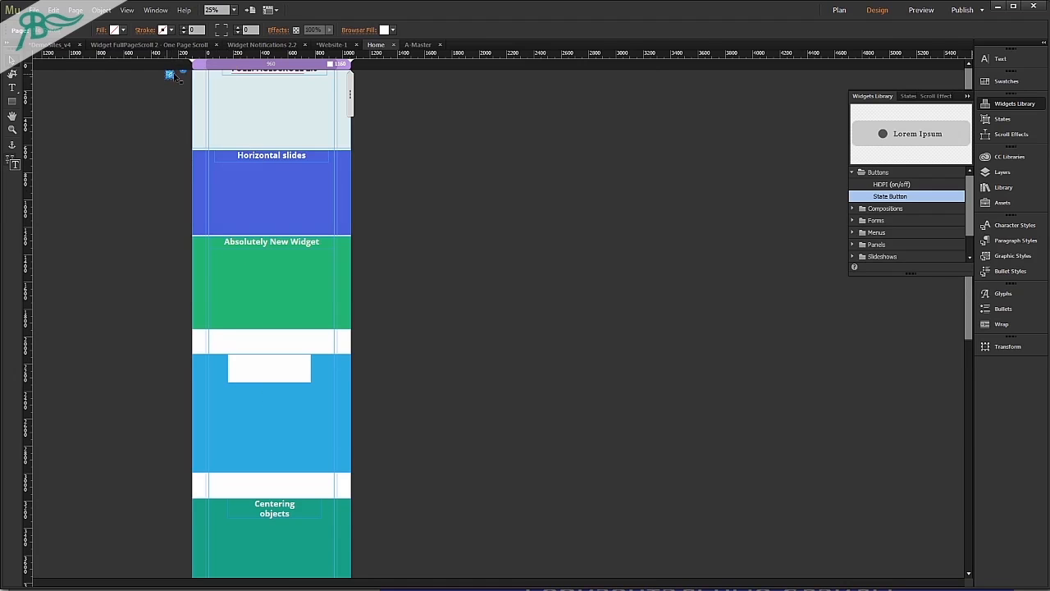
left_click(184, 73)
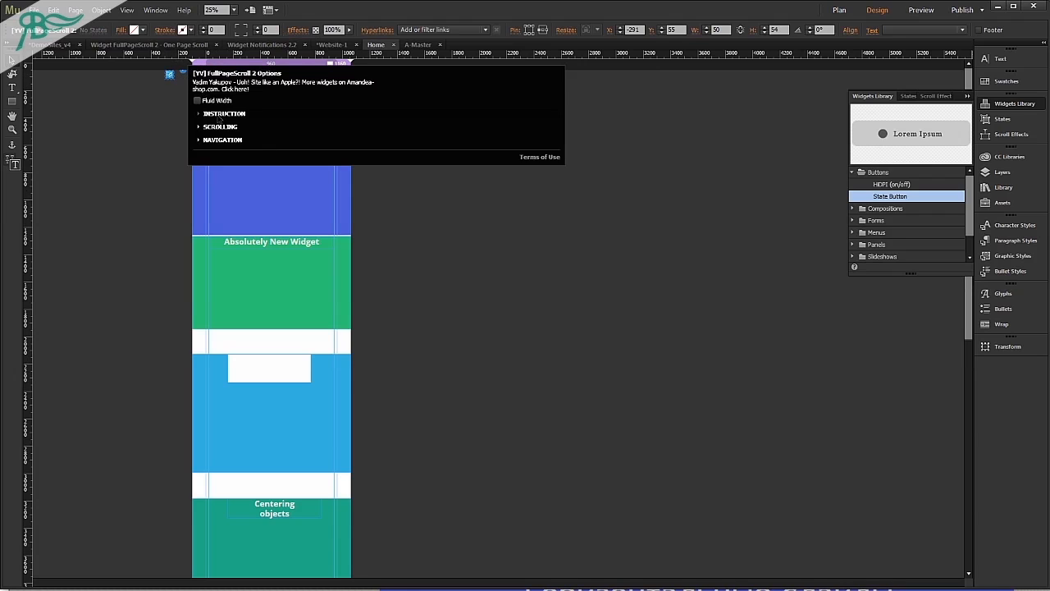
left_click(220, 128)
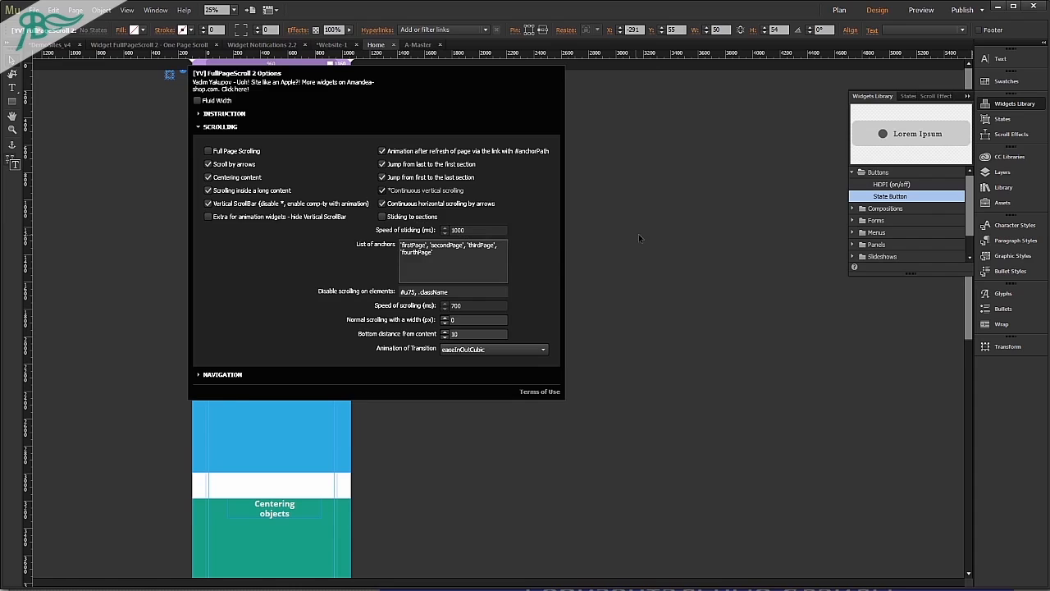
key("ctrl+alt+e")
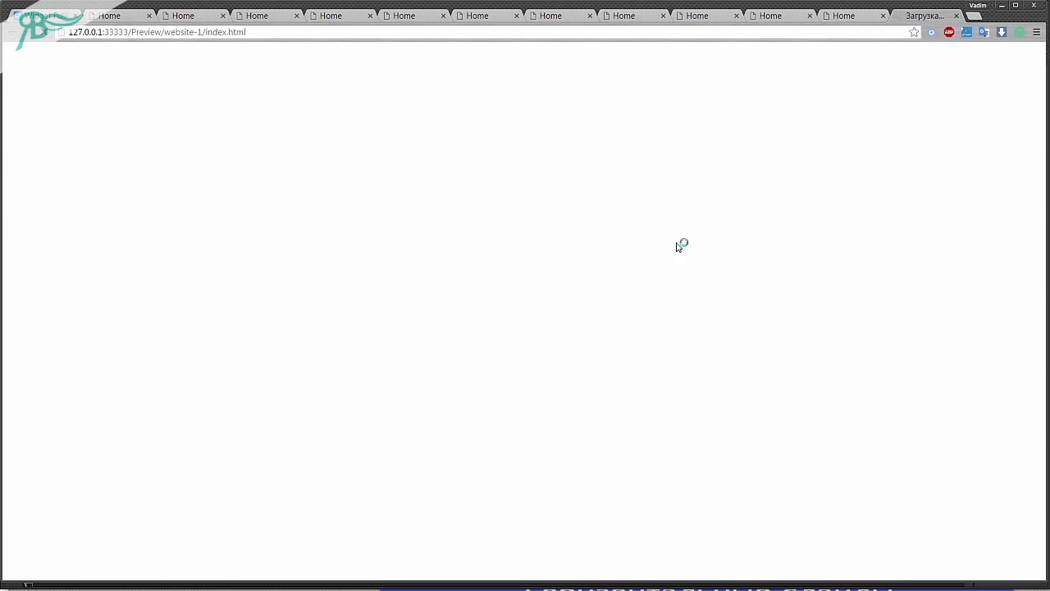
Scroll the previewed page down to the blue second section and back up to check scrolling without sticking.
scroll(676, 243, "down", 7)
scroll(676, 243, "up", 7)
scroll(678, 241, "down", 8)
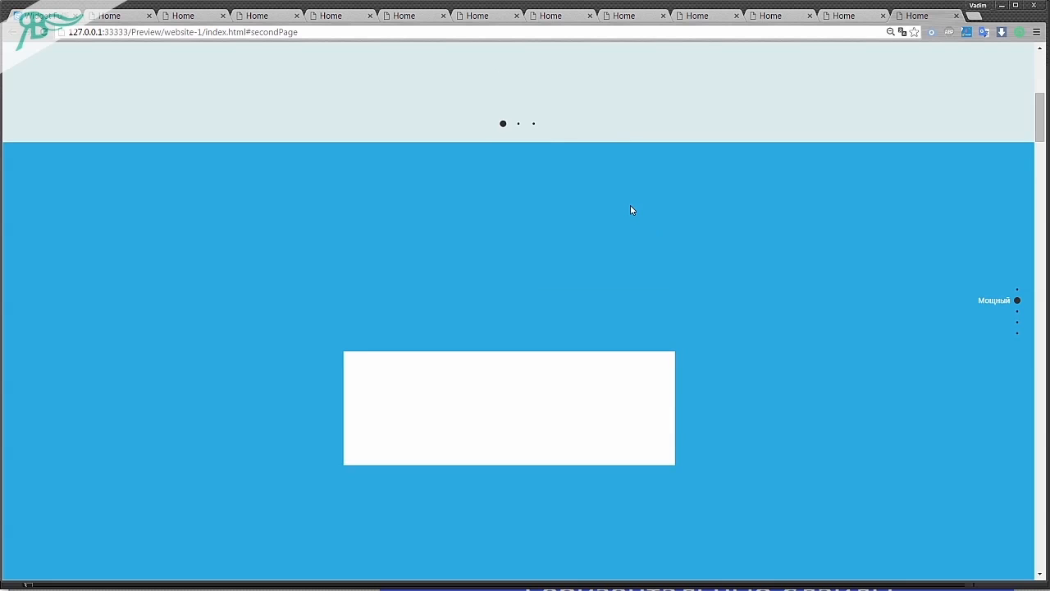
scroll(599, 183, "up", 3)
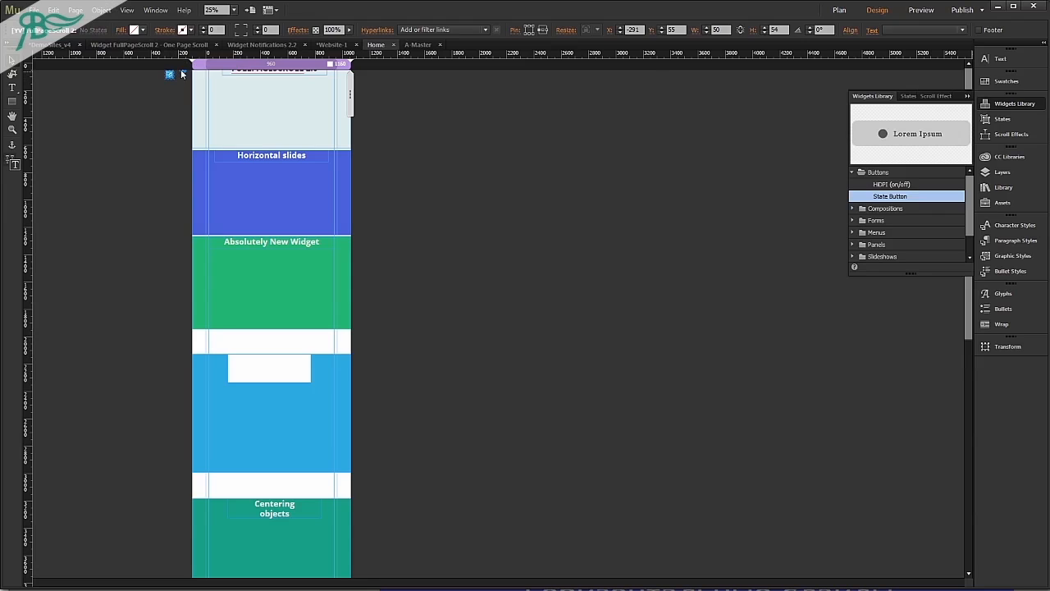
Enable the FullPageScroll 2 widget's Sticking to sections option and preview the page in the browser.
left_click(183, 75)
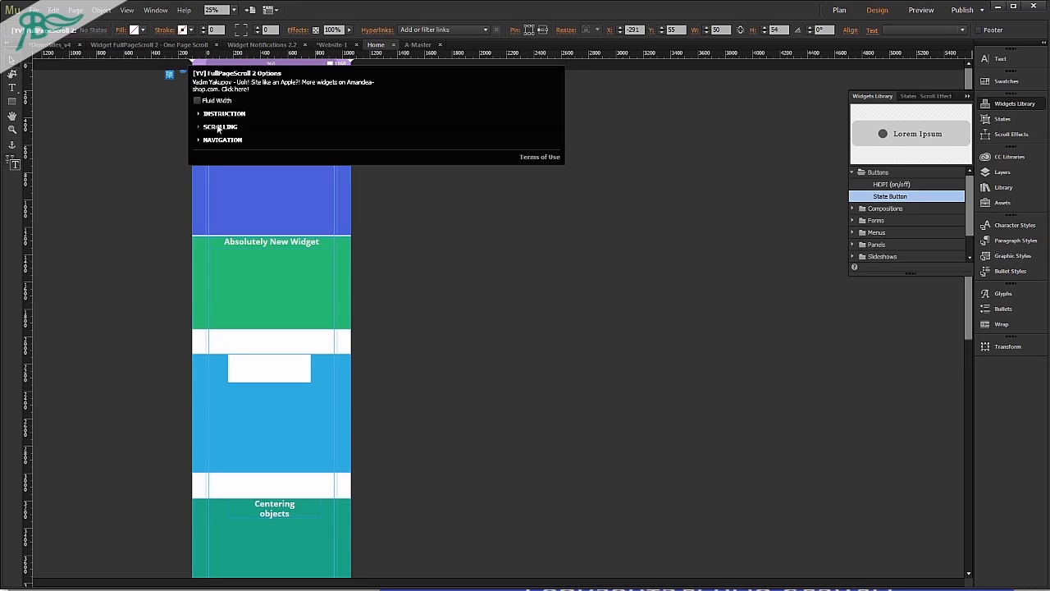
left_click(219, 127)
left_click(381, 216)
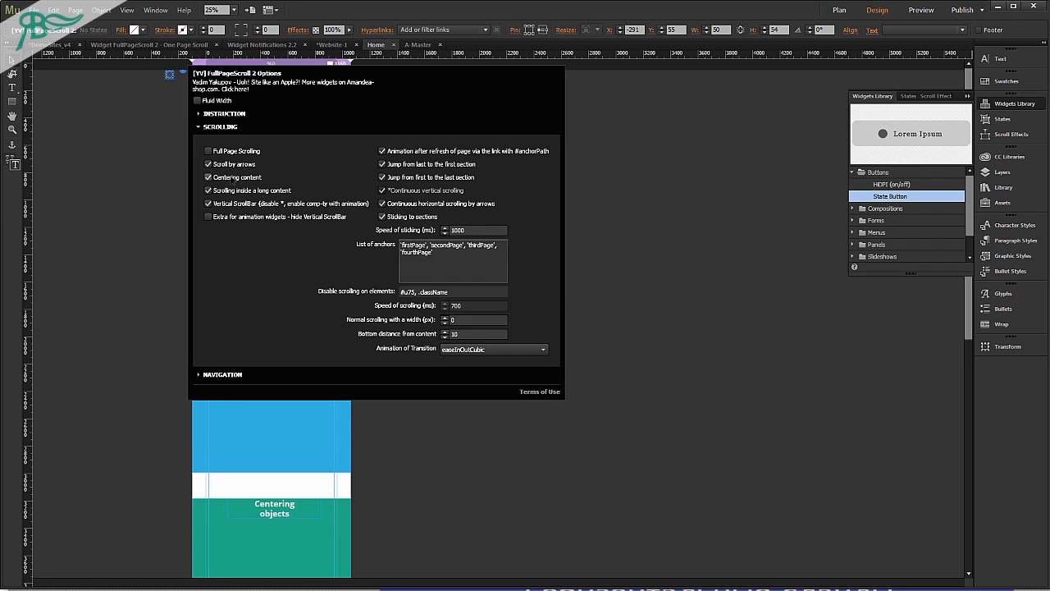
left_click(90, 175)
key("ctrl+alt+e")
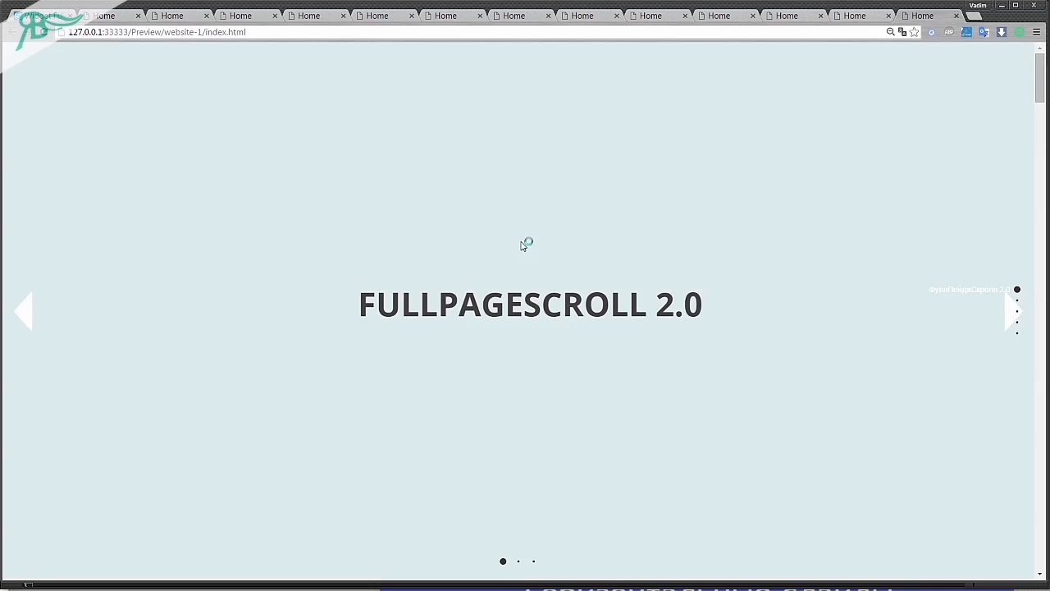
Test the arrow scrolling in the preview by moving down from the FULLPAGESCROLL 2.0 section and back up.
key("Down")
key("Down")
key("Down")
key("Down")
key("Down")
key("Down")
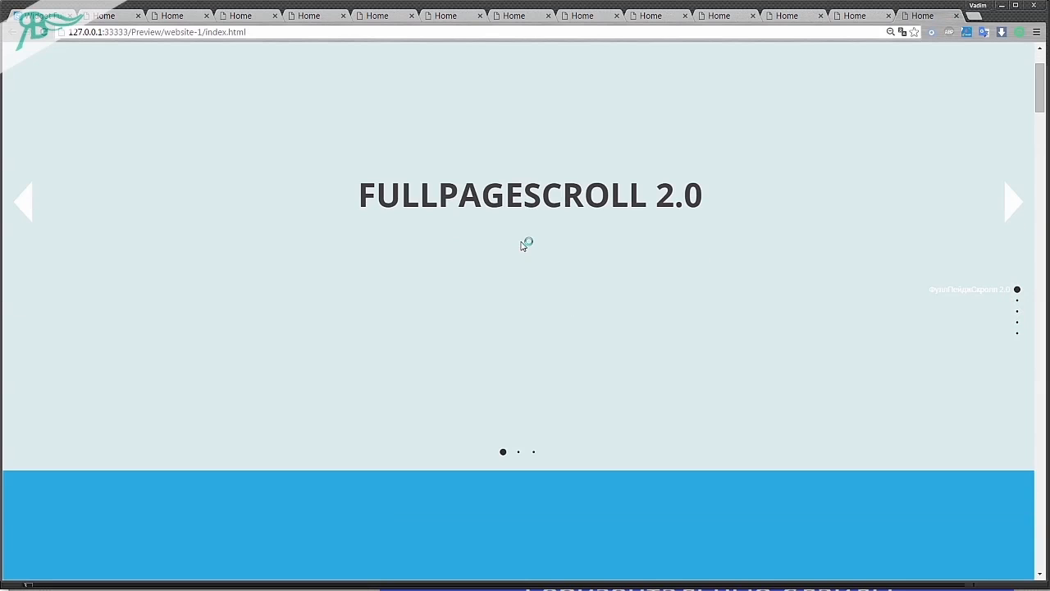
key("Up")
key("Up")
key("Up")
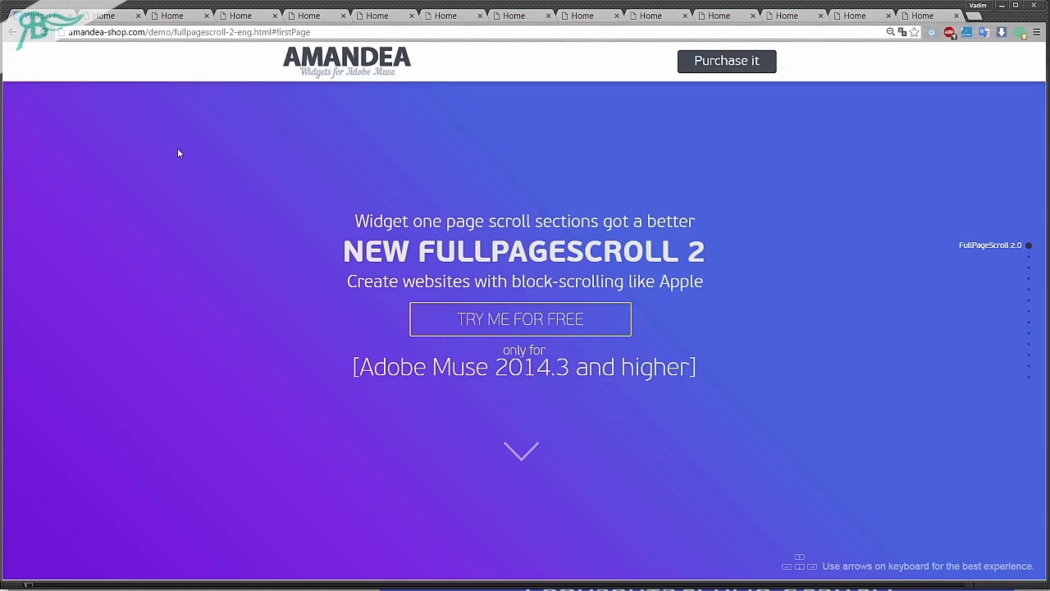
Advance through the online Amandea FullPageScroll 2 demo to its fourth section, and return to the Adobe Muse design.
key("Down")
key("Down")
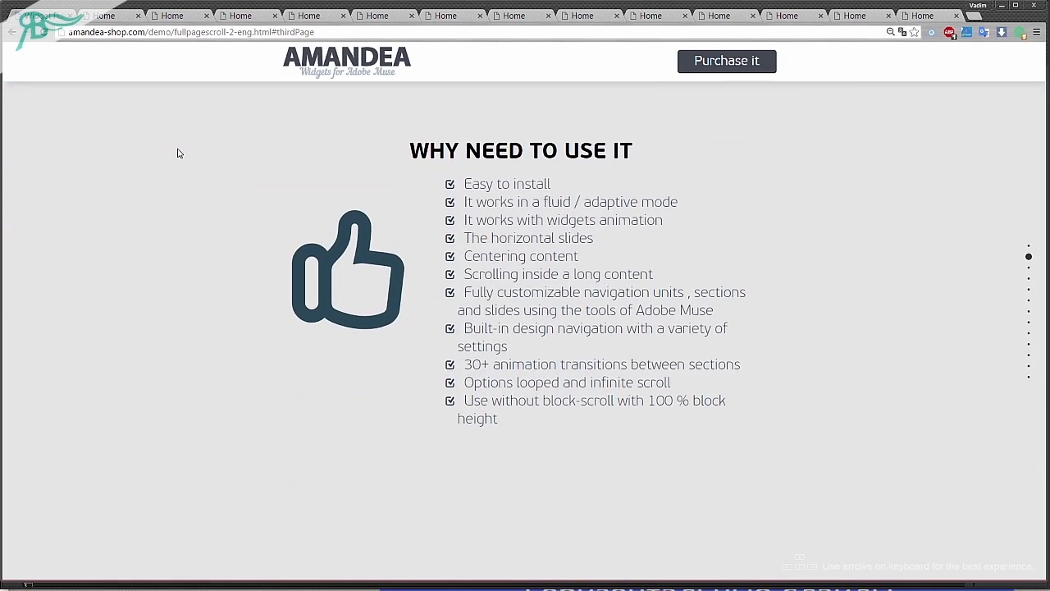
key("Down")
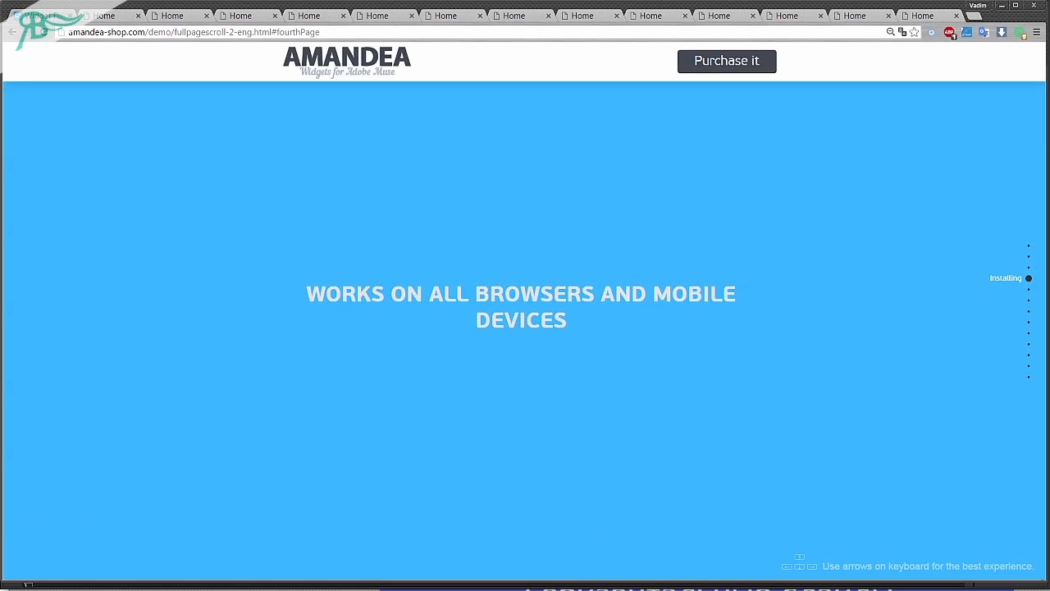
key("alt+Tab")
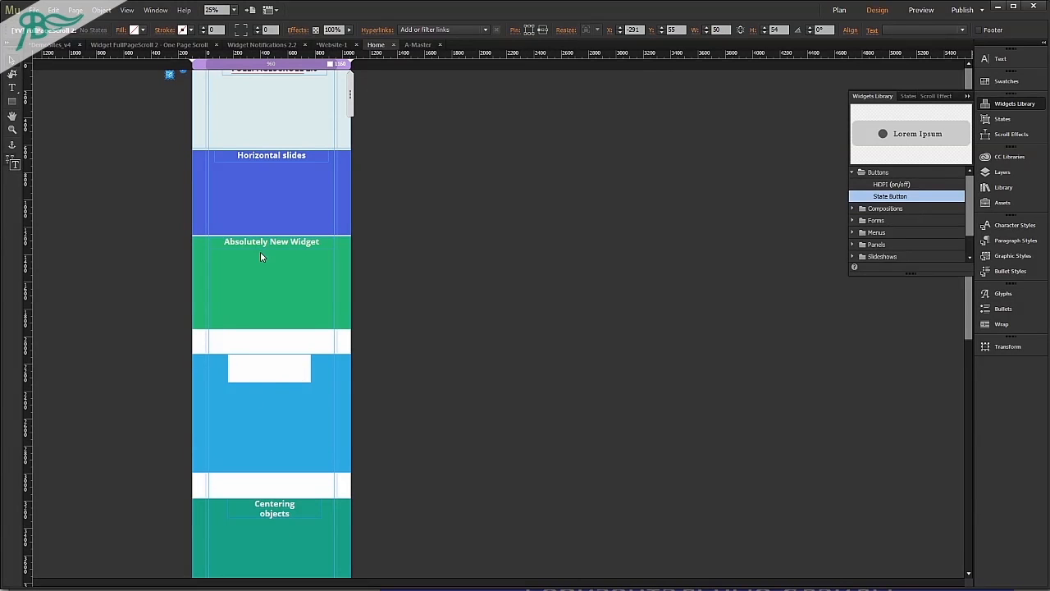
Switch the widget's Scroll by arrows and Vertical ScrollBar options off and back on.
left_click(184, 76)
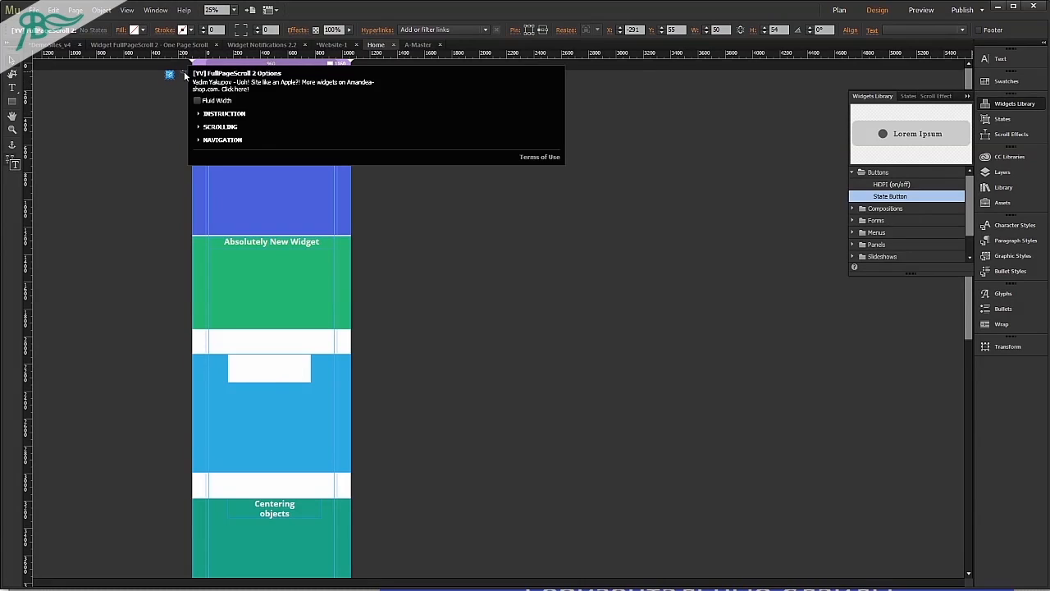
left_click(209, 128)
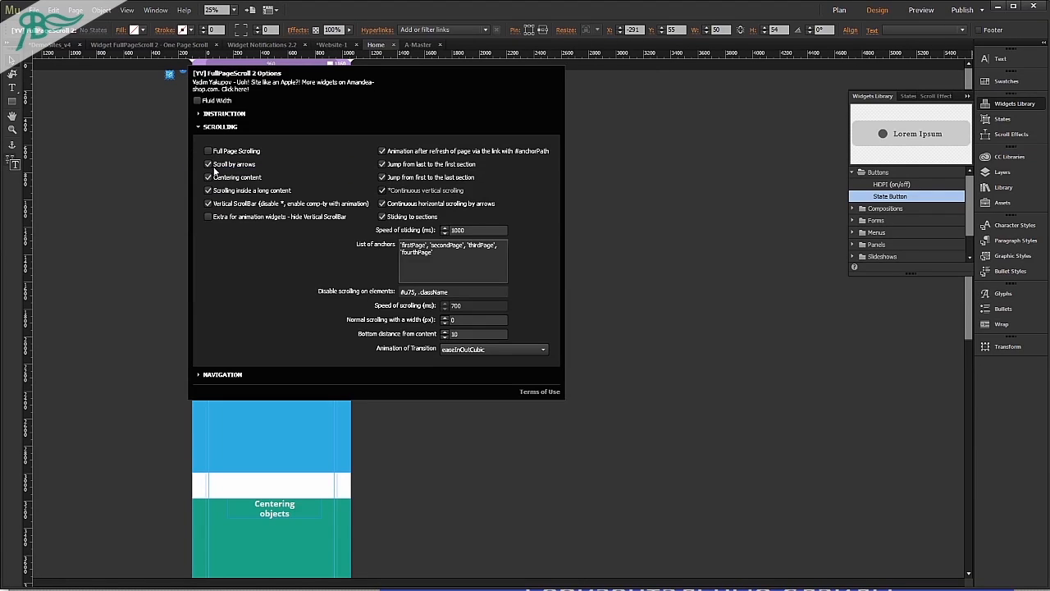
left_click(222, 166)
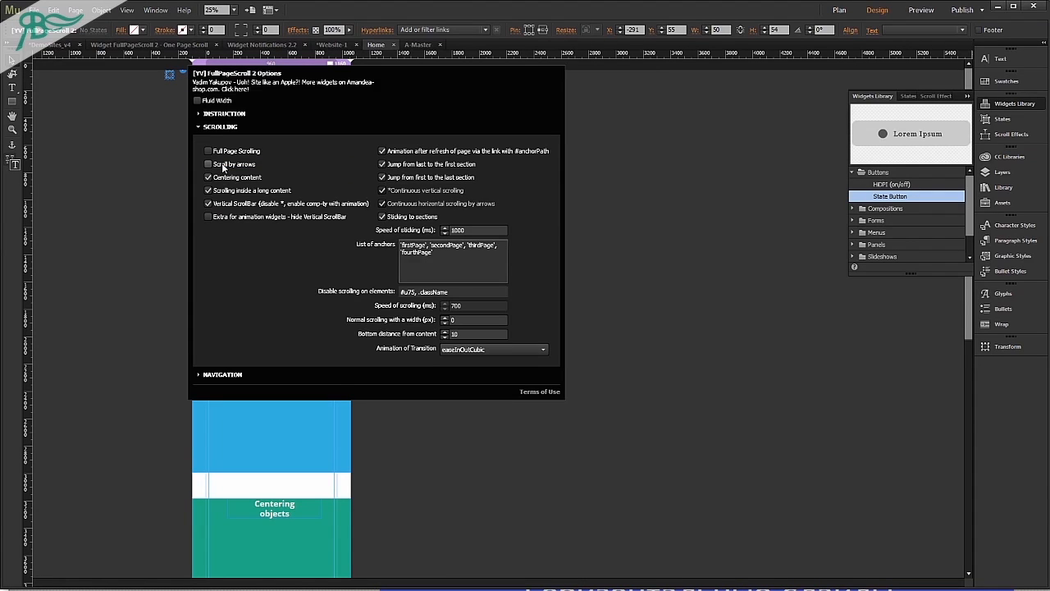
left_click(222, 165)
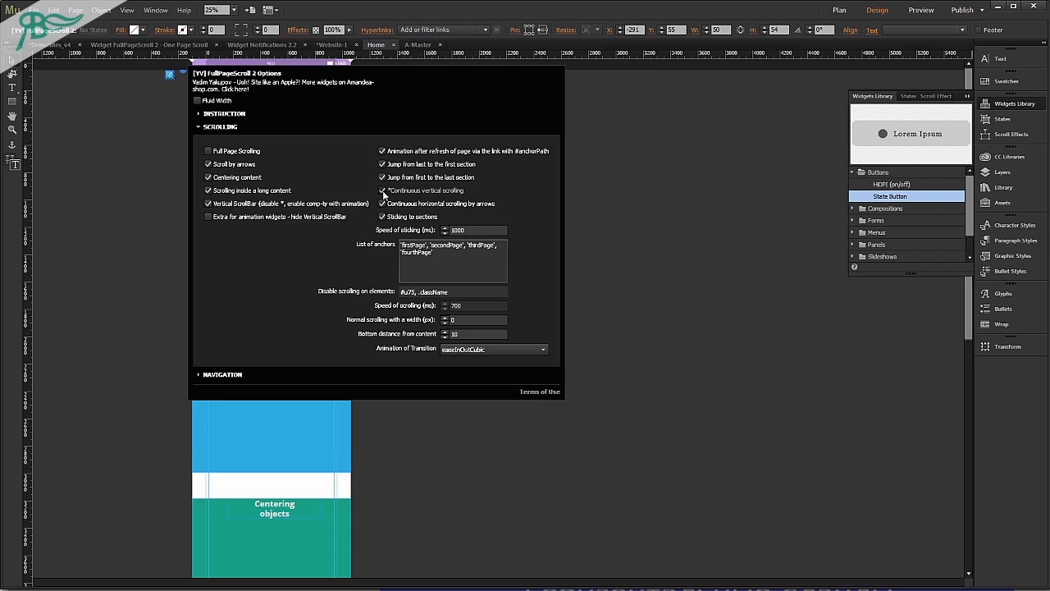
left_click(208, 203)
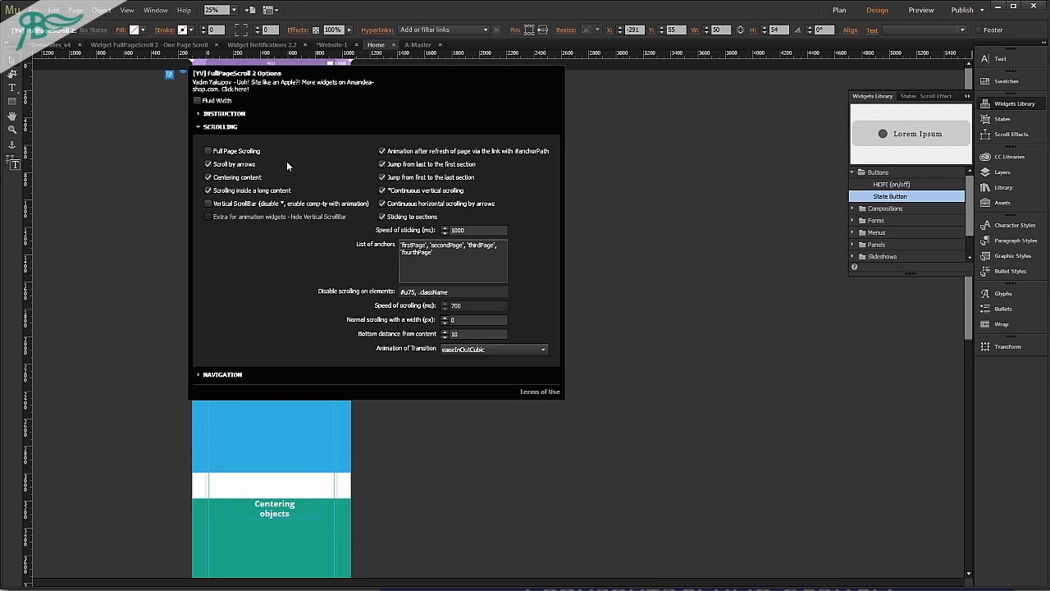
left_click(253, 203)
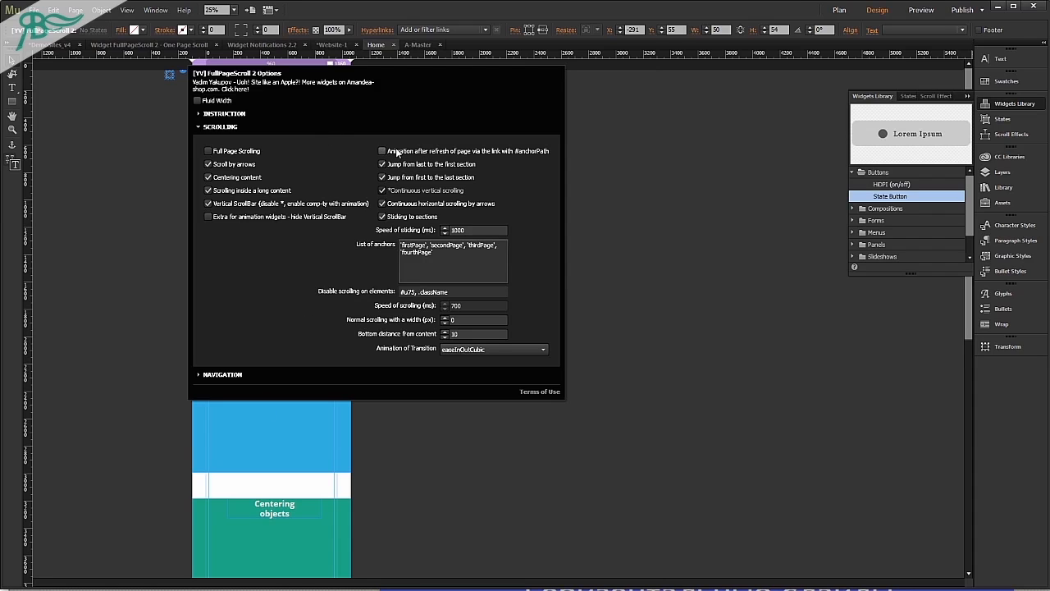
Disable Animation after refresh of page via the link with #anchorPath, preview the page at its #thirdPage anchor, and return to the design.
left_click(629, 242)
key("ctrl+shift+e")
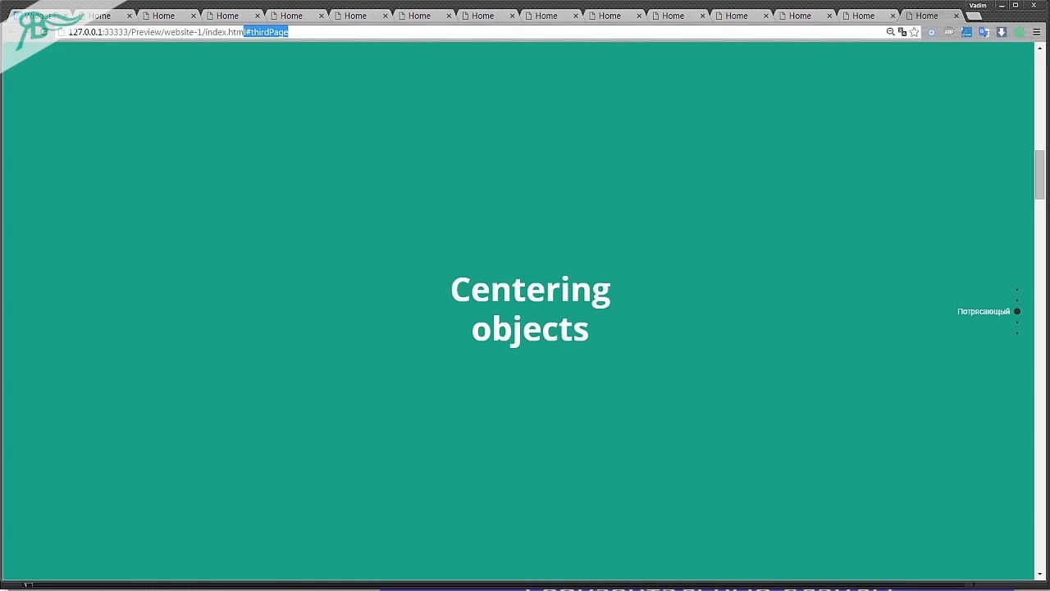
key("alt+Tab")
Disable the FullPageScroll 2 widget's Vertical ScrollBar option and enable Full Page Scrolling.
left_click_drag(143, 145, 182, 72)
left_click(182, 75)
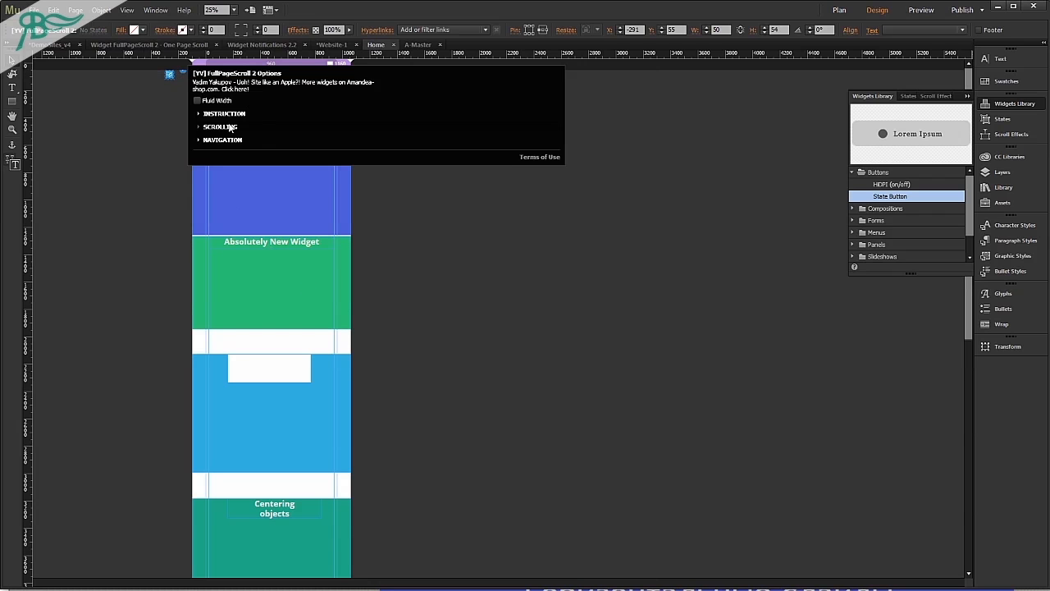
left_click(238, 129)
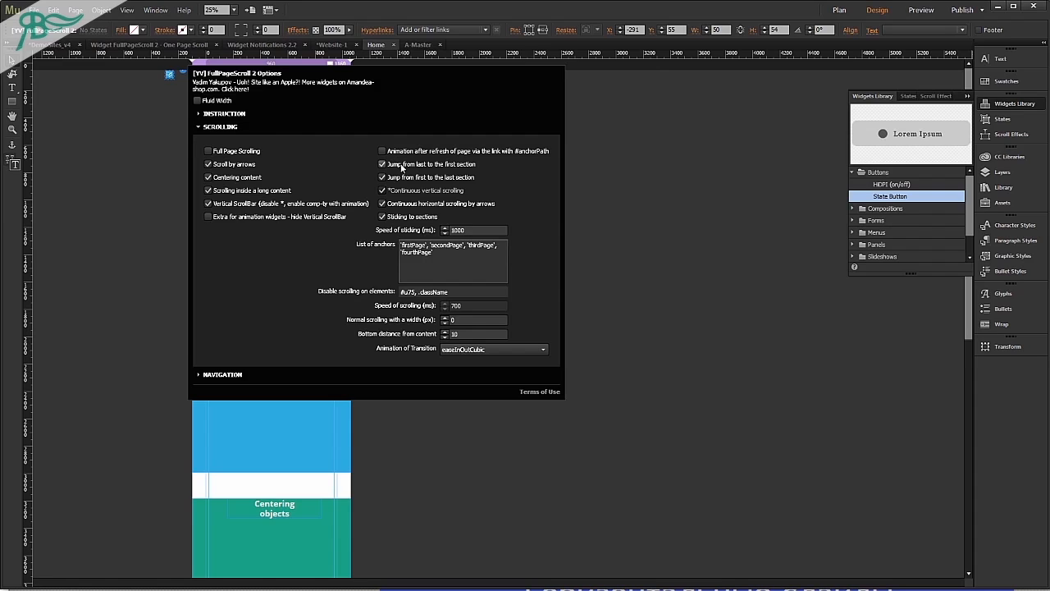
left_click(315, 205)
left_click(239, 151)
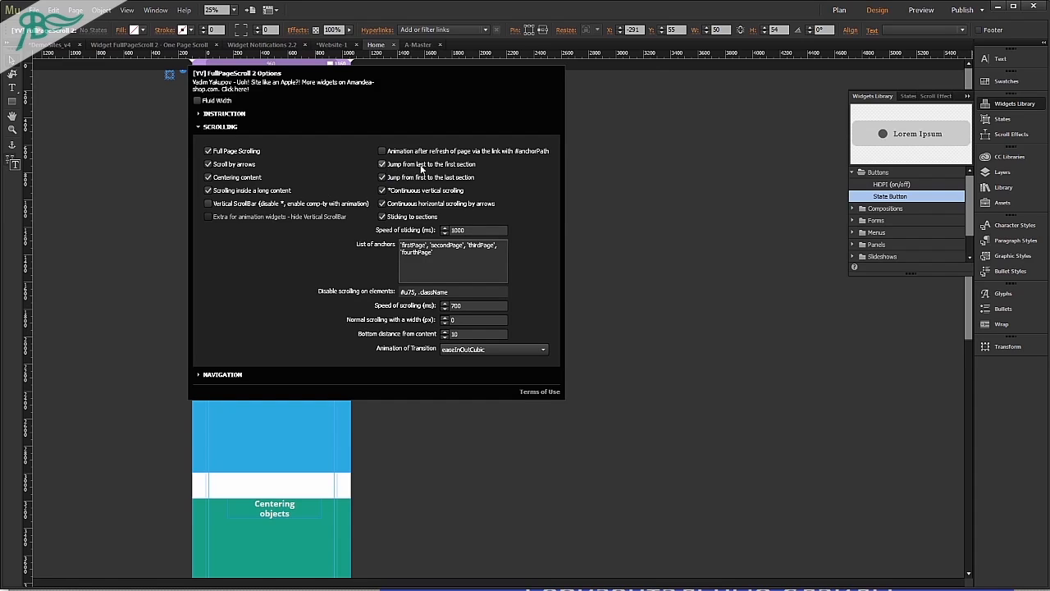
Disable the Jump from first to the last section and Continuous vertical scrolling options, and preview the page in the browser.
left_click(417, 178)
left_click(416, 191)
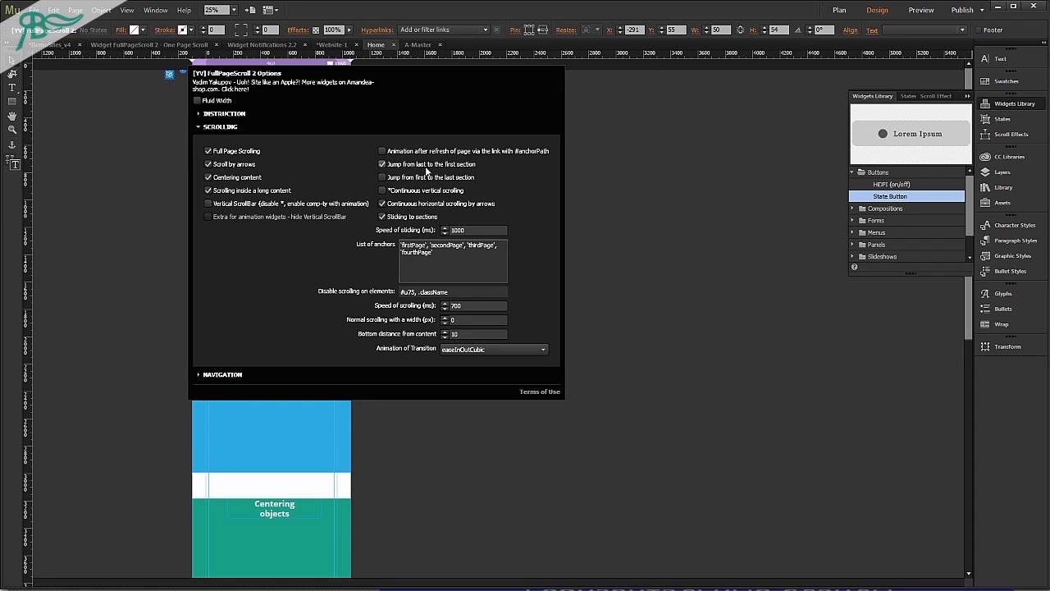
left_click(623, 210)
key("ctrl+shift+e")
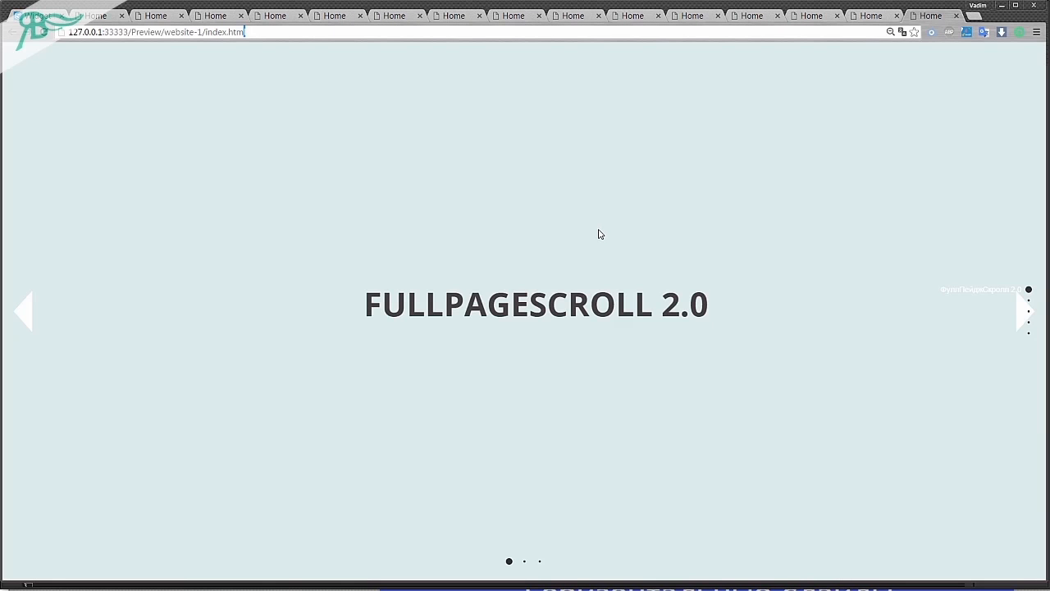
Scroll down through all the previewed sections to check the jump from the last section to the first.
scroll(599, 235, "down", 1)
scroll(598, 235, "down", 1)
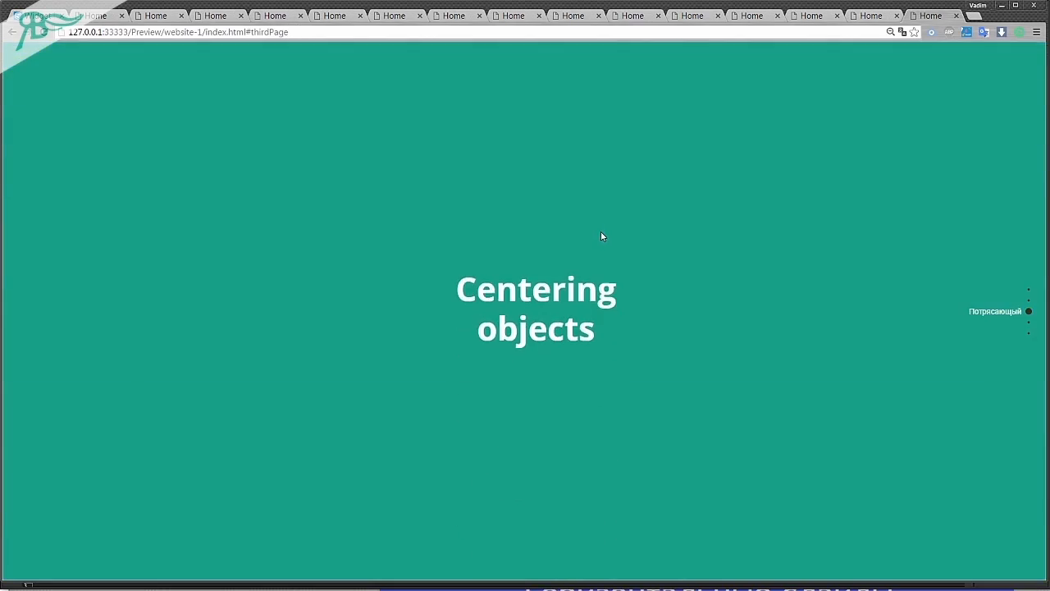
scroll(601, 236, "down", 1)
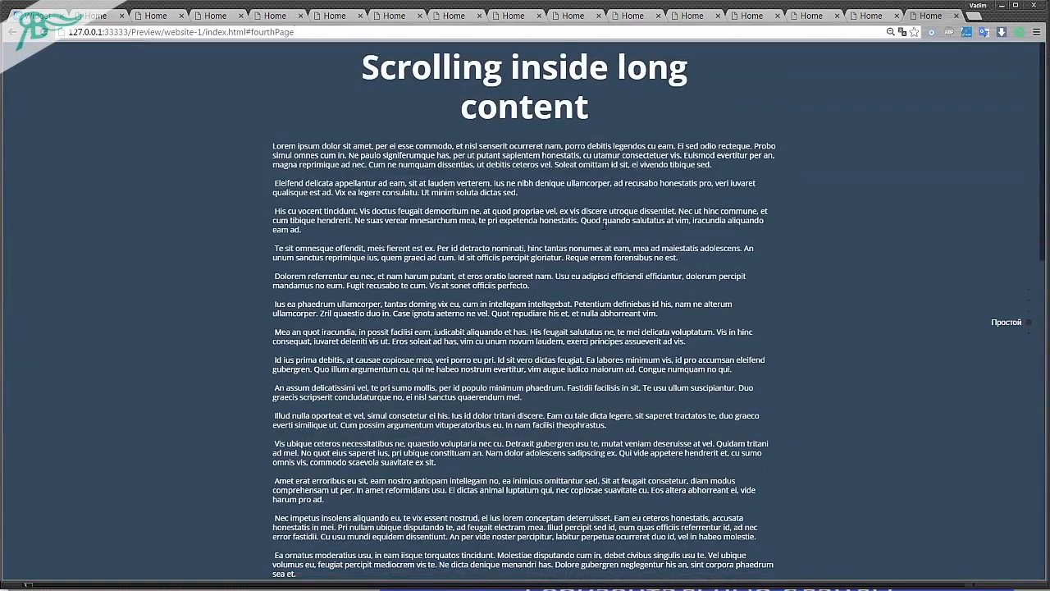
scroll(605, 224, "down", 8)
scroll(604, 223, "down", 1)
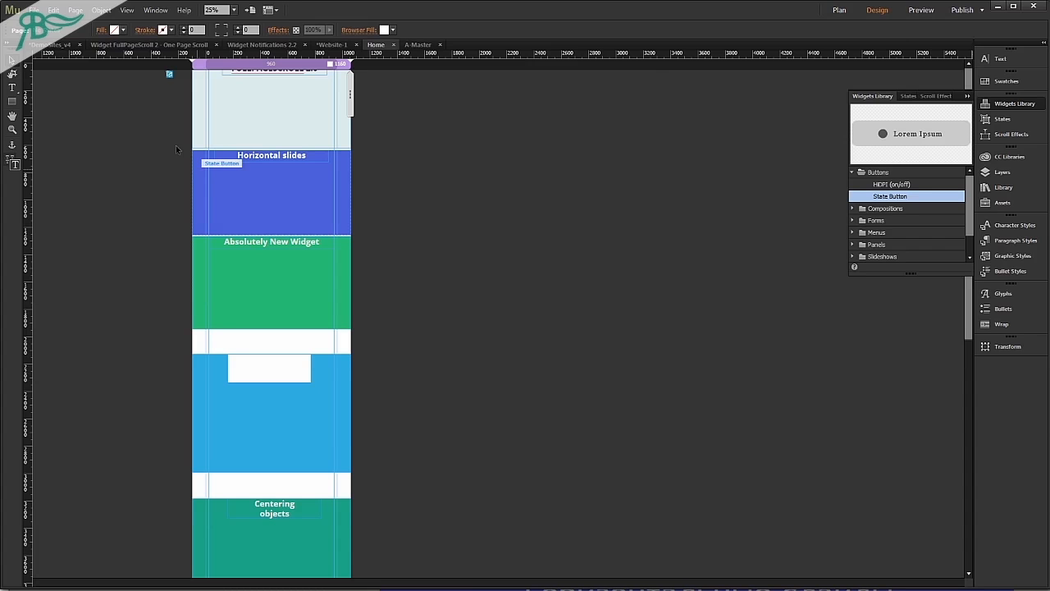
Disable Jump from last to the first section, enable Jump from first to the last section, and preview scrolling up from the first section.
left_click(169, 74)
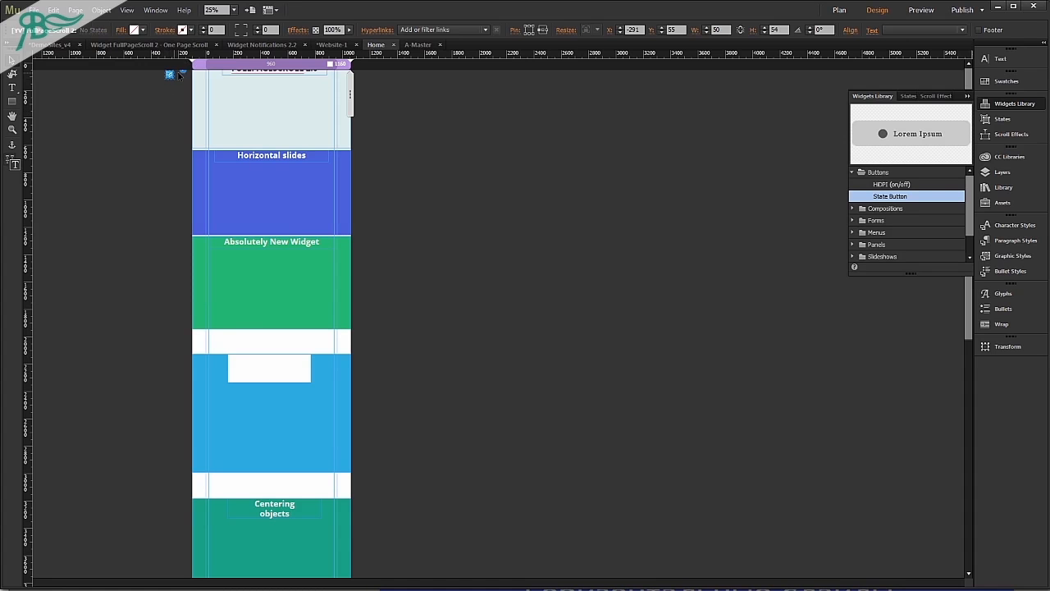
left_click(183, 72)
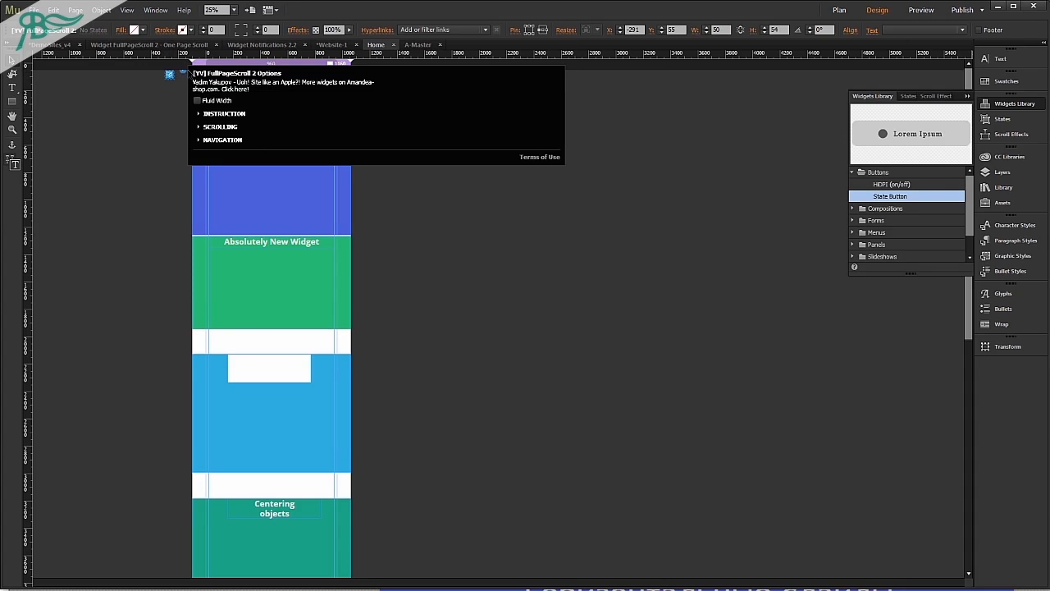
left_click(218, 127)
left_click(400, 177)
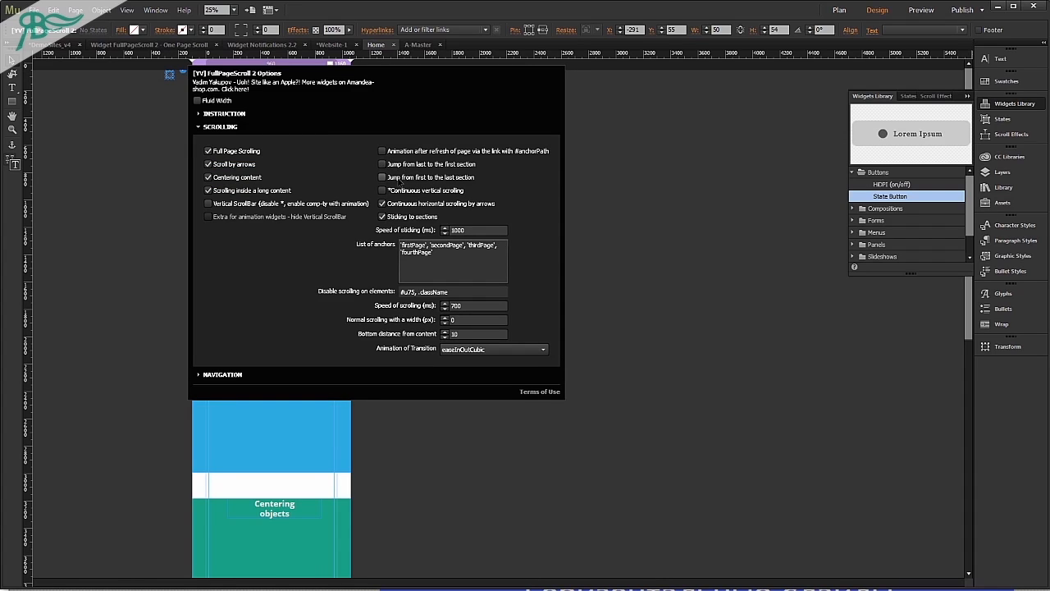
left_click(690, 276)
key("ctrl+shift+e")
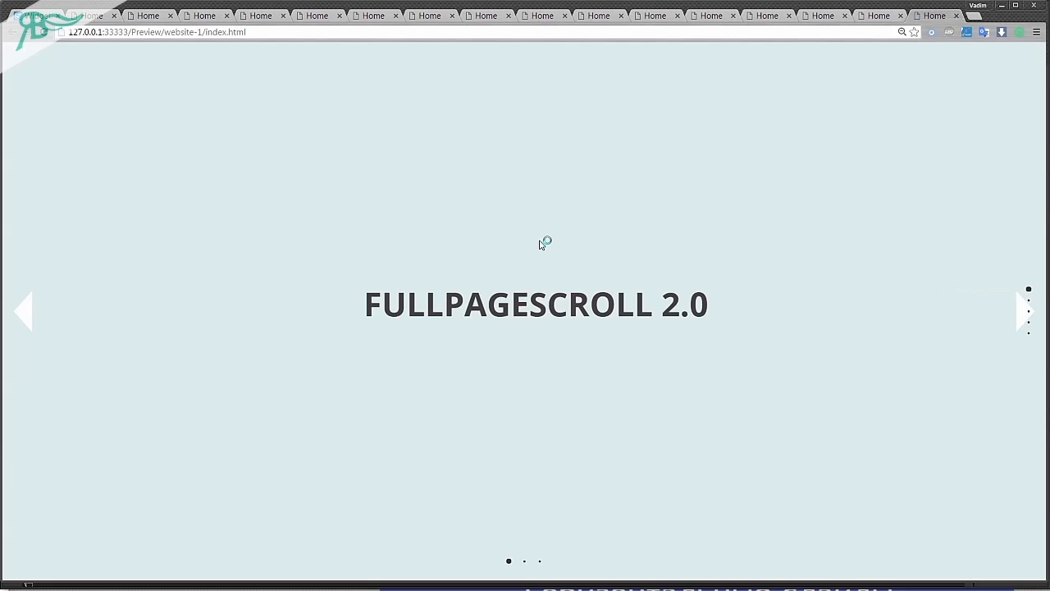
scroll(540, 243, "up", 1)
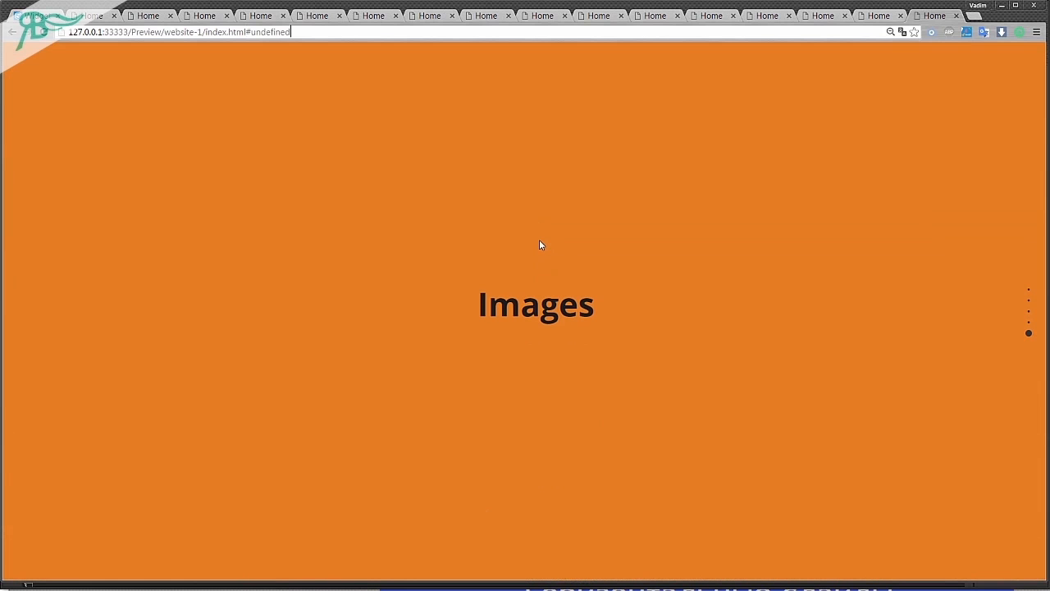
key("alt+Tab")
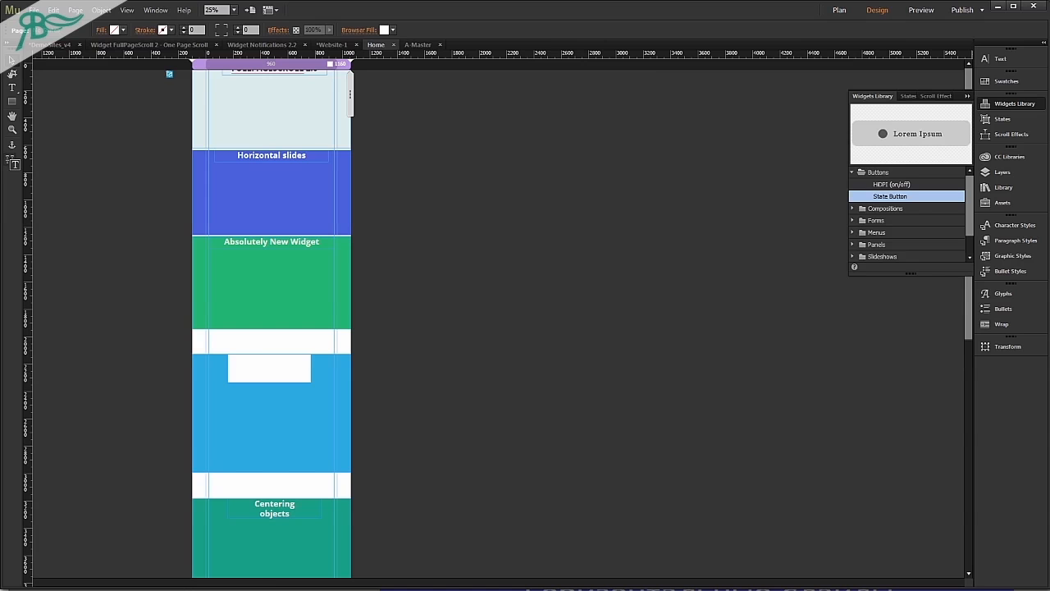
Enable the FullPageScroll 2 widget's Continuous vertical scrolling, disable Jump from first to the last section, and preview the page in the browser.
left_click_drag(138, 91, 184, 72)
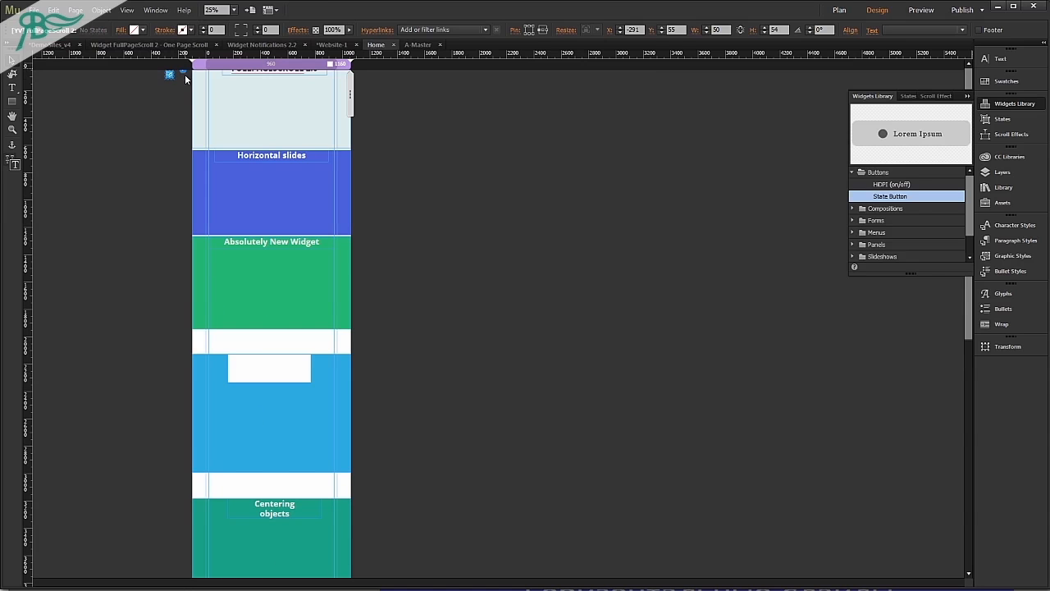
left_click(184, 74)
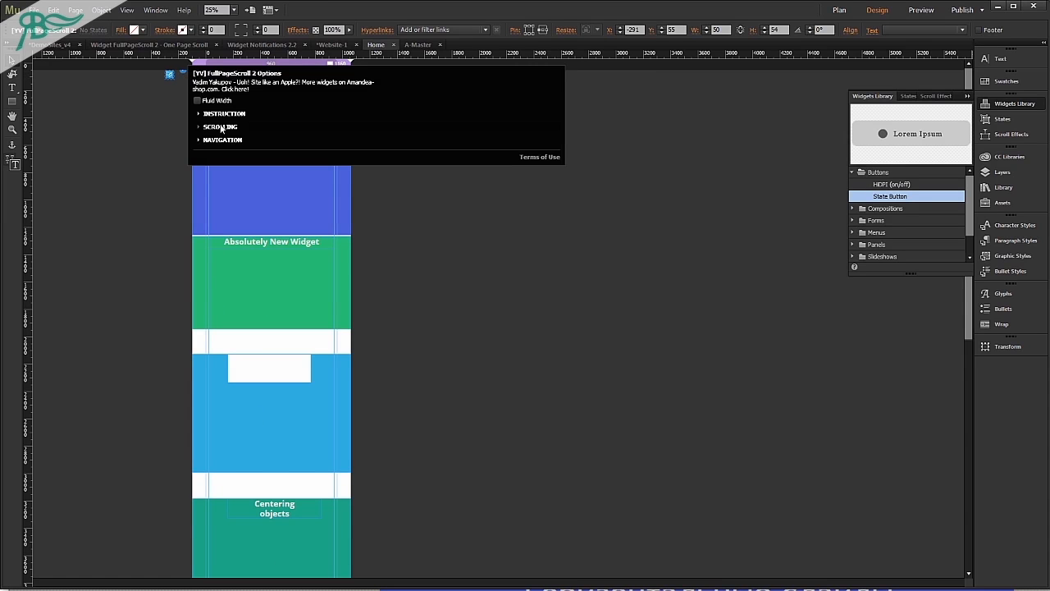
left_click(222, 126)
left_click(418, 189)
left_click(419, 177)
key("ctrl+alt+e")
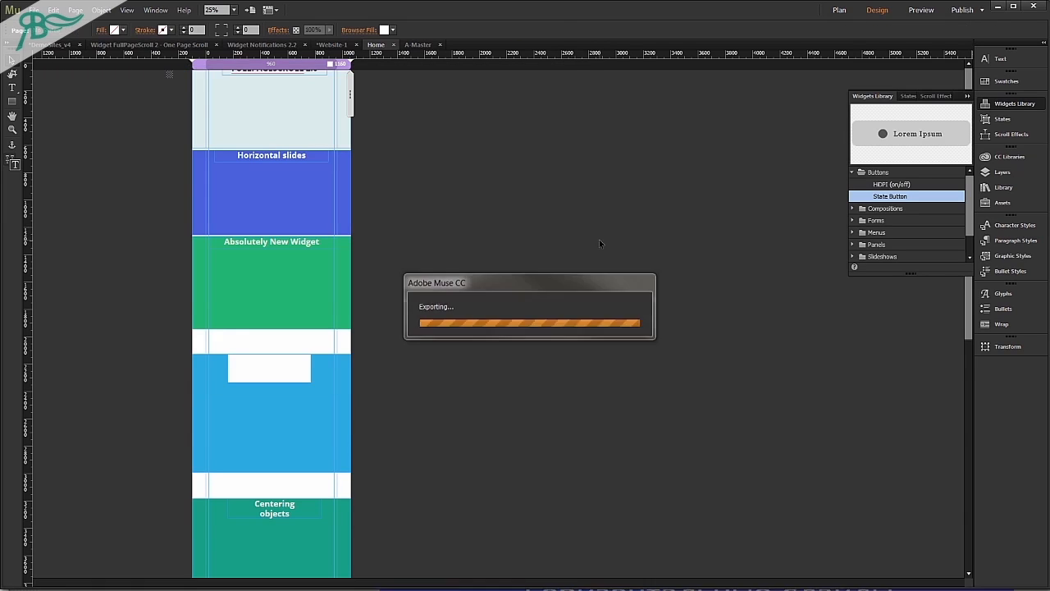
Scroll through the previewed sections past the last one and back up to check the continuous vertical scrolling.
scroll(564, 218, "down", 3)
scroll(564, 215, "down", 10)
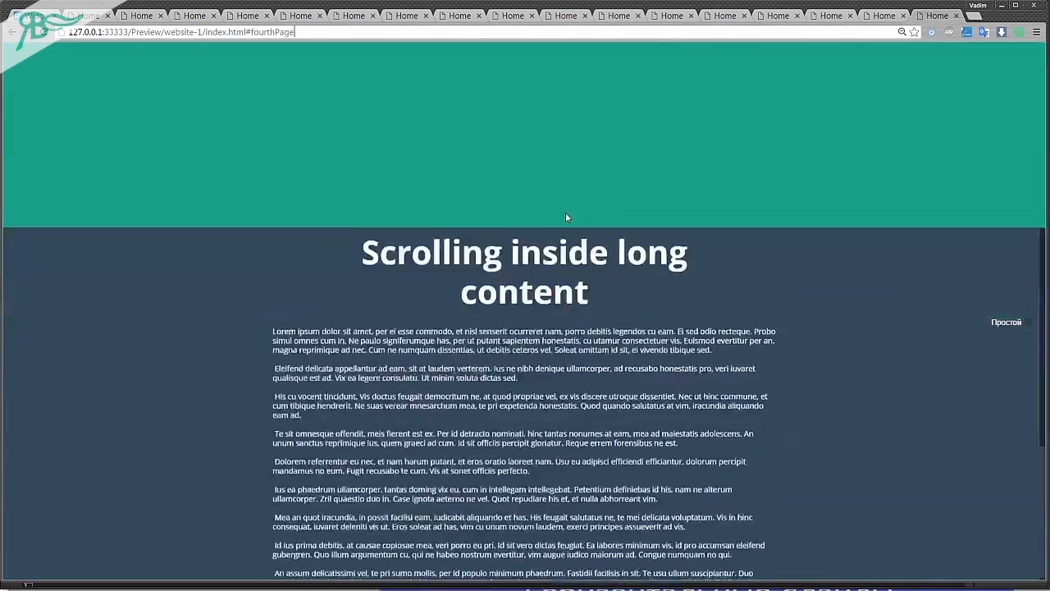
scroll(568, 216, "down", 5)
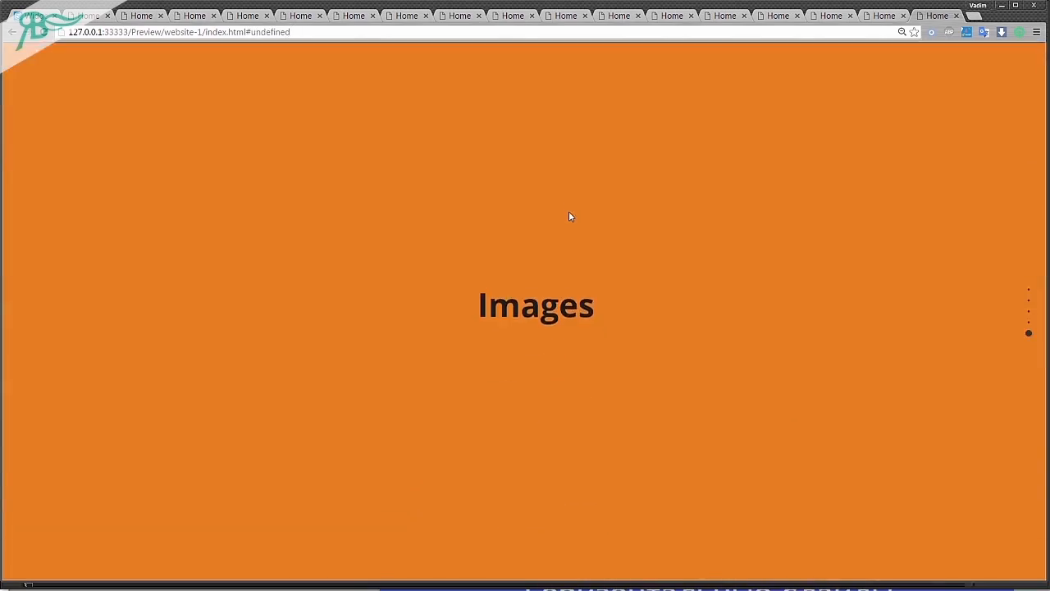
scroll(570, 221, "down", 2)
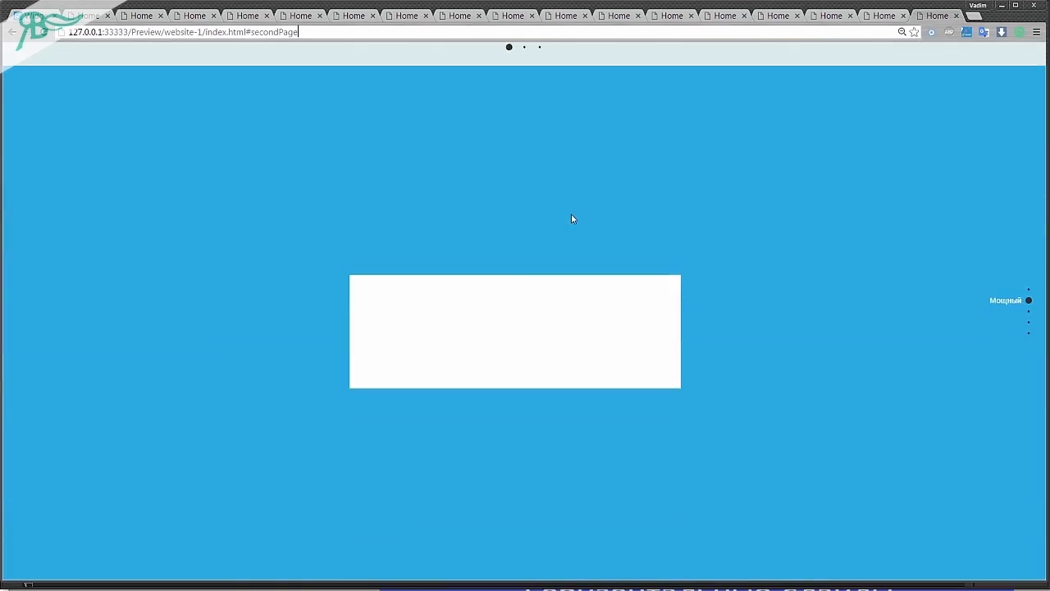
scroll(573, 219, "down", 6)
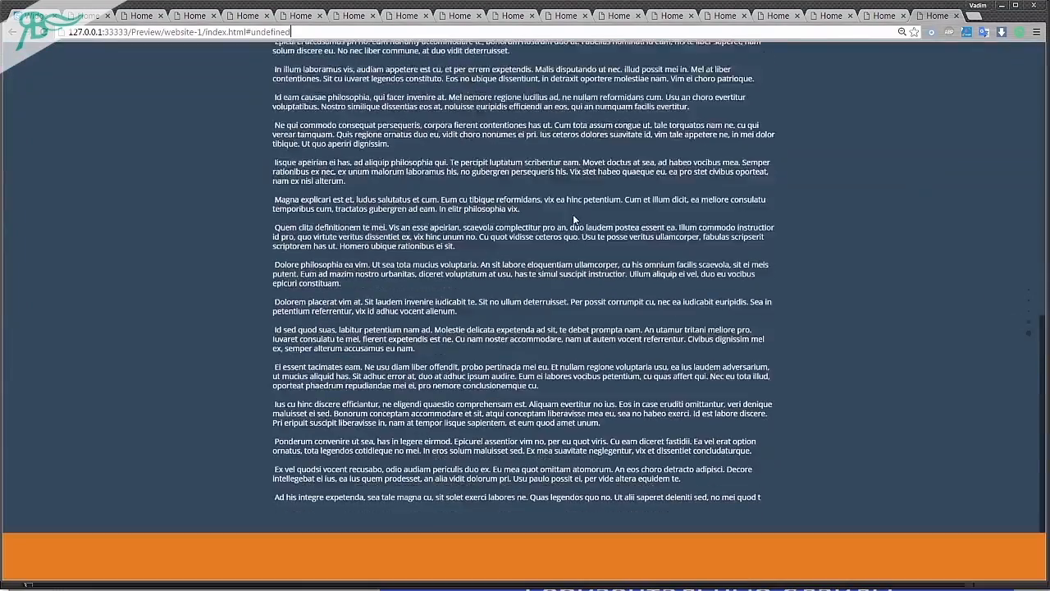
scroll(572, 219, "up", 2)
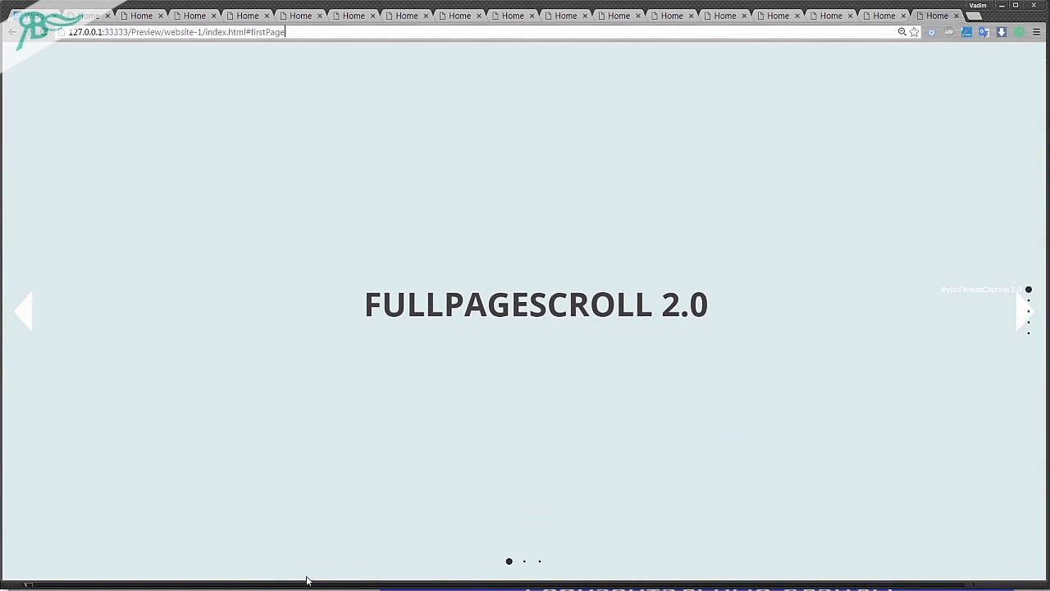
Adjust the scroll settings of the Images section's background fill in Adobe Muse and preview the page in the browser.
left_click(306, 589)
left_click_drag(175, 107, 161, 73)
left_click(140, 255)
scroll(144, 255, "down", 5)
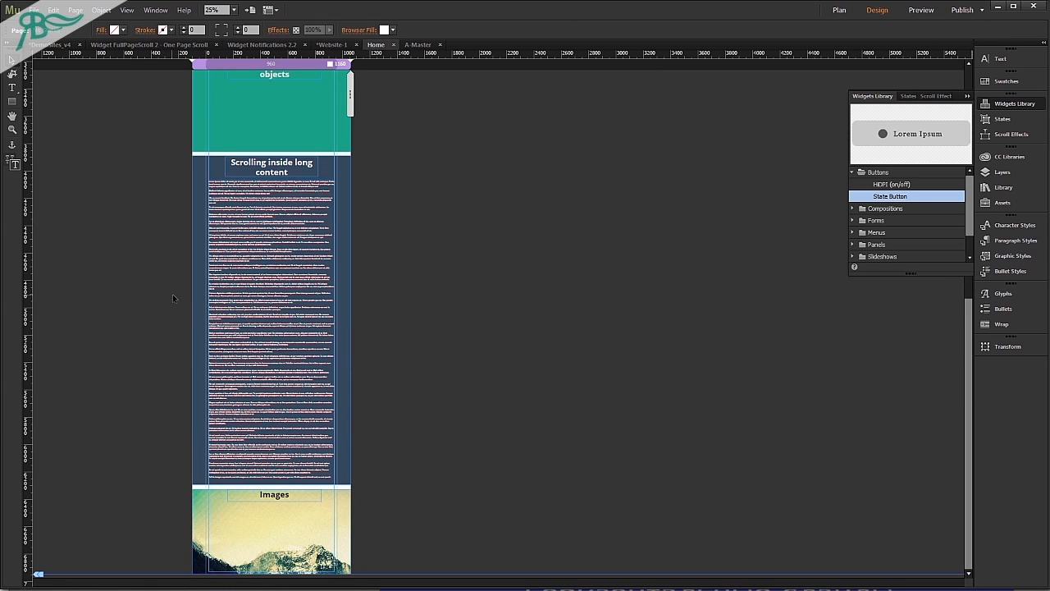
left_click(101, 30)
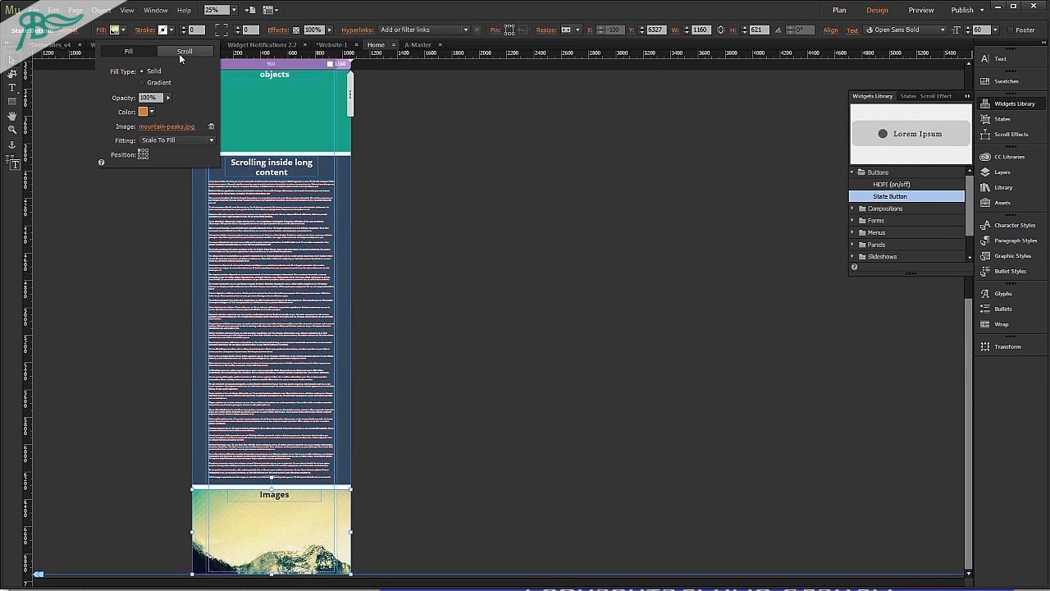
left_click(179, 52)
key("ctrl+shift+e")
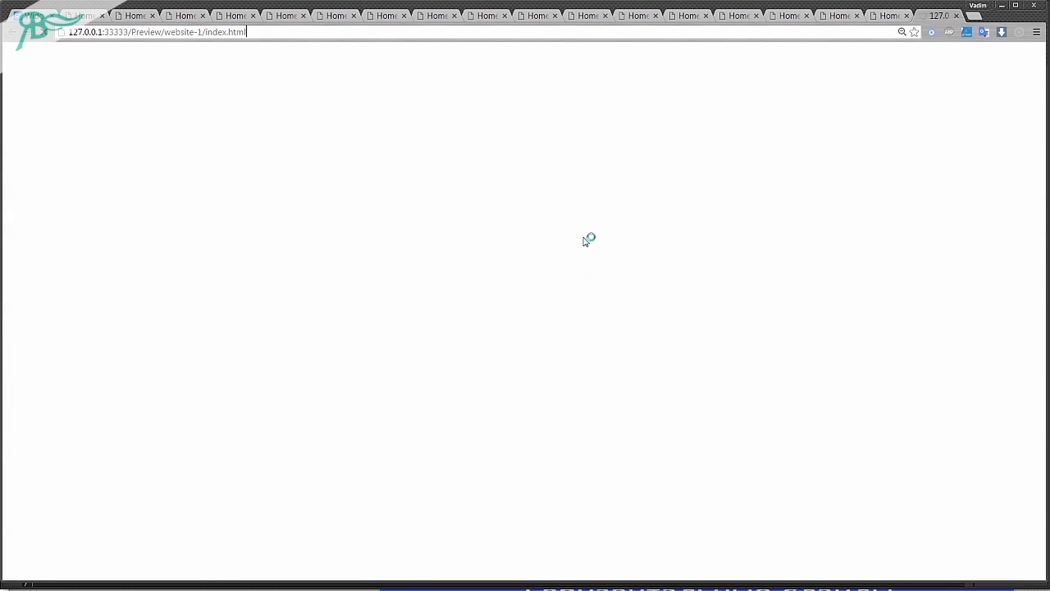
Scroll down the preview to the Images section to check its background image.
scroll(584, 241, "down", 1)
scroll(584, 240, "down", 1)
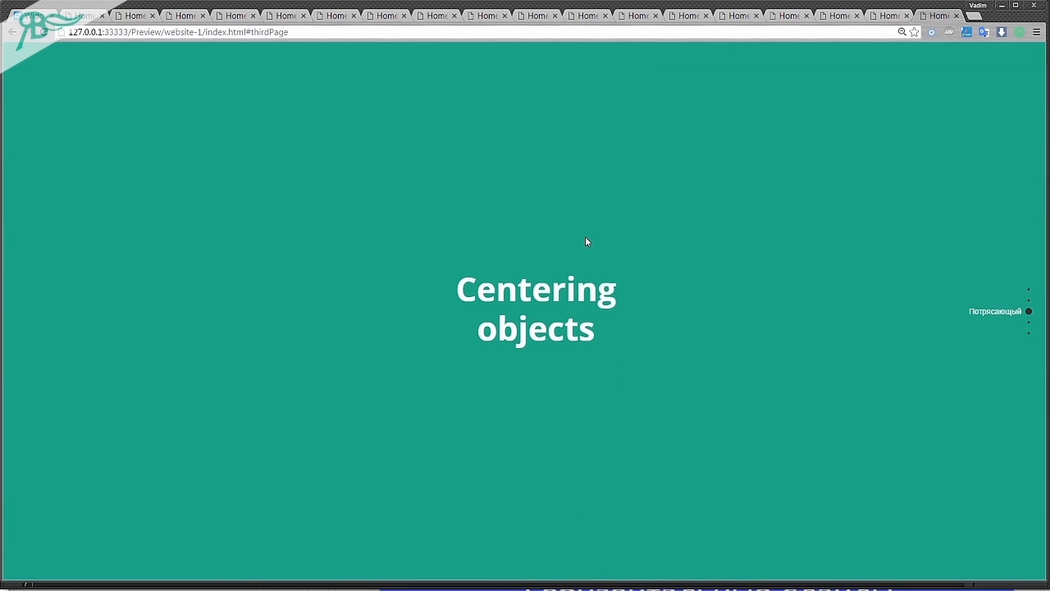
scroll(584, 236, "down", 4)
scroll(585, 237, "up", 6)
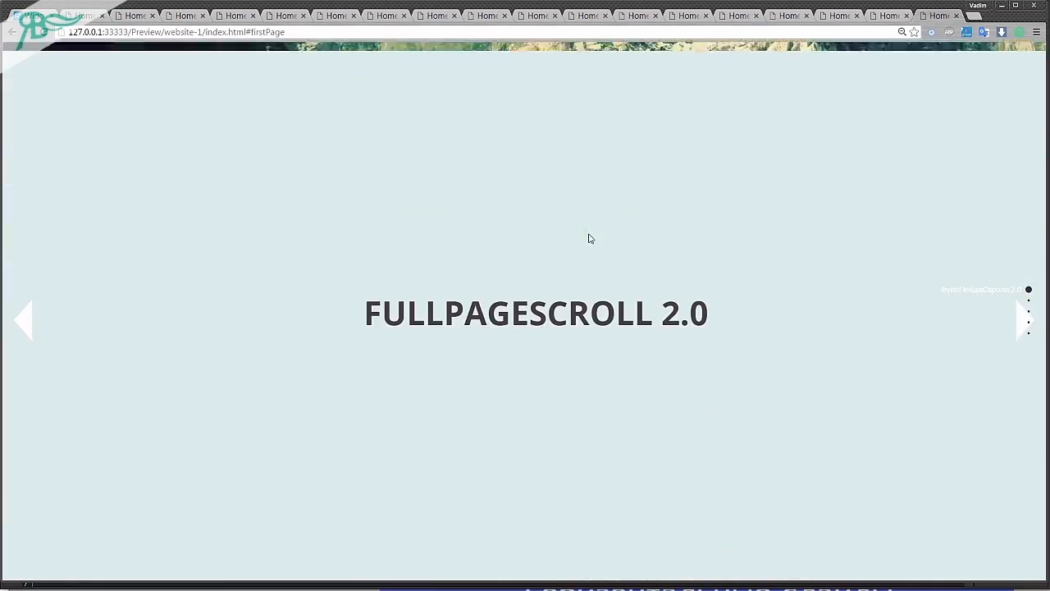
Disable the widget's Continuous vertical scrolling, enable Continuous horizontal scrolling by arrows, and preview the page in the browser.
left_click(399, 589)
left_click(405, 415)
scroll(216, 110, "up", 8)
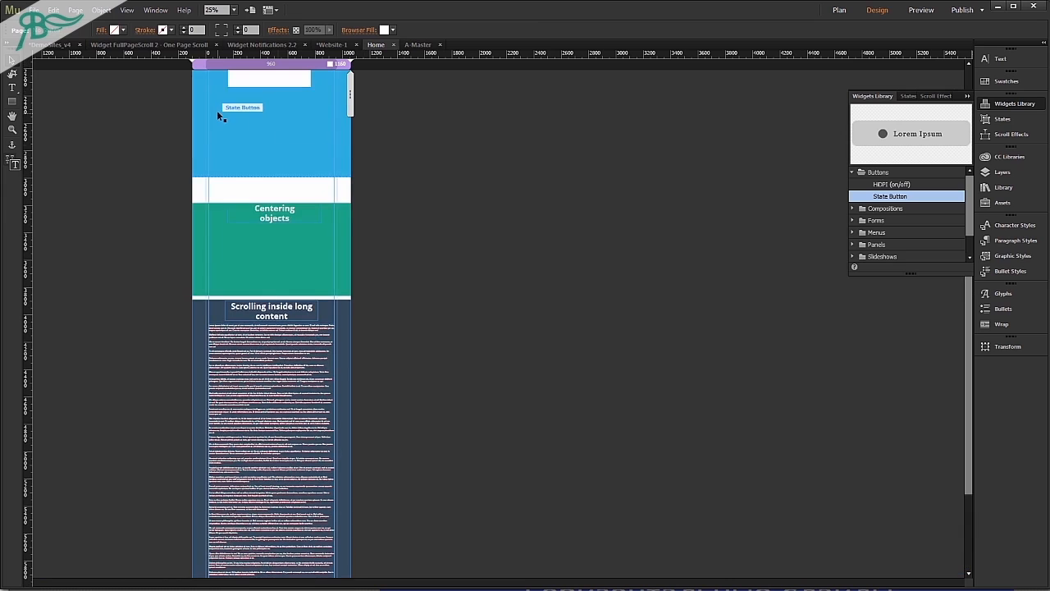
left_click(176, 76)
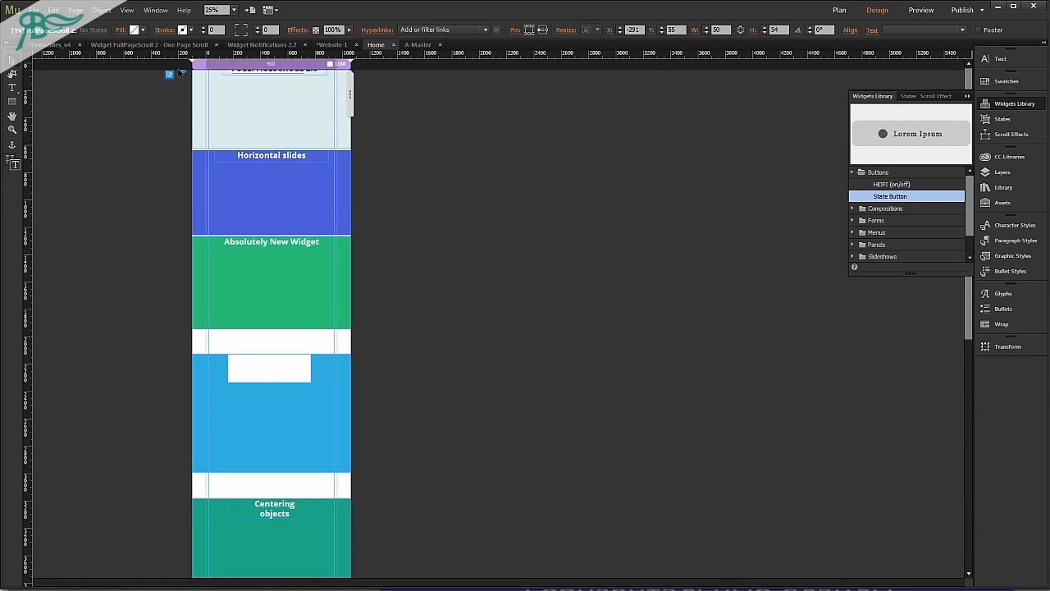
left_click(183, 73)
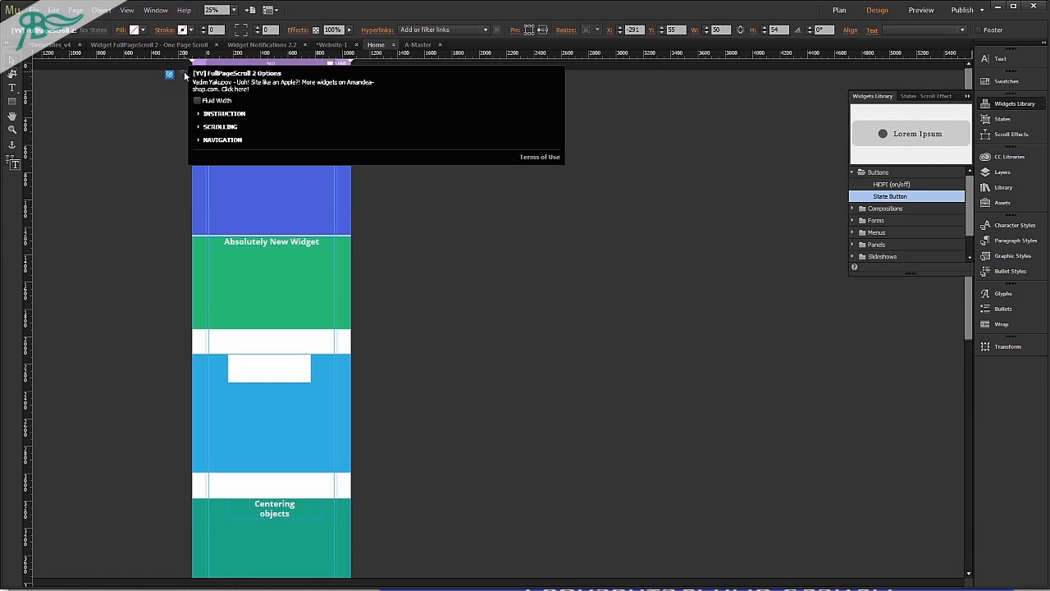
left_click(220, 140)
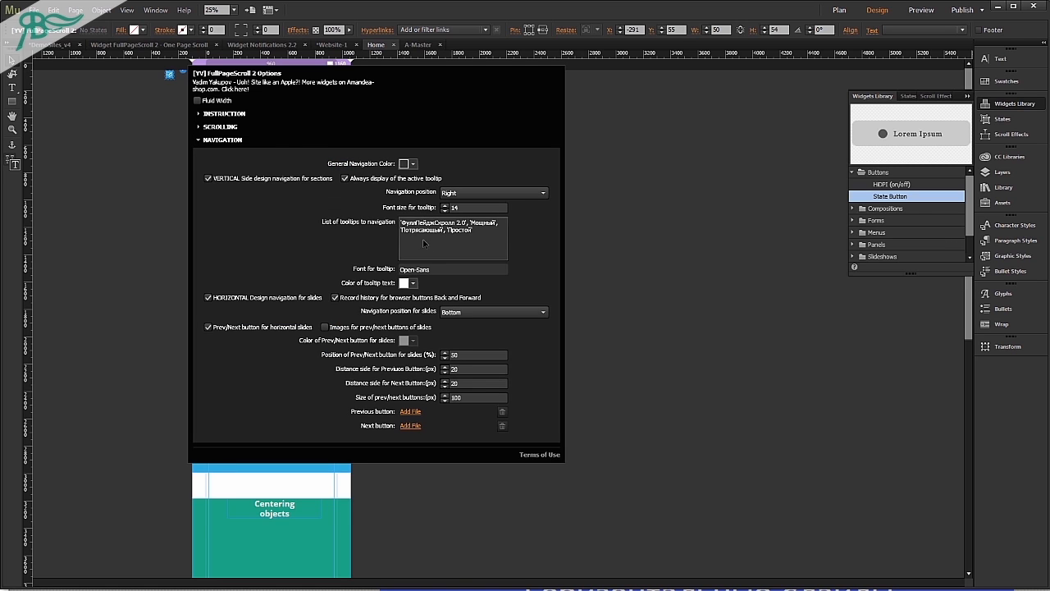
left_click(229, 128)
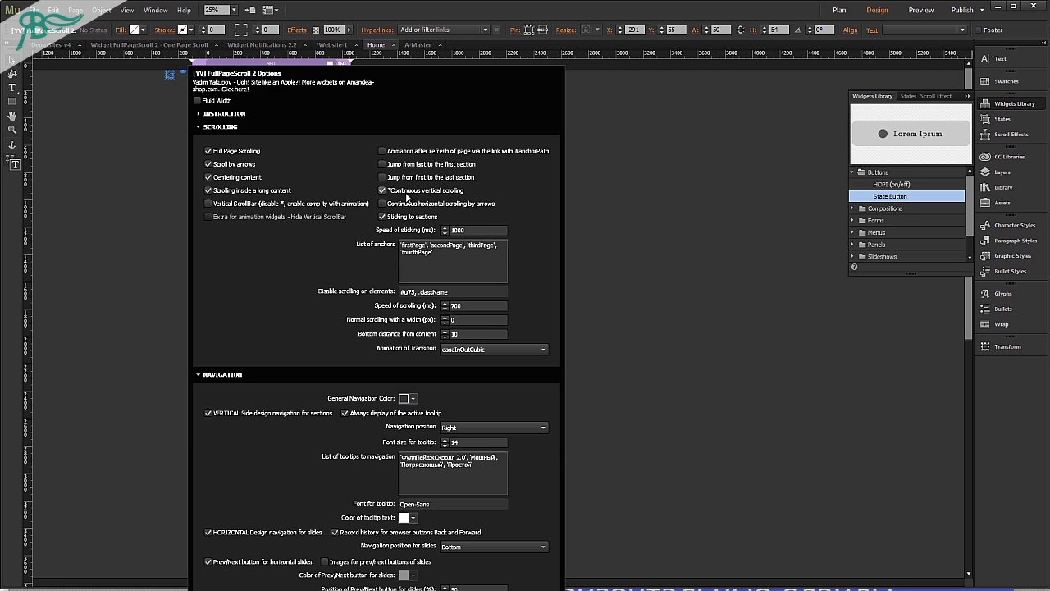
left_click(410, 193)
left_click(640, 260)
key("ctrl+alt+e")
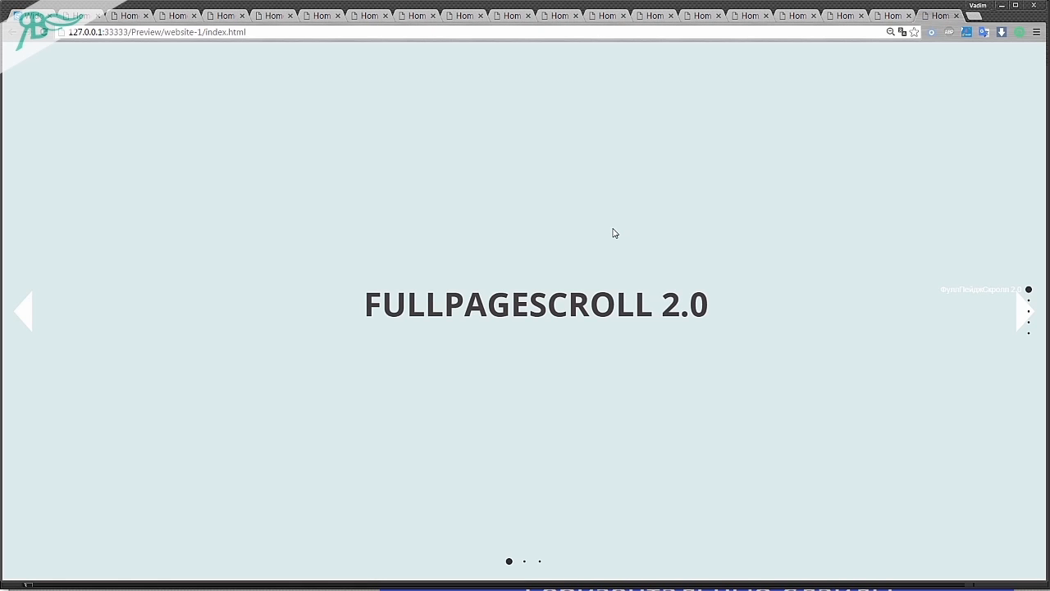
Move forward and backward through the first section's horizontal slides to check the continuous looping at both ends.
key("Right")
key("Right")
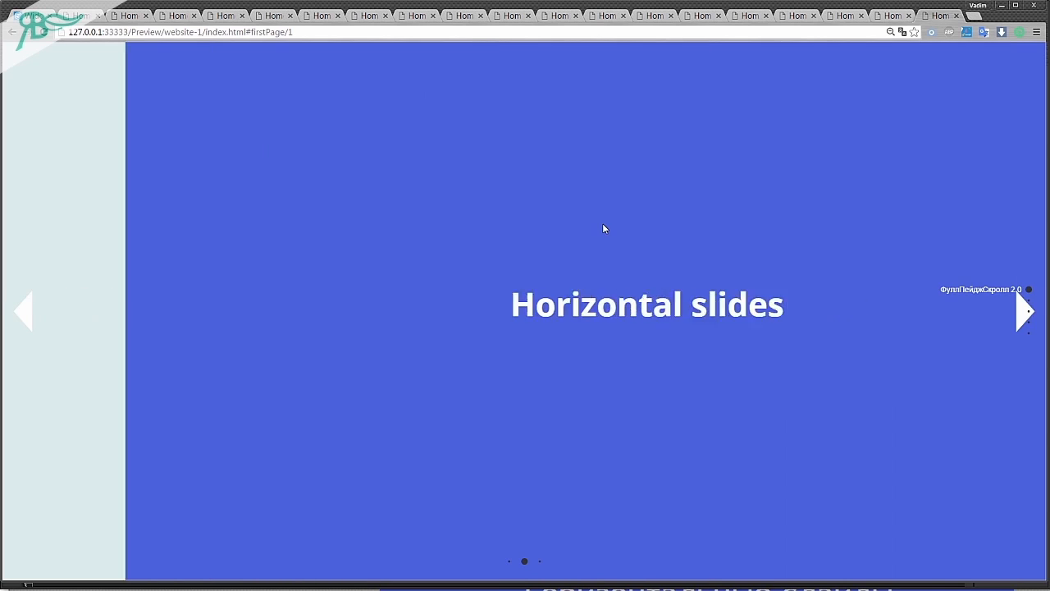
key("Right")
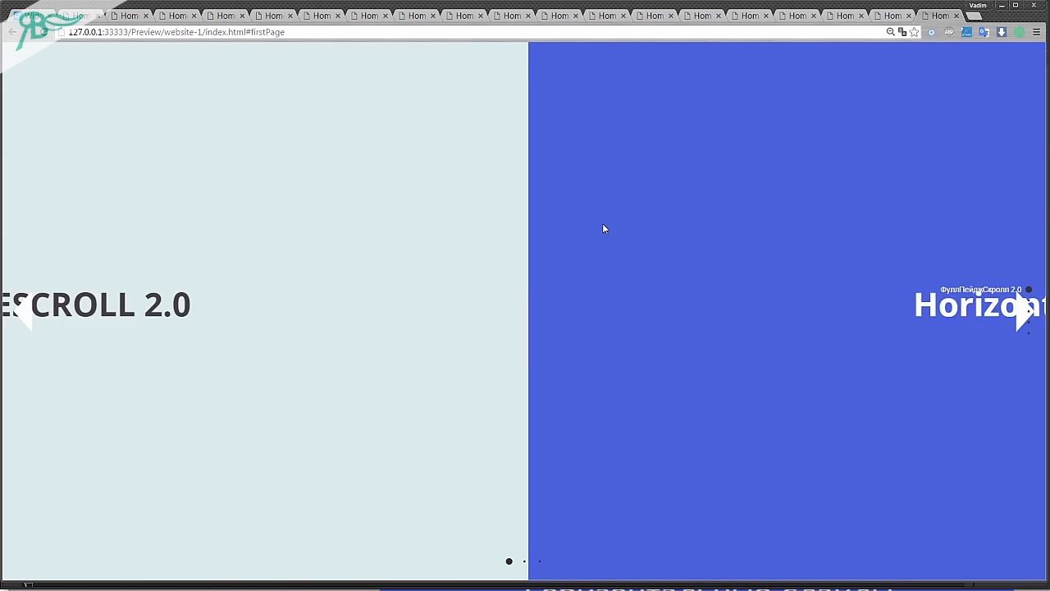
key("Left")
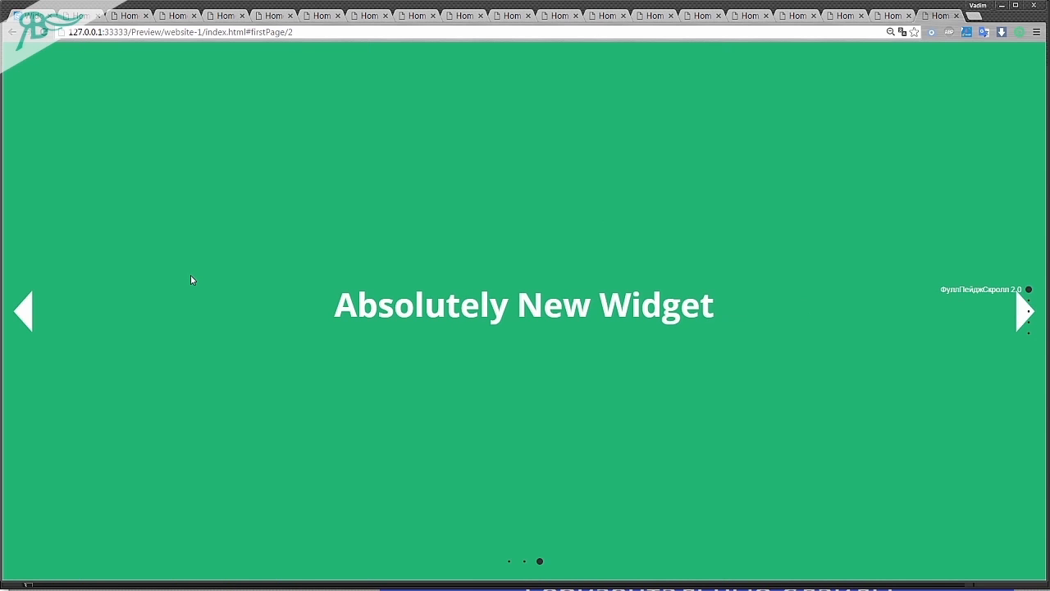
key("Right")
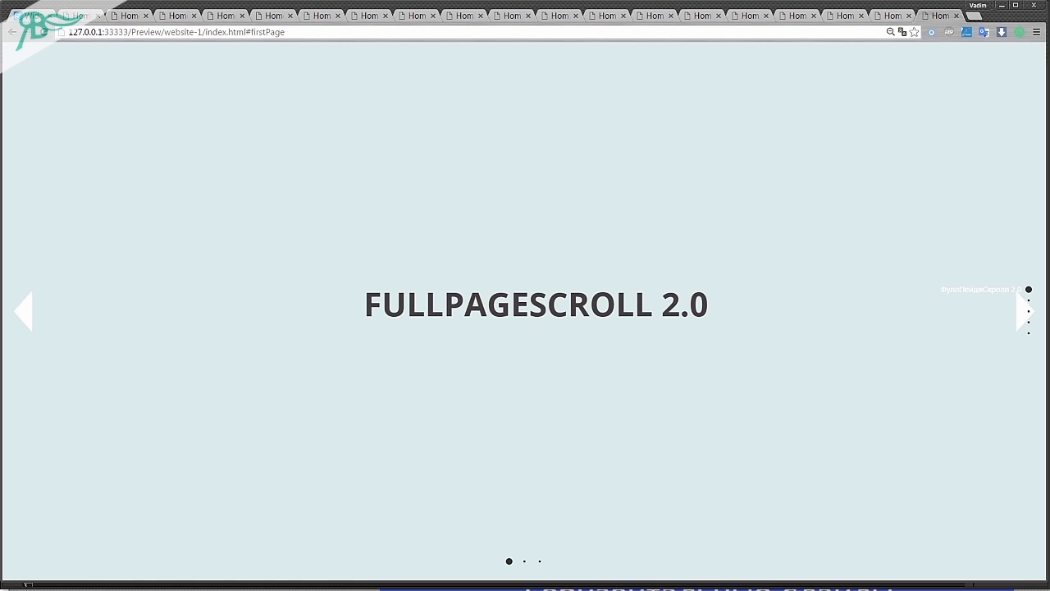
Disable the widget's Continuous horizontal scrolling by arrows in Adobe Muse and preview the page in the browser.
key("alt+Tab")
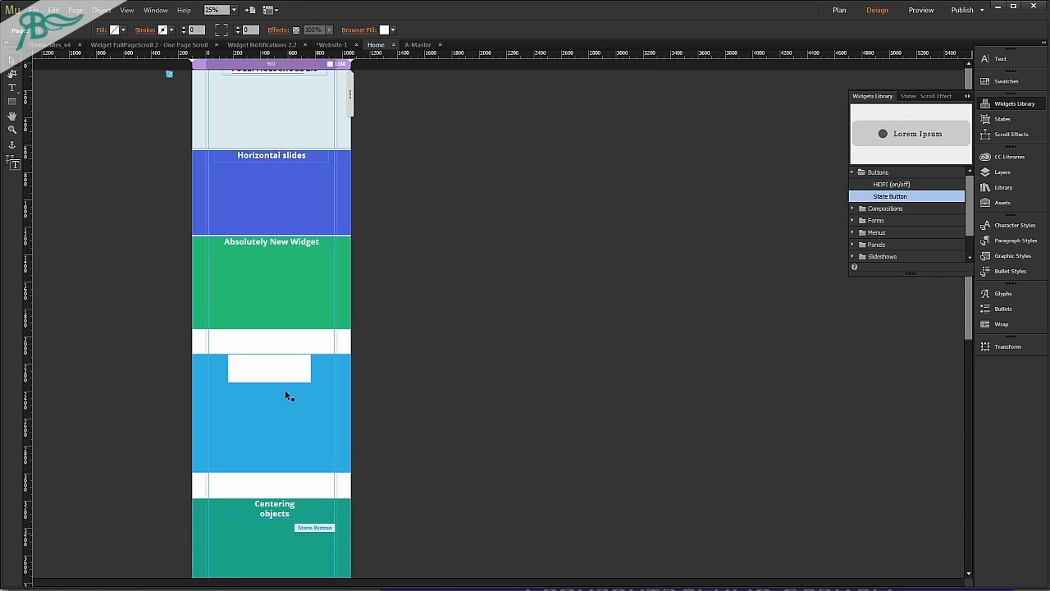
left_click_drag(143, 121, 181, 73)
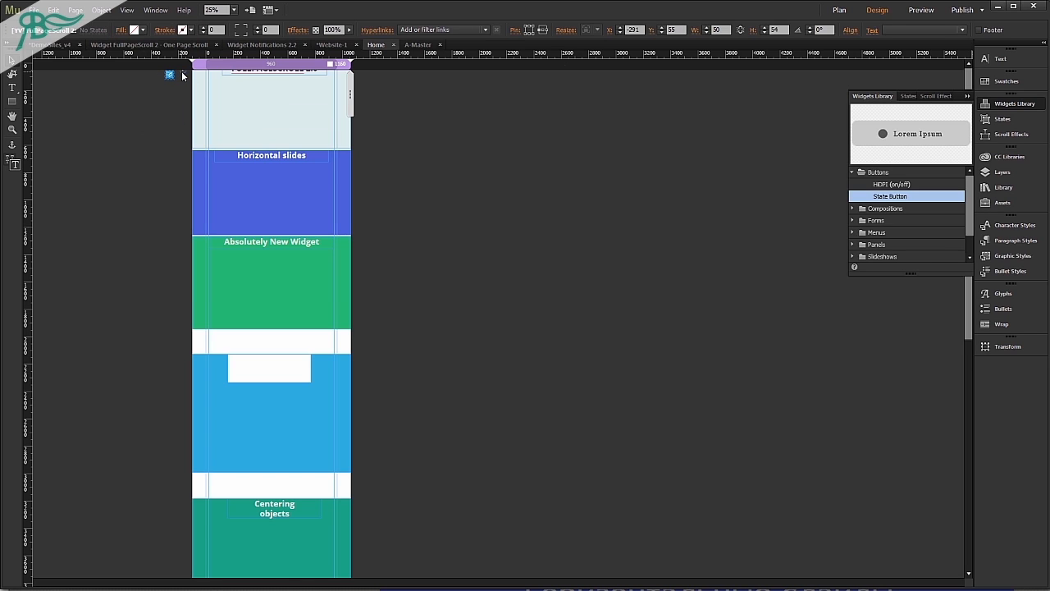
left_click(182, 74)
left_click(225, 132)
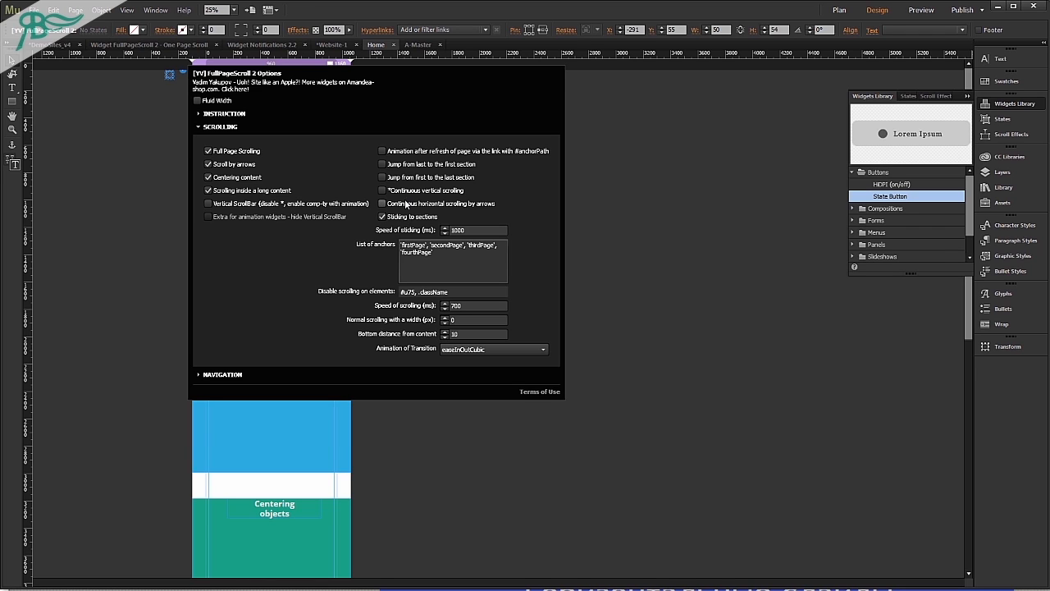
left_click(116, 188)
key("ctrl+shift+e")
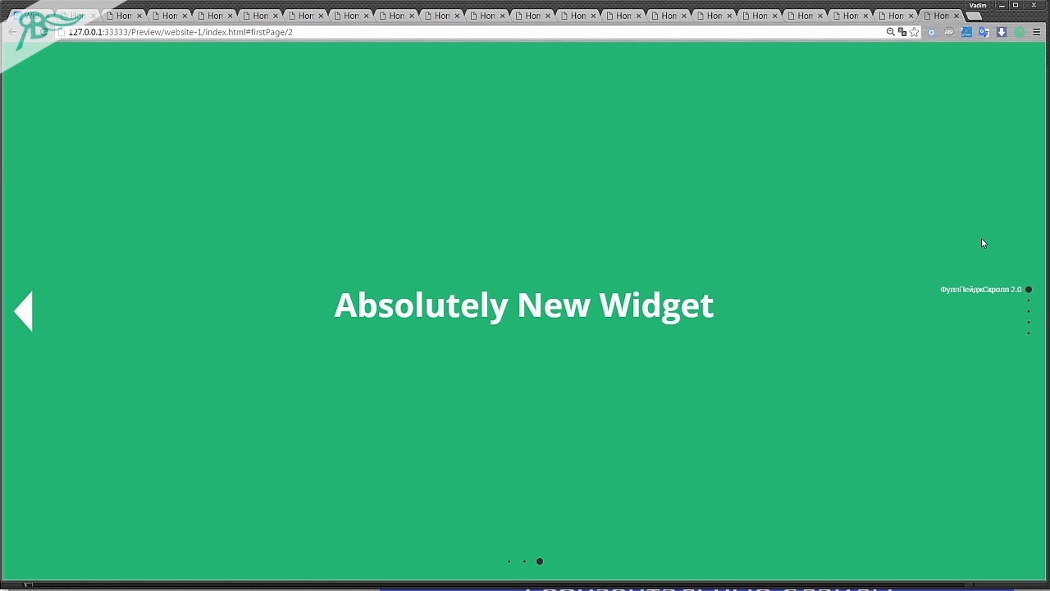
Go back to the first horizontal slide and forward again to check the navigation arrows without looping.
key("Left")
key("Left")
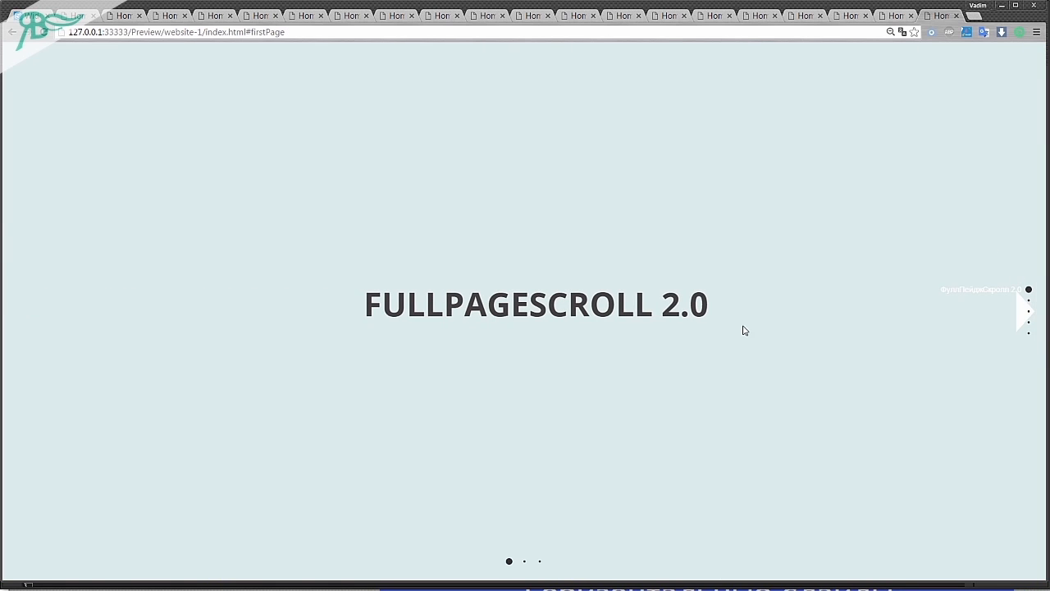
left_click(1019, 319)
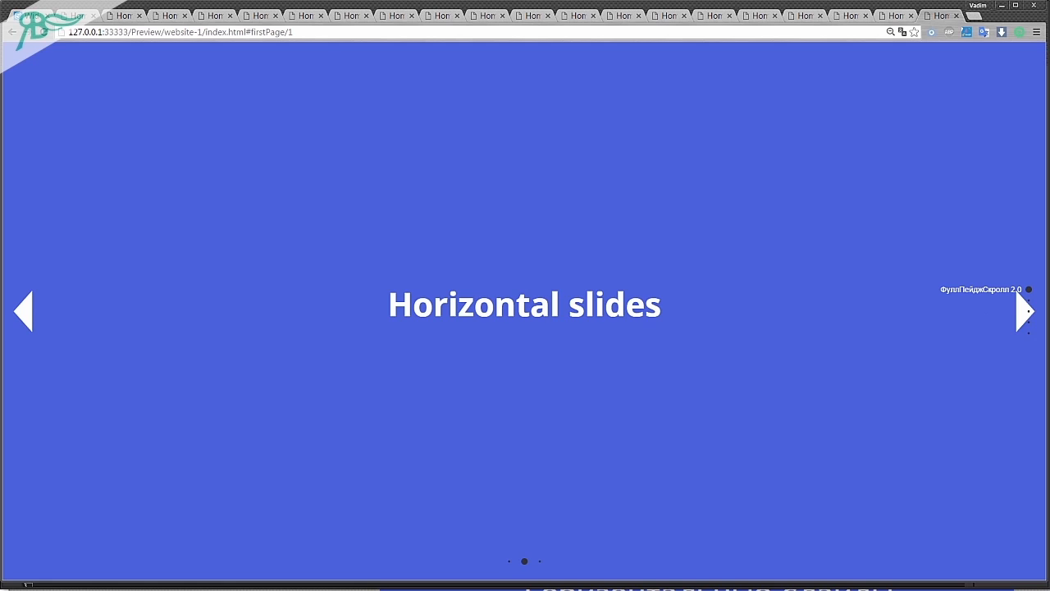
Return to Adobe Muse and examine the widget's Normal scrolling with a width and Bottom distance from content settings.
key("alt+Tab")
left_click(168, 74)
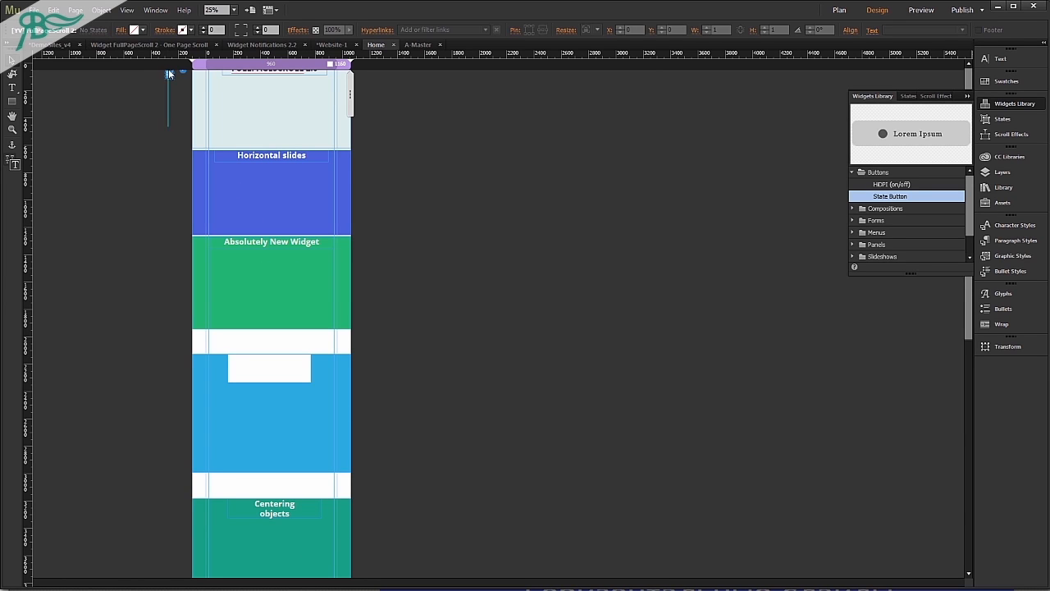
left_click(185, 75)
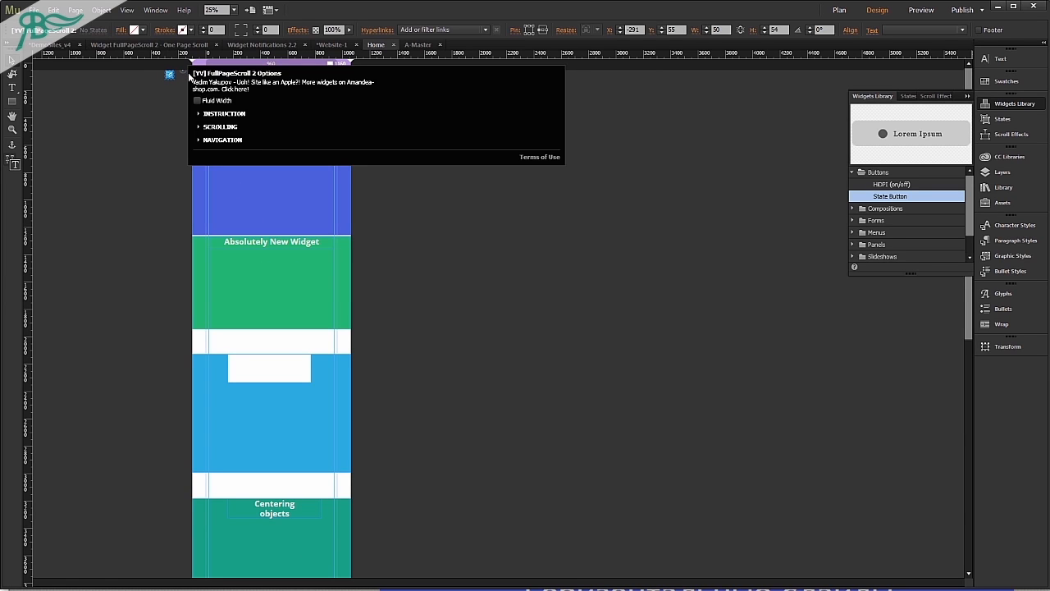
left_click(230, 127)
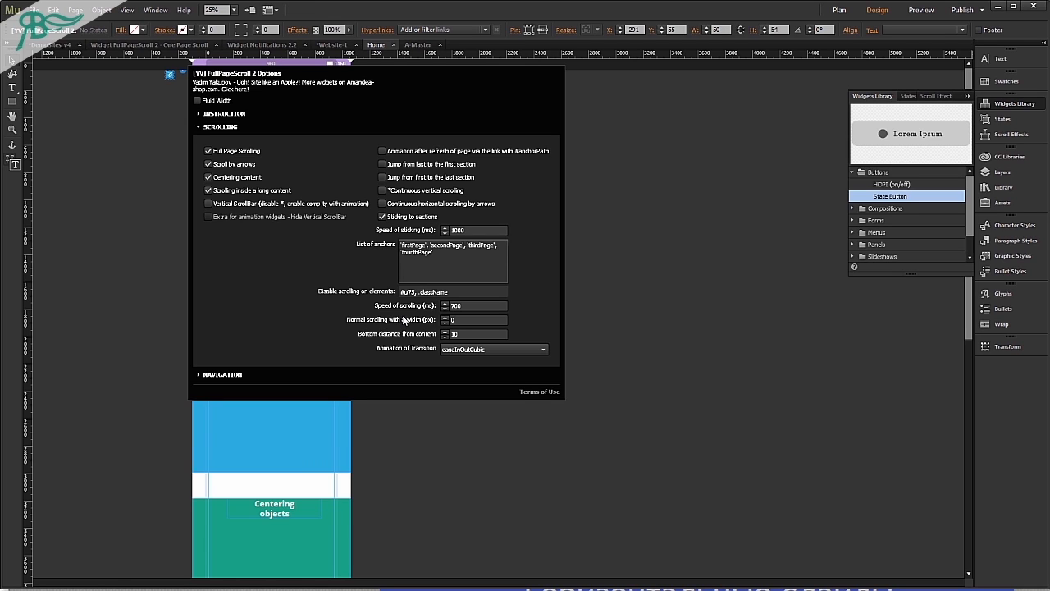
left_click(481, 319)
left_click_drag(468, 335, 445, 339)
left_click(681, 388)
Examine the long content section on the page, then switch to the browser preview and check the space below its last text line.
scroll(487, 426, "down", 5)
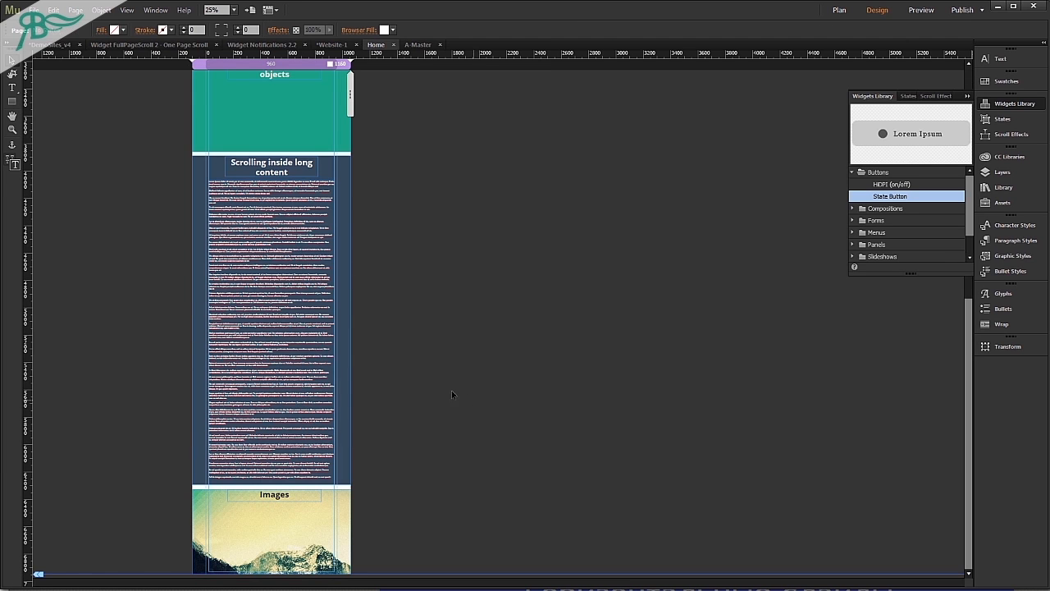
left_click(299, 389)
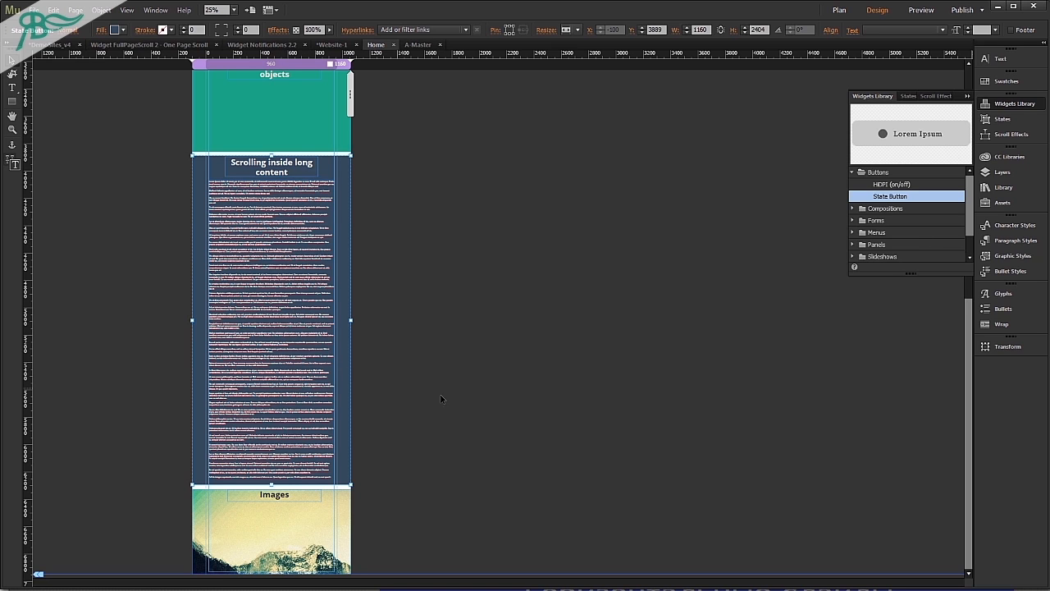
left_click(366, 474)
left_click(359, 589)
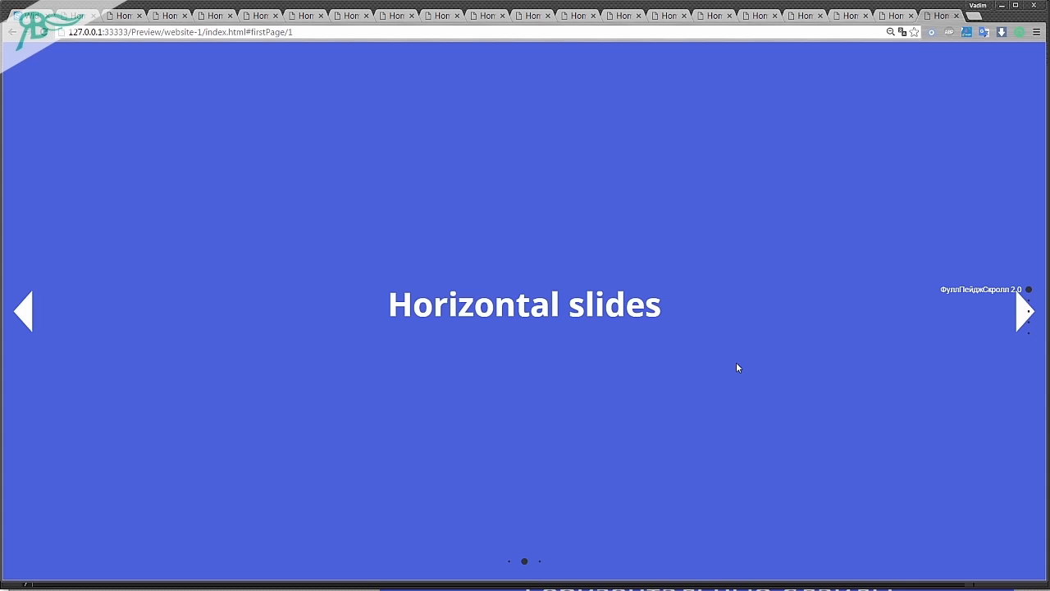
scroll(737, 367, "down", 2)
scroll(736, 387, "down", 2)
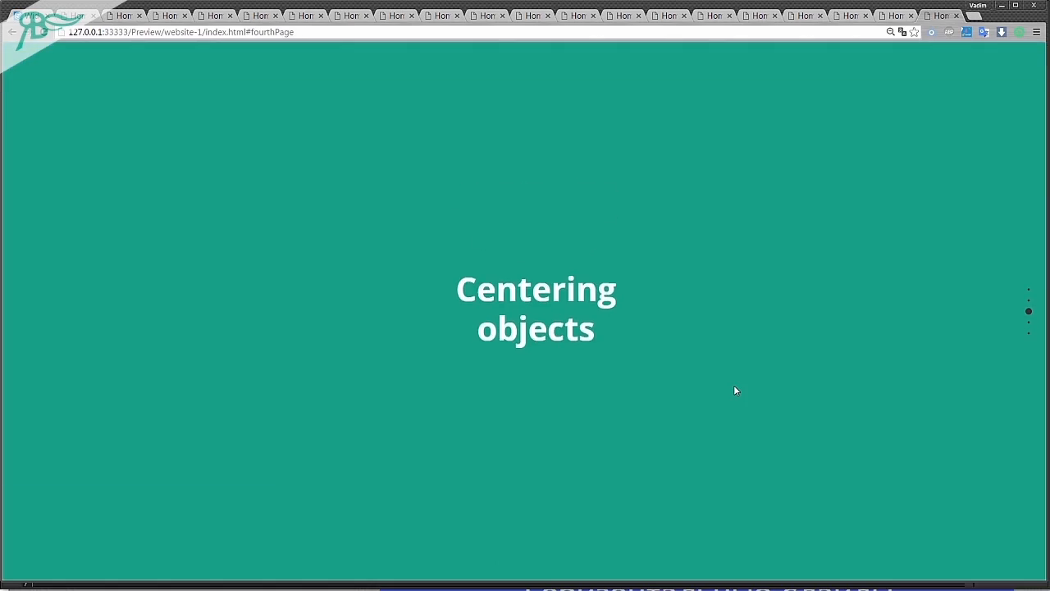
scroll(734, 387, "down", 5)
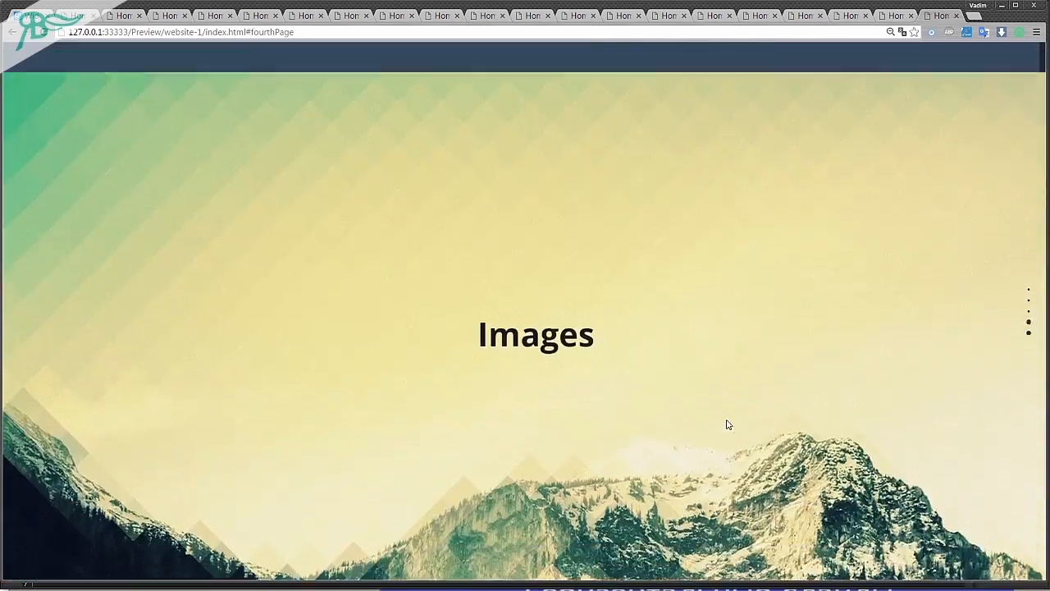
scroll(726, 424, "up", 2)
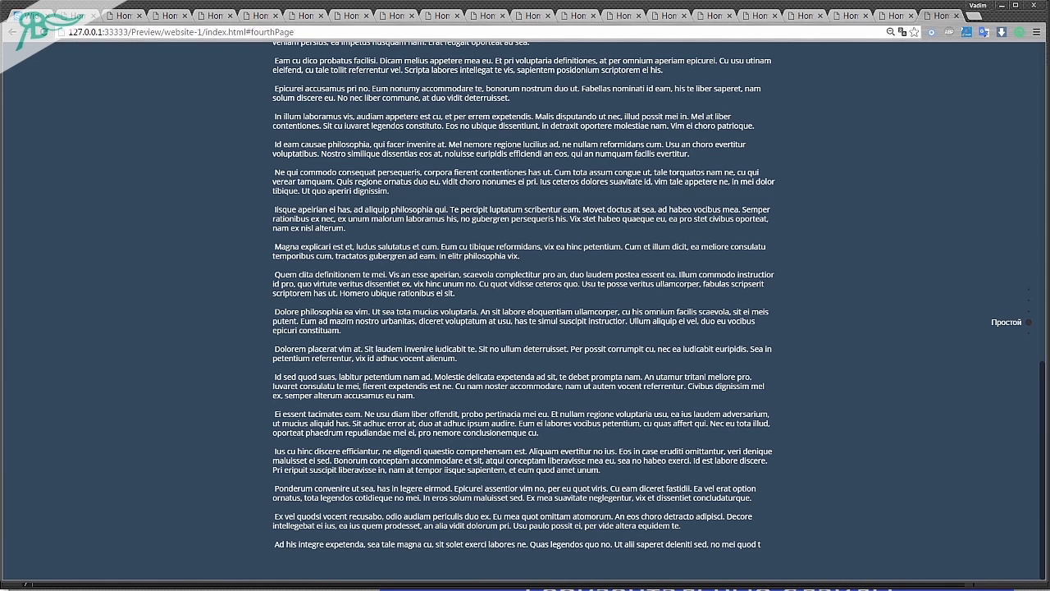
Return to Adobe Muse and magnify the end of the long content section.
key("alt+Tab")
left_click(271, 443)
scroll(274, 461, "up", 1)
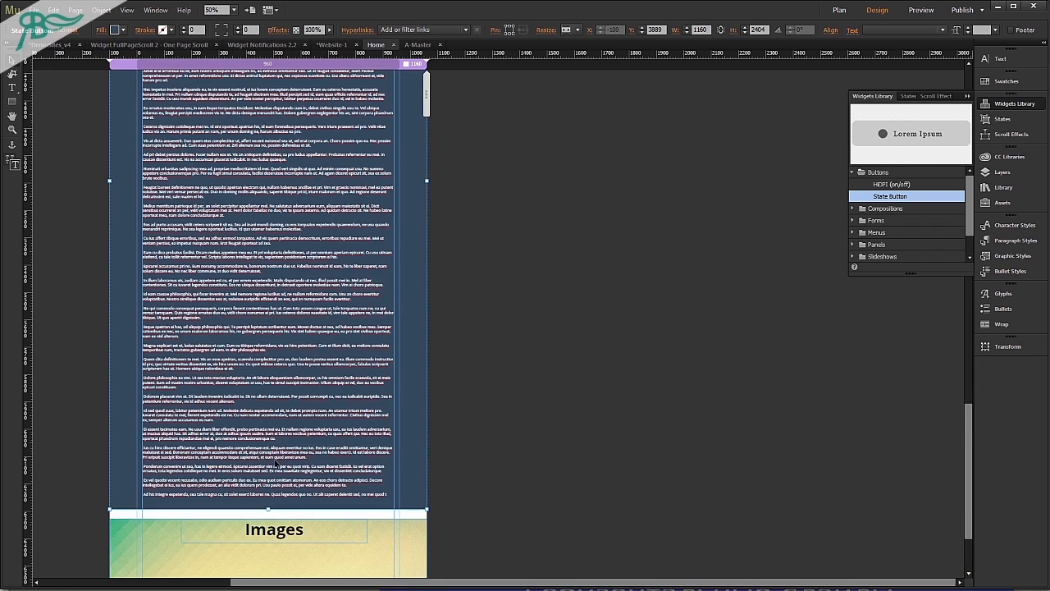
Try deleting text in the last line of the long content section and undo the deletion.
double_click(270, 495)
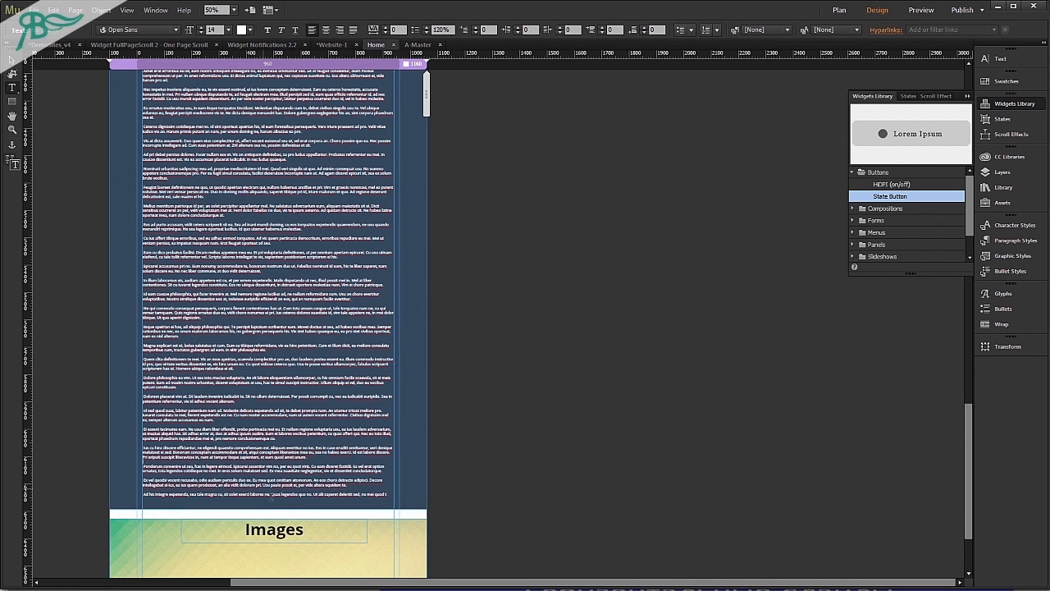
double_click(257, 494)
key("BackSpace")
key("ctrl+z")
left_click(241, 436)
key("Escape")
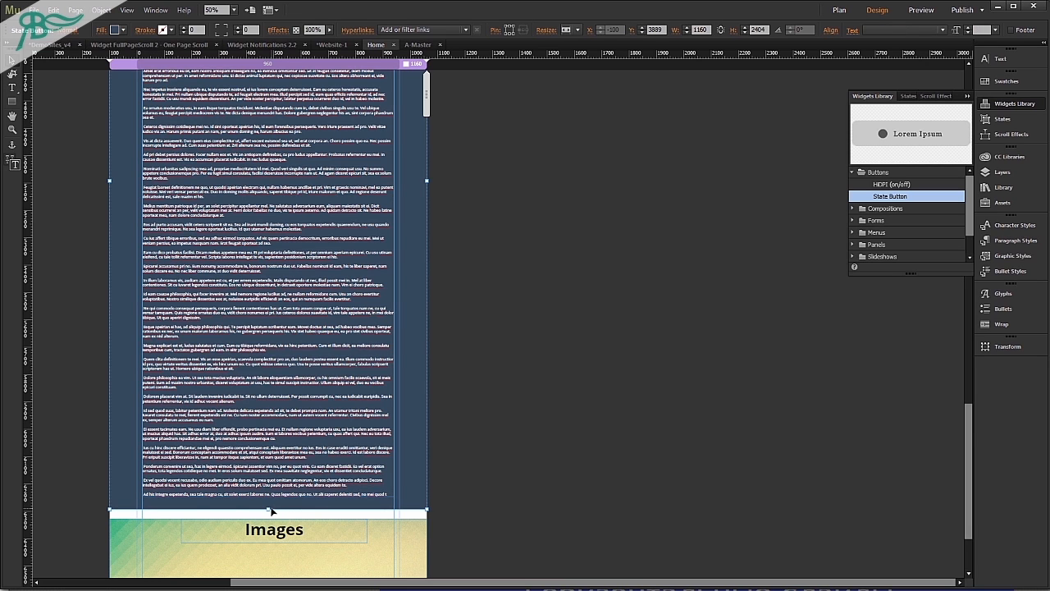
Shorten the long content section's background to a height of 2357, ending just below the last text line, and preview the page in the browser.
left_click_drag(268, 509, 270, 496)
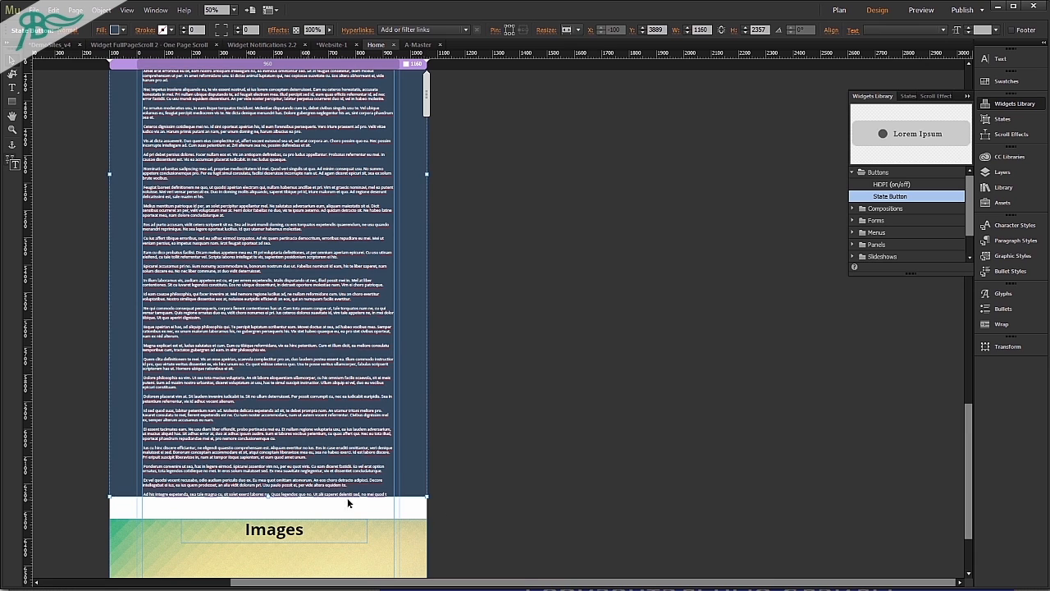
left_click(498, 509)
key("ctrl+alt+e")
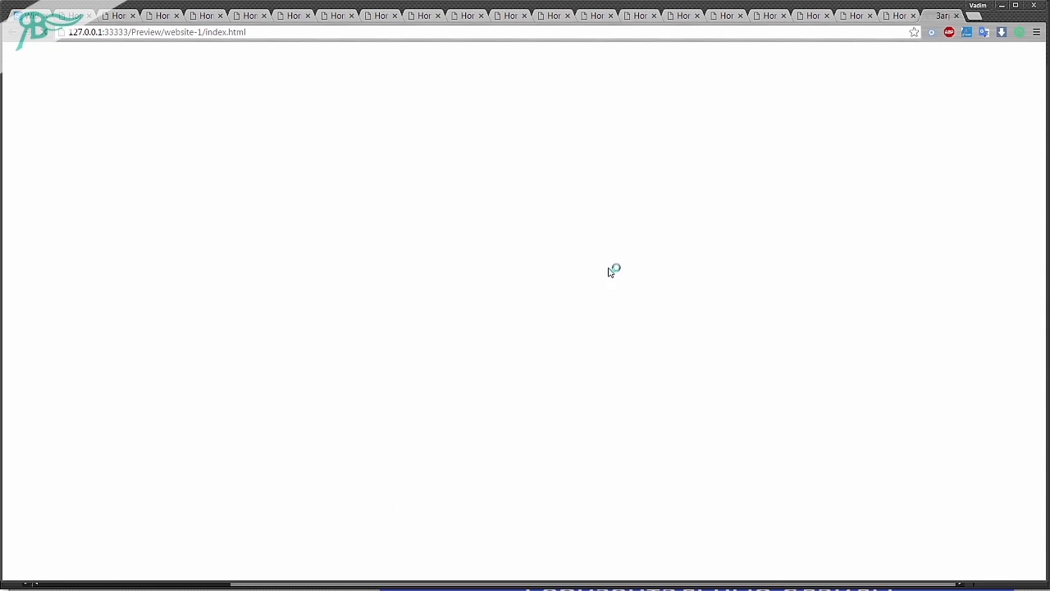
Go through the previewed sections to the Images section and back to check the bottom gap of the long content.
scroll(747, 304, "down", 2)
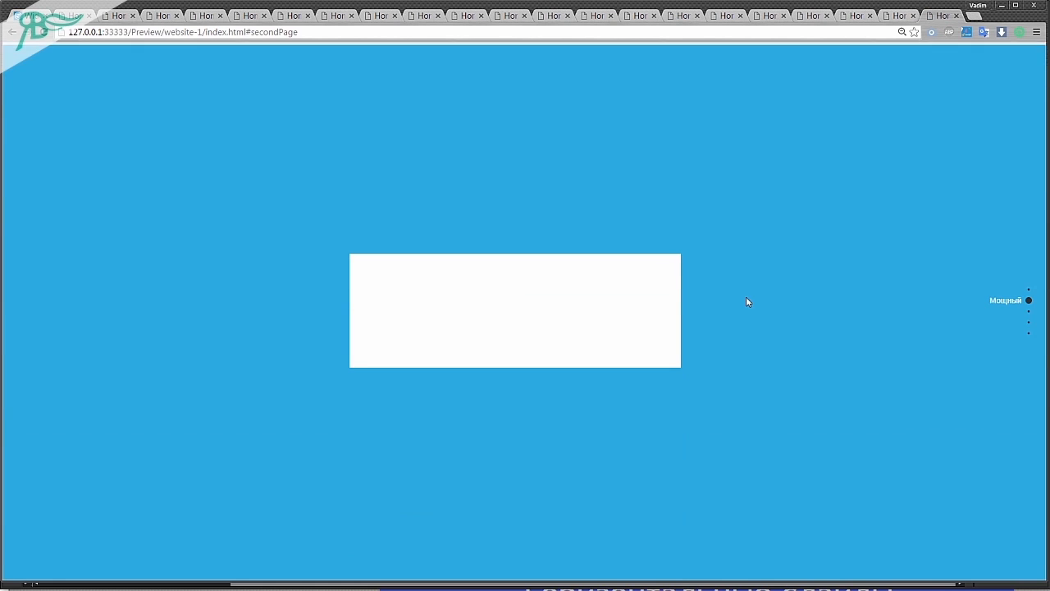
scroll(746, 297, "down", 5)
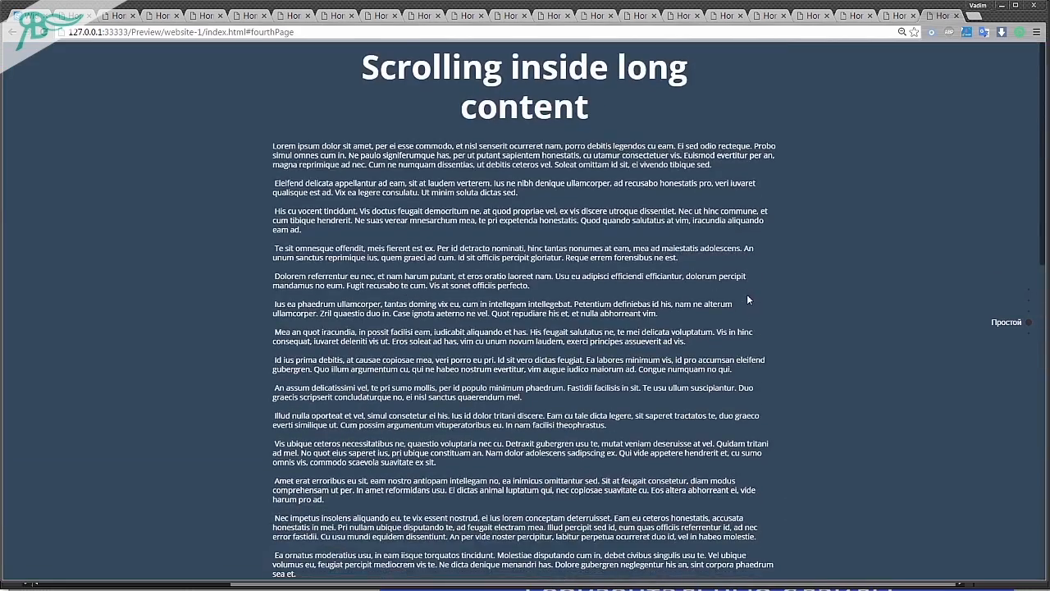
scroll(747, 297, "down", 3)
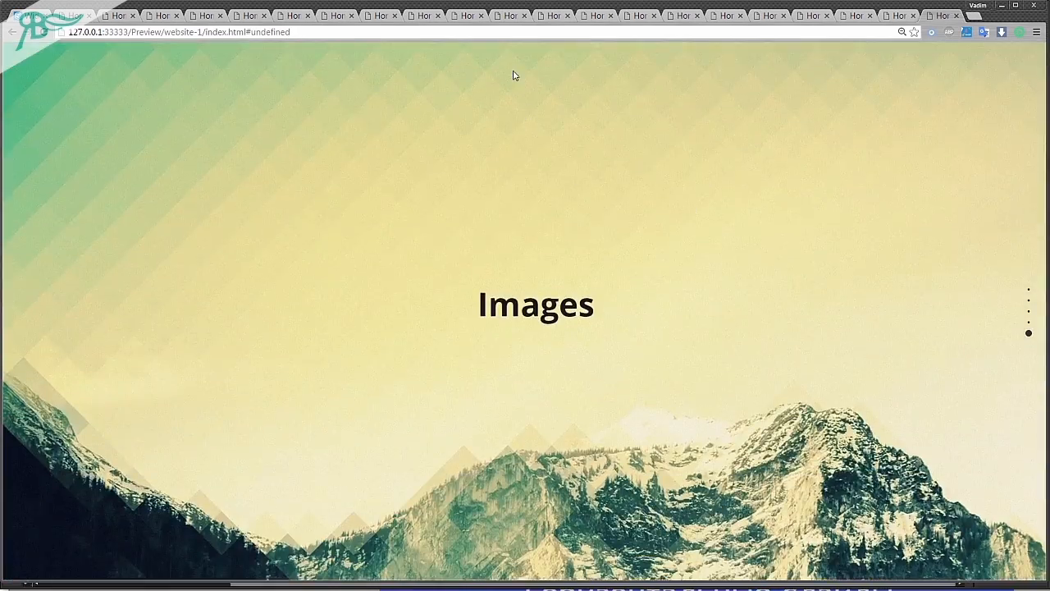
scroll(450, 282, "up", 1)
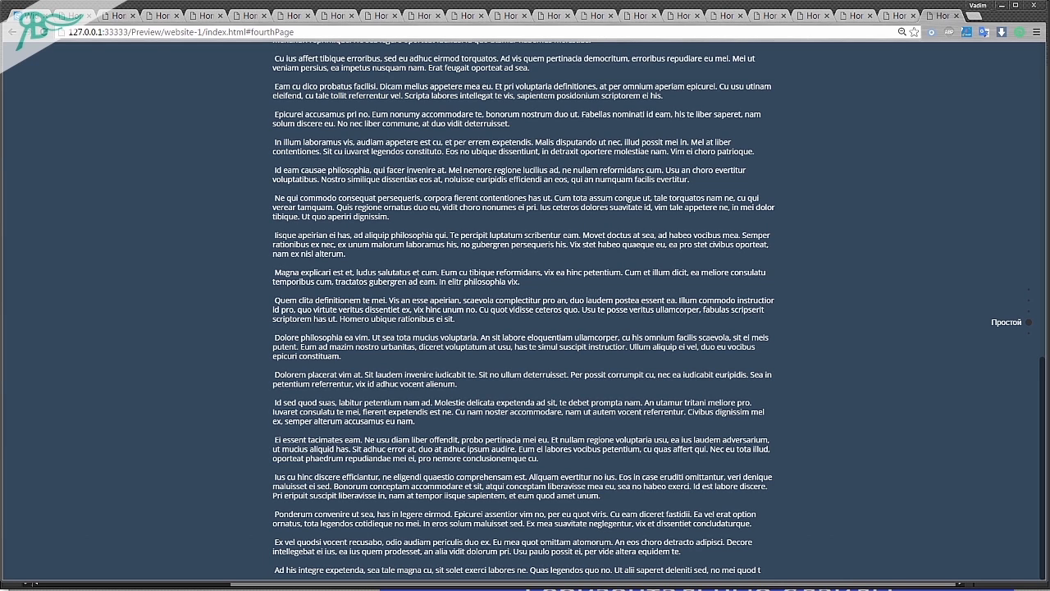
Return to Adobe Muse, set the widget's Bottom distance from content to 70, and preview the page in the browser.
key("alt+Tab")
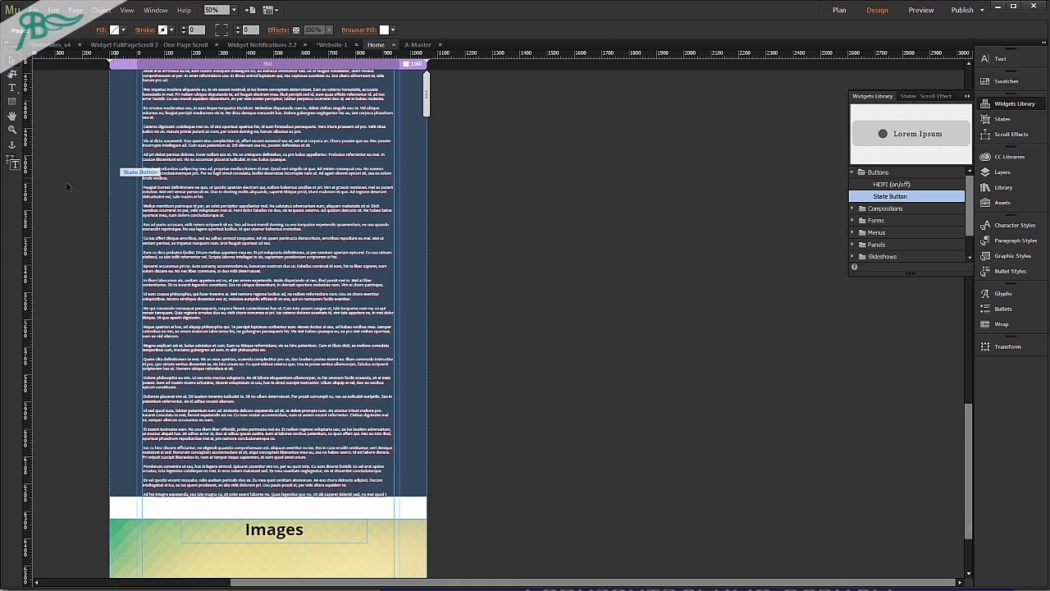
scroll(71, 181, "up", 10)
left_click(67, 89)
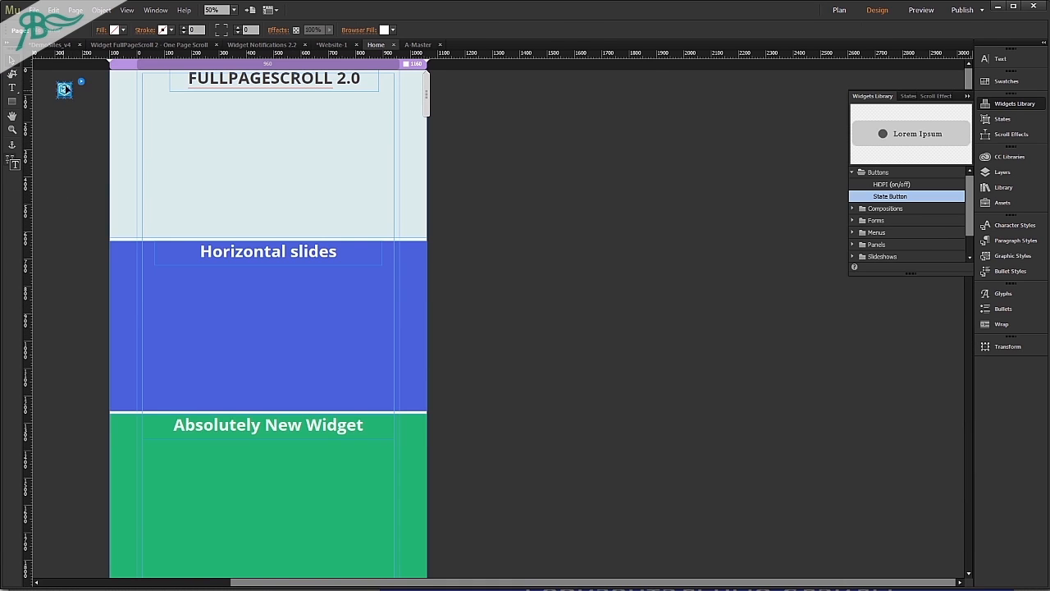
left_click(82, 81)
left_click(131, 140)
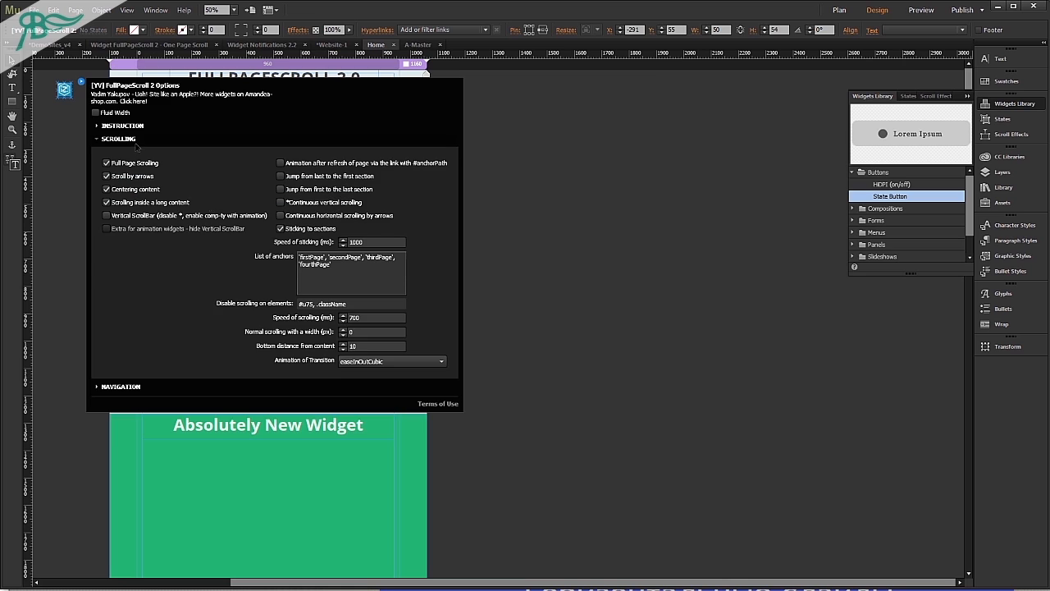
left_click(367, 347)
double_click(367, 347)
type("7")
key("Return")
key("ctrl+shift+e")
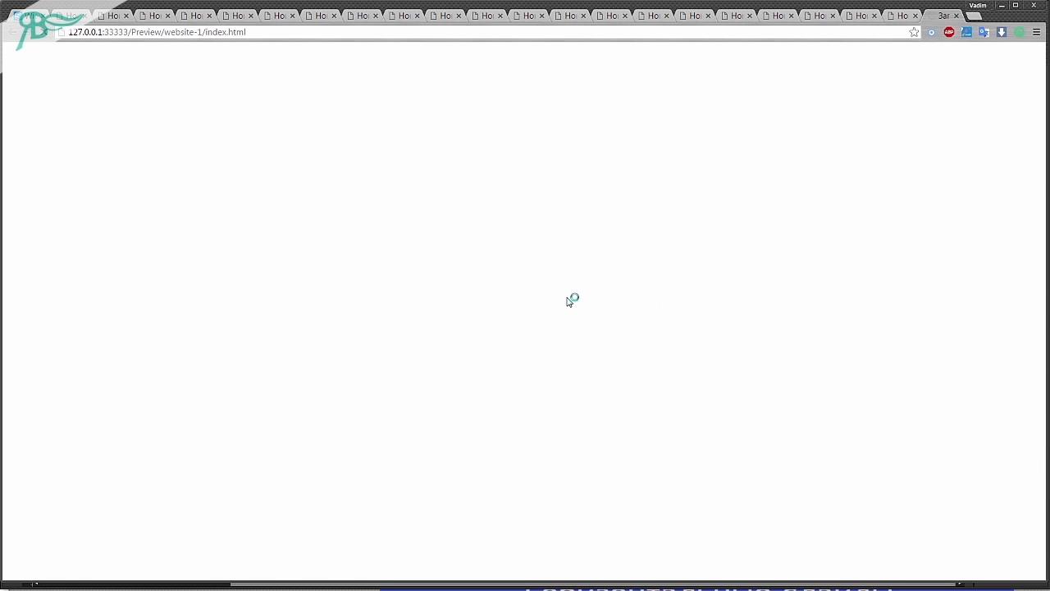
Go through the previewed sections to the end of the long content and check its bottom distance.
scroll(572, 298, "down", 3)
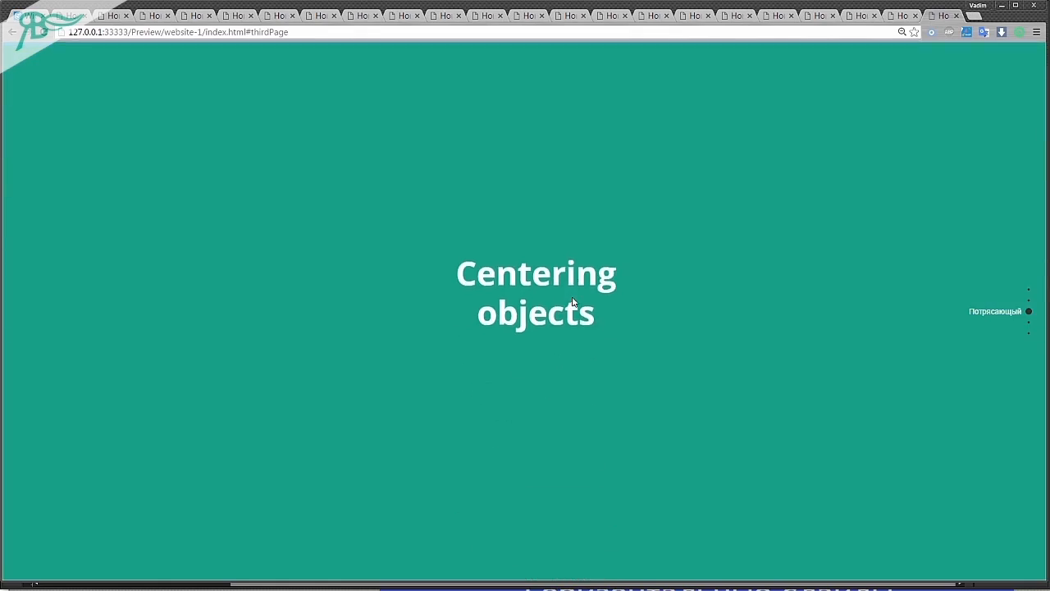
scroll(573, 300, "down", 1)
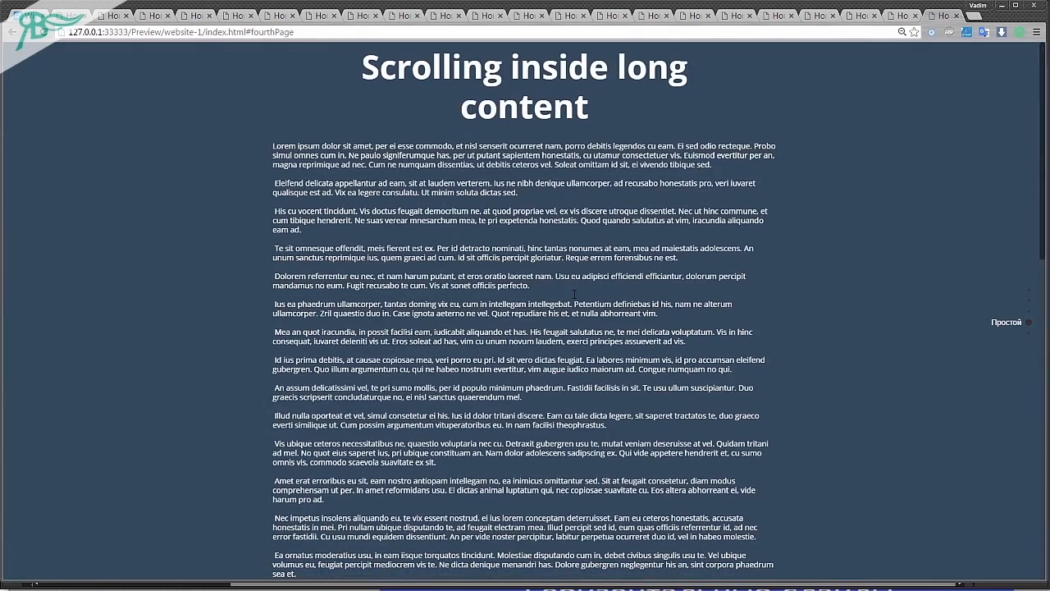
scroll(574, 294, "down", 5)
scroll(574, 301, "up", 1)
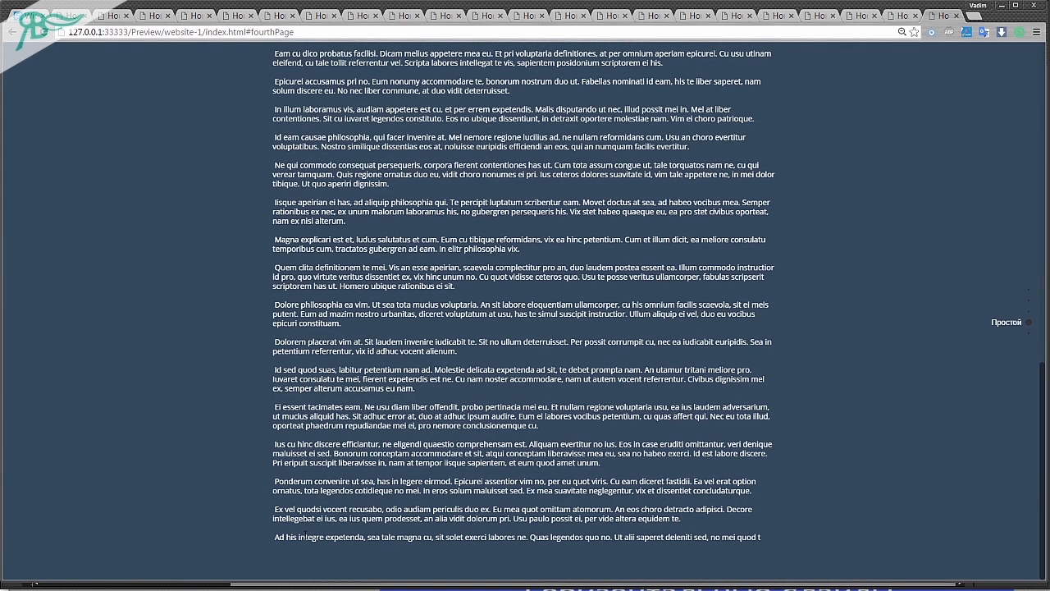
Return to Adobe Muse, set the widget's General Navigation Color to orange F15A24, and preview the page in the browser.
left_click(292, 587)
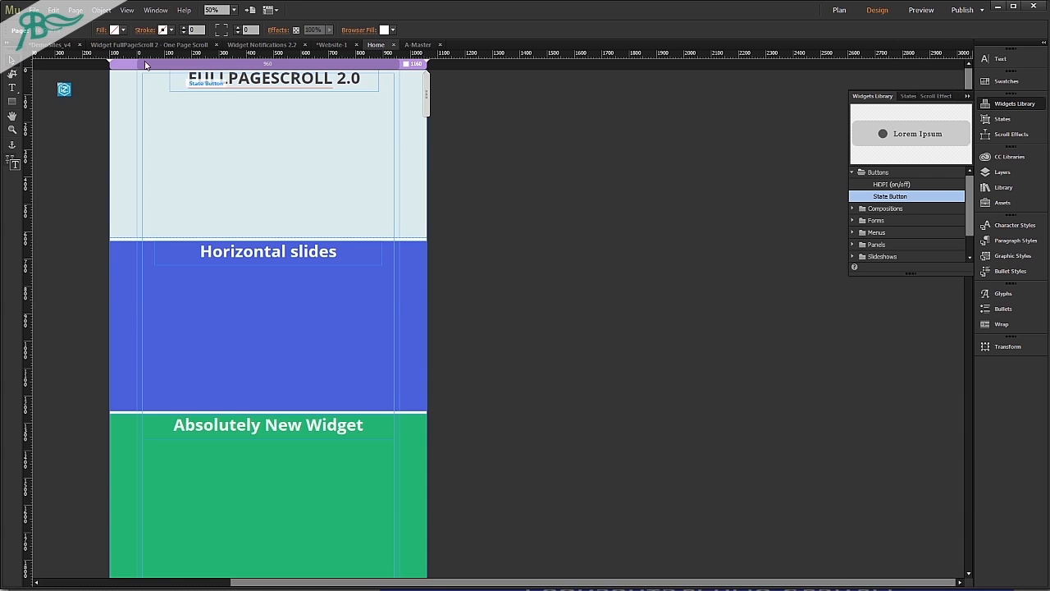
left_click(65, 90)
left_click(82, 84)
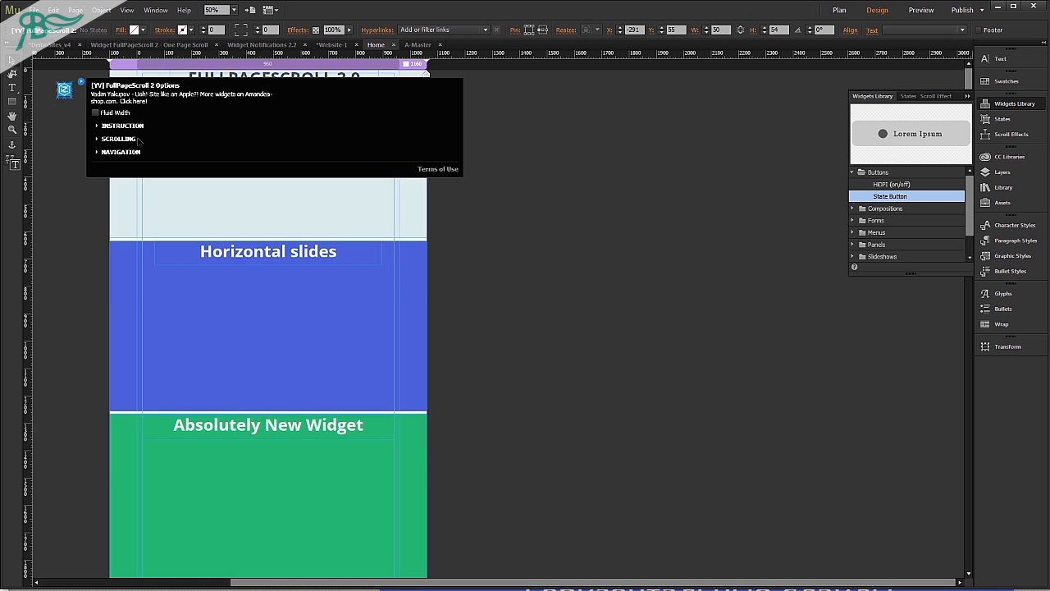
left_click(133, 154)
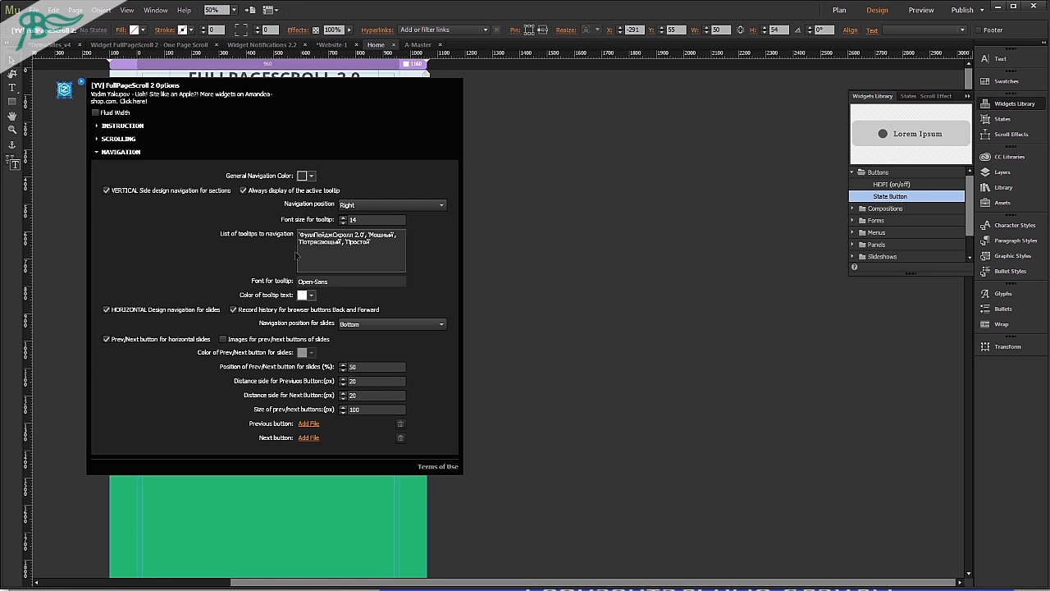
left_click(304, 176)
left_click(318, 218)
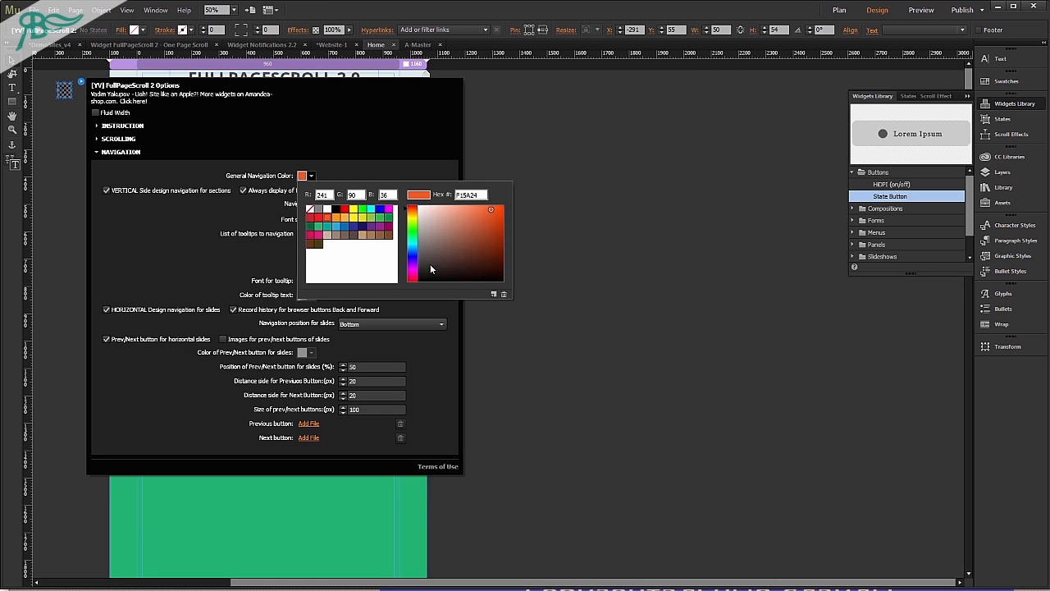
left_click(584, 330)
key("ctrl+shift+e")
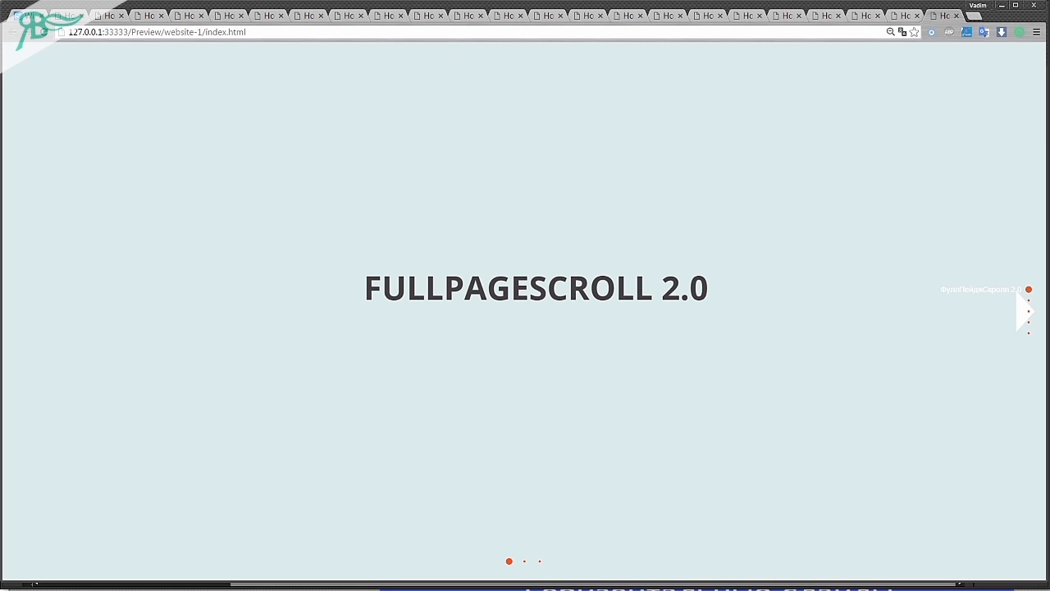
Return to Adobe Muse and open the FullPageScroll 2 widget's Navigation options.
key("alt+Tab")
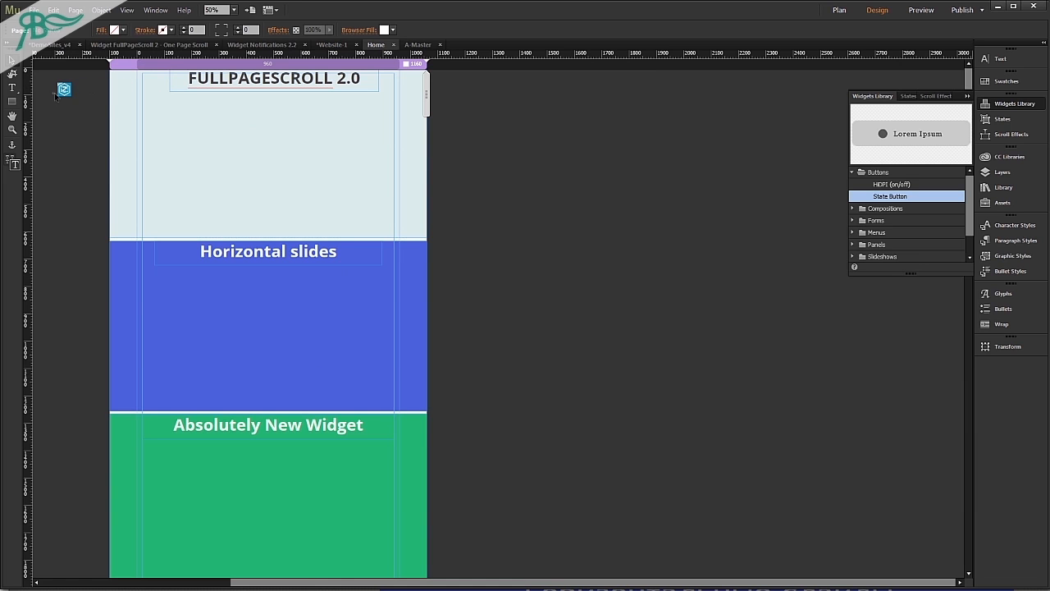
left_click(65, 89)
left_click(81, 82)
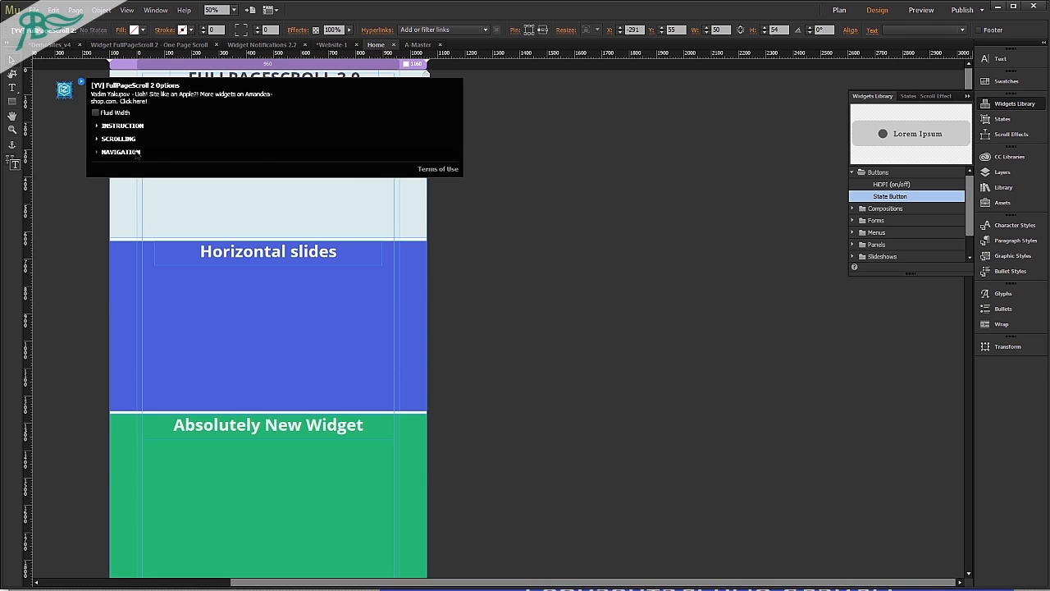
left_click(136, 152)
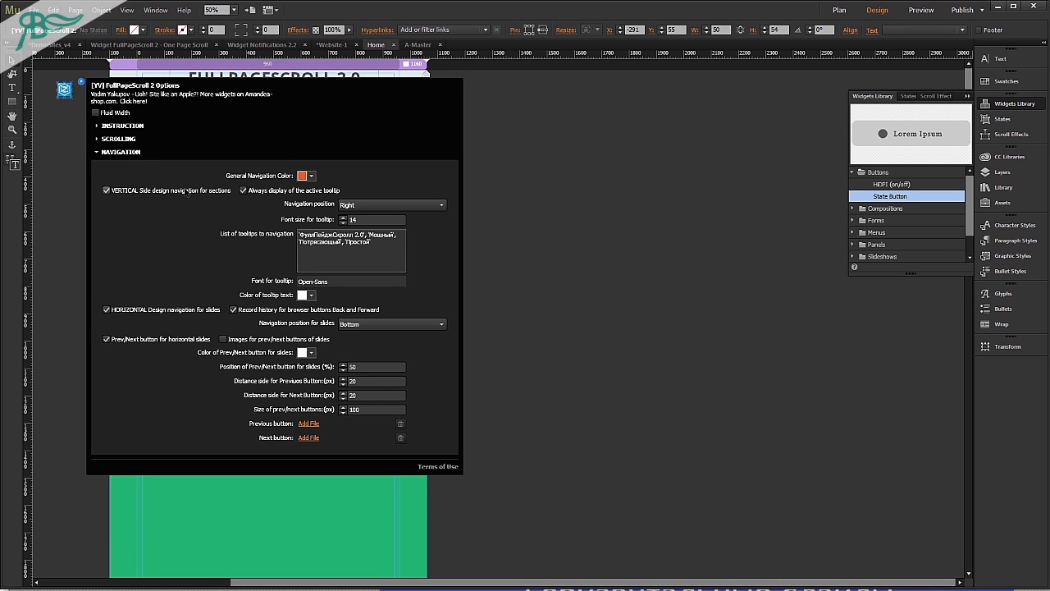
Disable and re-enable the vertical side navigation for sections and the horizontal navigation for slides.
left_click(186, 192)
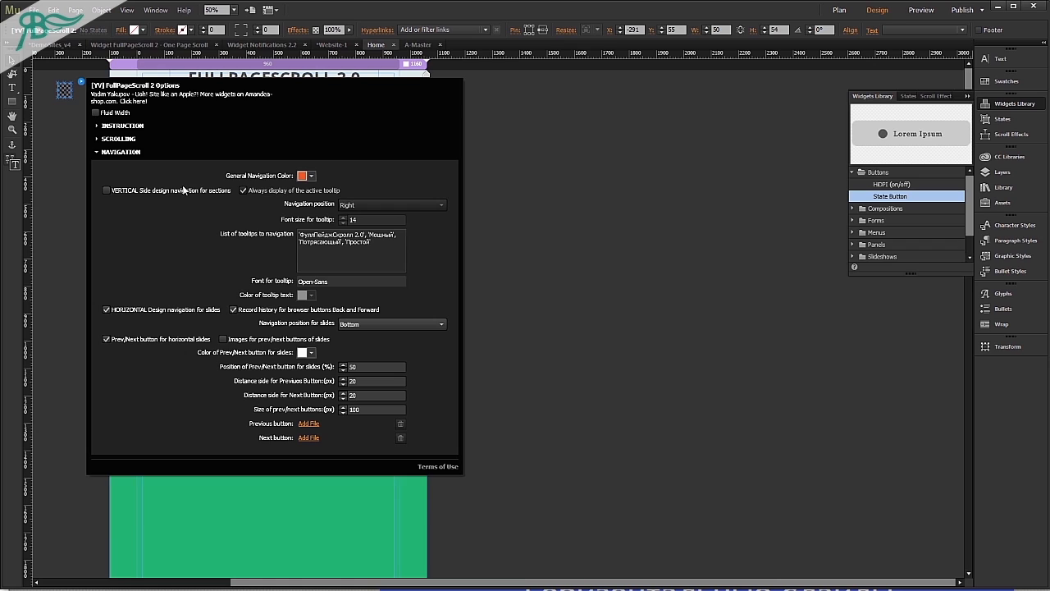
left_click(186, 191)
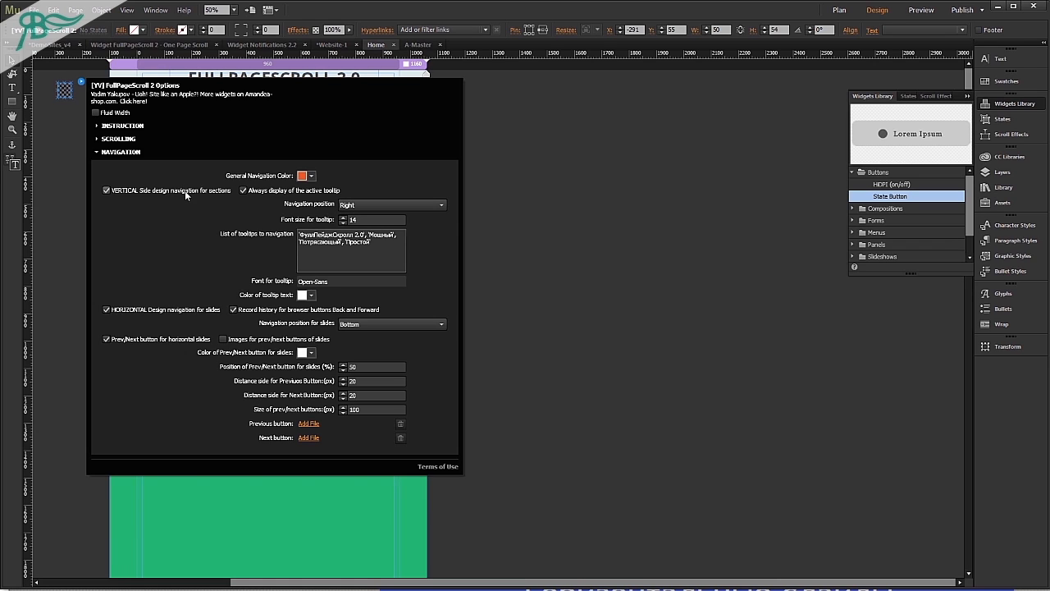
left_click(150, 311)
left_click(145, 307)
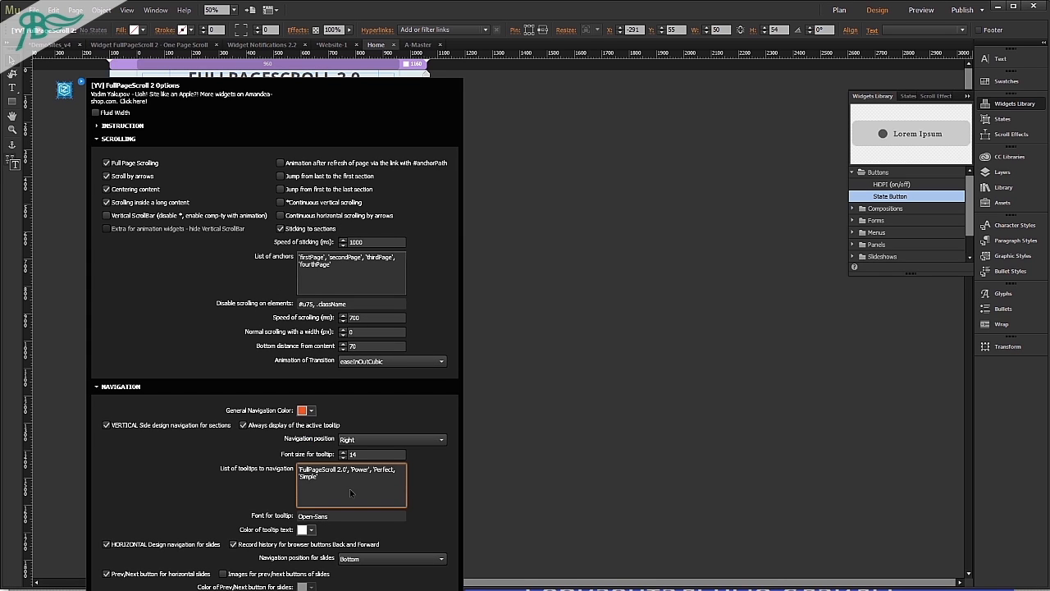
Set the navigation tooltips to FullPageScroll 2.0, Power, Perfect and Simple, and check them across the sections in the browser preview.
key("Return")
key("ctrl+shift+e")
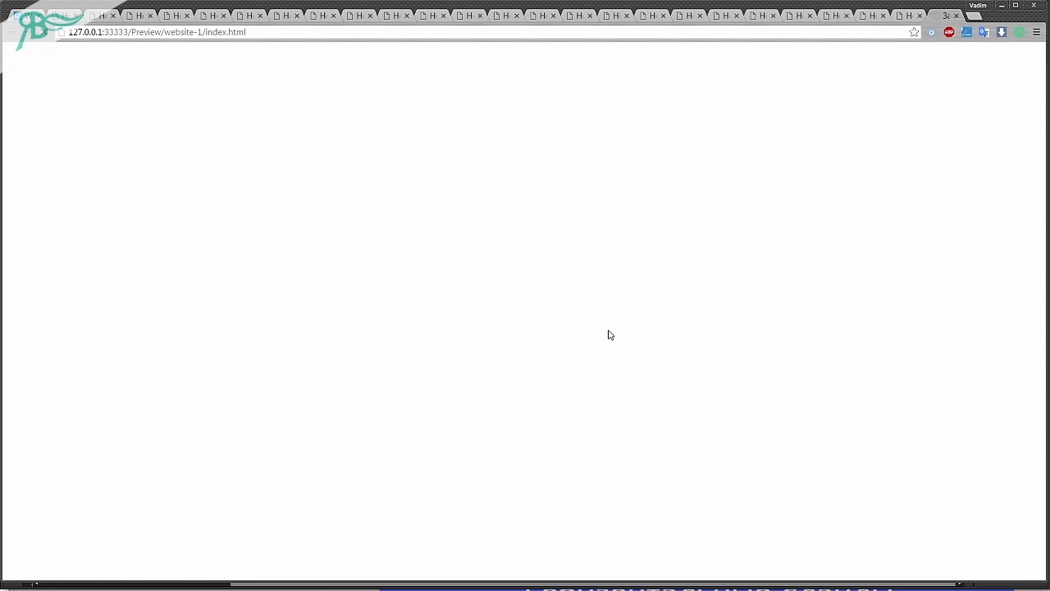
scroll(610, 333, "down", 1)
scroll(612, 342, "up", 1)
scroll(612, 342, "down", 1)
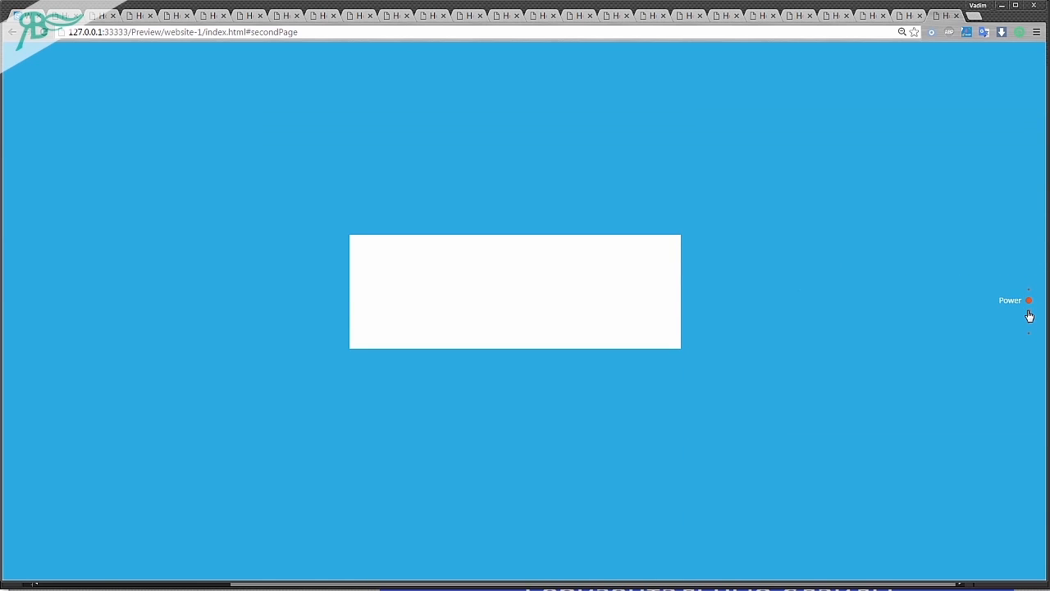
Return to Adobe Muse from the preview and review the navigation position, tooltip list, tooltip font and slide navigation position options.
left_click(1027, 312)
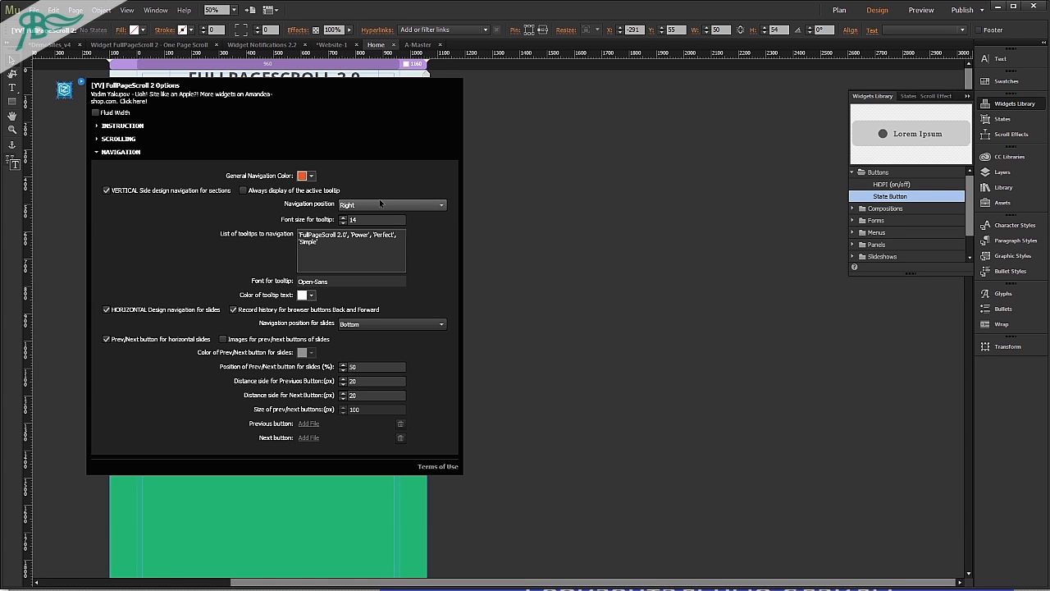
left_click(378, 204)
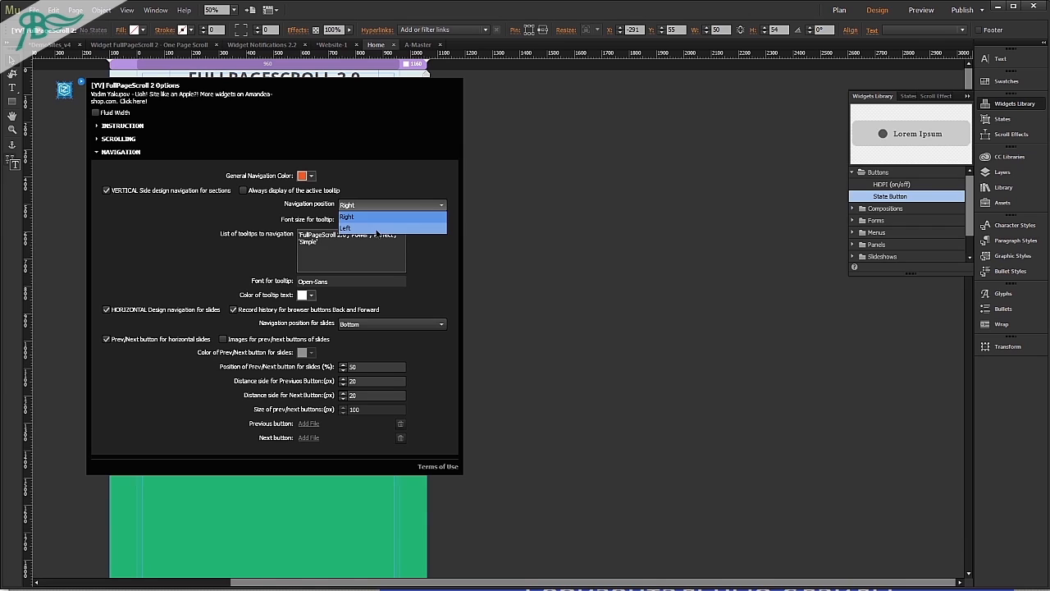
left_click(353, 215)
left_click(327, 251)
key("ctrl+a")
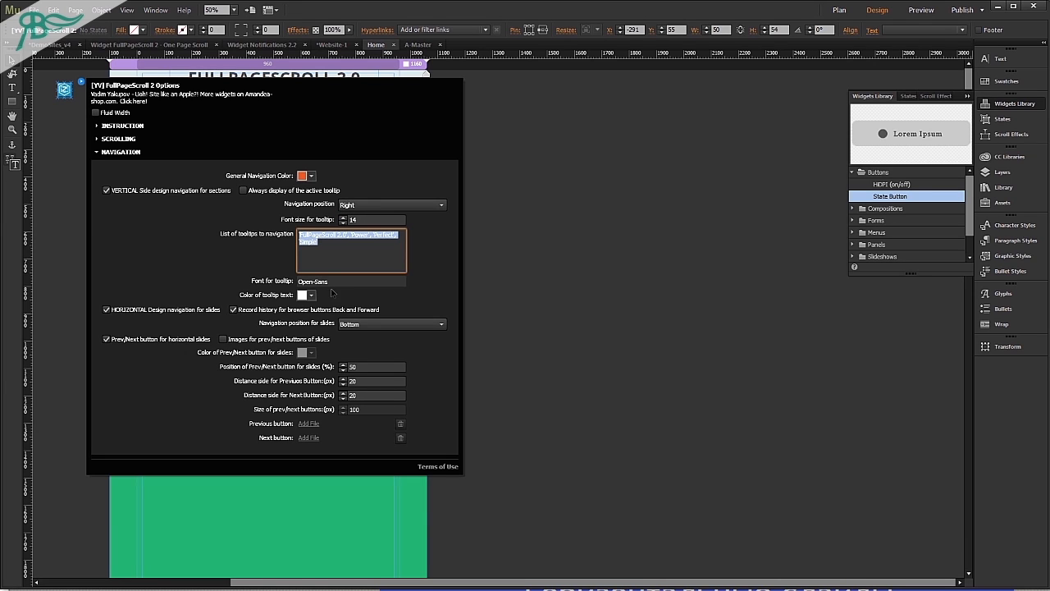
left_click(344, 284)
key("ctrl+a")
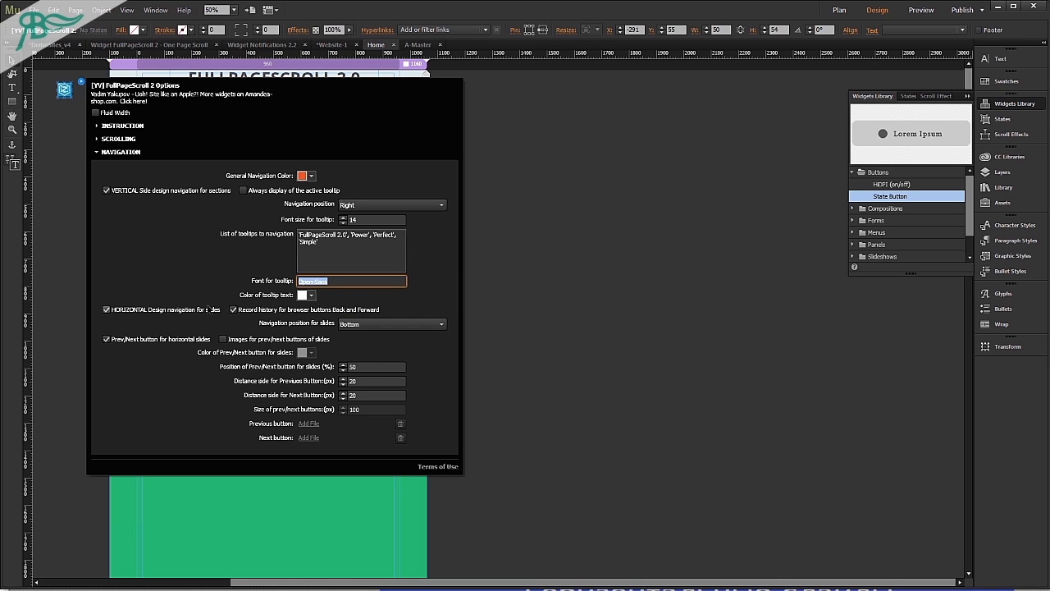
left_click(353, 329)
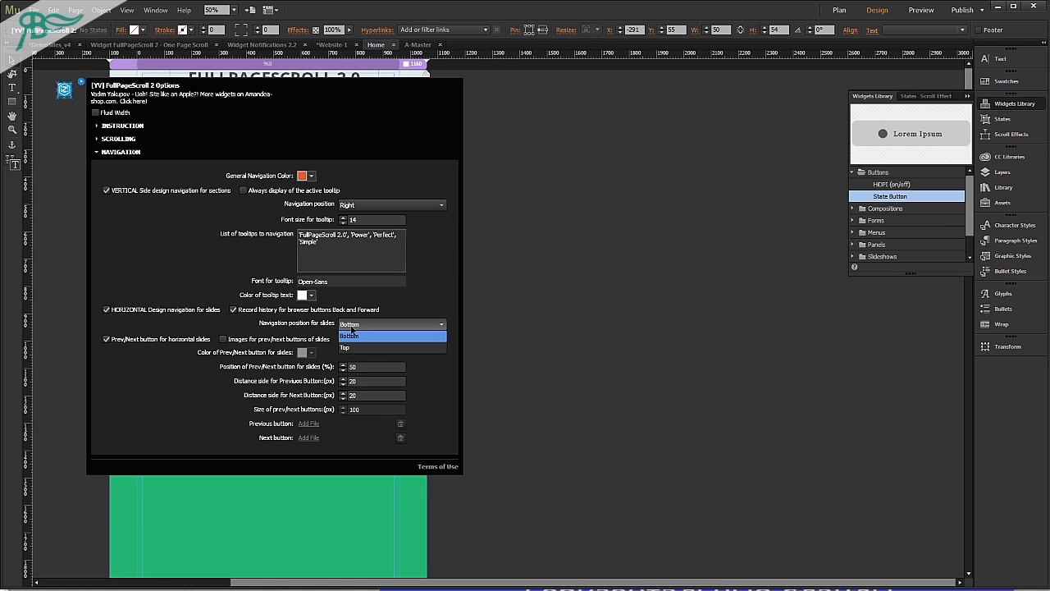
left_click(351, 336)
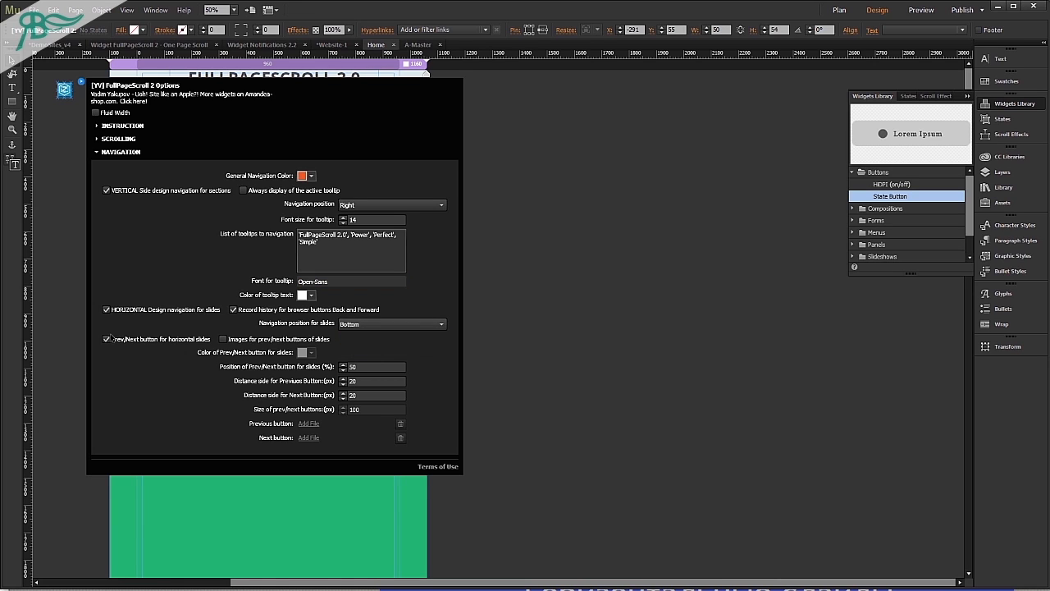
Enable images for the prev/next buttons of slides and use arrow_left.svg as the Previous button image.
left_click(238, 340)
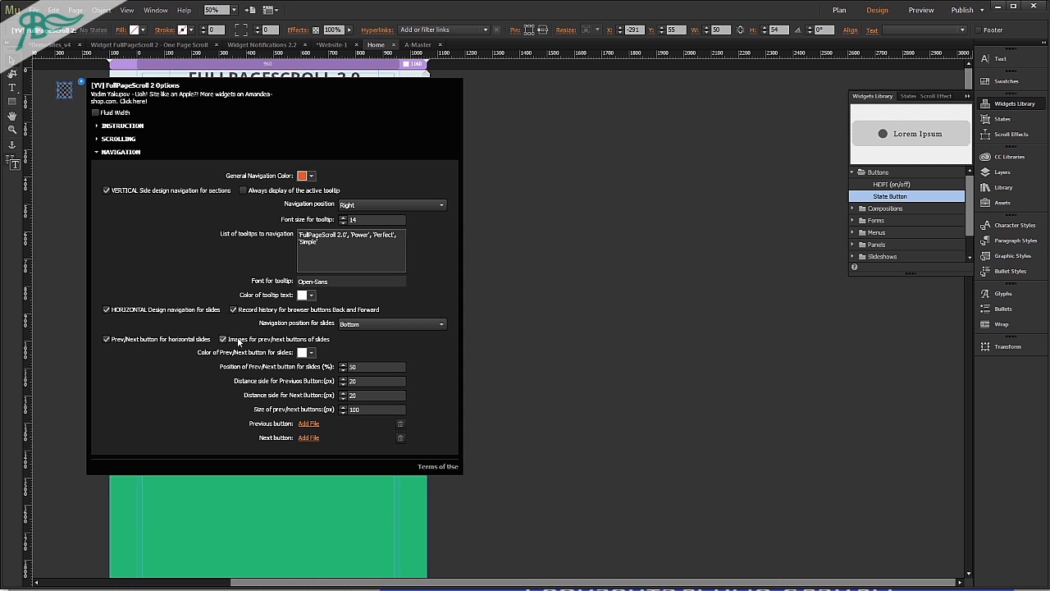
left_click(305, 424)
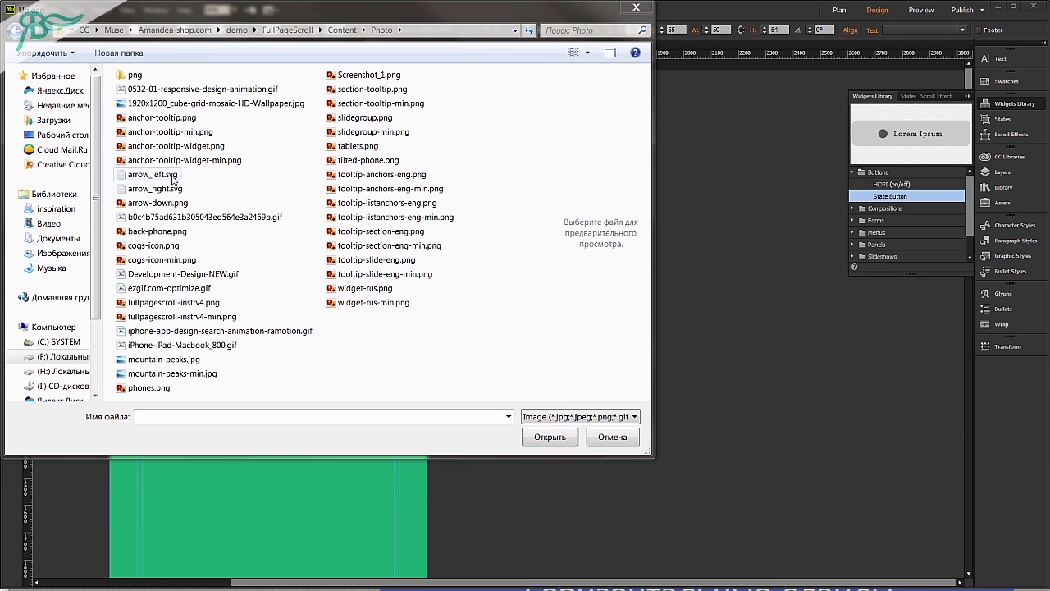
left_click(156, 175)
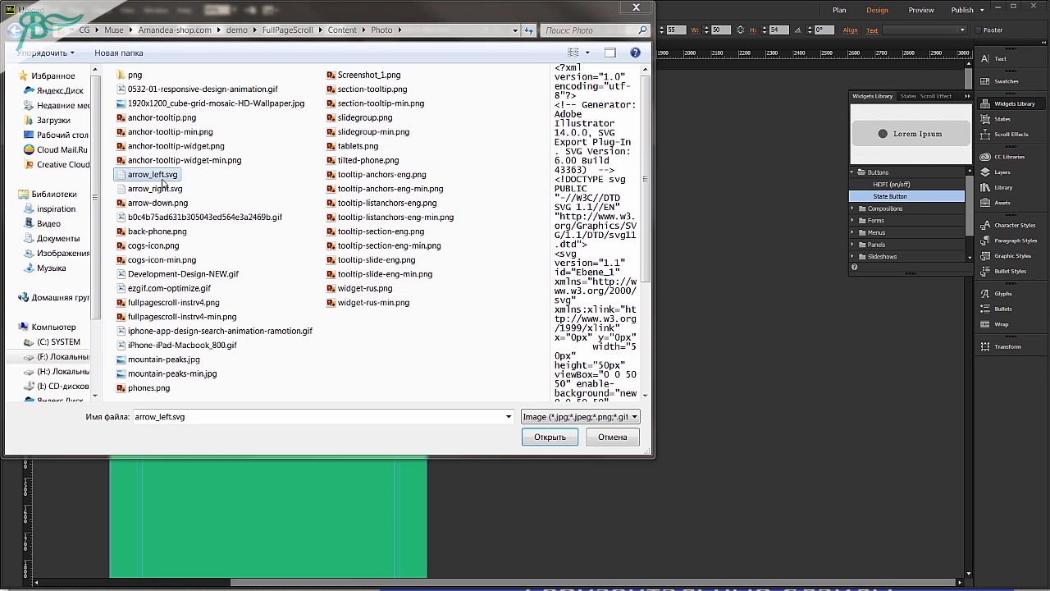
left_click(550, 437)
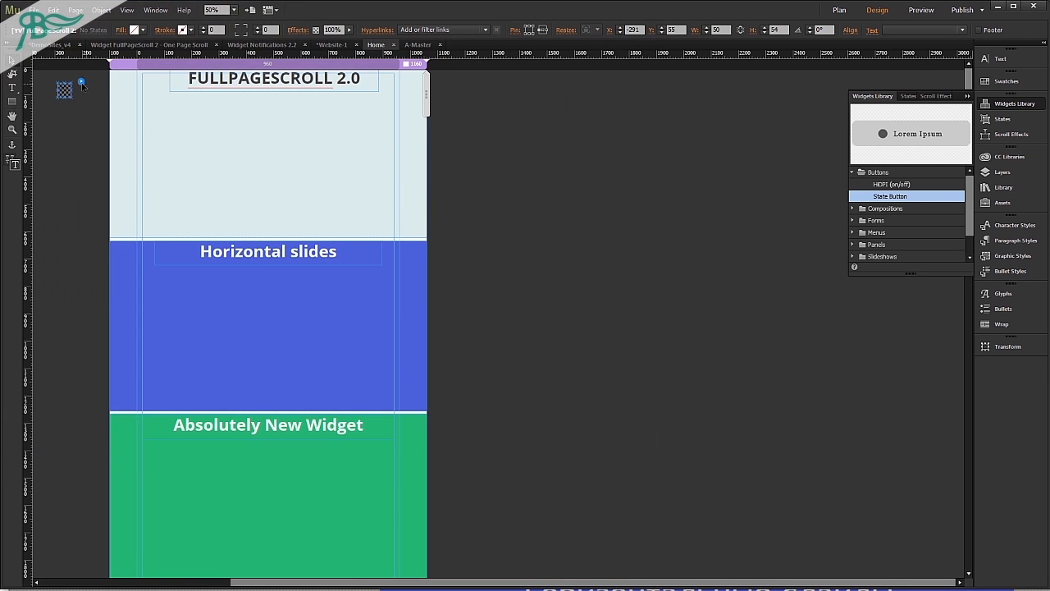
Use arrow_right.svg as the Next button image in the widget's Navigation options.
left_click(81, 83)
left_click(135, 155)
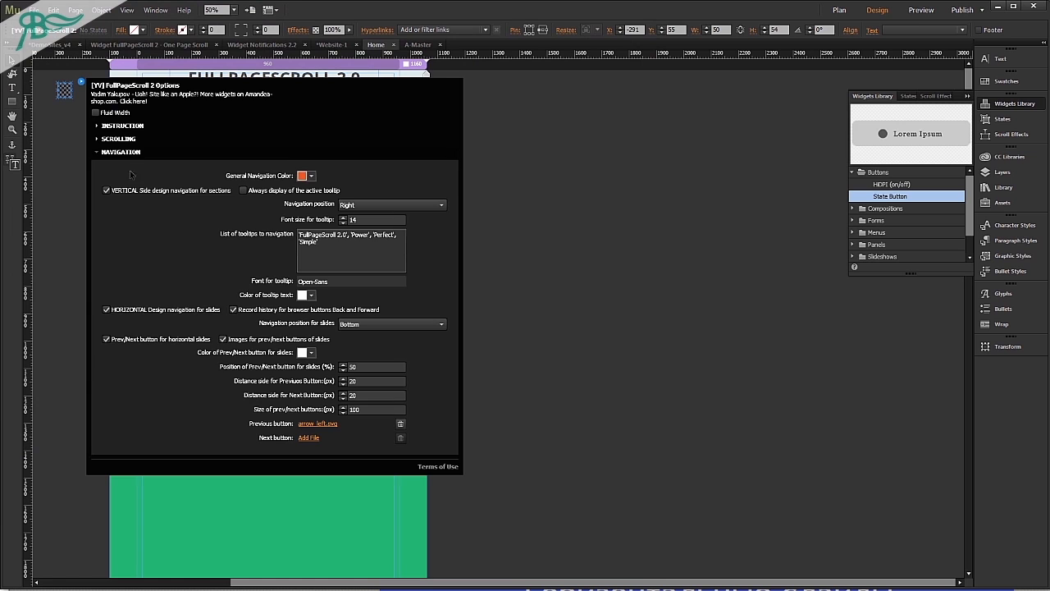
left_click(305, 437)
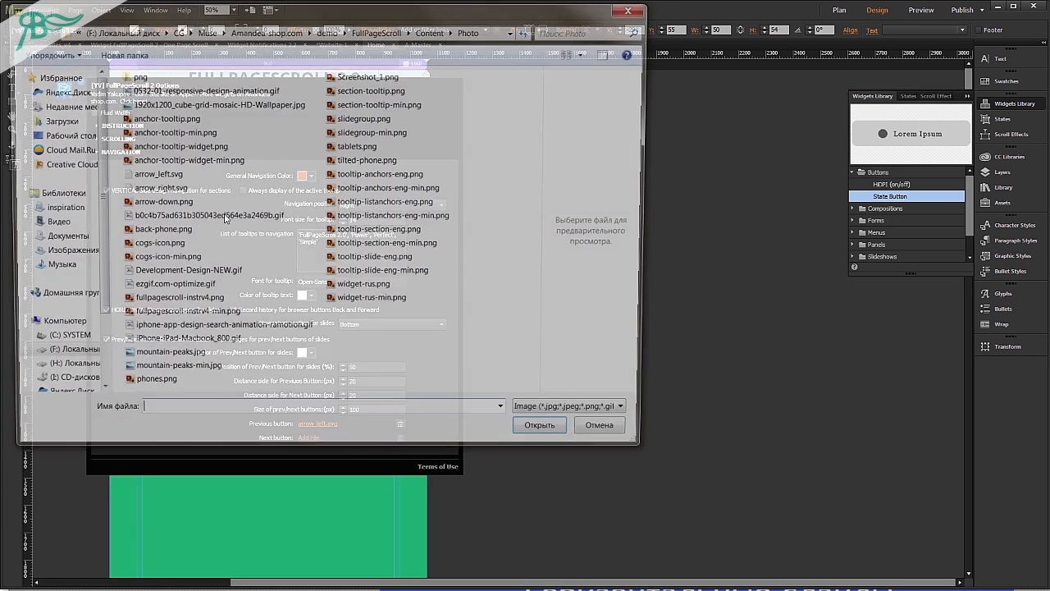
left_click(179, 191)
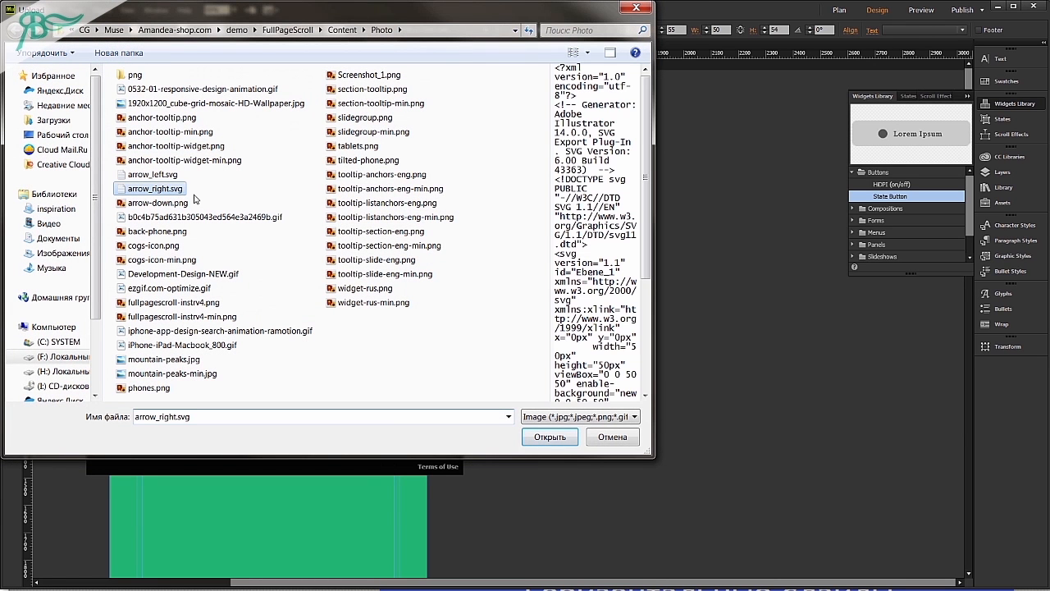
left_click(558, 439)
Set the position of the Prev/Next buttons for slides to 30% in the widget's Navigation options.
left_click(82, 81)
left_click(82, 81)
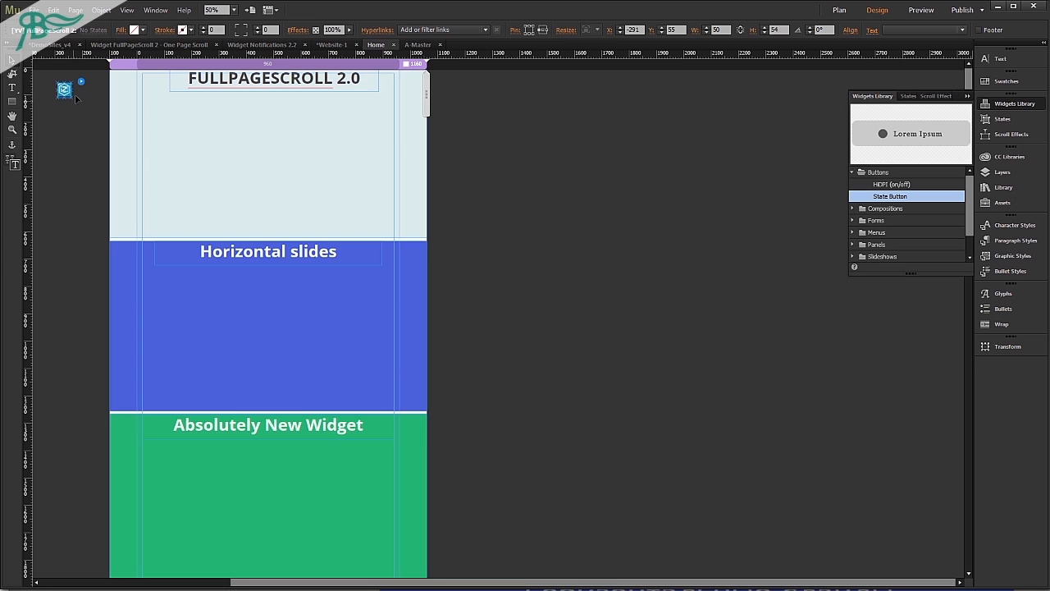
left_click(81, 82)
left_click(123, 153)
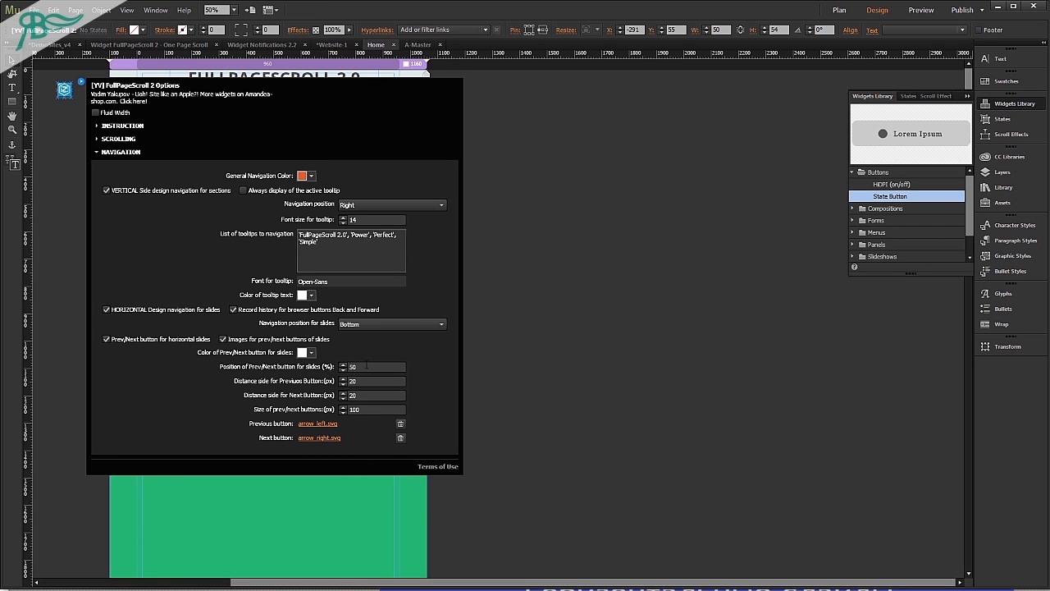
double_click(366, 367)
key("Return")
Set the side distance of both the Previous and the Next button to 50 px.
double_click(363, 382)
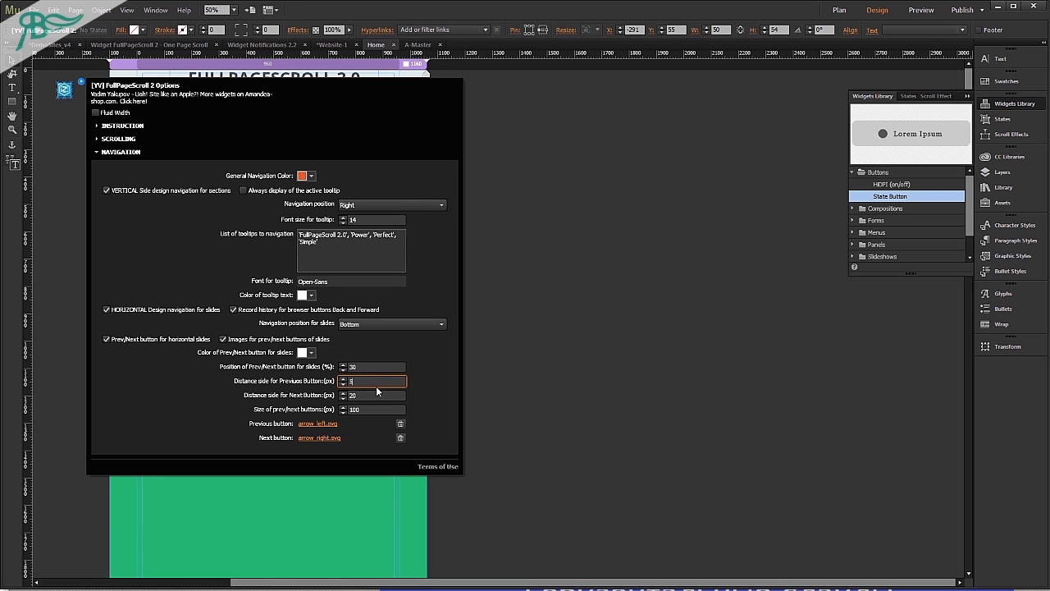
key("Return")
double_click(364, 395)
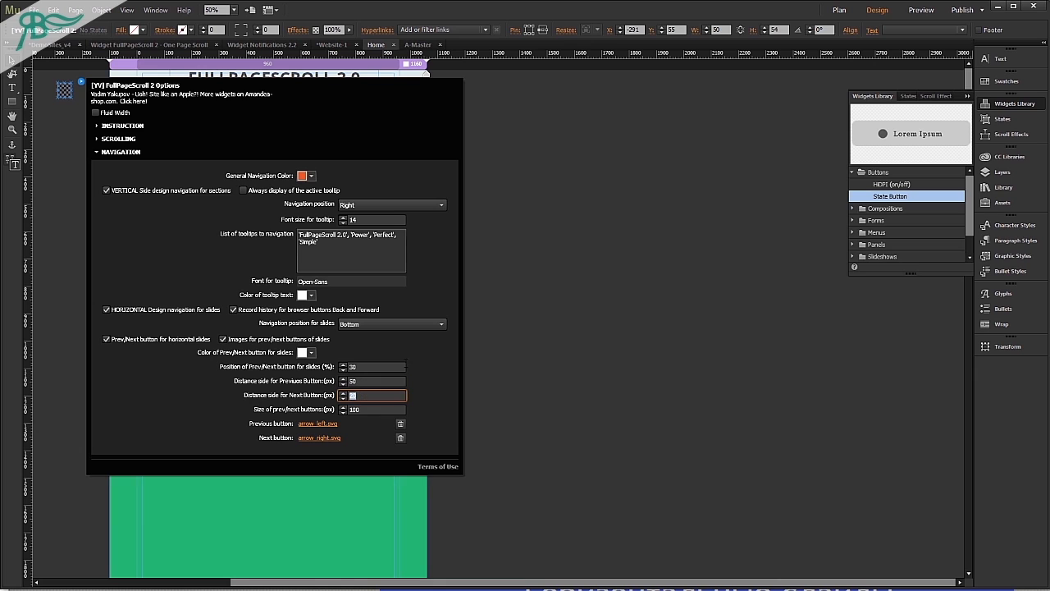
type("50")
key("Return")
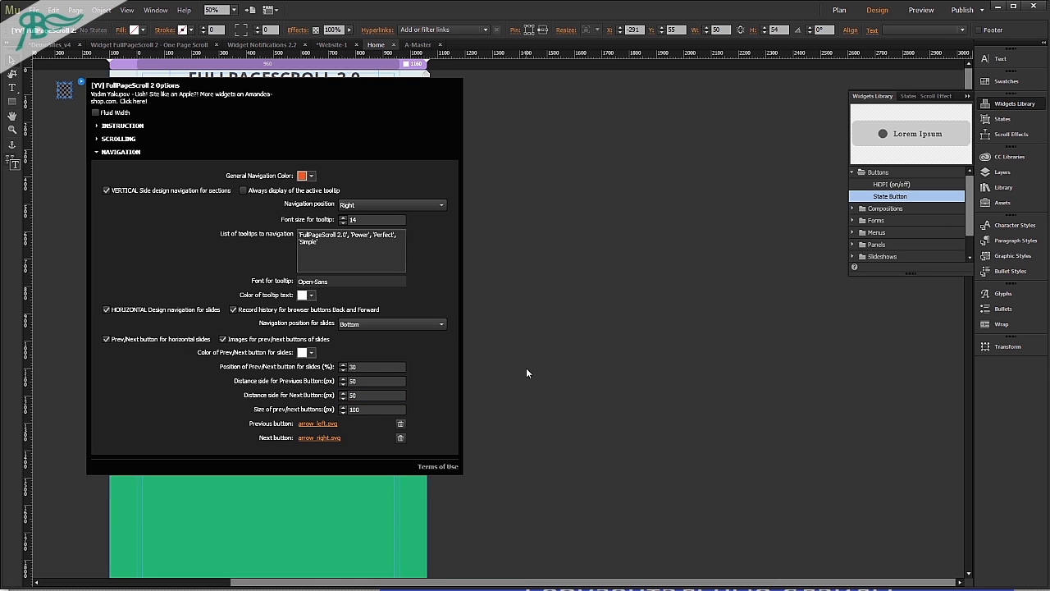
Preview the page in the browser and move forward and back through the horizontal slides with the arrow buttons.
left_click(557, 378)
key("ctrl+alt+shift+e")
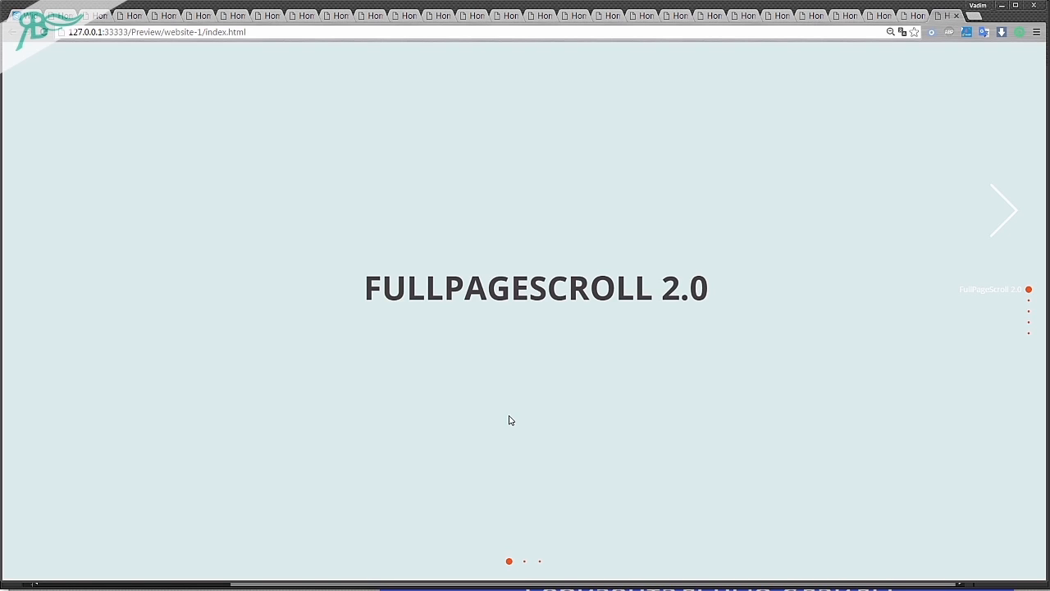
left_click(1012, 206)
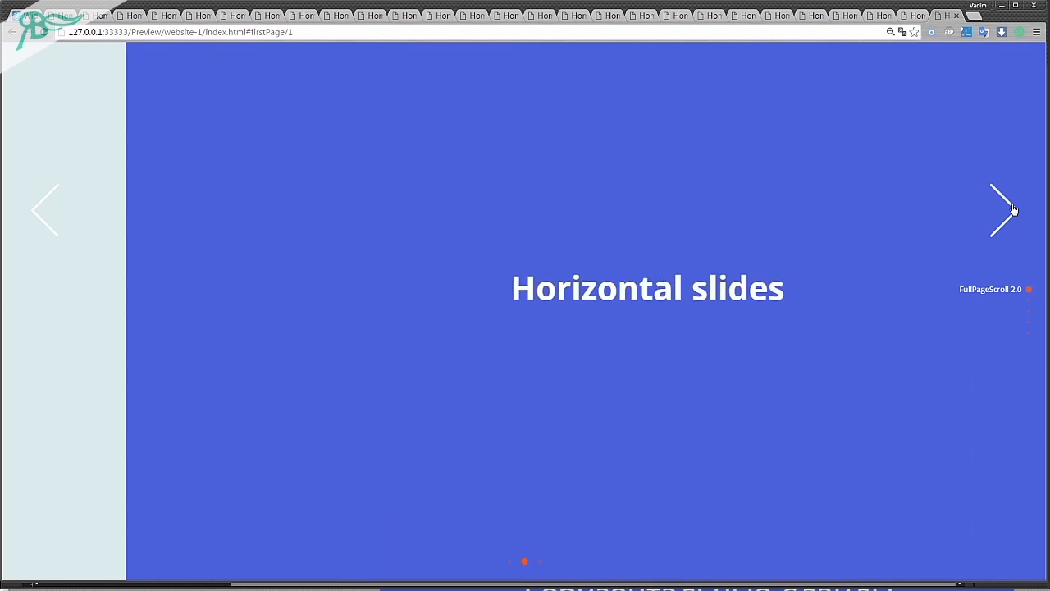
left_click(1013, 204)
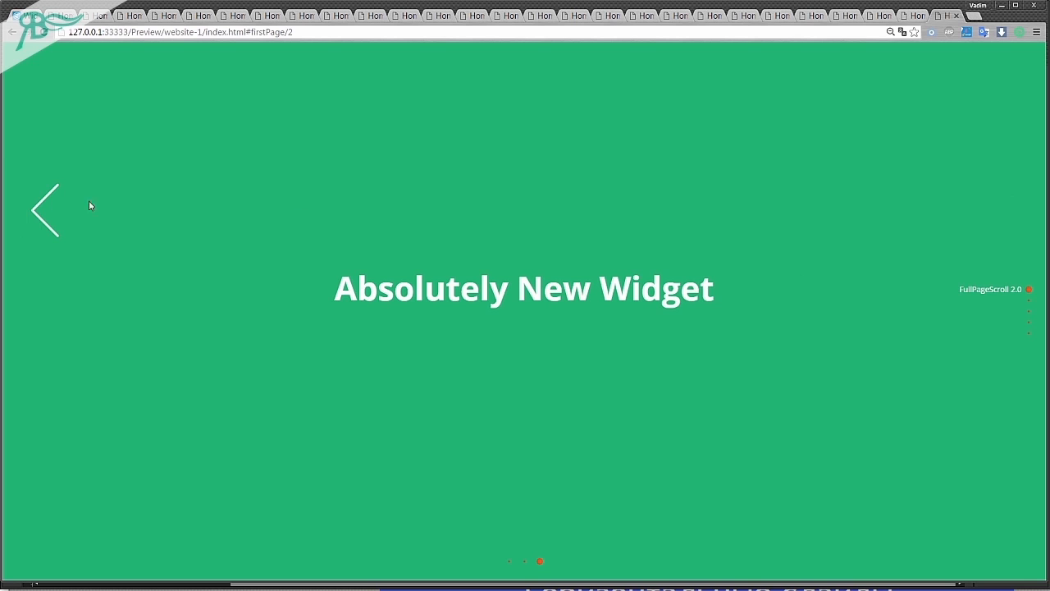
left_click(46, 210)
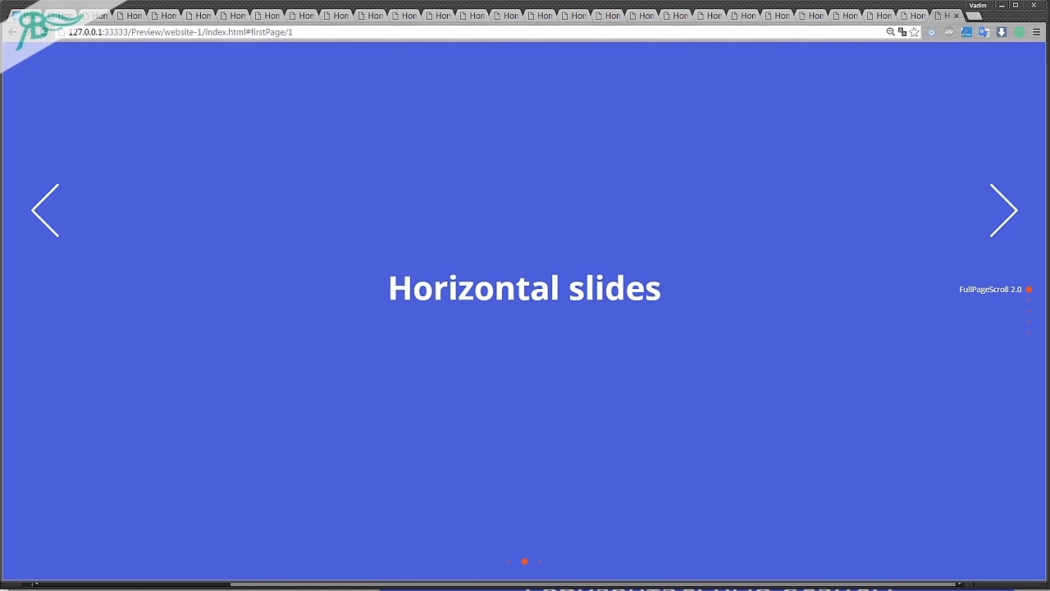
Return to Adobe Muse and toggle the images for prev/next buttons of slides, leaving the option disabled.
key("alt+Tab")
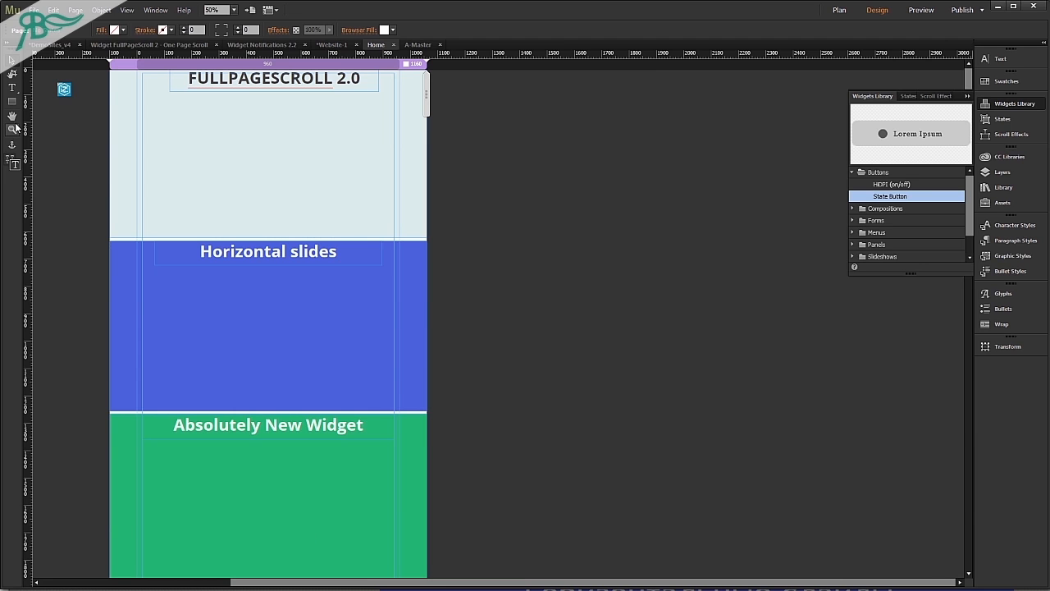
left_click(65, 95)
left_click(81, 82)
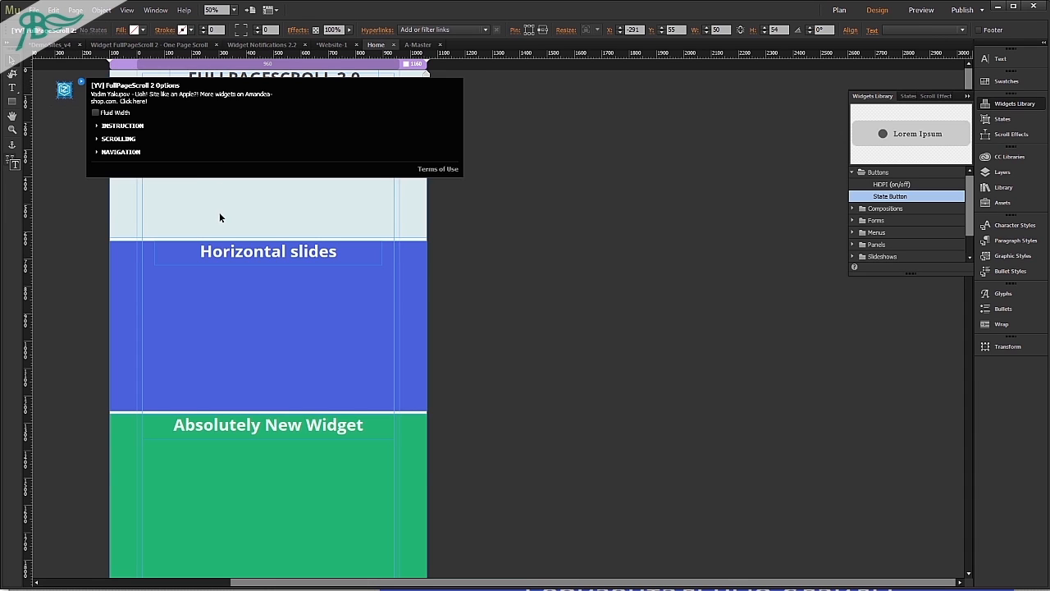
left_click(141, 155)
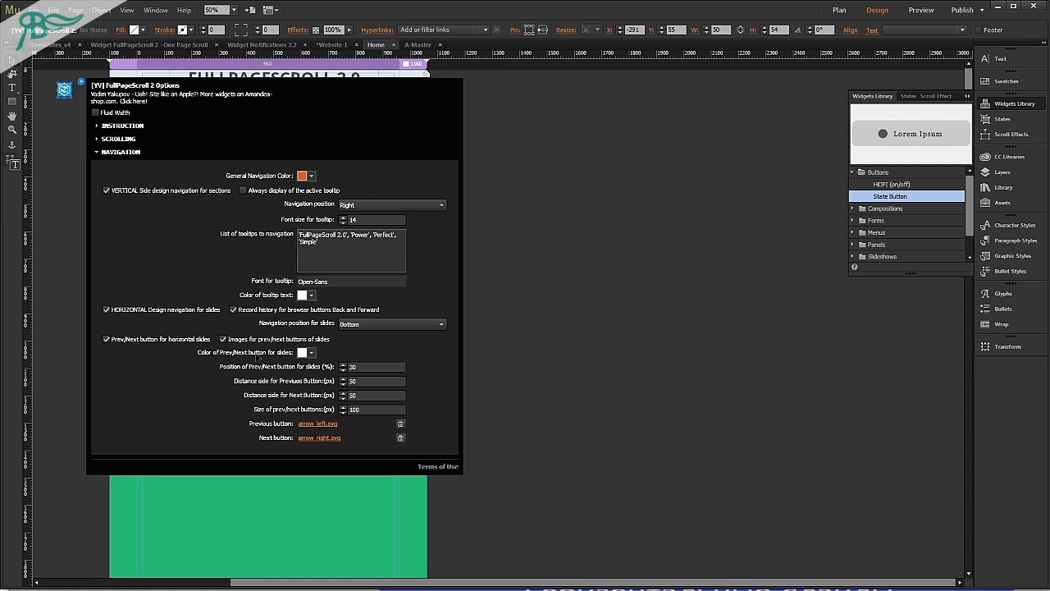
left_click(223, 339)
left_click(238, 342)
left_click(238, 342)
left_click(238, 343)
left_click(238, 343)
left_click(238, 343)
left_click(238, 343)
left_click(238, 343)
left_click(238, 343)
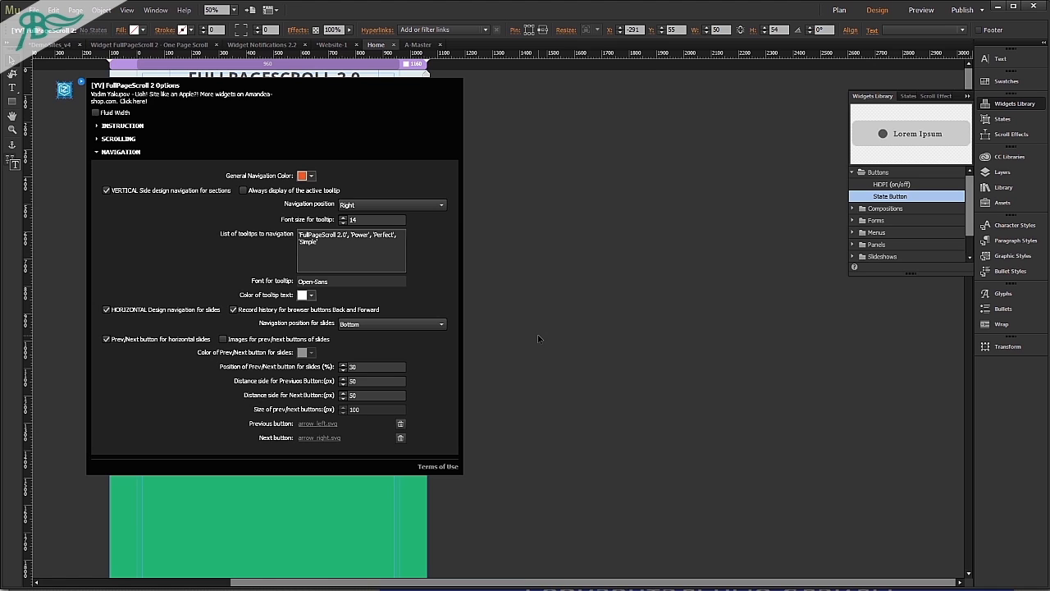
left_click(492, 320)
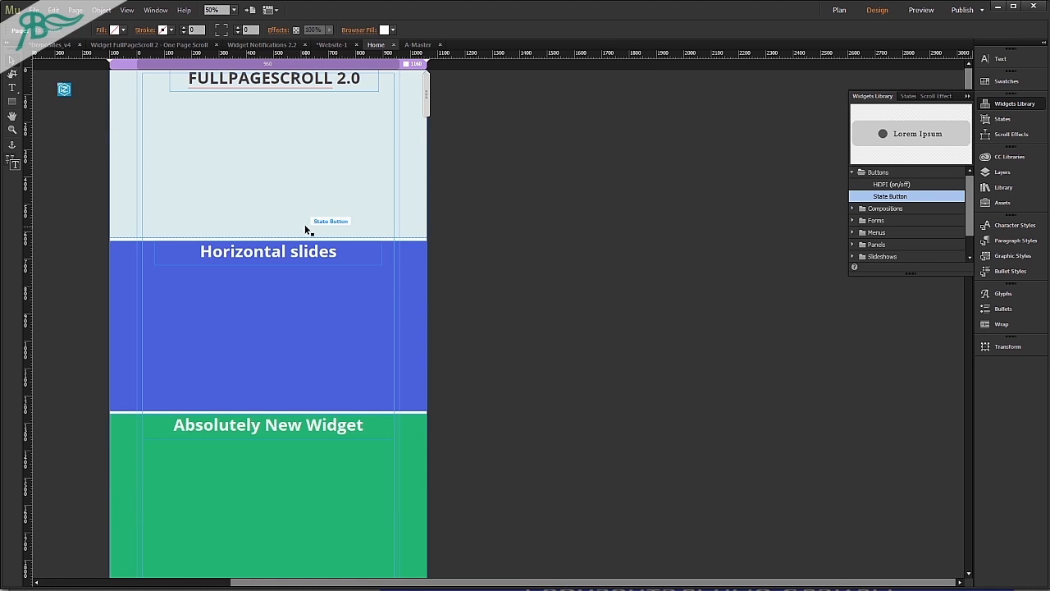
Open the Scrolling options of the FullPageScroll 2 widget.
left_click(66, 89)
left_click(81, 82)
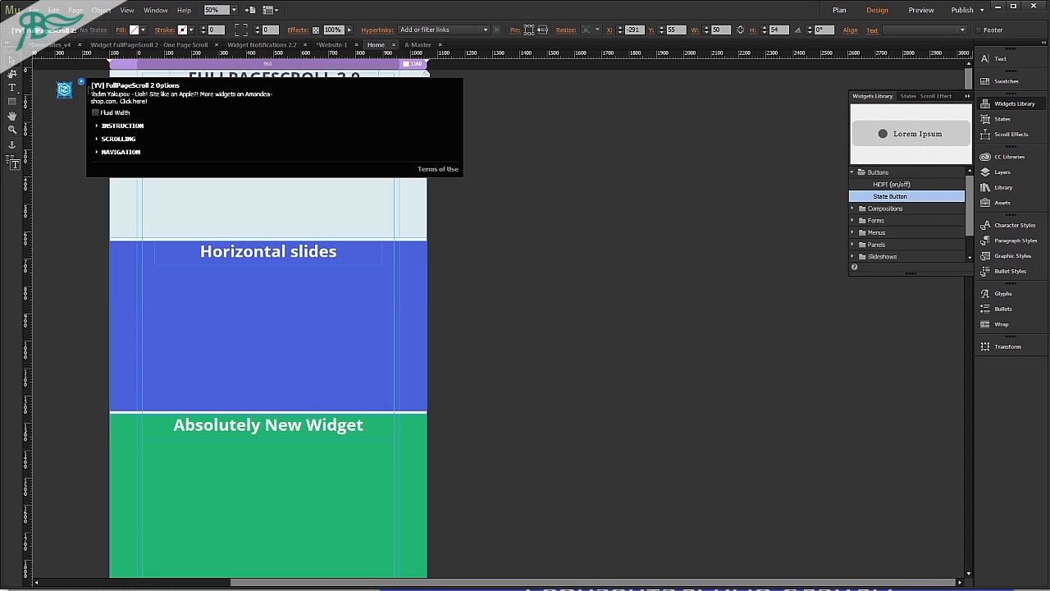
left_click(119, 139)
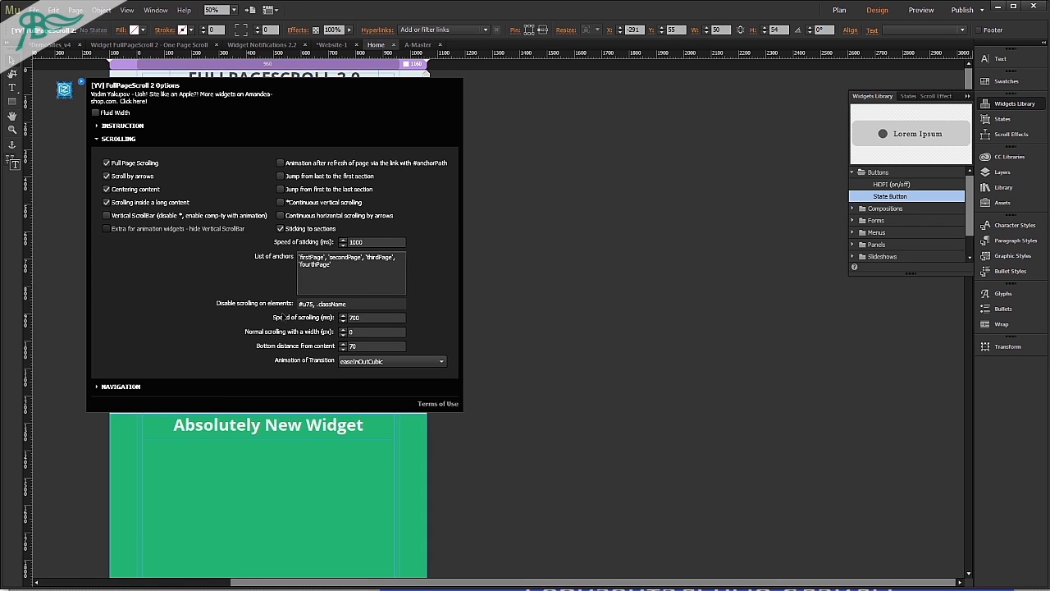
Review the Disable scrolling on elements and List of anchors fields in the widget's scrolling options, and close the options.
left_click(301, 305)
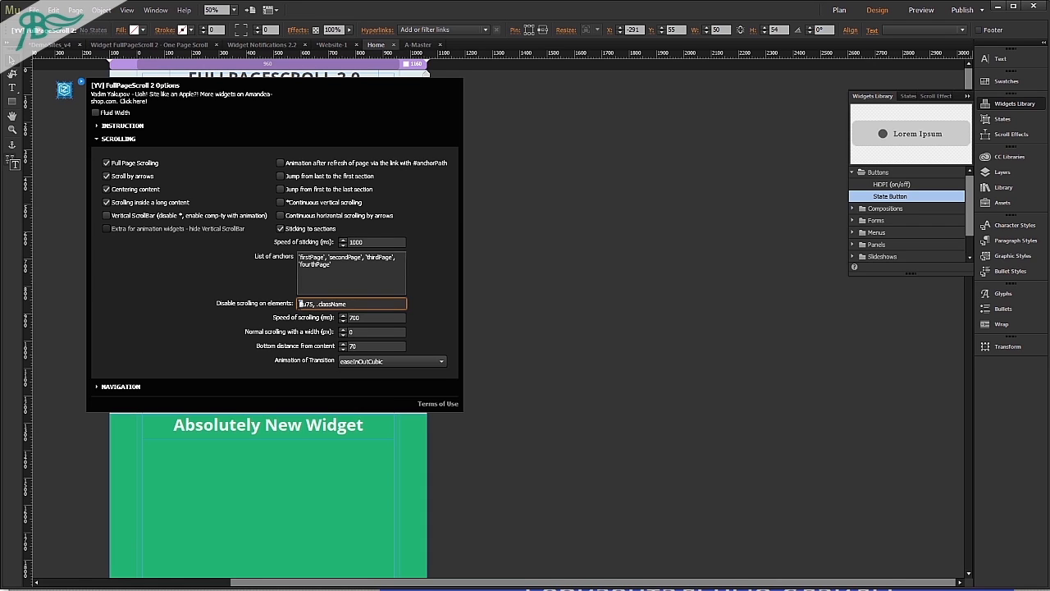
left_click(319, 305)
left_click(352, 269)
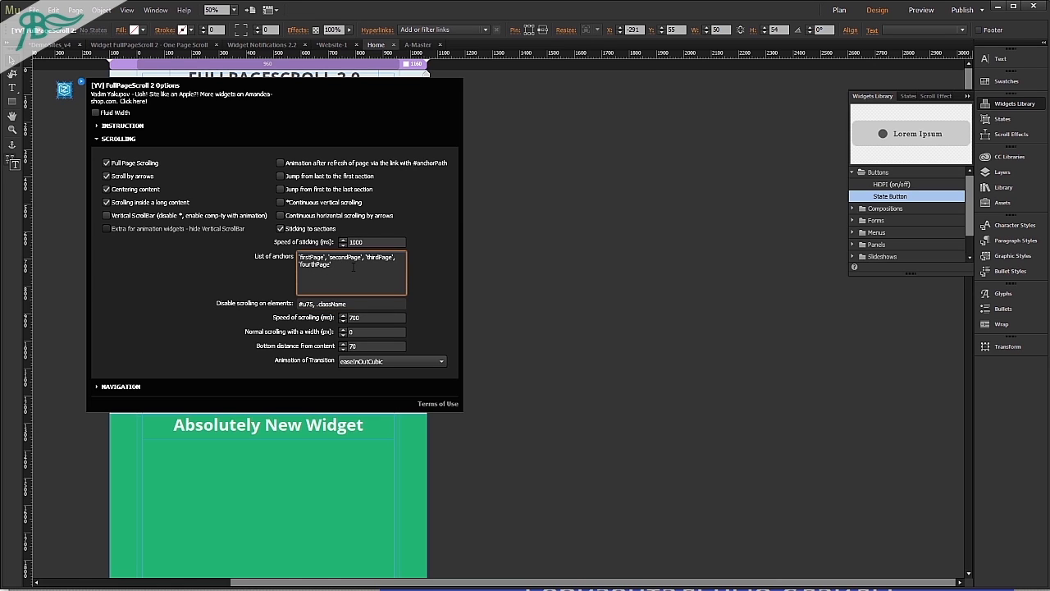
left_click(609, 285)
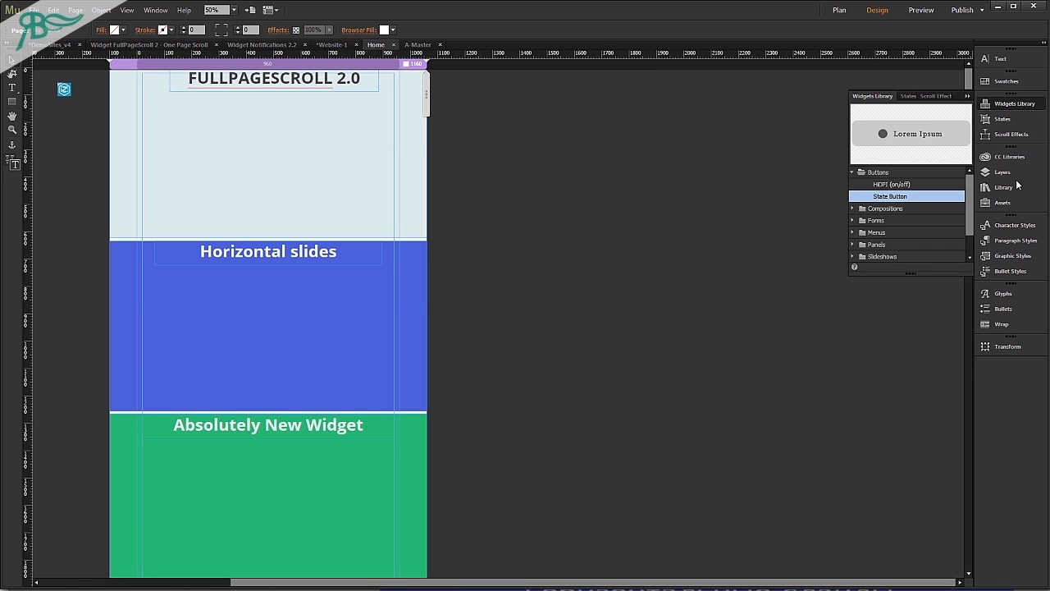
Place the Navigation for Horizontal SLIDES item from the FullPageScroll 2 ENG v4 library beside the page, below the widget icon.
left_click(993, 189)
left_click(900, 178)
left_click(909, 189)
left_click(910, 203)
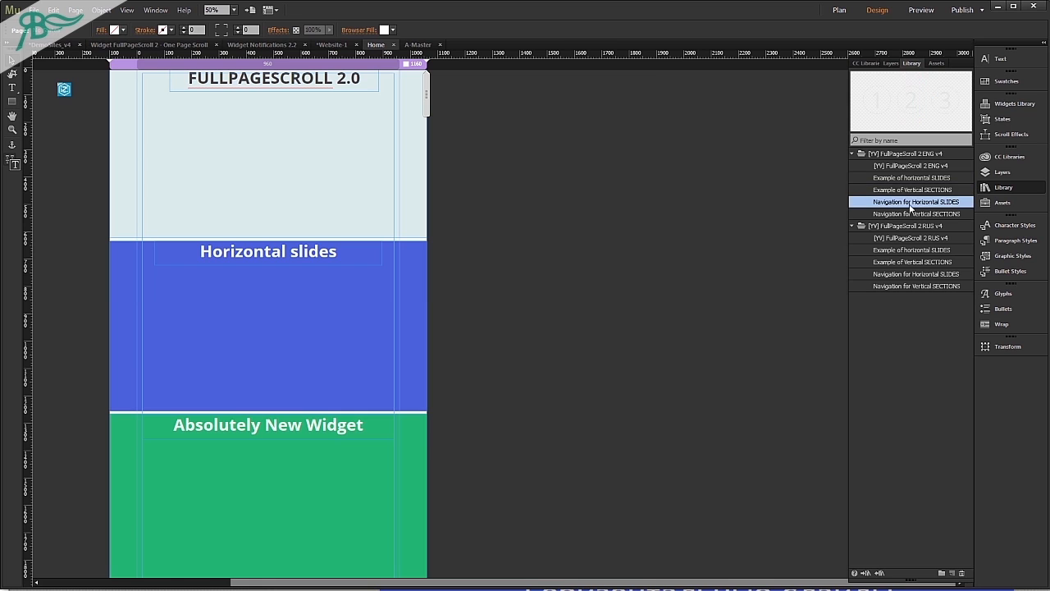
left_click_drag(521, 582, 435, 584)
left_click_drag(909, 209, 163, 152)
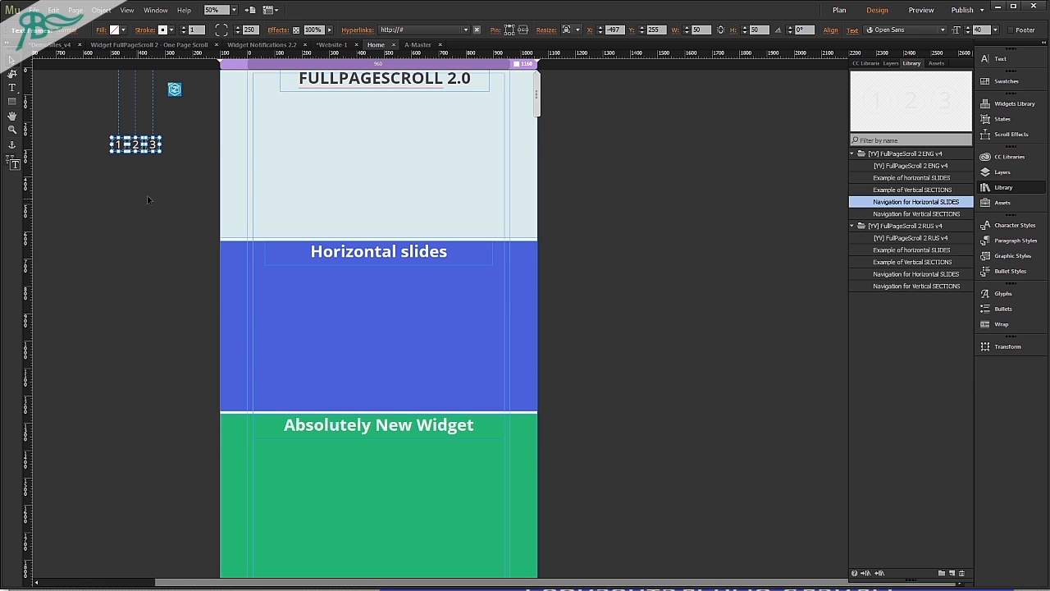
Change the fill of the first section, FULLPAGESCROLL 2.0, to a yellow swatch.
left_click(330, 145)
left_click(115, 31)
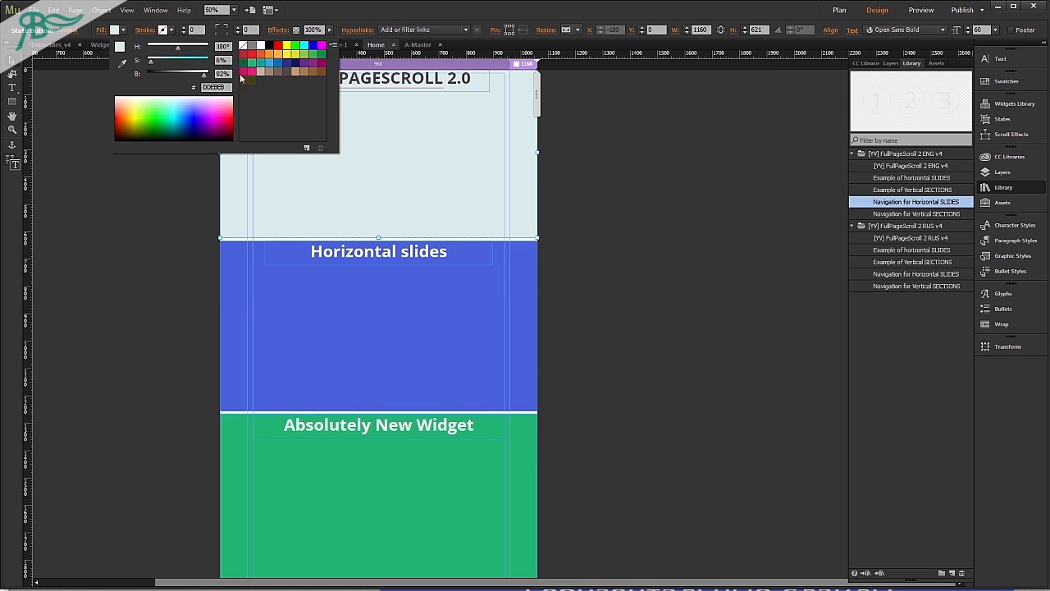
left_click(242, 79)
Move the three horizontal navigation buttons together onto the yellow section below its title, to about X 423, Y 485.
left_click_drag(80, 121, 169, 160)
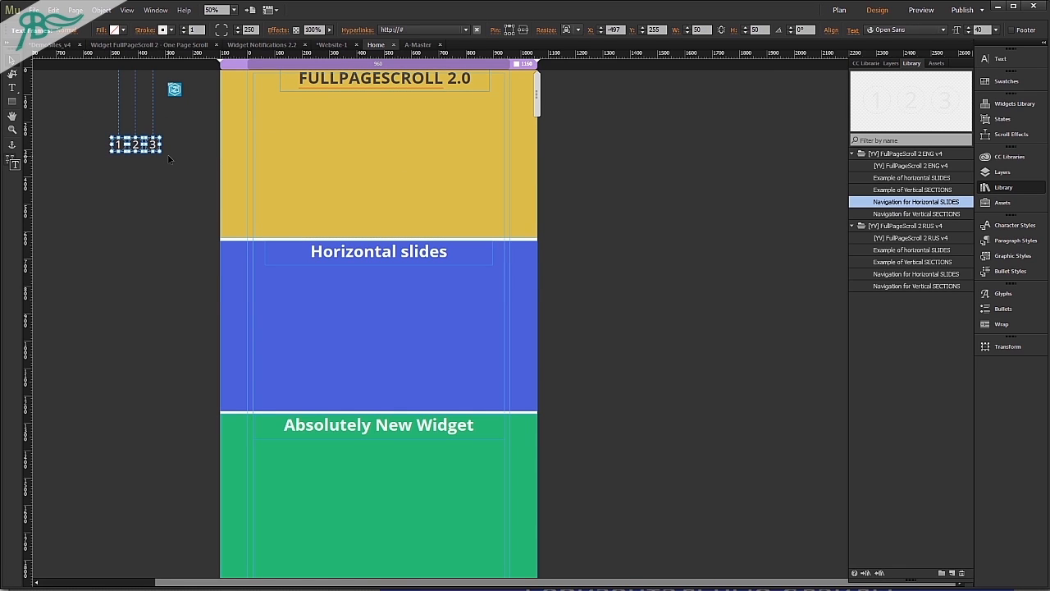
key("shift+Right")
key("shift+Right")
key("shift+Right")
key("shift+Right")
key("shift+Right")
key("shift+Right")
key("shift+Right")
key("shift+Right")
key("shift+Right")
key("shift+Right")
key("shift+Right")
key("shift+Right")
key("shift+Right")
key("shift+Right")
key("shift+Right")
key("shift+Right")
key("shift+Right")
key("shift+Right")
key("shift+Right")
key("shift+Right")
key("shift+Right")
key("shift+Right")
key("shift+Right")
key("shift+Right")
key("shift+Right")
key("shift+Right")
key("shift+Right")
key("shift+Right")
key("shift+Right")
key("shift+Right")
key("shift+Right")
key("shift+Right")
key("shift+Right")
key("shift+Right")
key("shift+Right")
key("shift+Right")
key("shift+Right")
key("shift+Right")
key("shift+Right")
key("shift+Right")
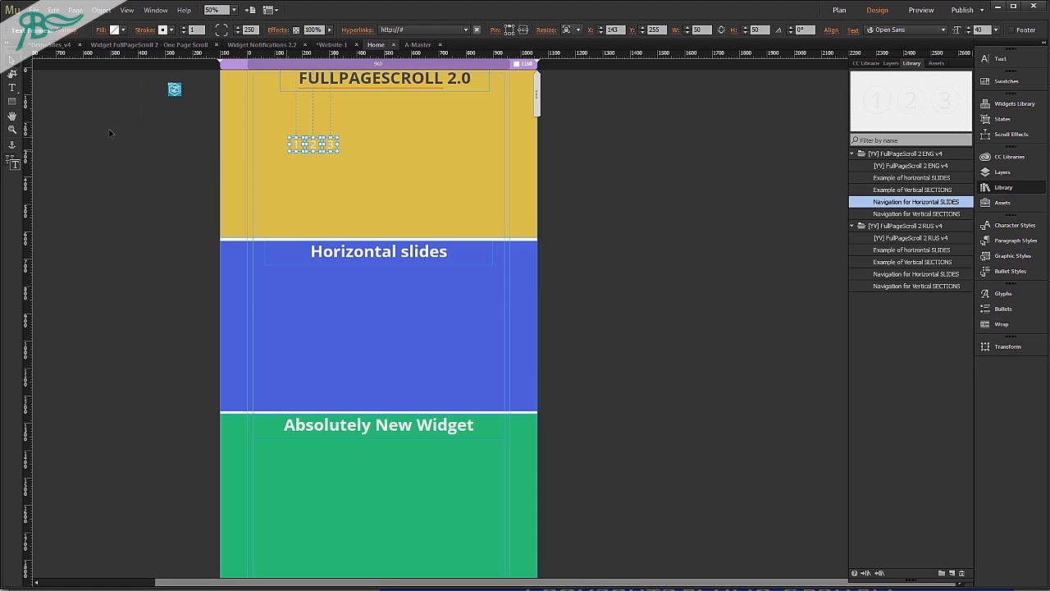
key("shift+Down")
key("shift+Down")
key("shift+Down")
key("shift+Down")
key("shift+Down")
key("shift+Down")
key("shift+Down")
key("shift+Down")
key("shift+Down")
key("shift+Down")
key("shift+Down")
key("shift+Down")
key("shift+Down")
key("shift+Down")
key("shift+Down")
key("shift+Down")
key("shift+Down")
key("shift+Down")
key("shift+Down")
key("shift+Down")
key("shift+Left")
key("shift+Left")
key("shift+Left")
key("shift+Left")
key("shift+Down")
key("shift+Down")
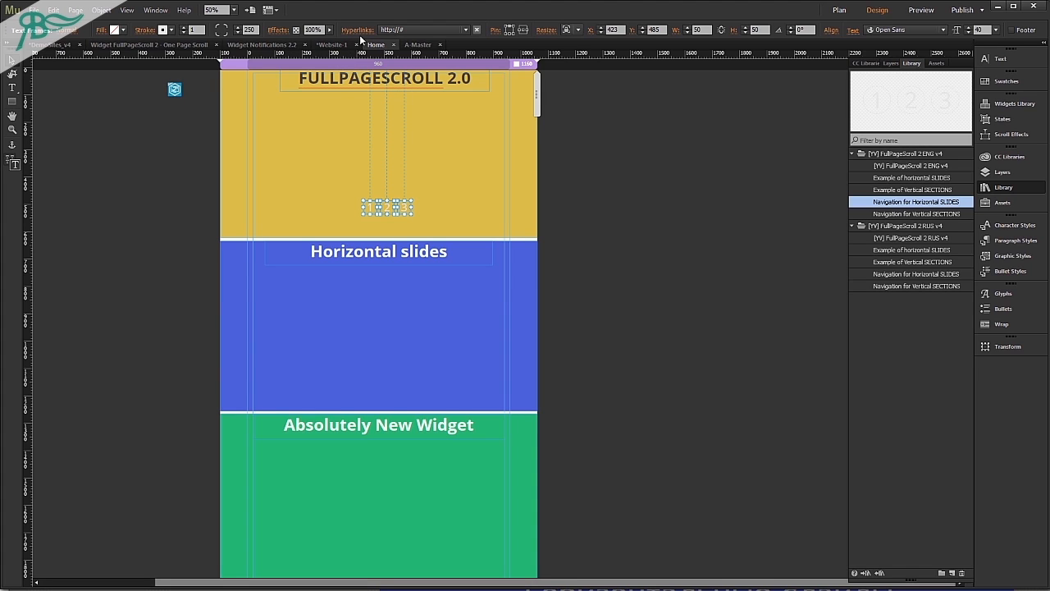
Inspect the hyperlink target and link tooltip of horizontal navigation button 1.
left_click(362, 30)
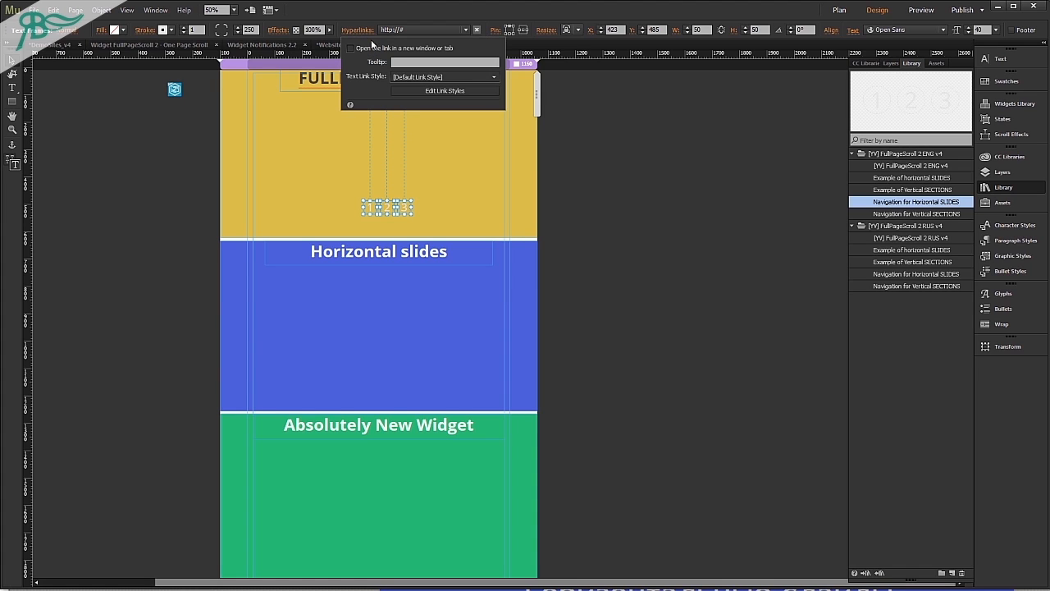
left_click(351, 210)
left_click(370, 206)
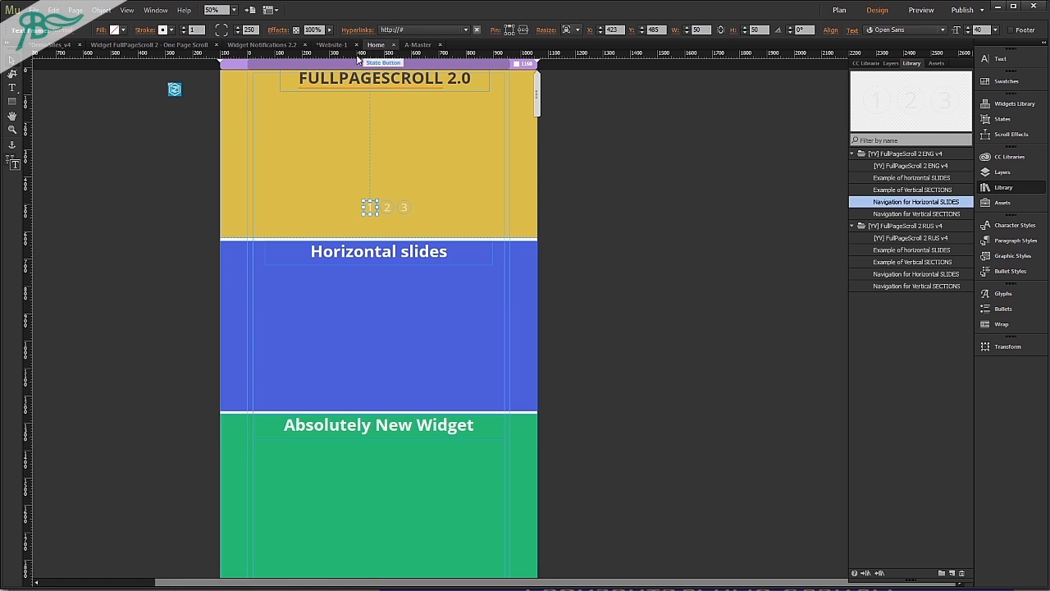
left_click(353, 30)
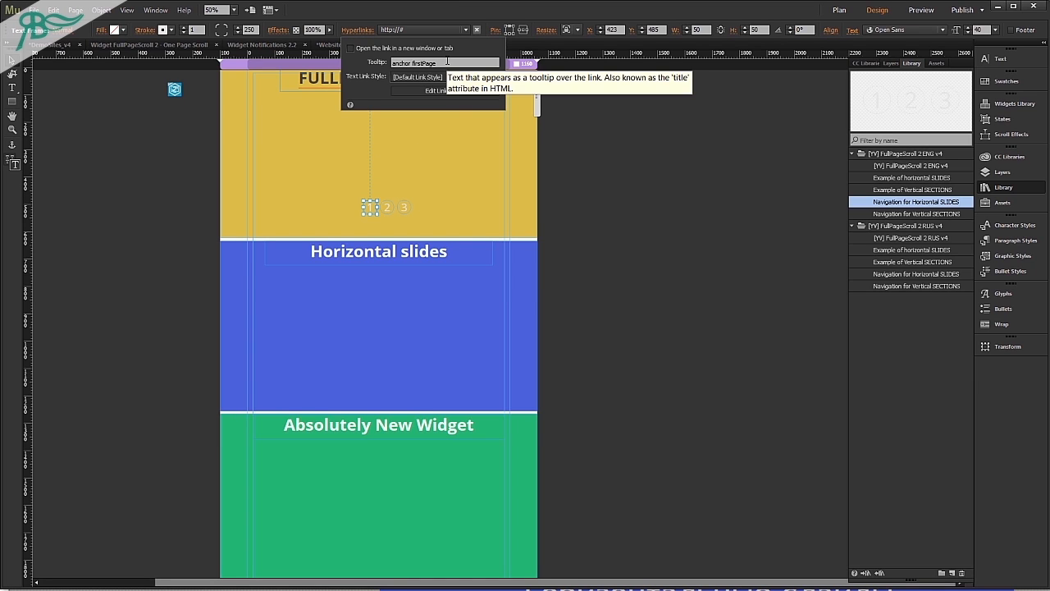
left_click(578, 142)
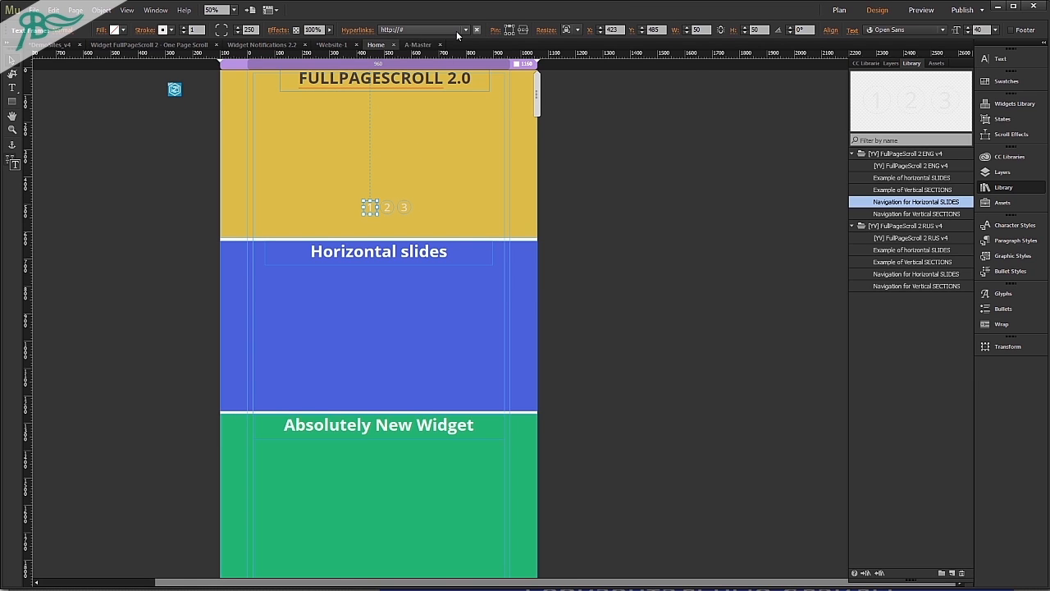
left_click(431, 29)
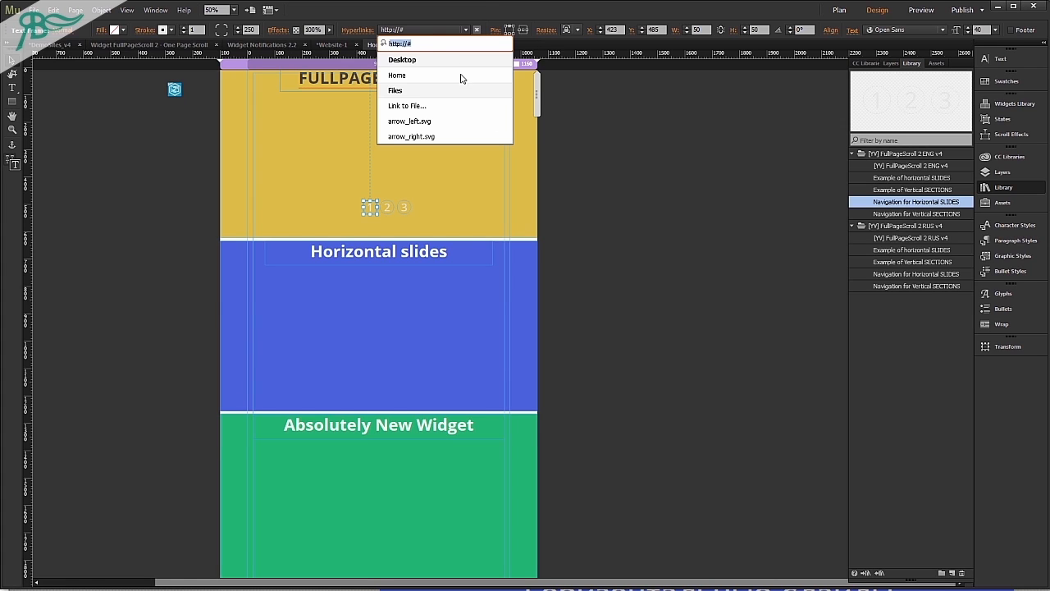
left_click(386, 207)
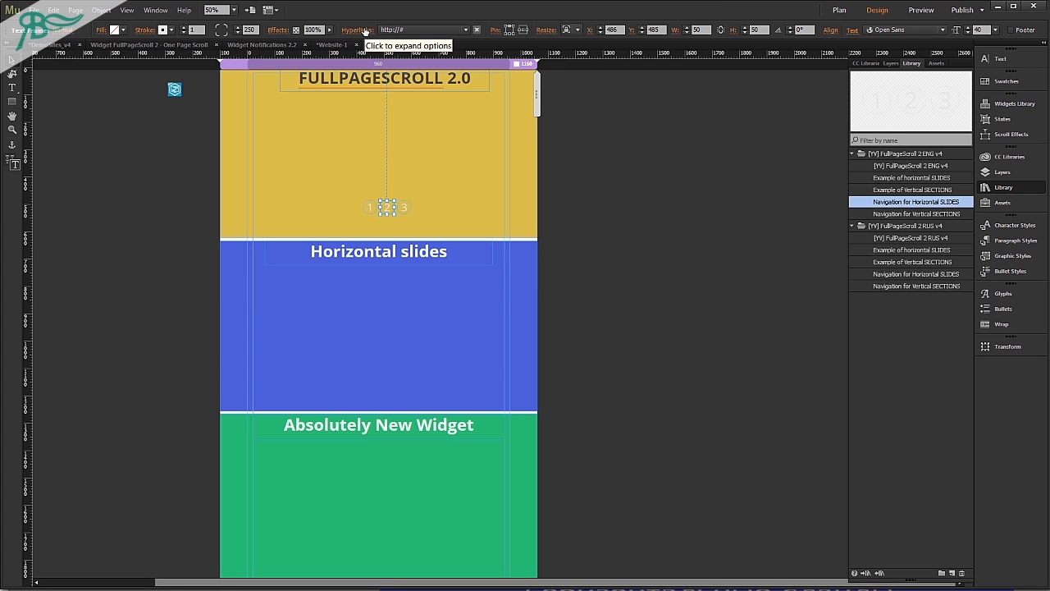
left_click(369, 206)
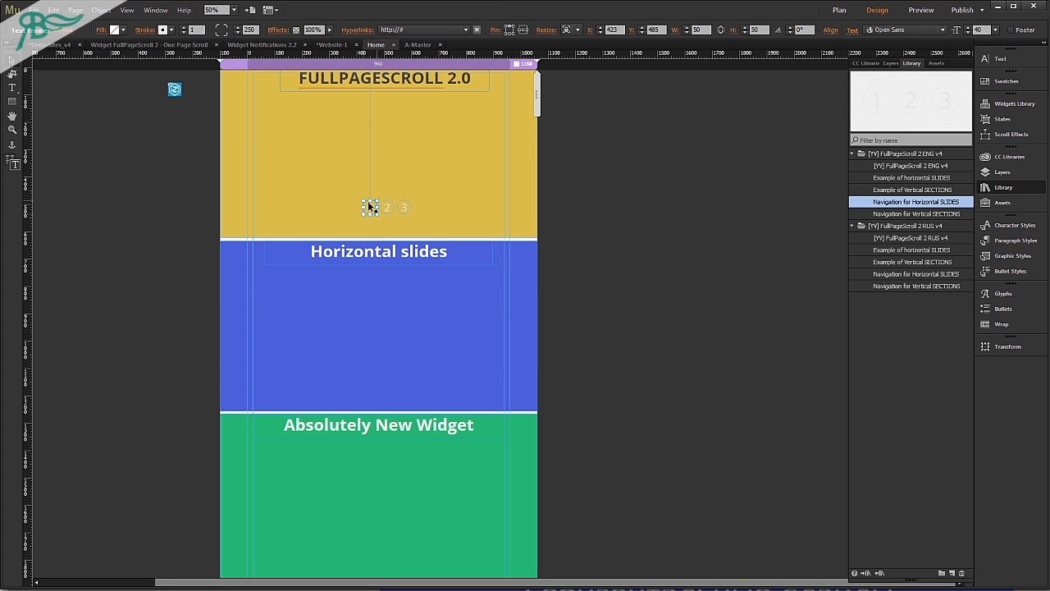
left_click(358, 31)
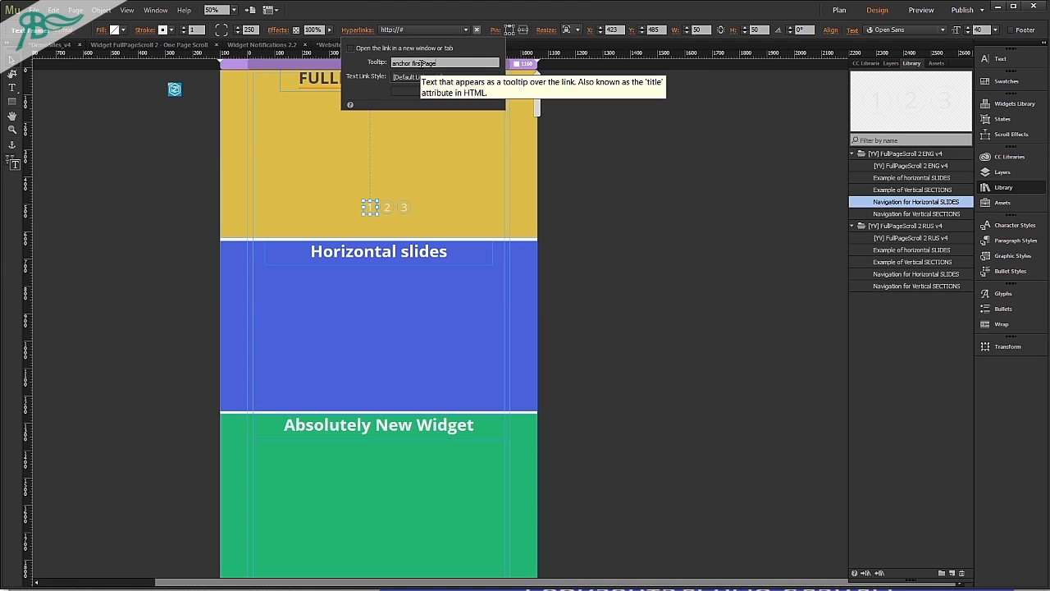
Check the List of anchors in the FullPageScroll 2 widget's scrolling options, and close the options.
left_click(176, 89)
left_click(192, 82)
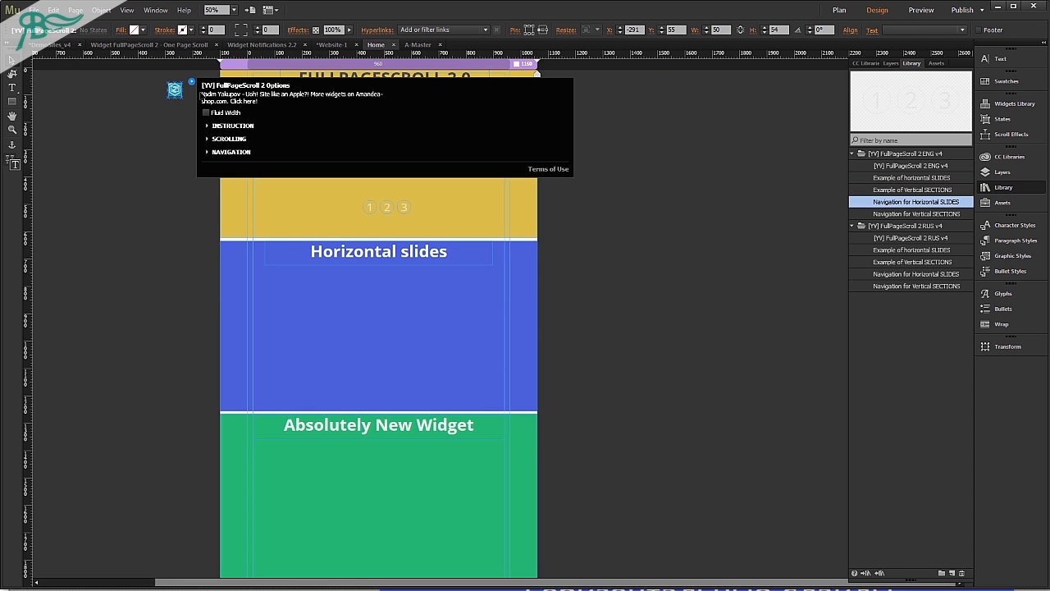
left_click(224, 138)
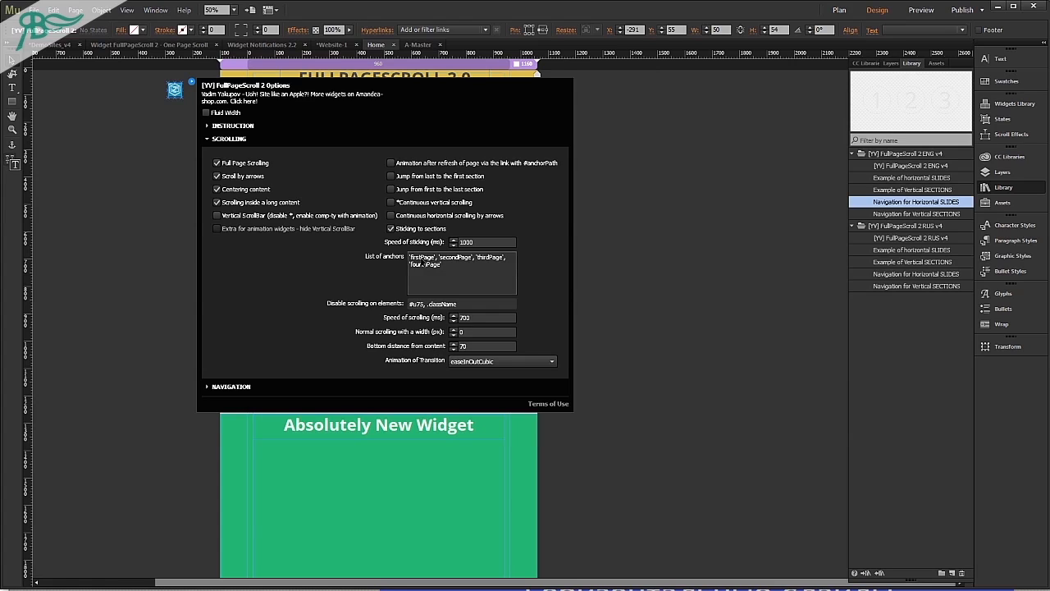
left_click(424, 257)
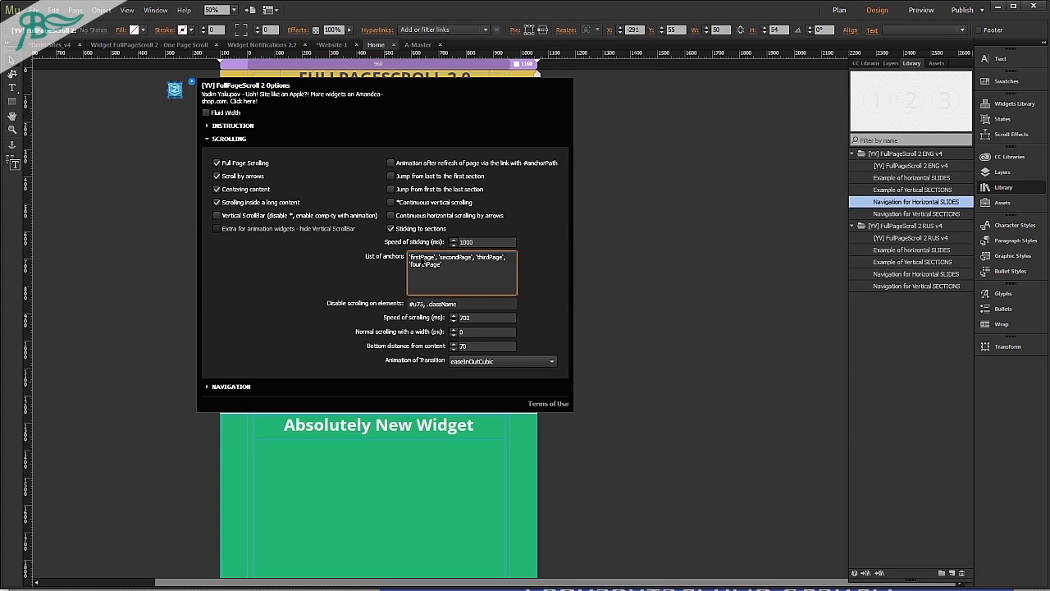
left_click(621, 230)
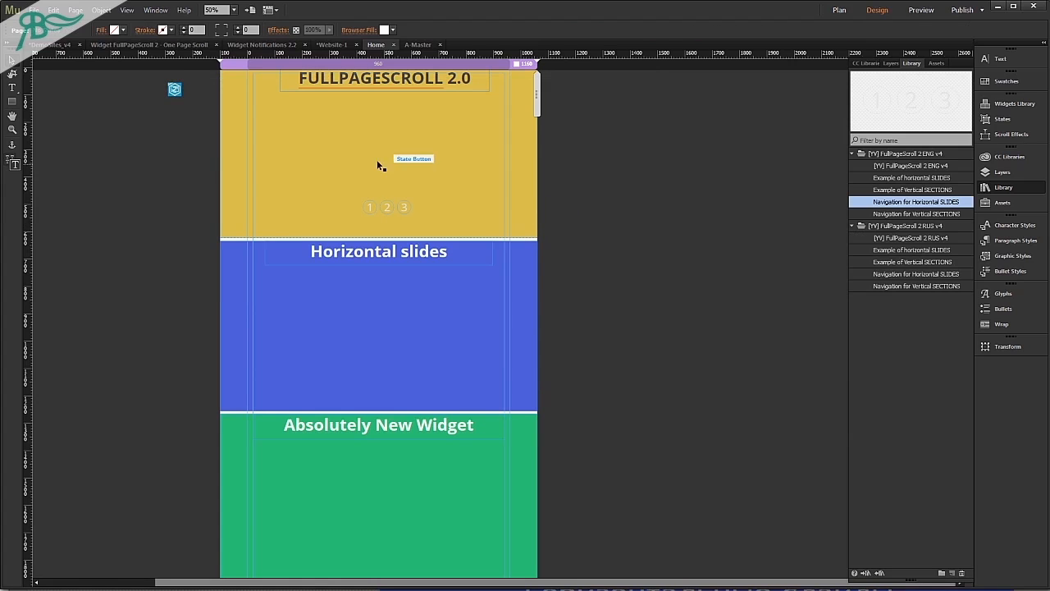
Compare the hyperlink tooltips of horizontal navigation buttons 1, 2 and 3.
left_click(371, 206)
left_click(357, 30)
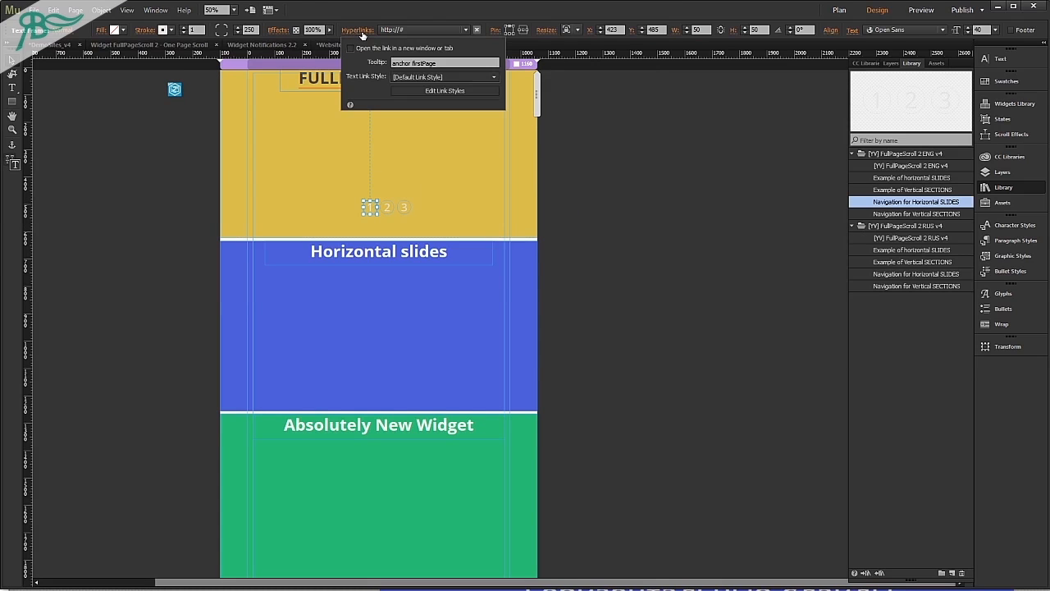
left_click(388, 208)
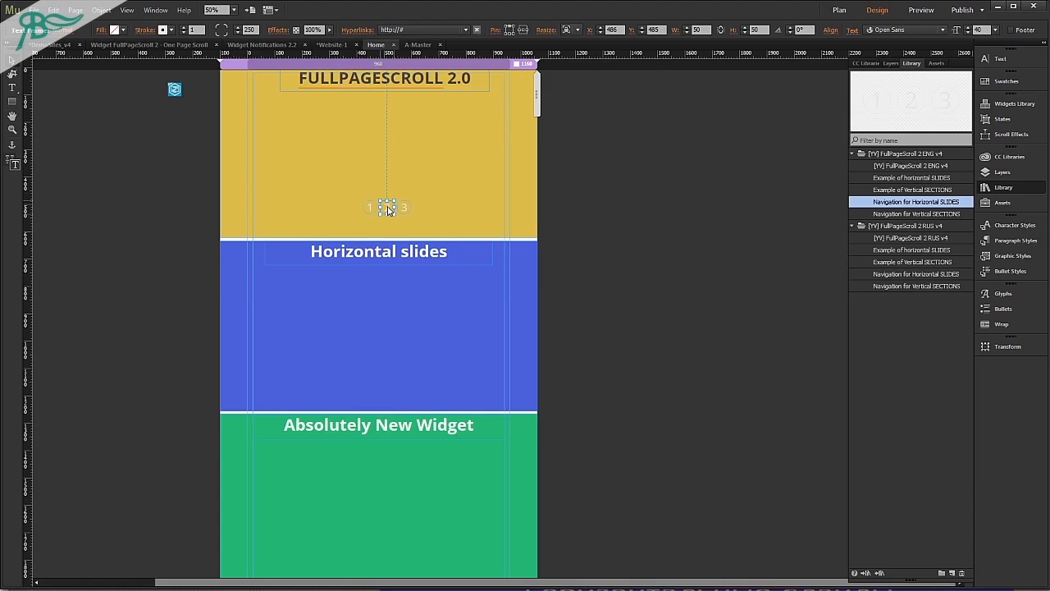
left_click(353, 31)
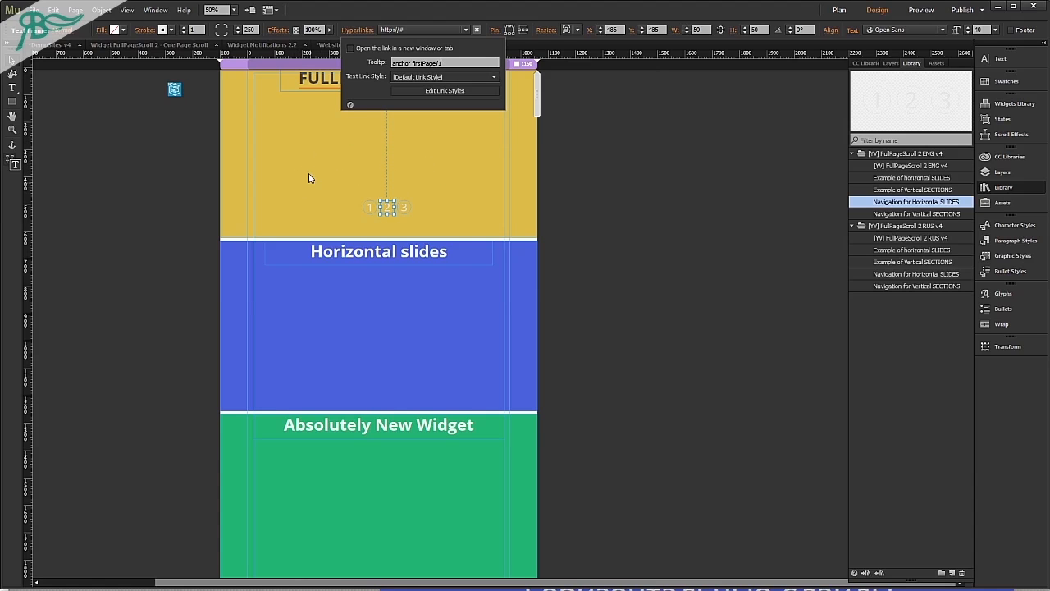
left_click(403, 207)
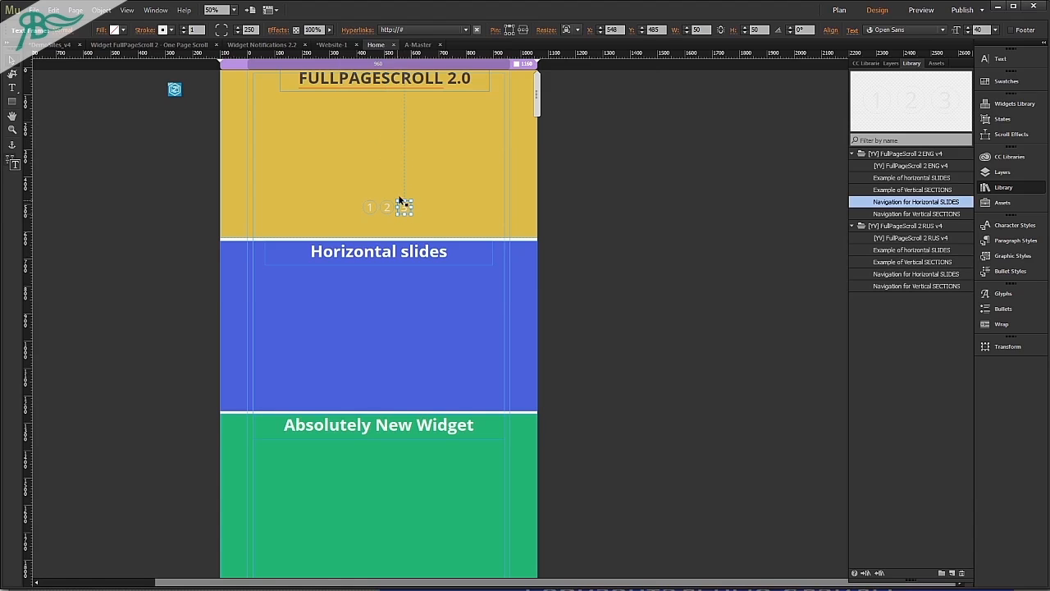
left_click(366, 33)
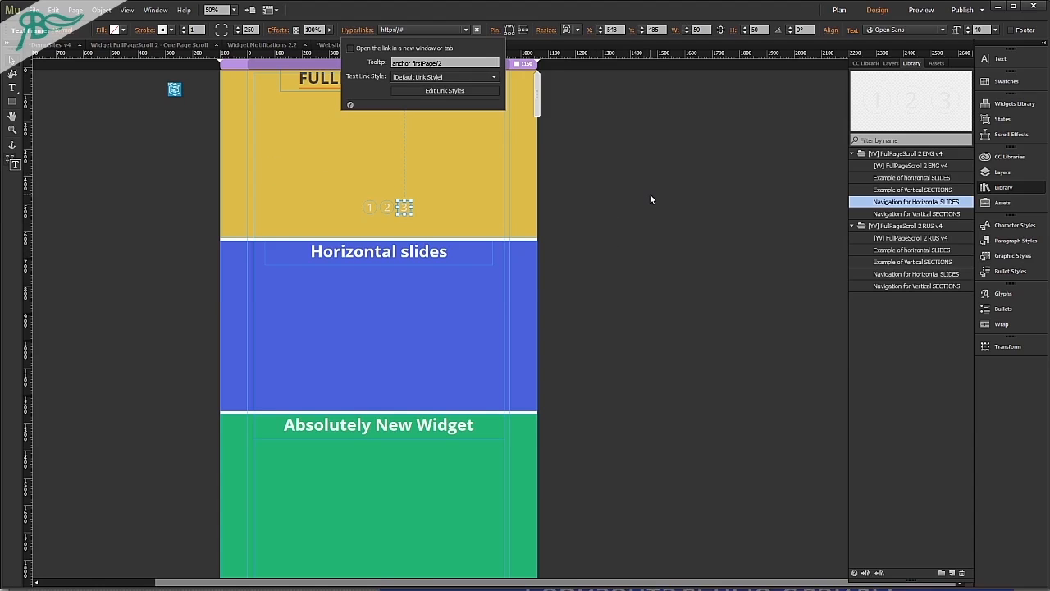
Preview the page in the browser, test switching slides with navigation buttons 2 and 1, and return to Adobe Muse.
key("ctrl+alt+e")
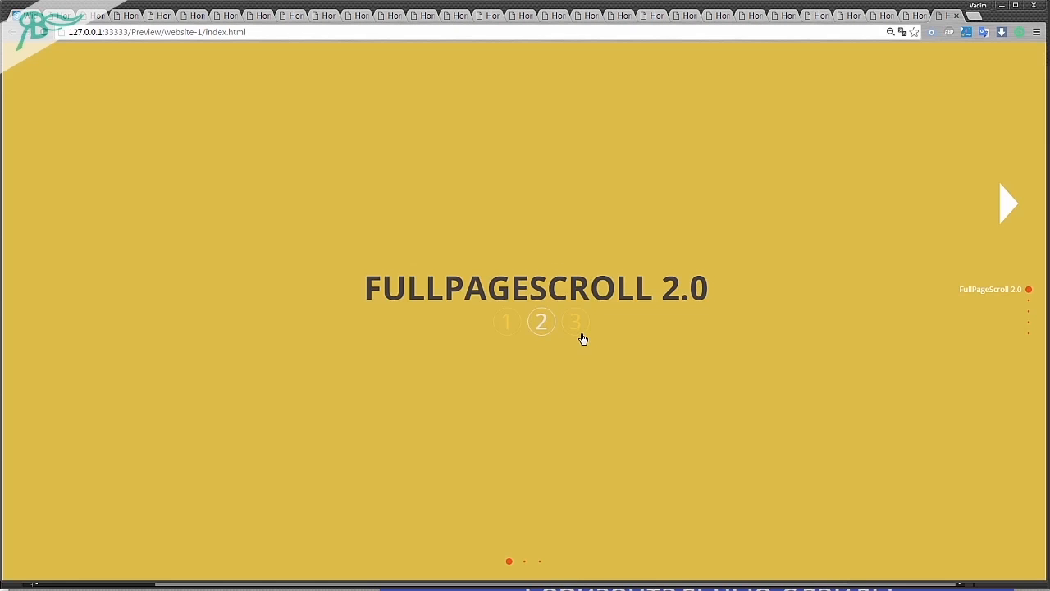
left_click(547, 330)
left_click(508, 324)
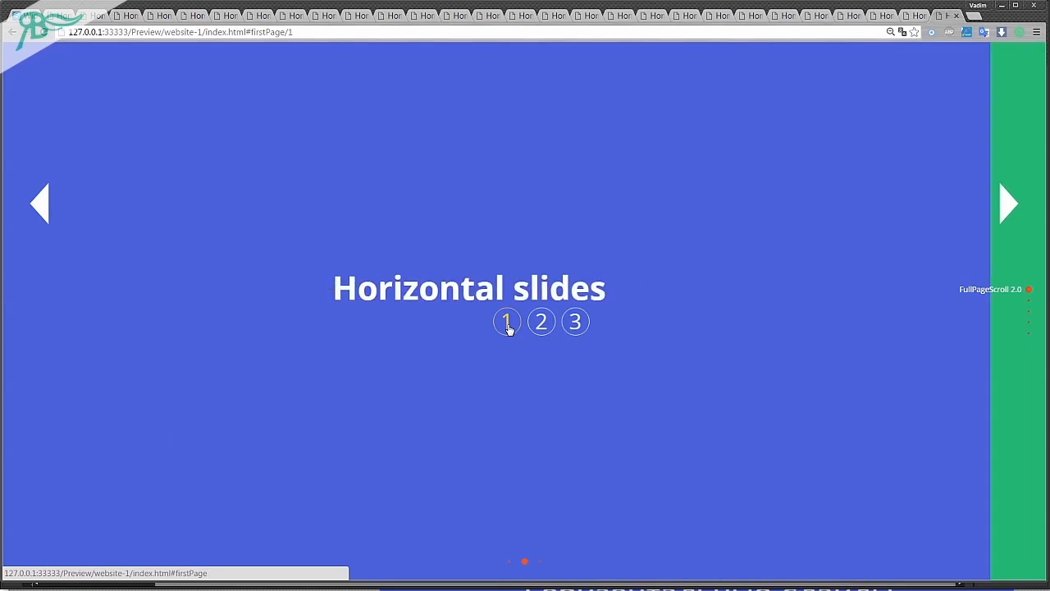
key("alt+Tab")
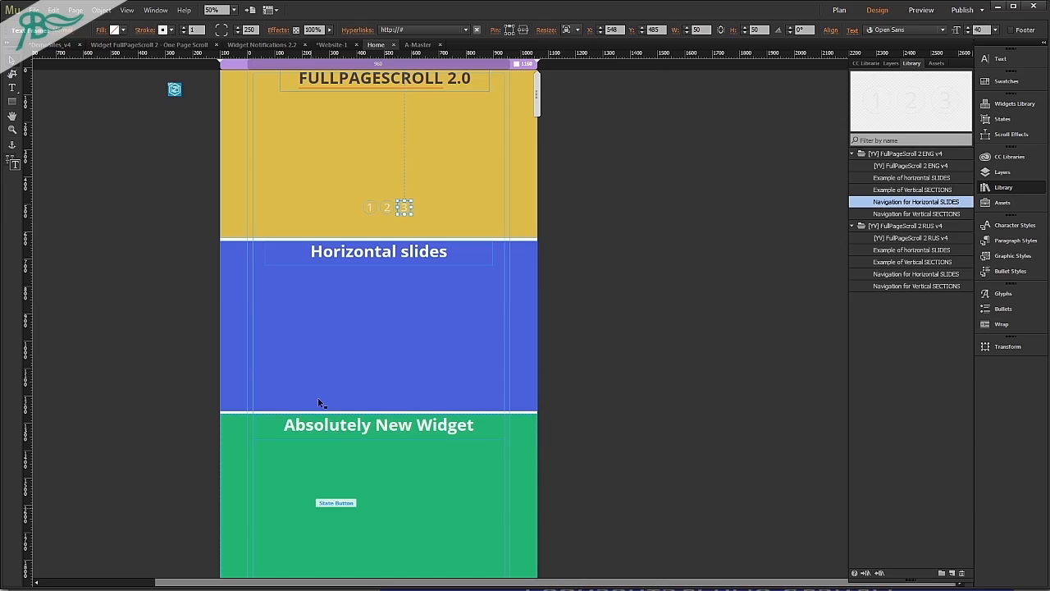
Place the Navigation for Vertical SECTIONS item from the FullPageScroll 2 ENG v4 library beside the page.
left_click(928, 189)
left_click(944, 214)
left_click_drag(944, 214, 162, 112)
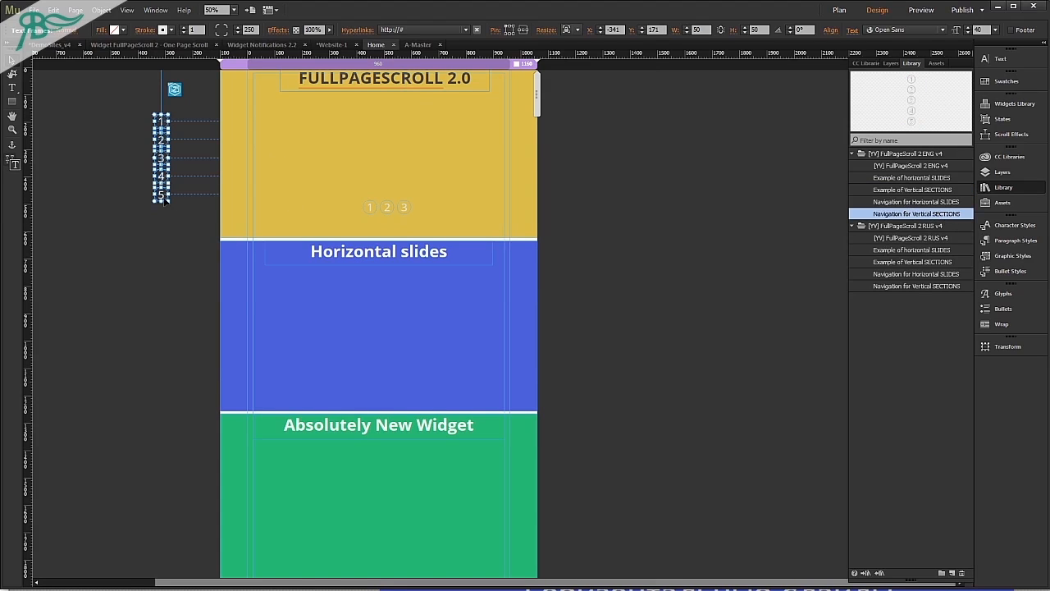
Move the five vertical navigation buttons together onto the left edge of the yellow section, to about X -61, Y 171.
key("shift+Right")
key("shift+Right")
key("shift+Right")
key("shift+Right")
key("shift+Right")
key("shift+Right")
key("shift+Right")
key("shift+Right")
key("shift+Right")
key("shift+Right")
key("shift+Right")
key("shift+Right")
key("shift+Right")
key("shift+Right")
key("shift+Right")
key("shift+Right")
key("shift+Right")
key("shift+Right")
key("shift+Right")
key("shift+Right")
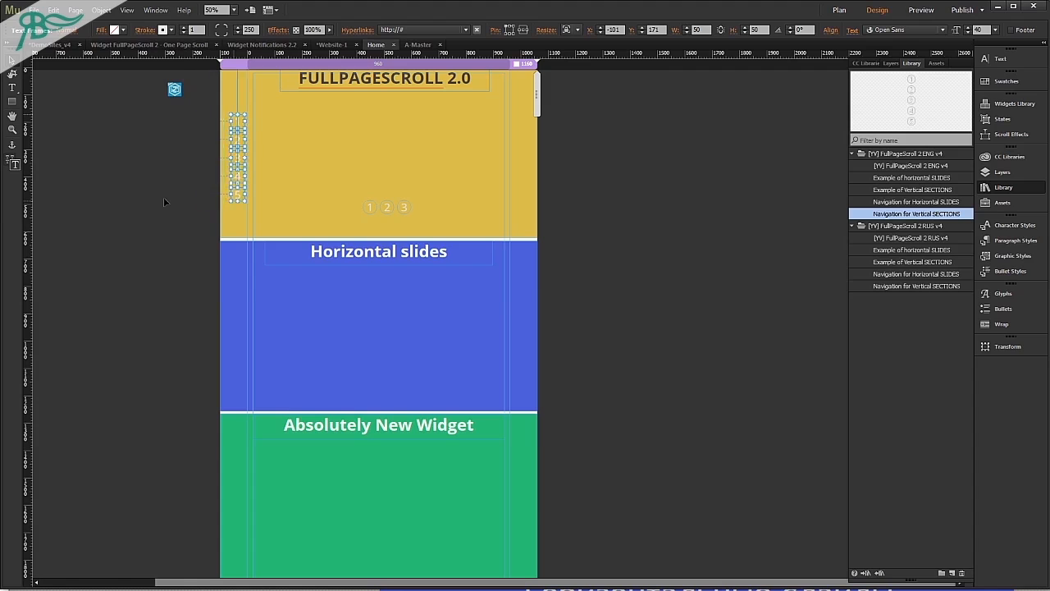
key("shift+Left")
key("shift+Left")
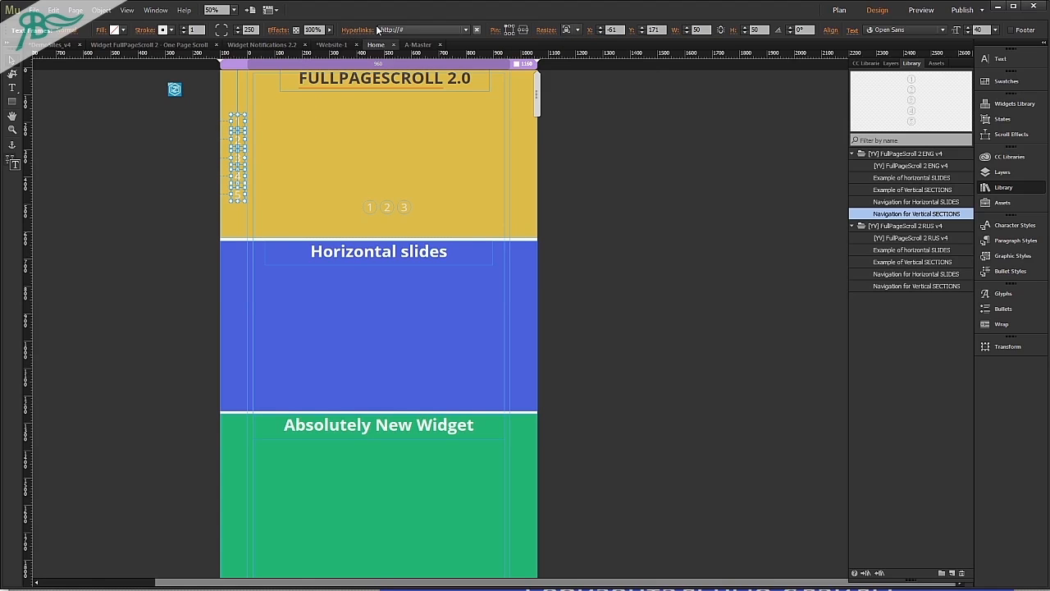
Check the hyperlink tooltips of vertical navigation buttons 1 and 5.
left_click(476, 30)
left_click(125, 139)
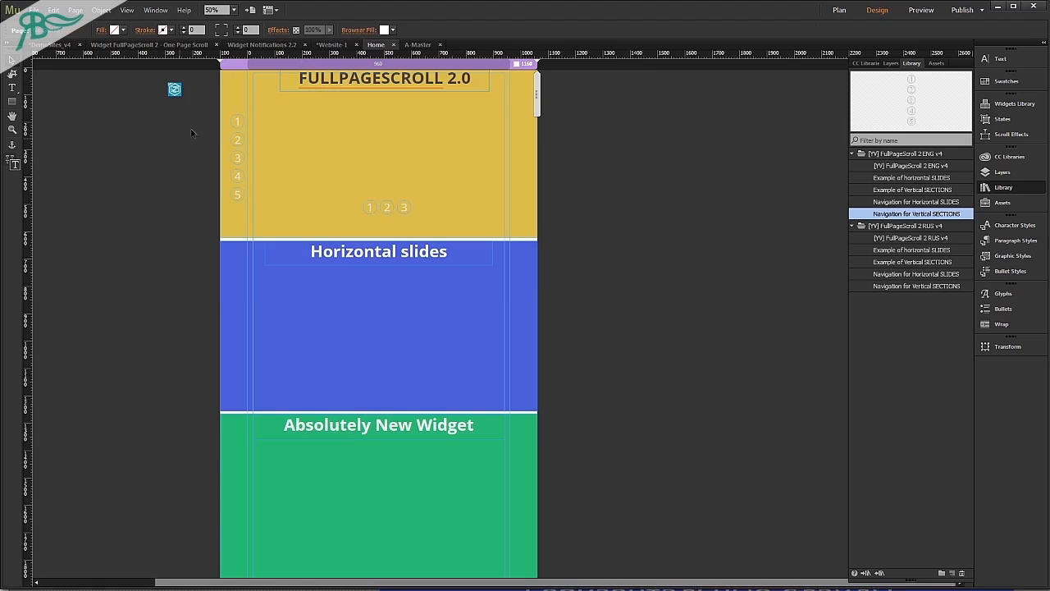
left_click(236, 122)
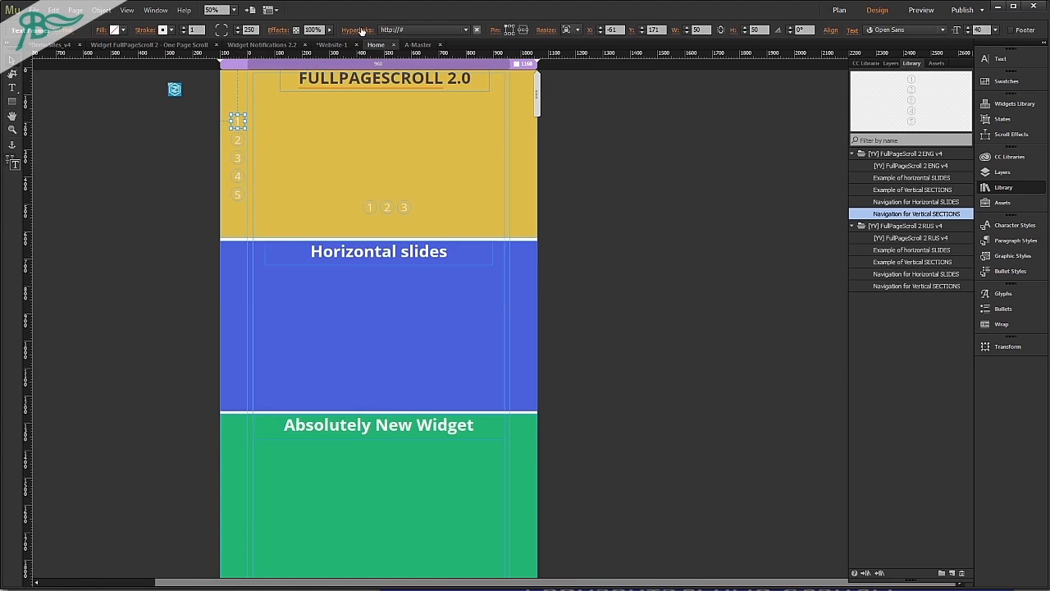
left_click(475, 29)
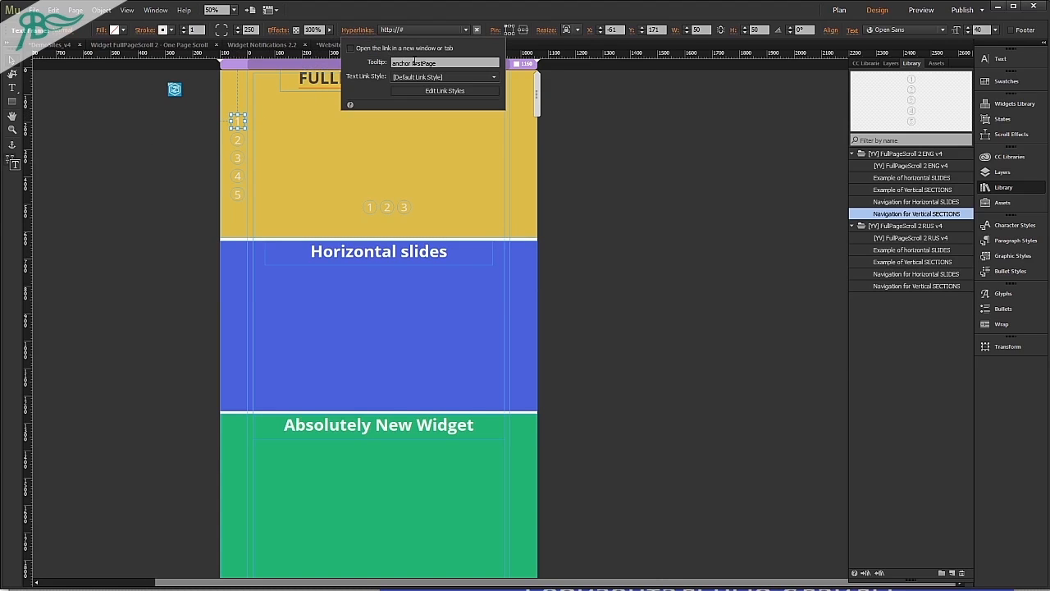
left_click(238, 194)
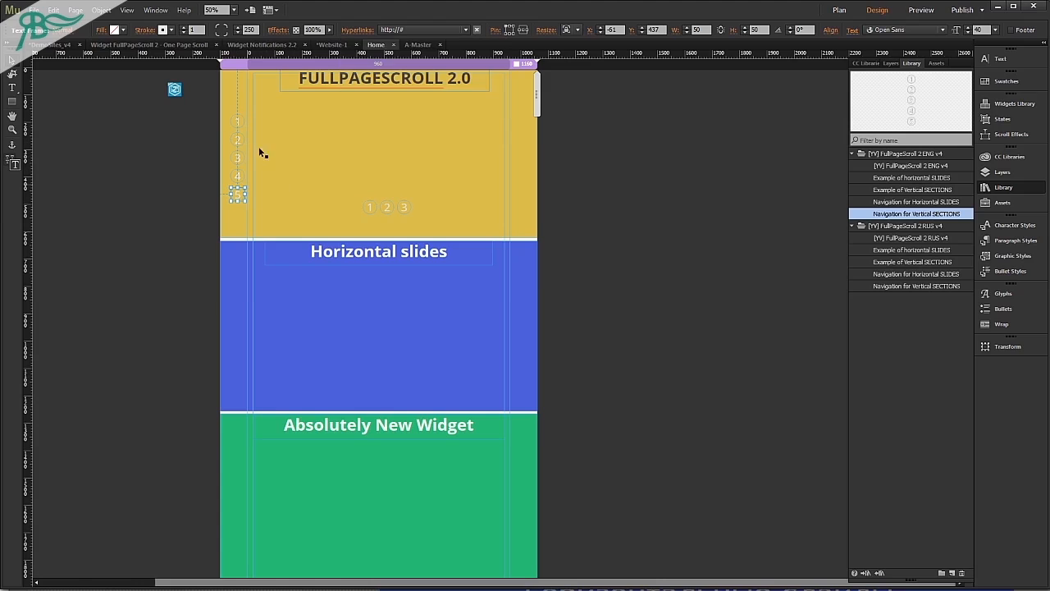
left_click(359, 31)
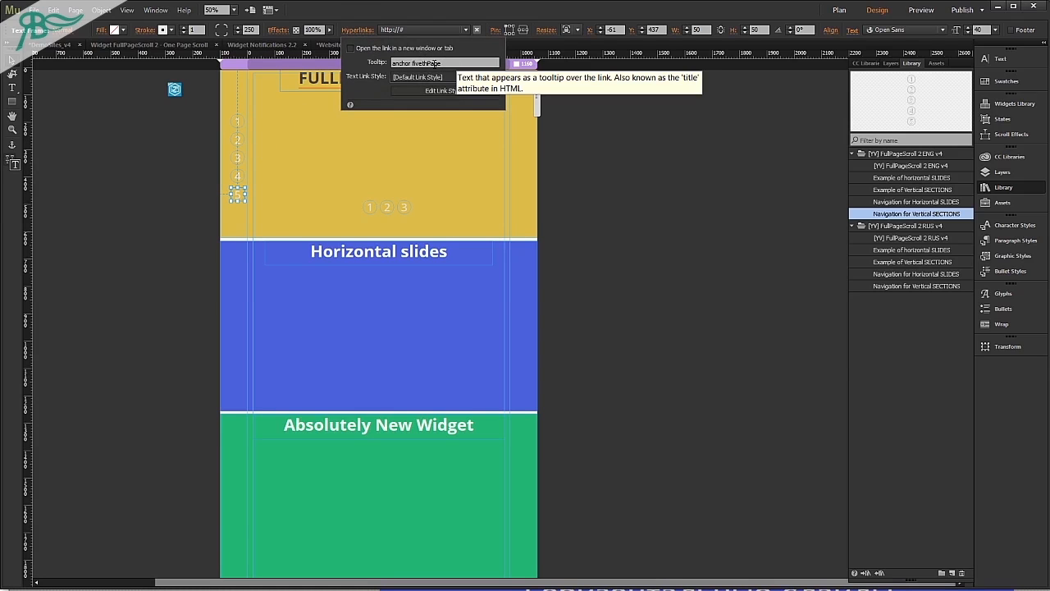
Add 'fivethPage' to the end of the list of anchors in the FullPageScroll 2 widget's Scrolling options.
left_click(175, 89)
left_click(191, 82)
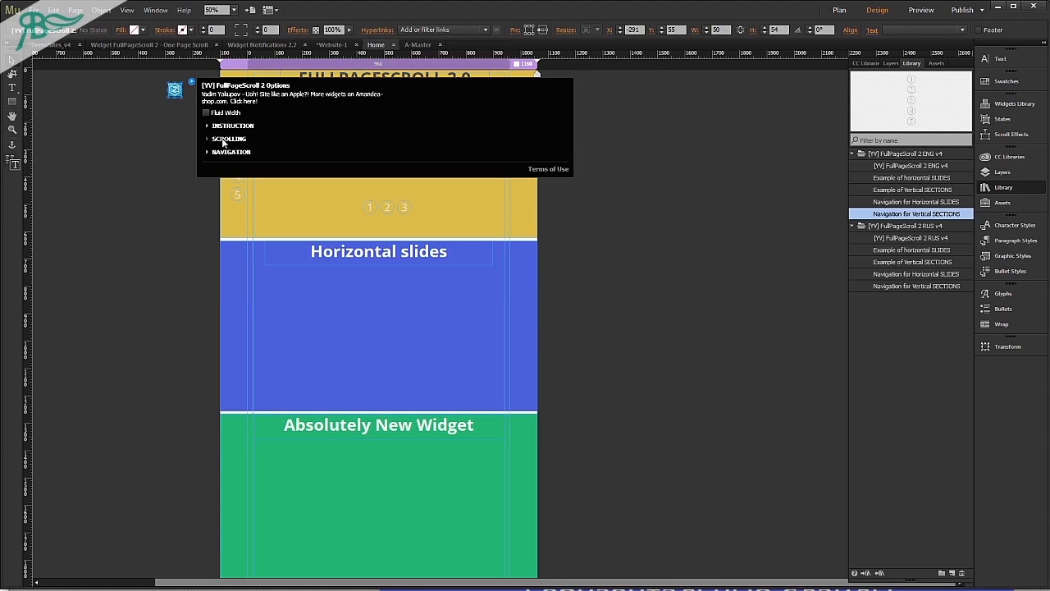
left_click(227, 139)
left_click(456, 268)
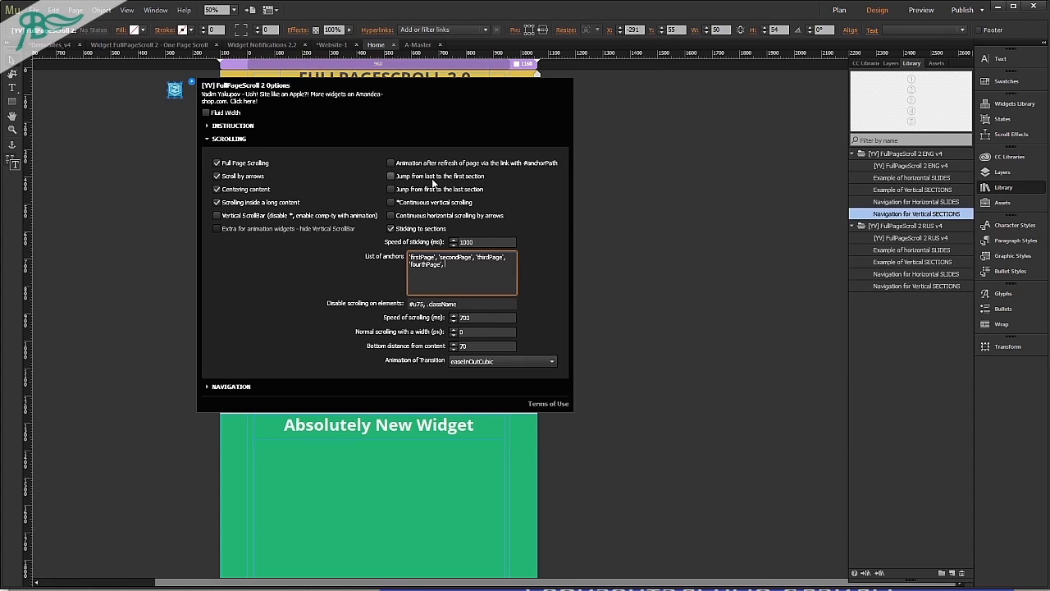
type(", 'fivethPage'")
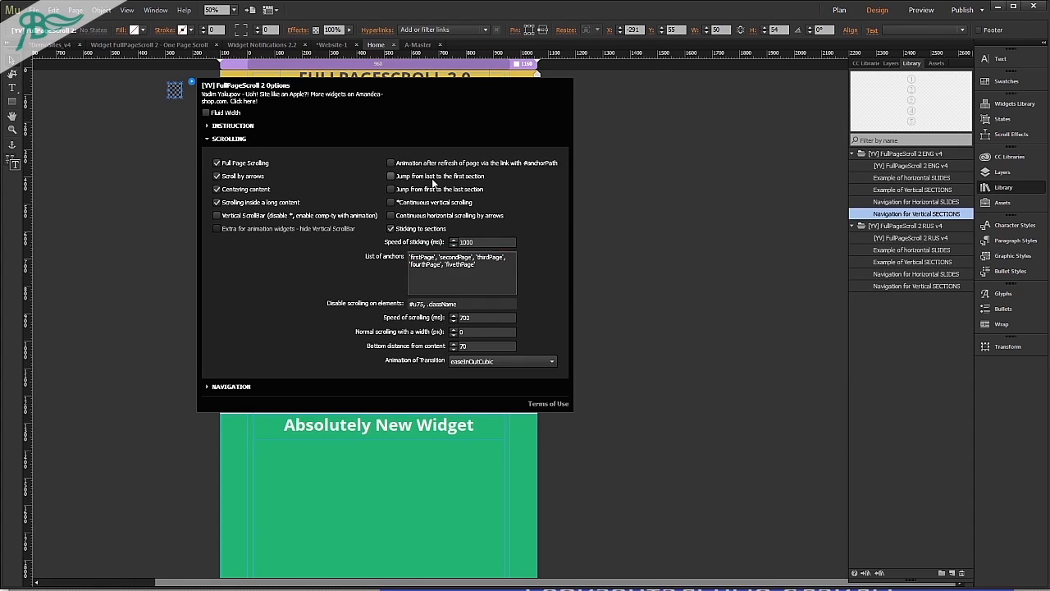
left_click(152, 207)
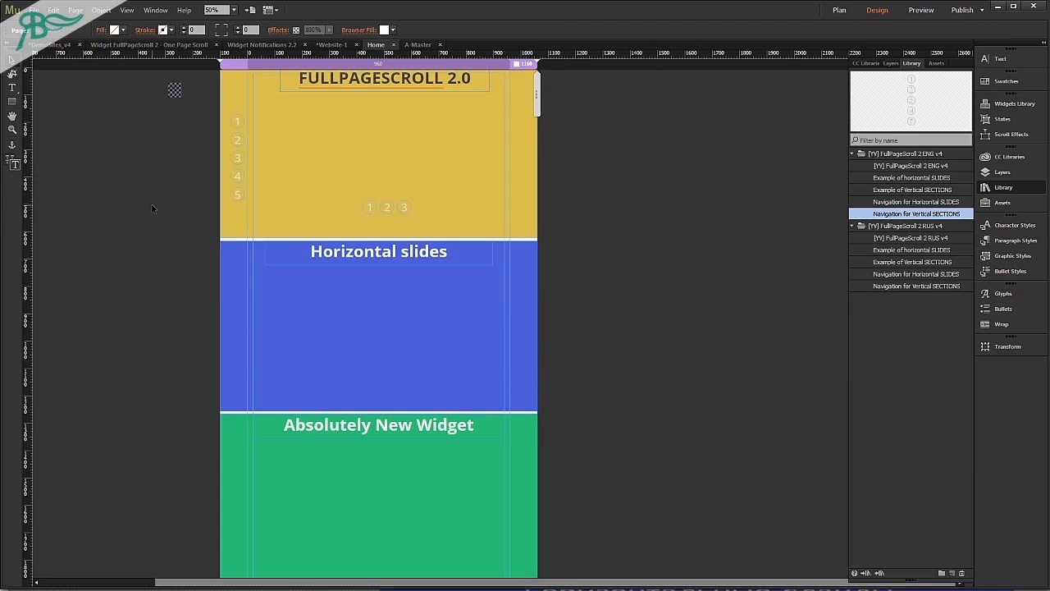
Preview the page in the browser, test moving between sections with vertical buttons 2 to 5 and horizontal button 2, and return to Adobe Muse.
key("ctrl+shift+e")
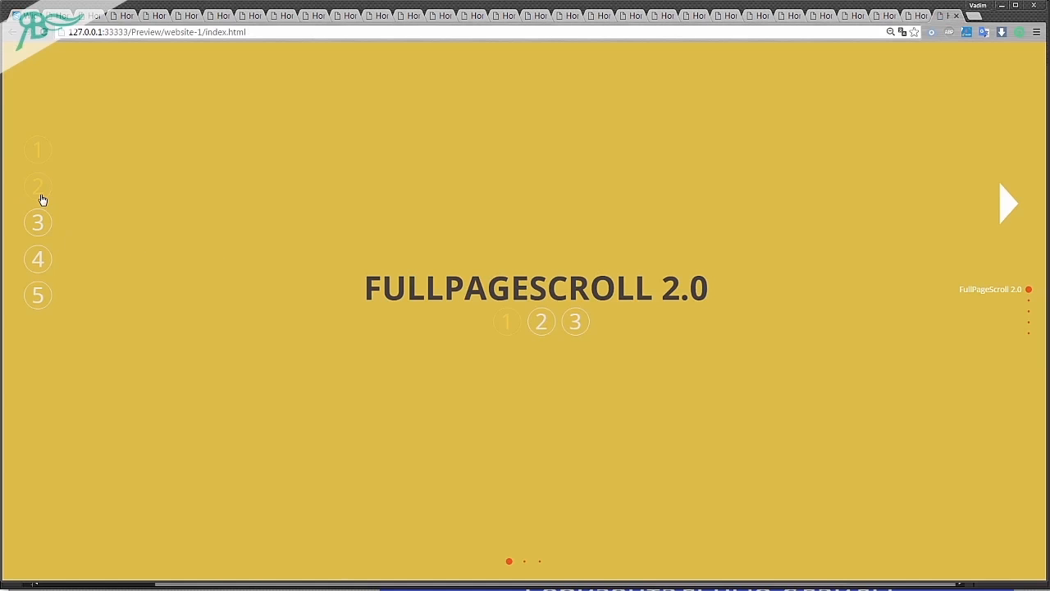
left_click(41, 196)
left_click(38, 220)
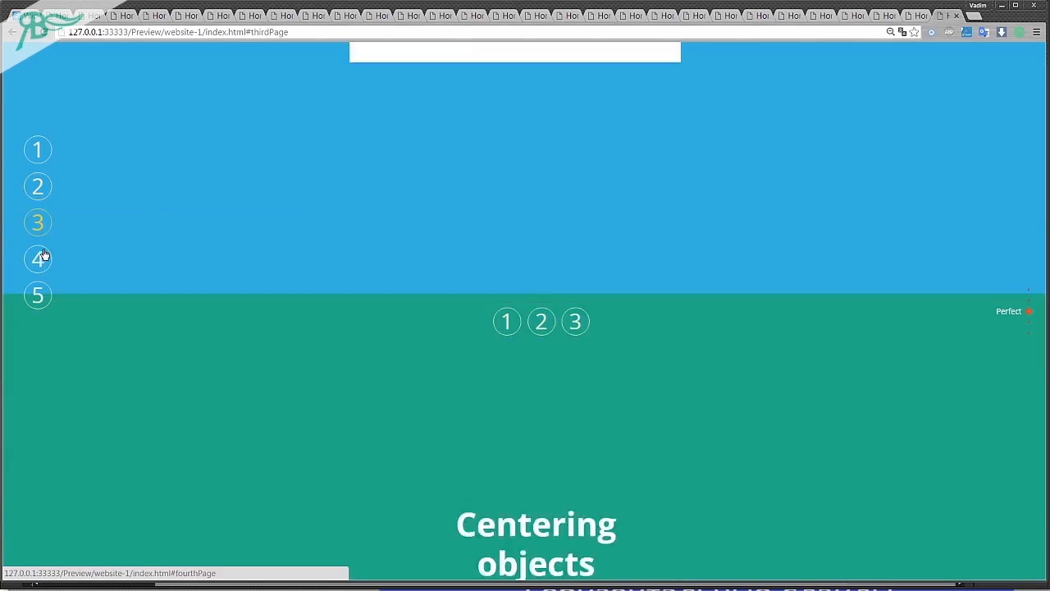
left_click(39, 262)
left_click(38, 296)
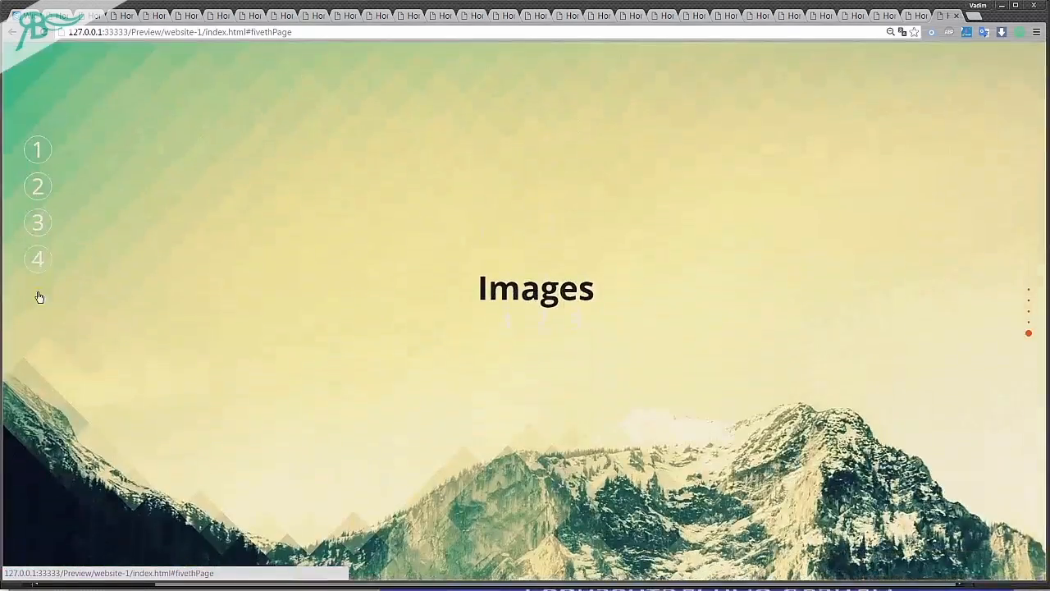
left_click(35, 256)
left_click(40, 220)
left_click(39, 187)
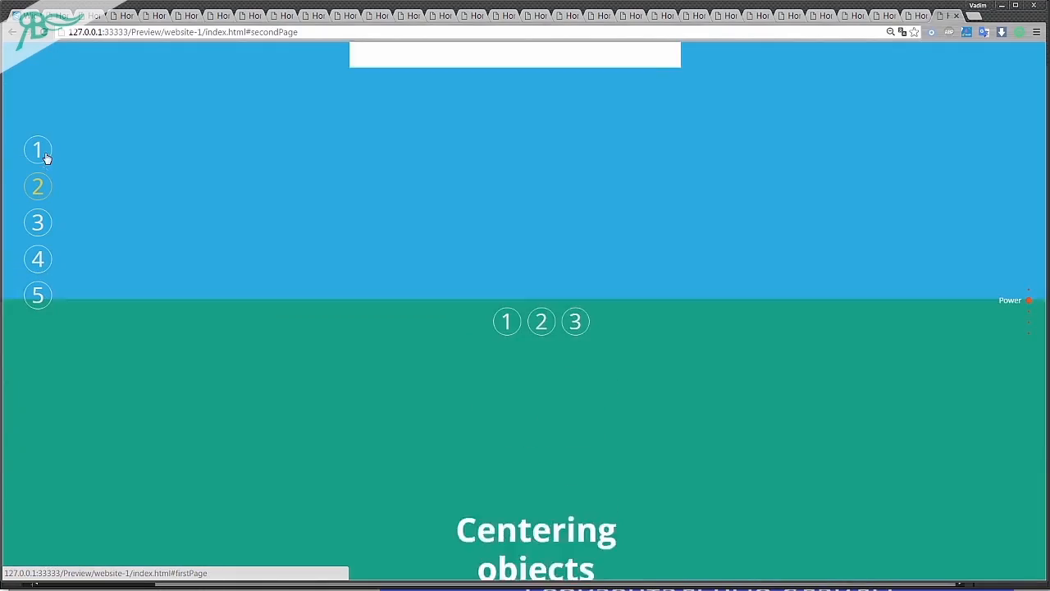
left_click(38, 297)
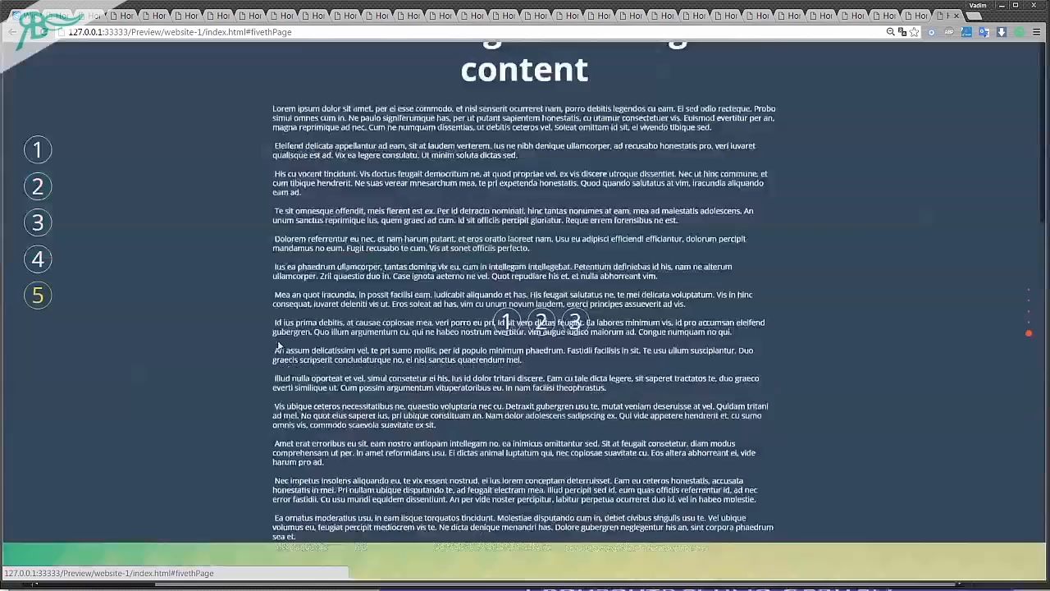
left_click(535, 324)
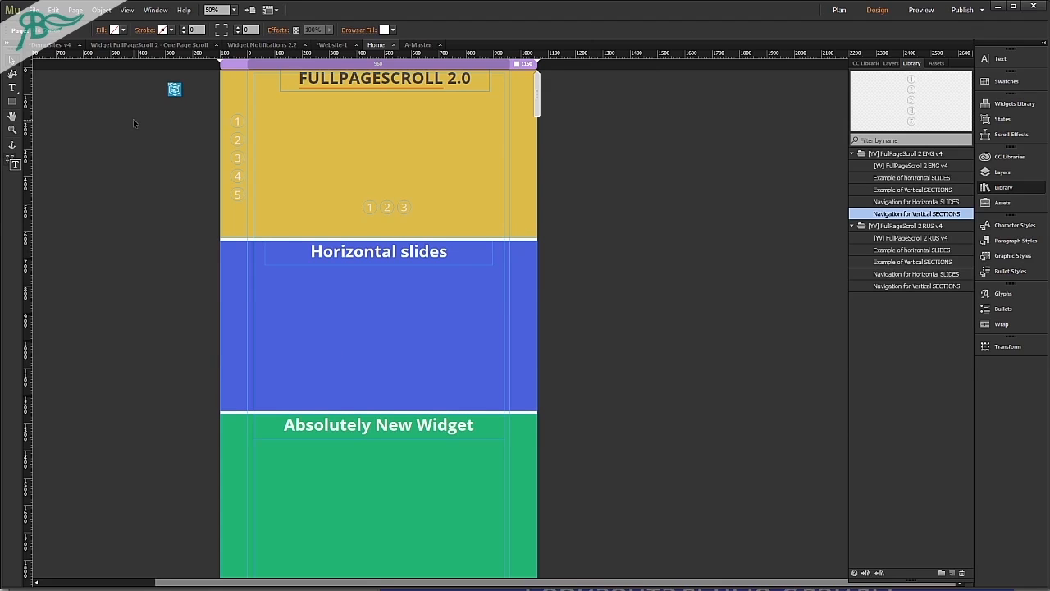
Draw a rectangle beside the yellow section and set its width and height to 60.
key("m")
mouse_move(140, 197)
left_mouse_down()
mouse_move(169, 225)
mouse_move(170, 215)
left_mouse_up()
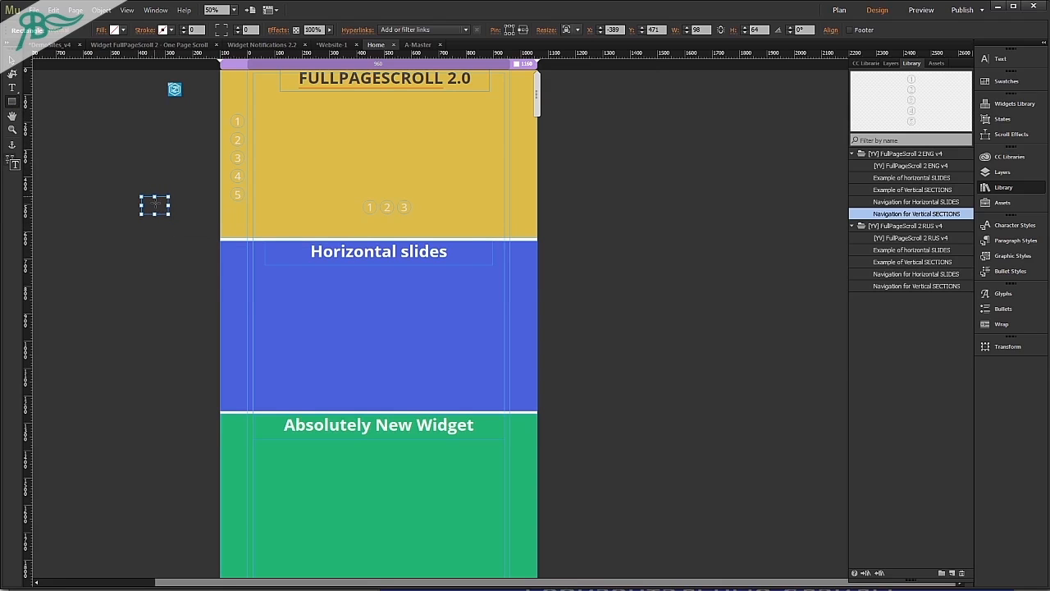
left_click(696, 30)
key("Tab")
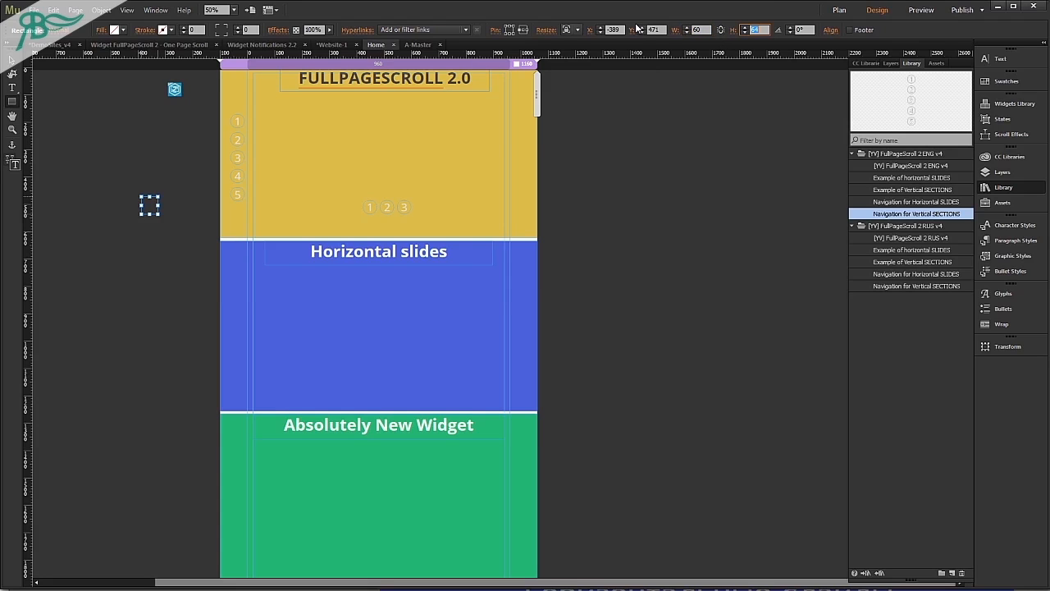
key("Return")
Fill the rectangle with red and add circle-3.png from the png folder as its fill image.
left_click(114, 29)
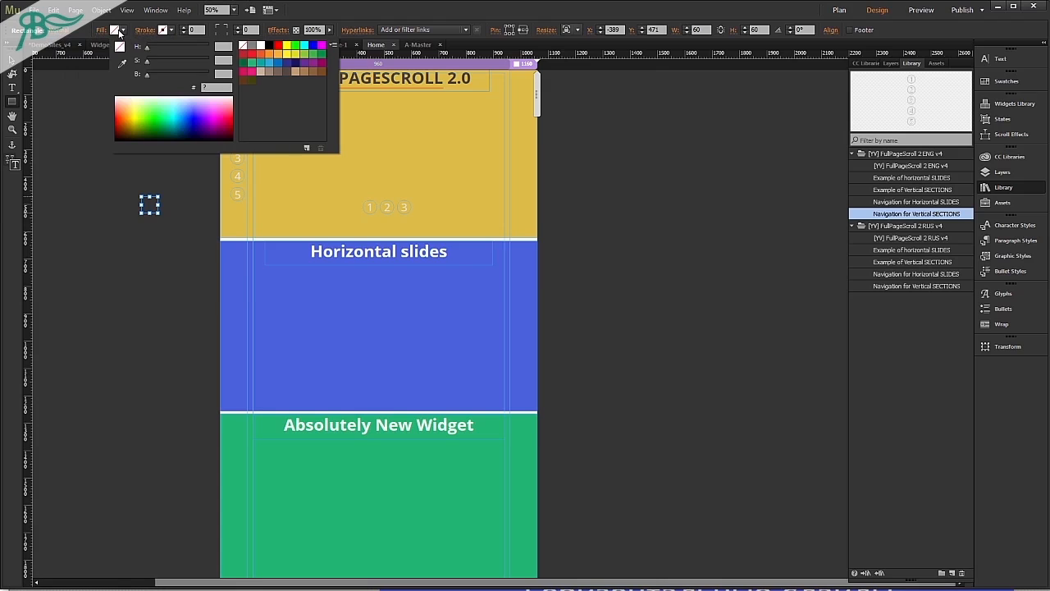
left_click(279, 46)
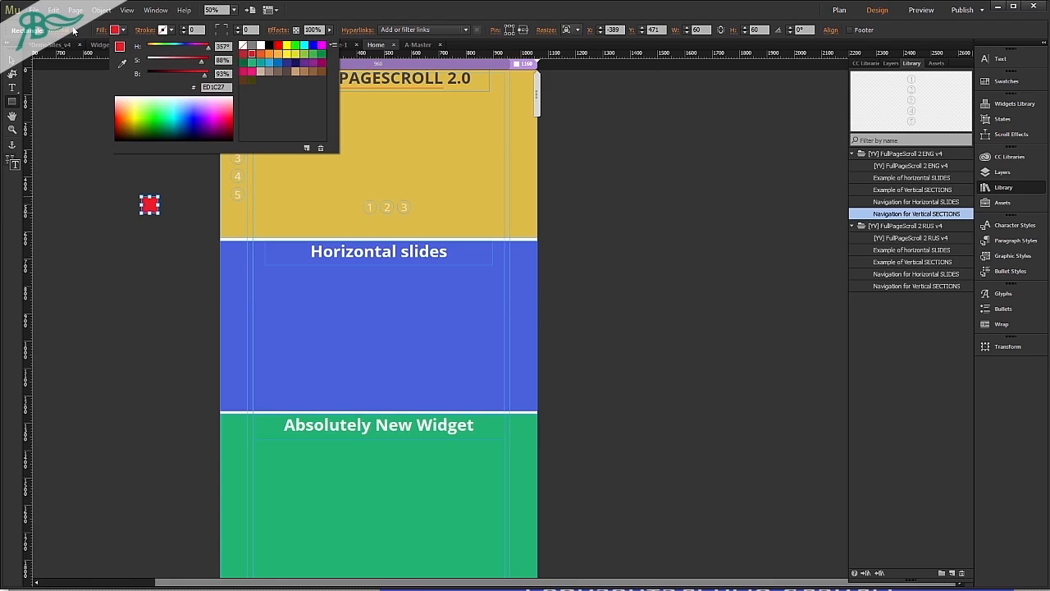
left_click(101, 30)
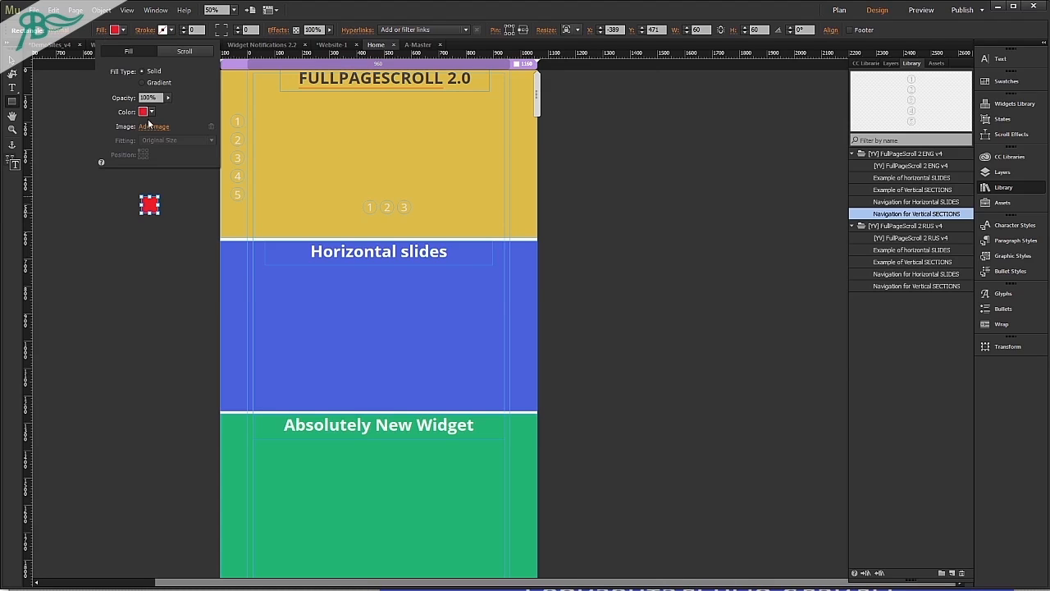
left_click(152, 127)
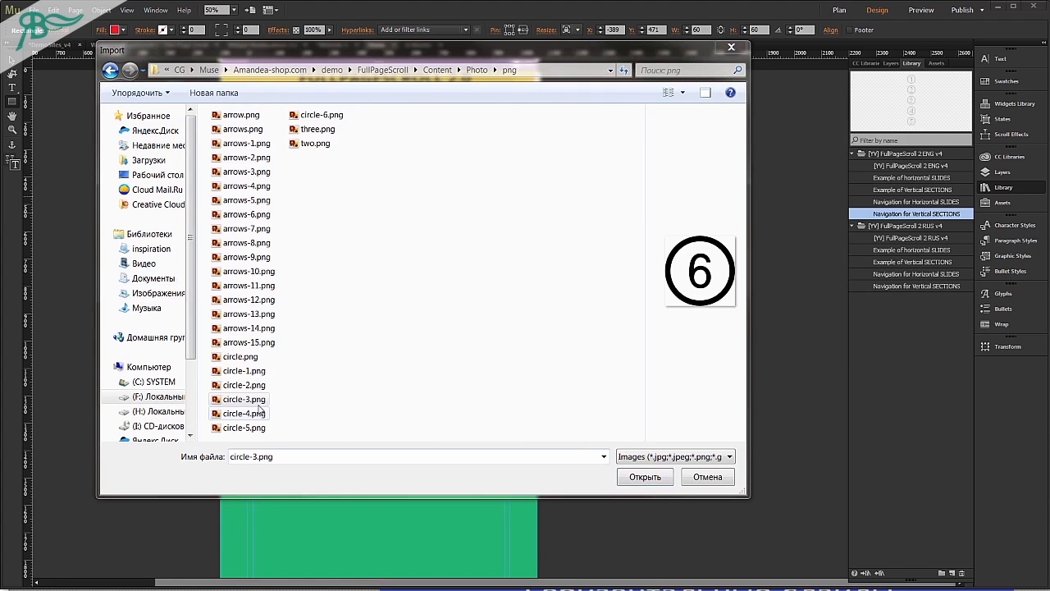
double_click(246, 401)
Set the rectangle's fill image fitting to Scale To Fill and remove the red fill color.
left_click(99, 30)
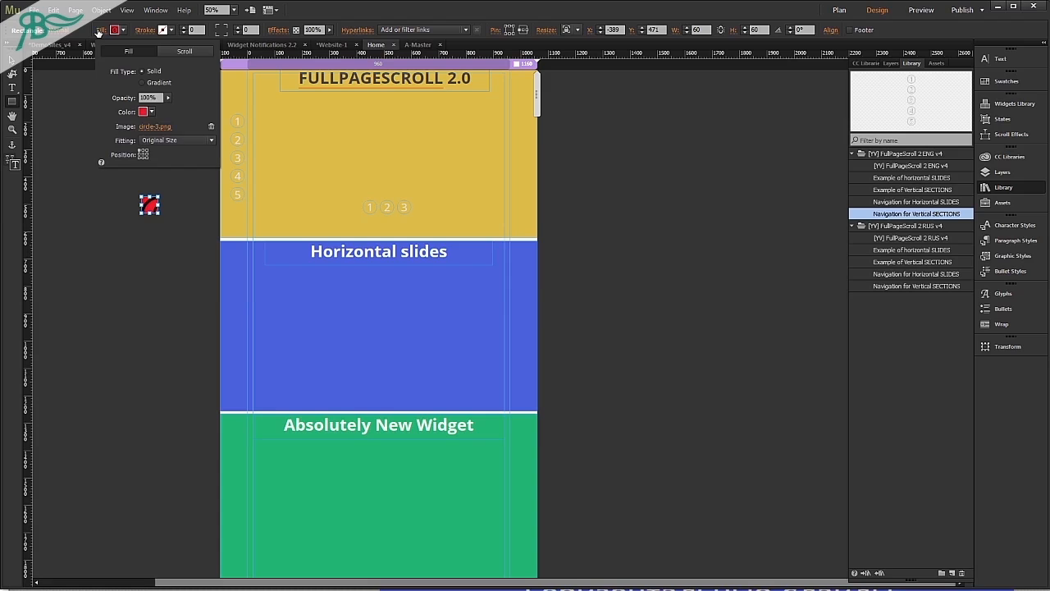
left_click(159, 140)
left_click(160, 153)
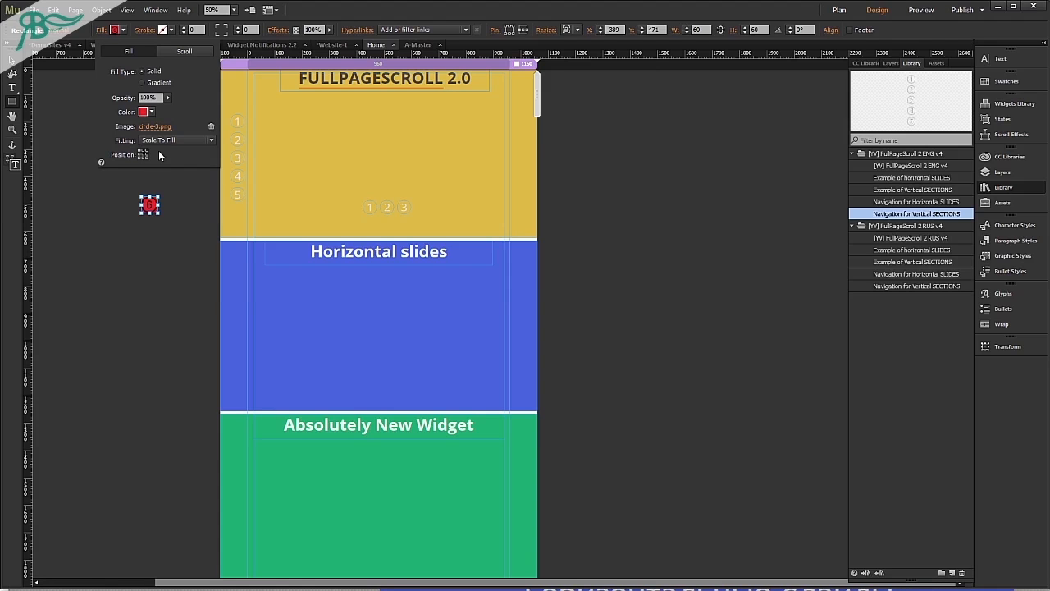
left_click(143, 112)
left_click(271, 127)
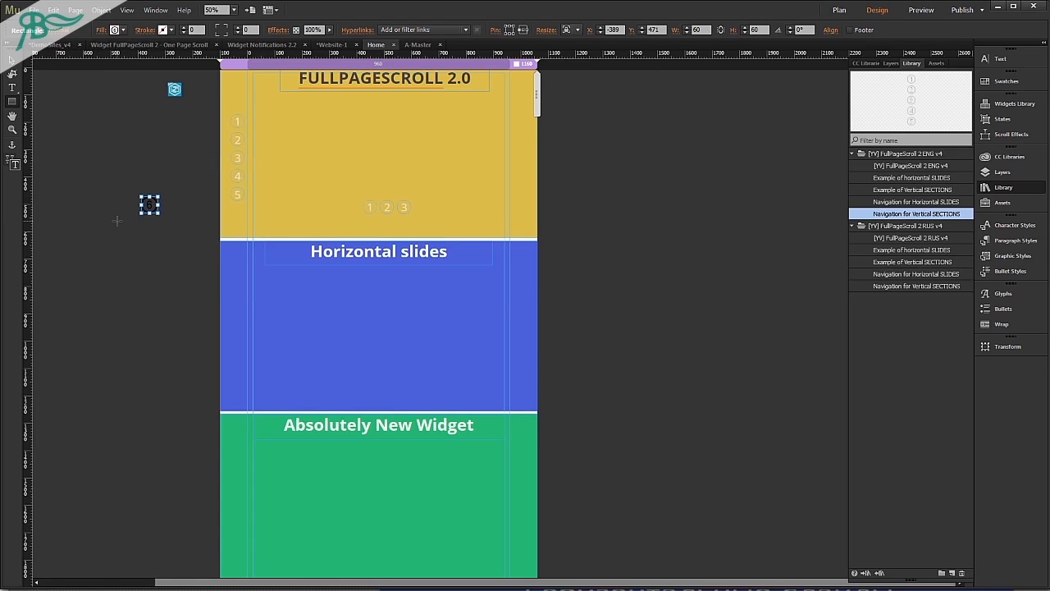
Move the image button 6 directly below vertical navigation button 5, to X -69, Y 511.
left_click(12, 72)
key("shift+Right")
key("shift+Right")
key("shift+Right")
key("shift+Right")
key("shift+Right")
key("shift+Right")
key("shift+Right")
key("shift+Right")
key("shift+Right")
key("shift+Right")
key("shift+Right")
key("shift+Right")
key("shift+Right")
key("shift+Right")
key("shift+Right")
key("shift+Right")
key("shift+Right")
key("shift+Right")
key("shift+Right")
key("shift+Right")
key("shift+Down")
key("shift+Down")
key("shift+Down")
key("shift+Left")
key("shift+Left")
key("shift+Down")
key("shift+Right")
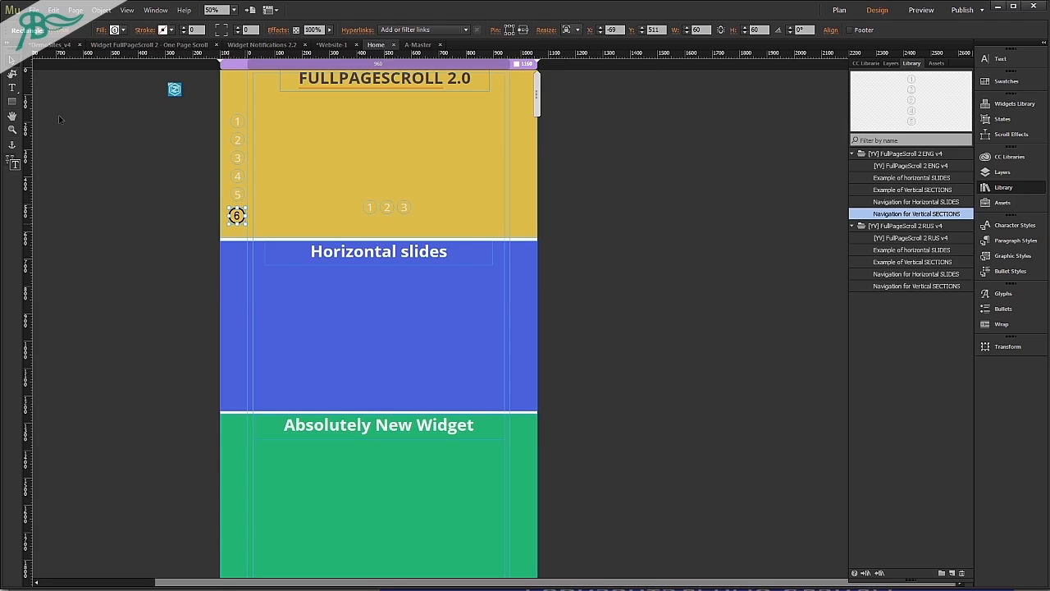
Give button 6 the tooltip "anchor sixthPage" and the hyperlink "#", and deselect it.
left_click(359, 29)
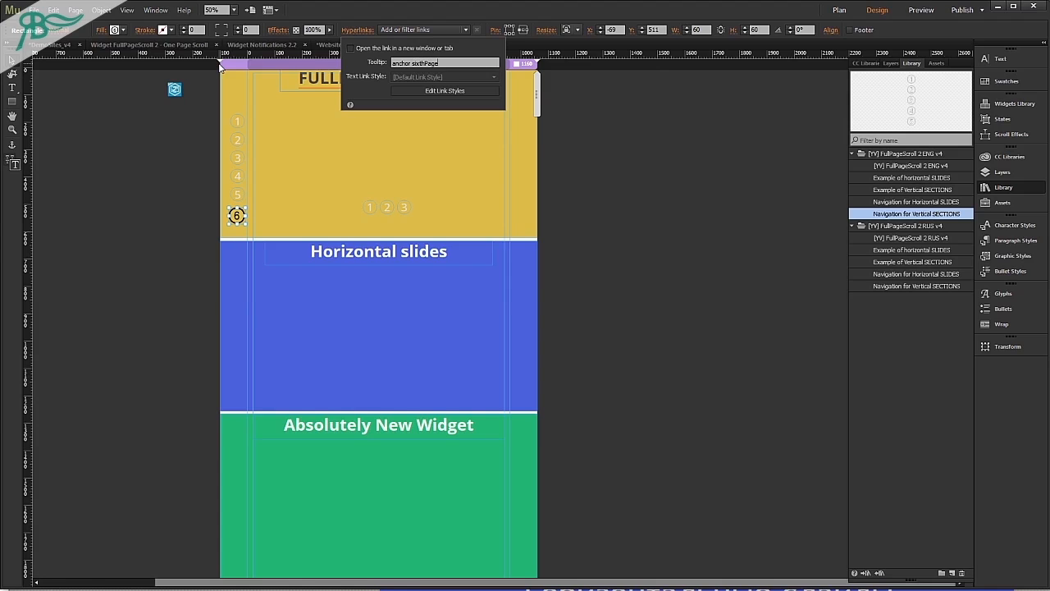
left_click(450, 30)
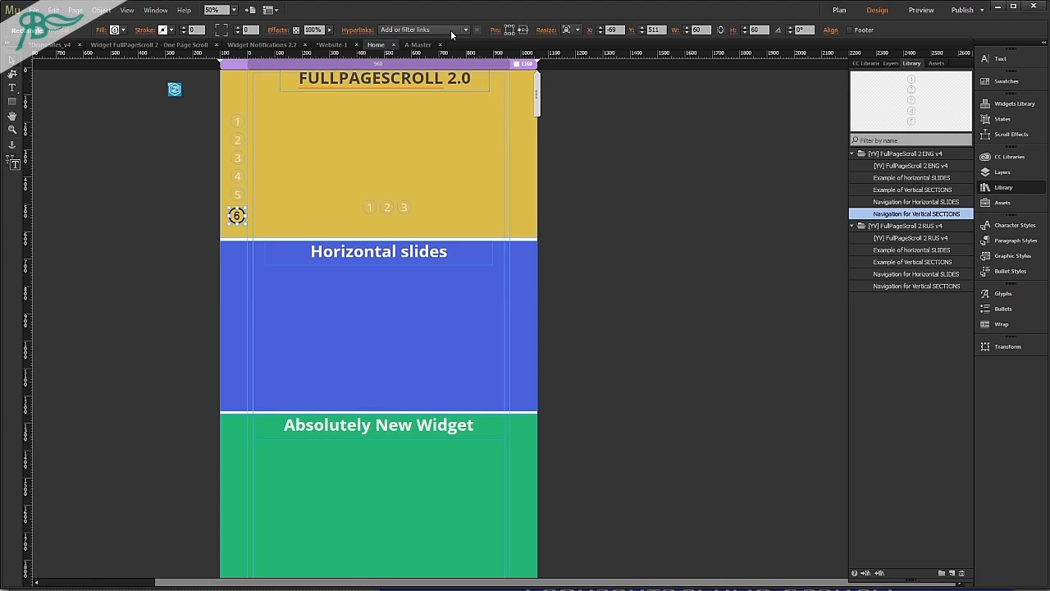
left_click(445, 29)
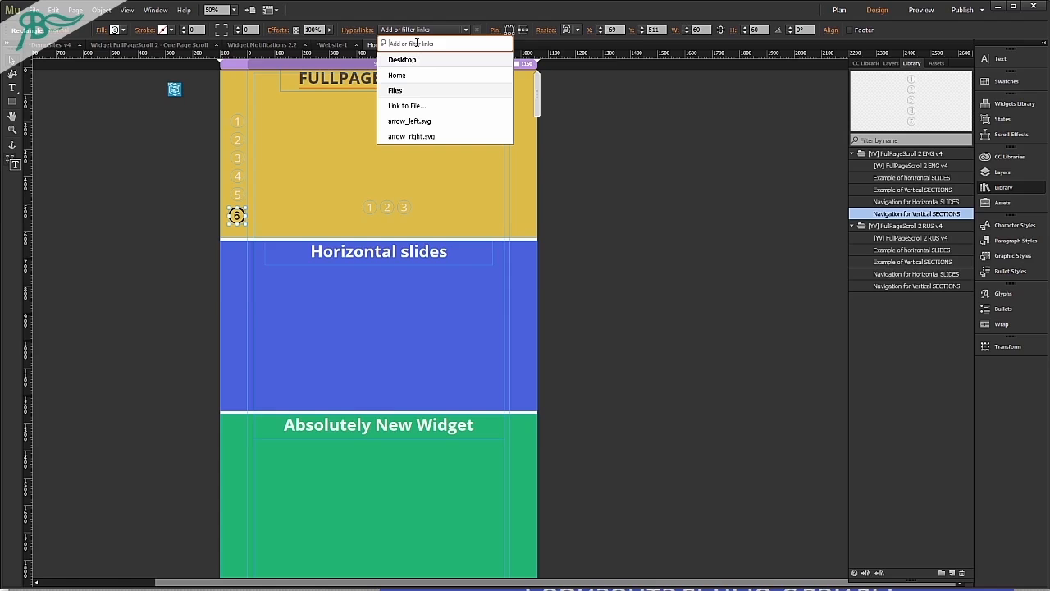
type("#")
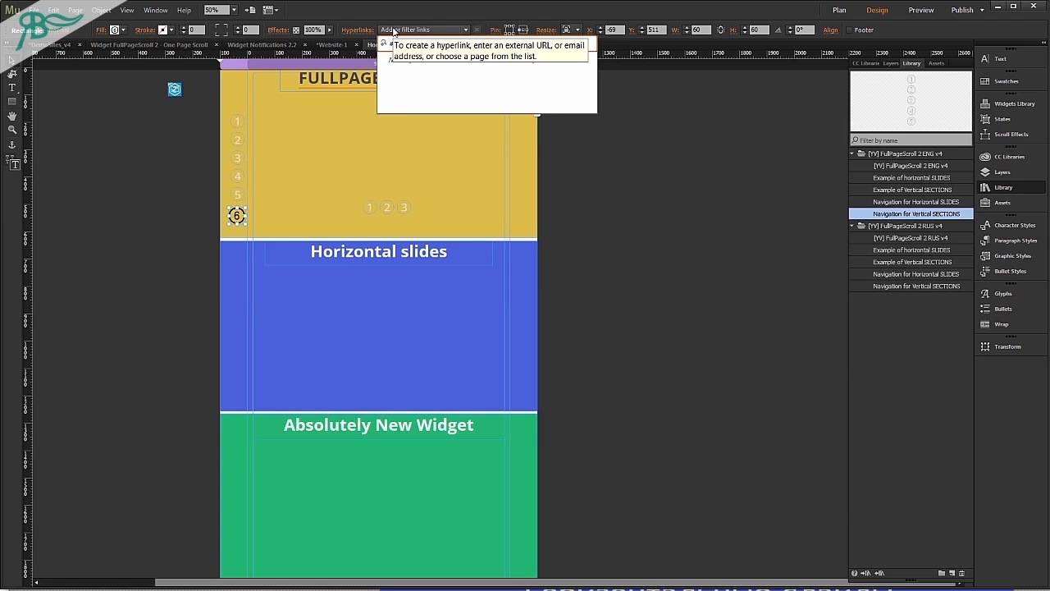
key("Return")
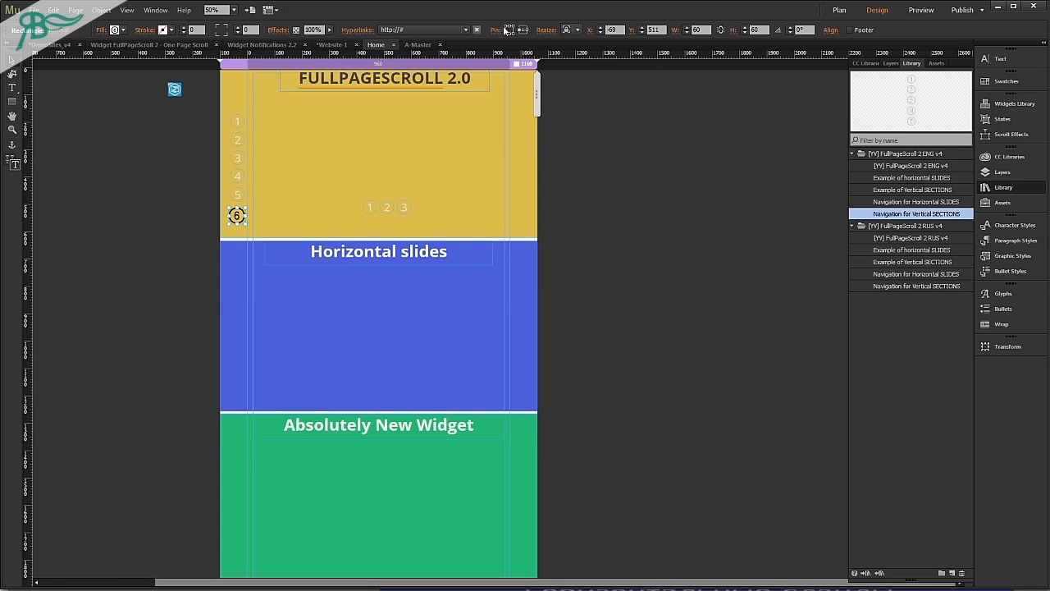
left_click(150, 191)
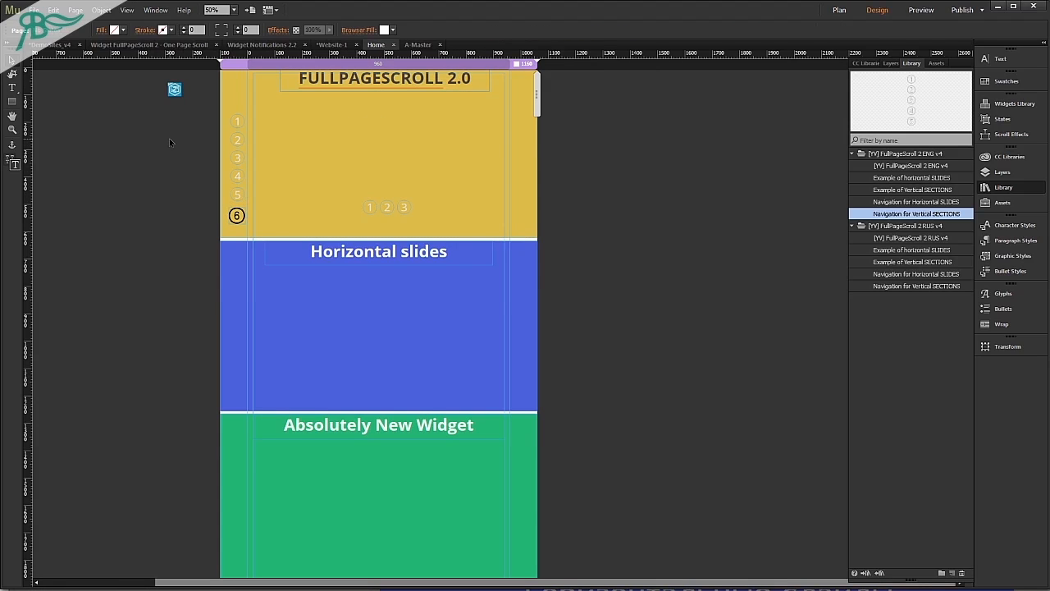
Open the list of anchors in the FullPageScroll 2 widget's Scrolling options, and close the options.
left_click(175, 89)
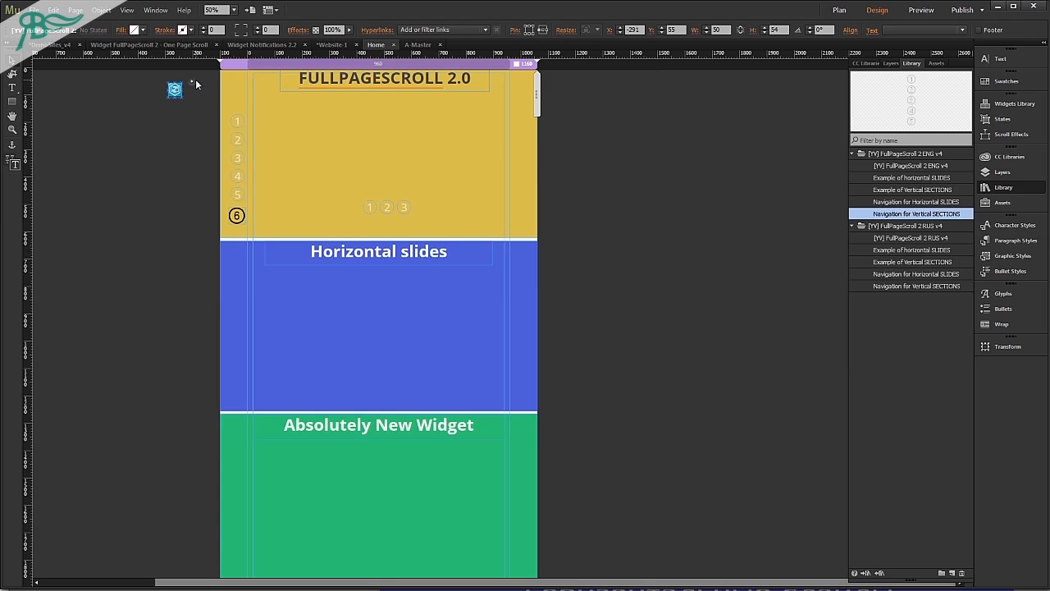
left_click(192, 82)
left_click(229, 139)
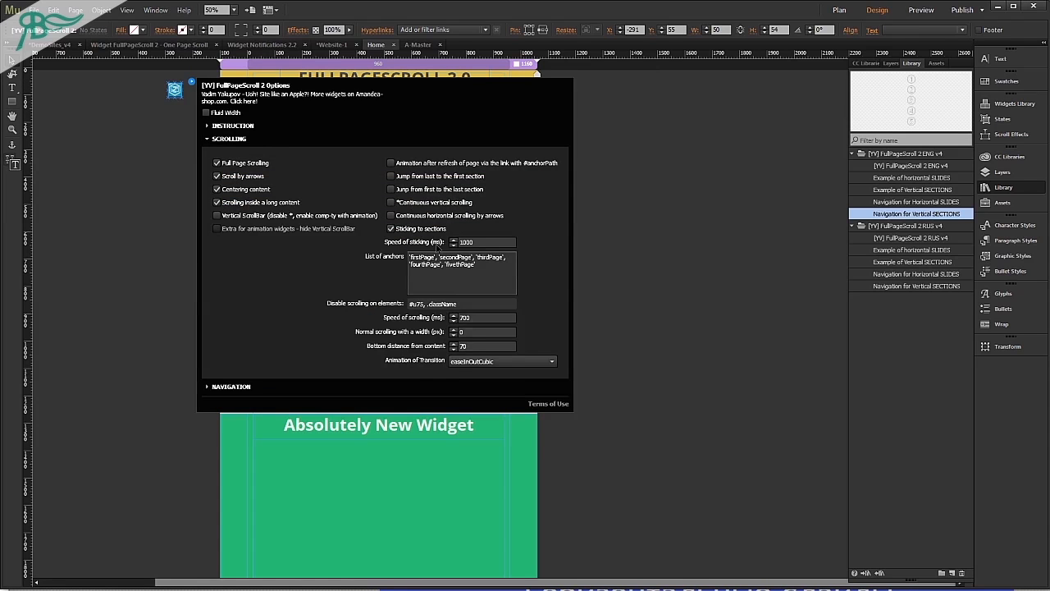
left_click(484, 271)
left_click(132, 272)
Preview the page in the browser and test navigation button 6.
key("ctrl+shift+e")
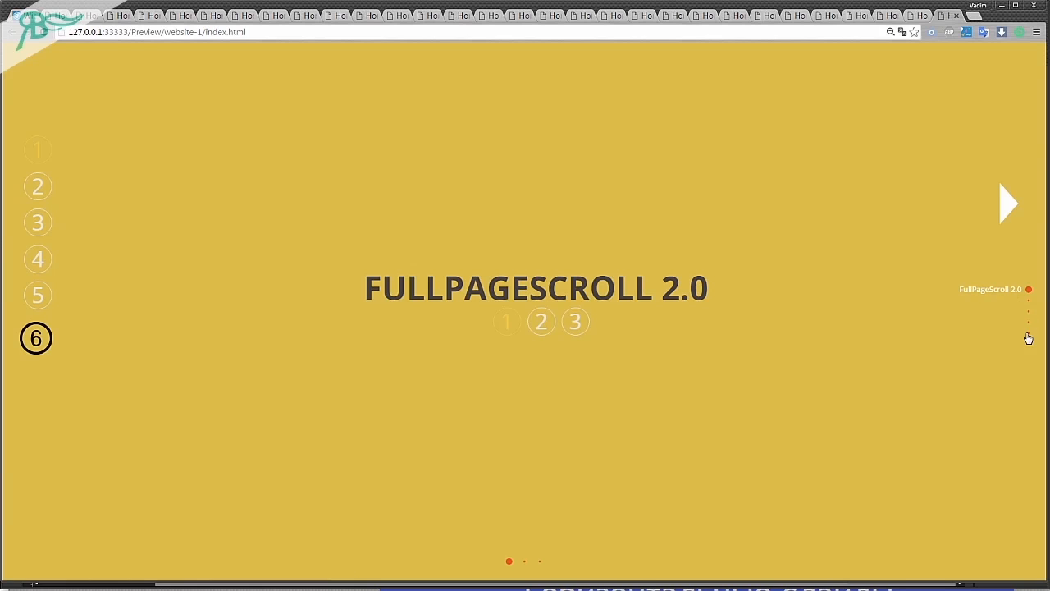
left_click(46, 331)
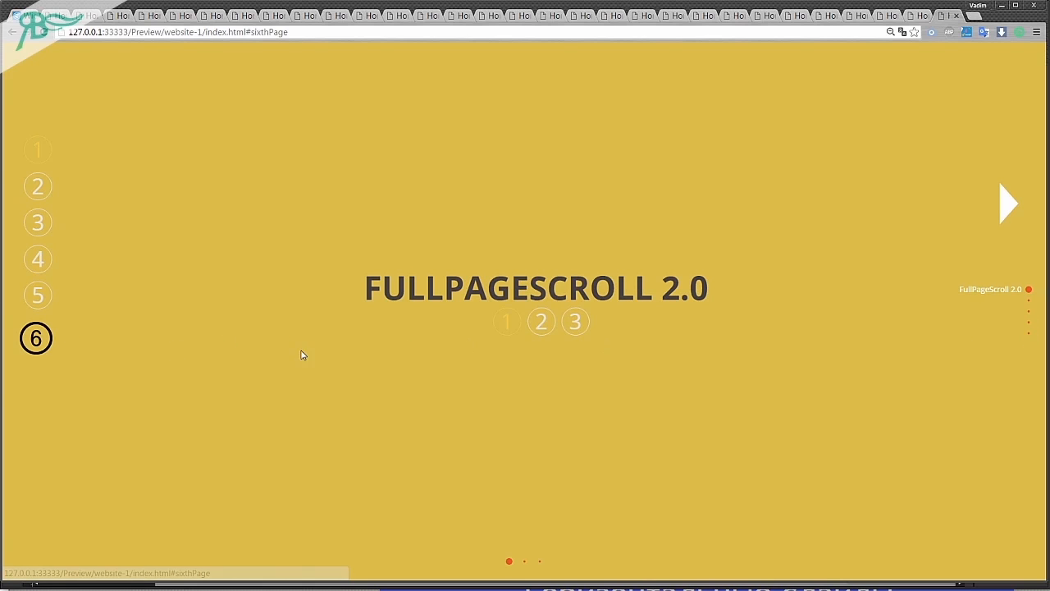
Return to Adobe Muse and duplicate the Images section below the original as the page's sixth section.
key("alt+Tab")
left_click(417, 348)
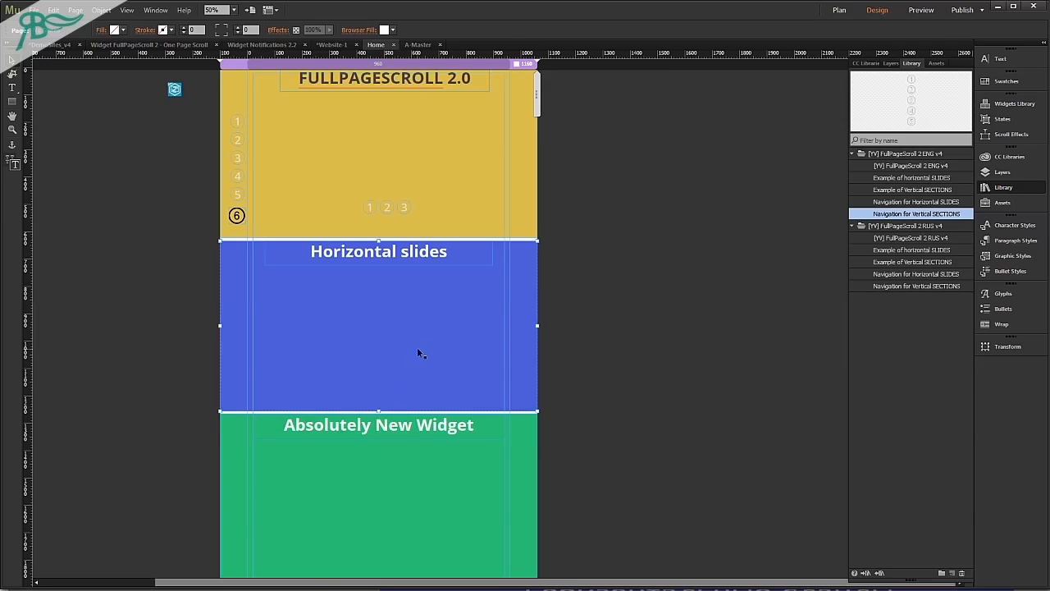
left_click(359, 188)
scroll(456, 267, "down", 10)
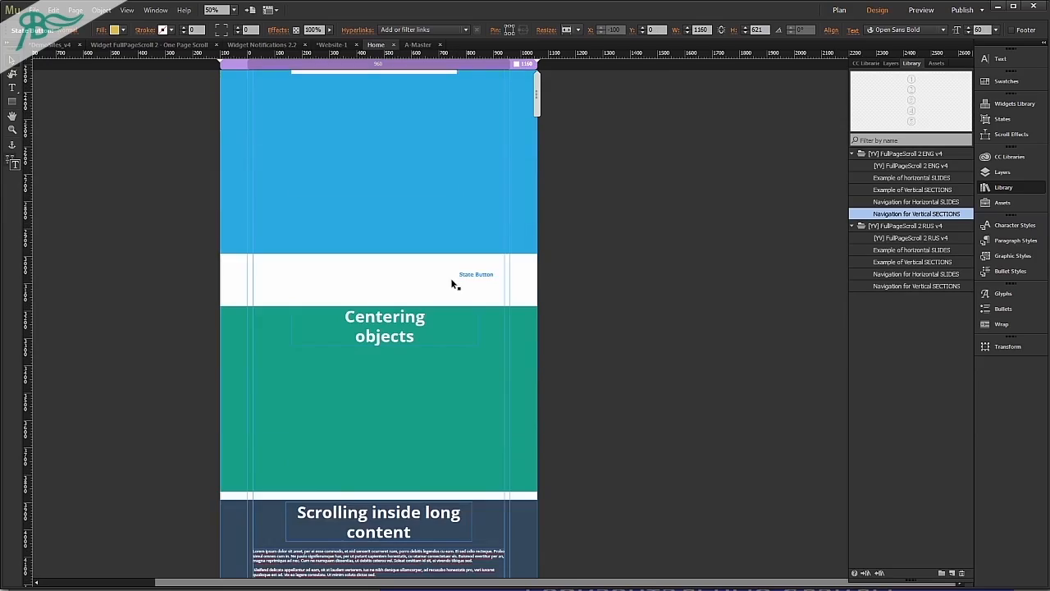
scroll(456, 266, "down", 10)
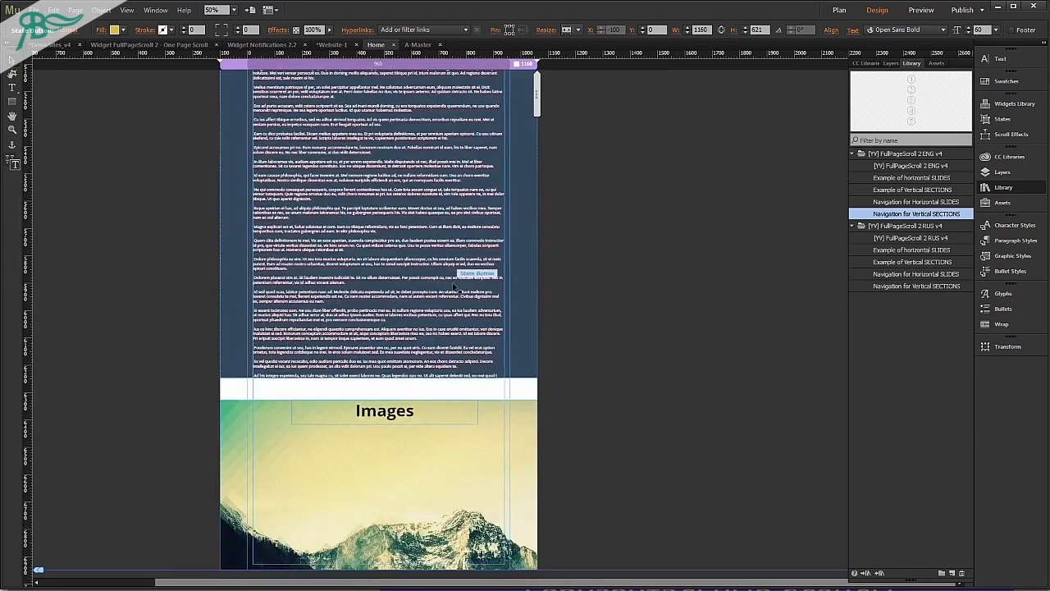
left_click_drag(424, 490, 429, 563)
Preview the page with the added section in the browser and test navigation button 6.
key("ctrl+shift+e")
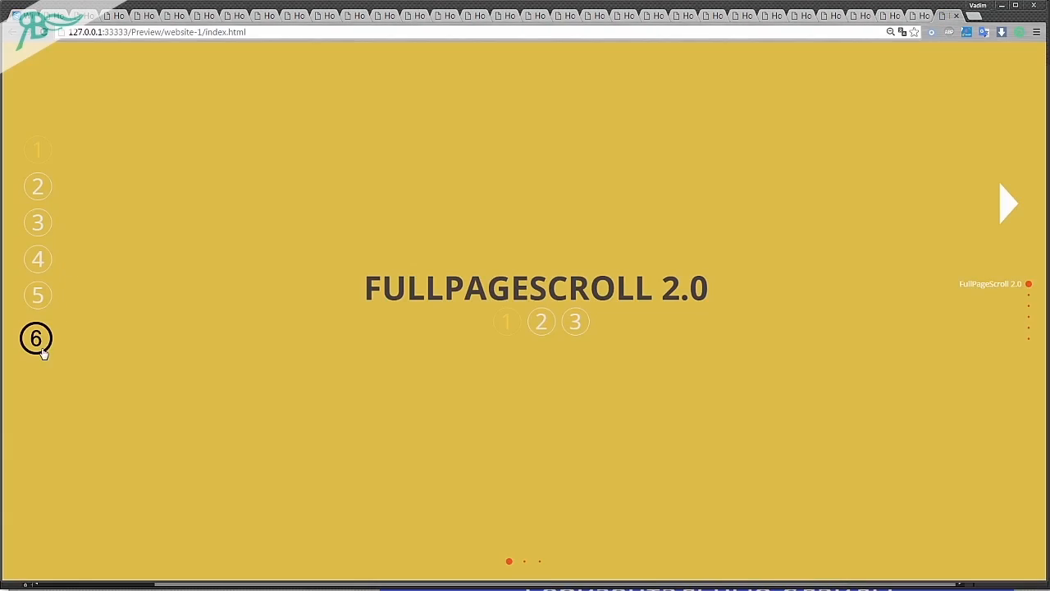
left_click(41, 346)
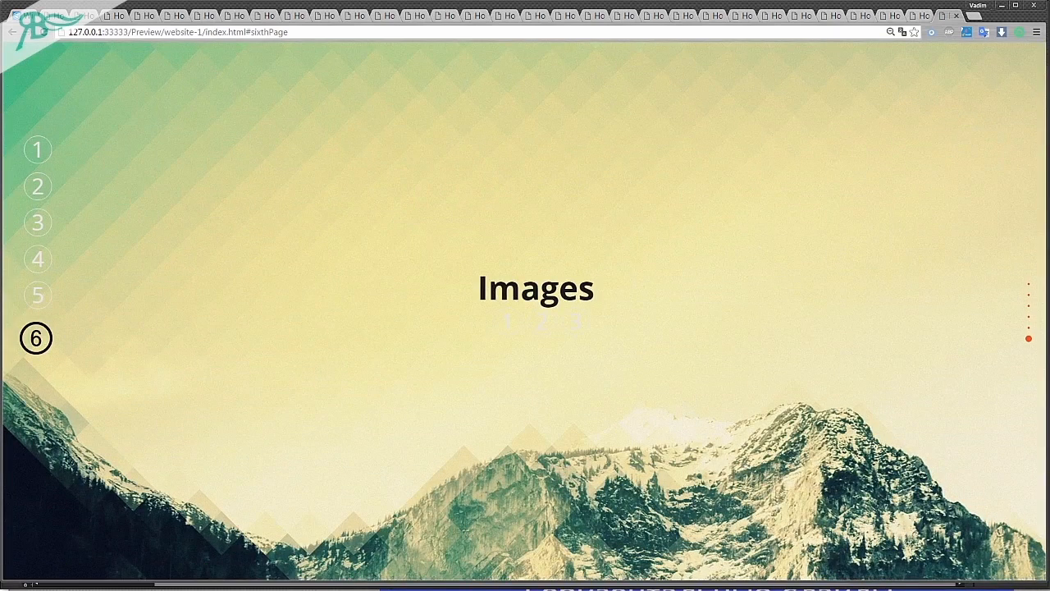
key("alt+Tab")
Fill the Active state of navigation button 6 with orange F7921E.
scroll(139, 214, "up", 20)
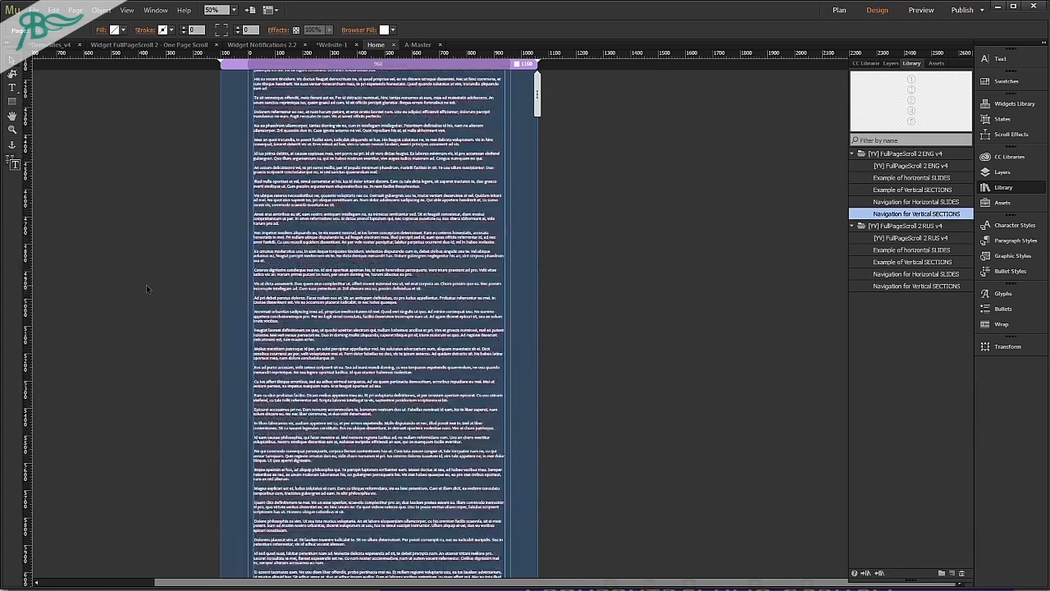
left_click(237, 217)
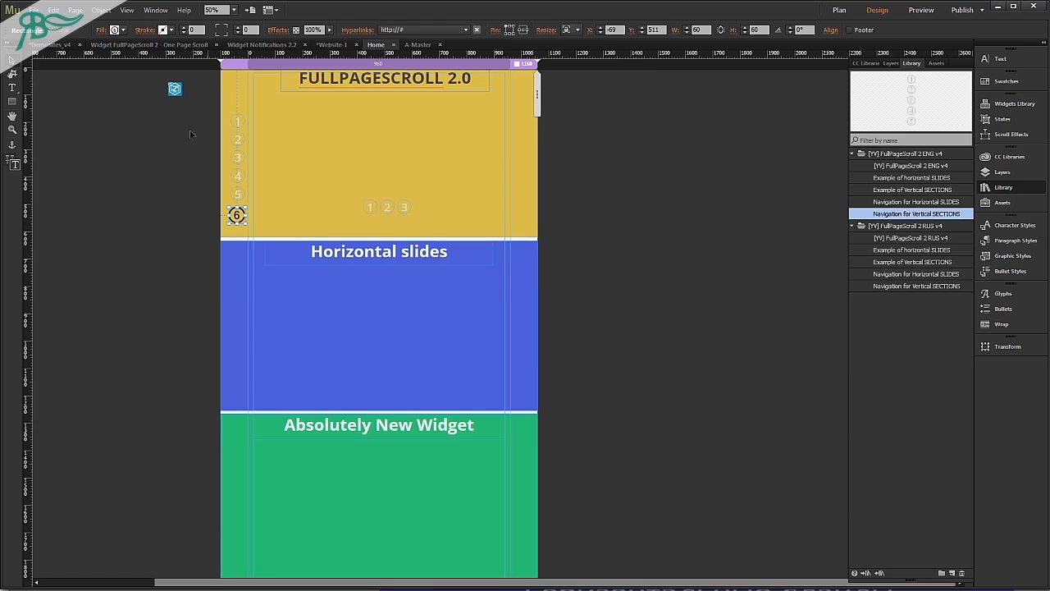
left_click(55, 32)
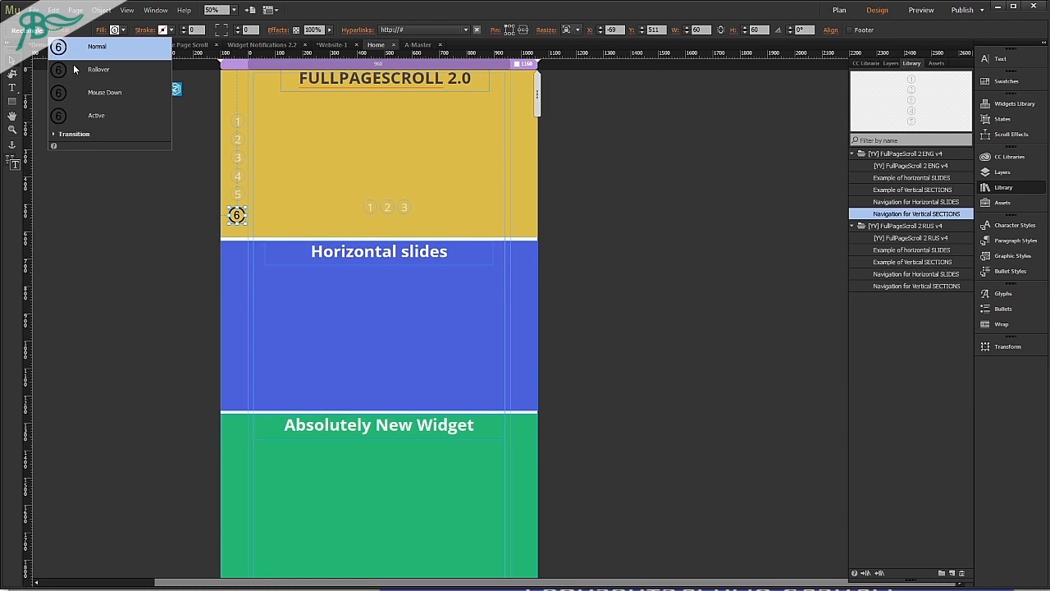
left_click(93, 116)
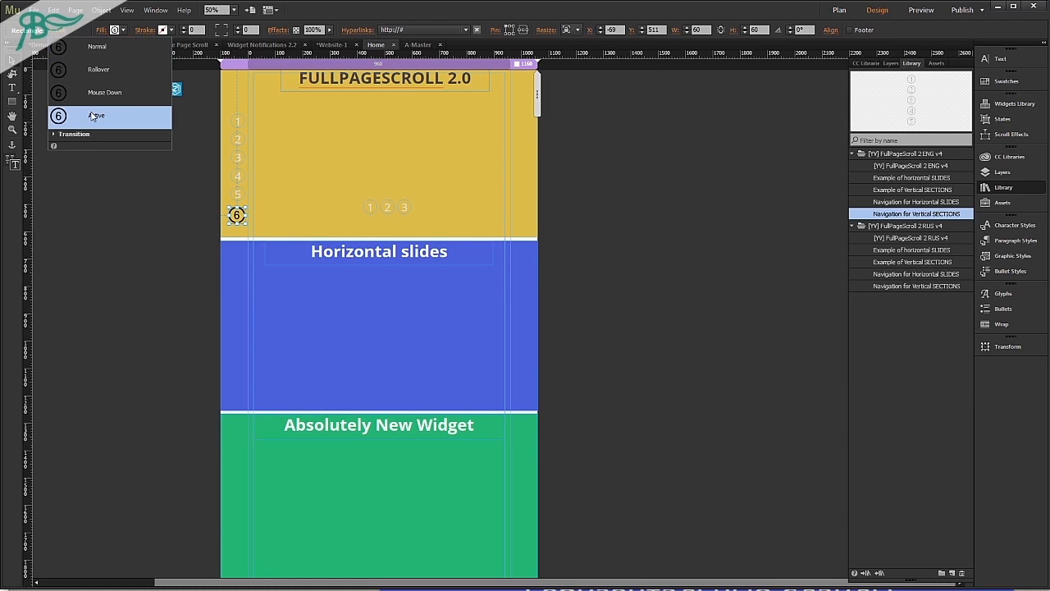
left_click(115, 31)
left_click(271, 56)
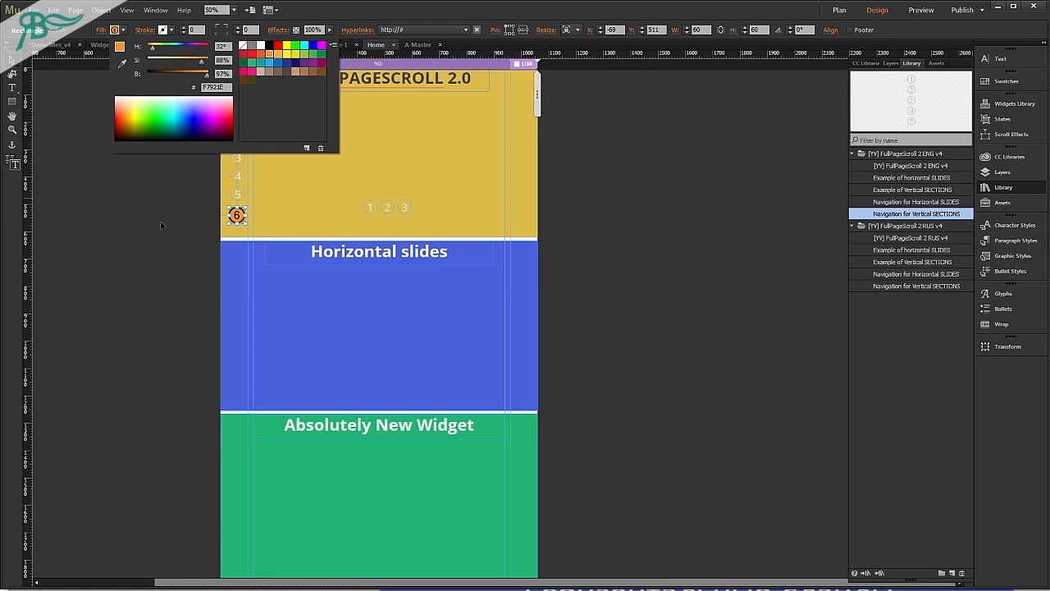
left_click(160, 221)
left_click(235, 216)
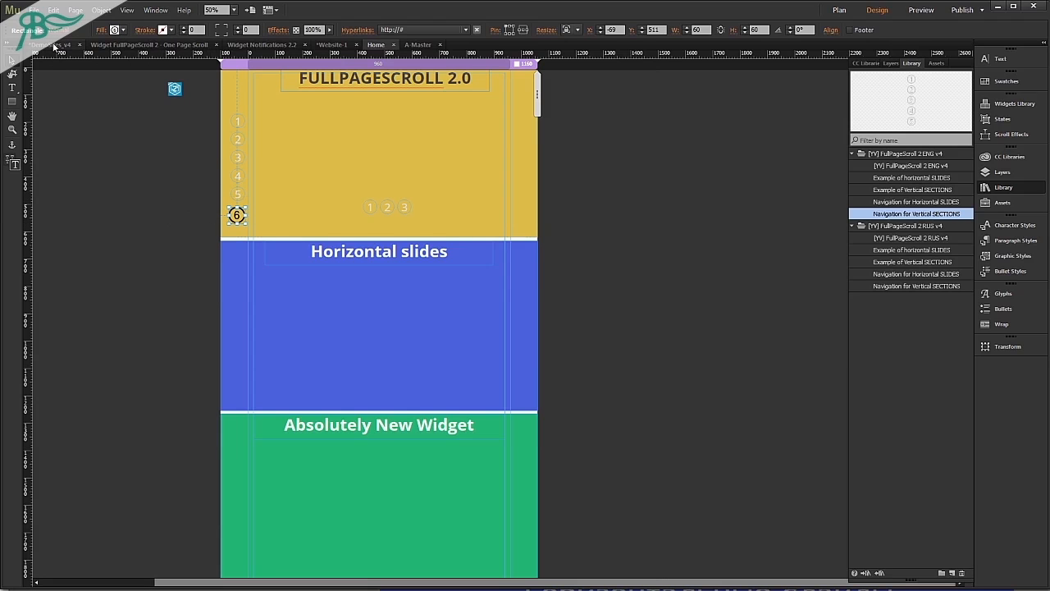
Preview the page in the browser and check button 6's orange Active state.
key("ctrl+shift+e")
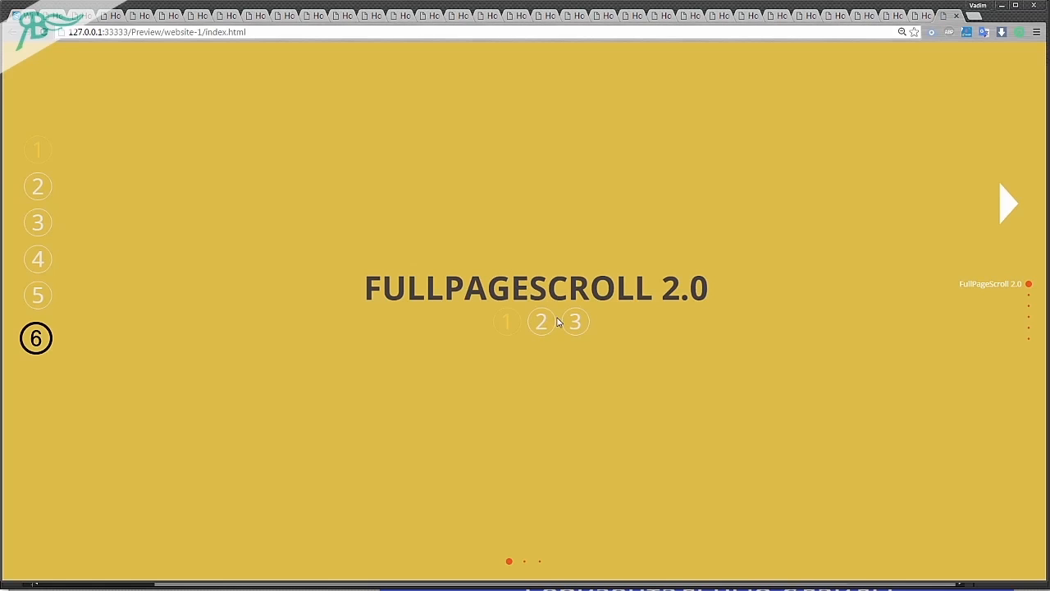
left_click(39, 340)
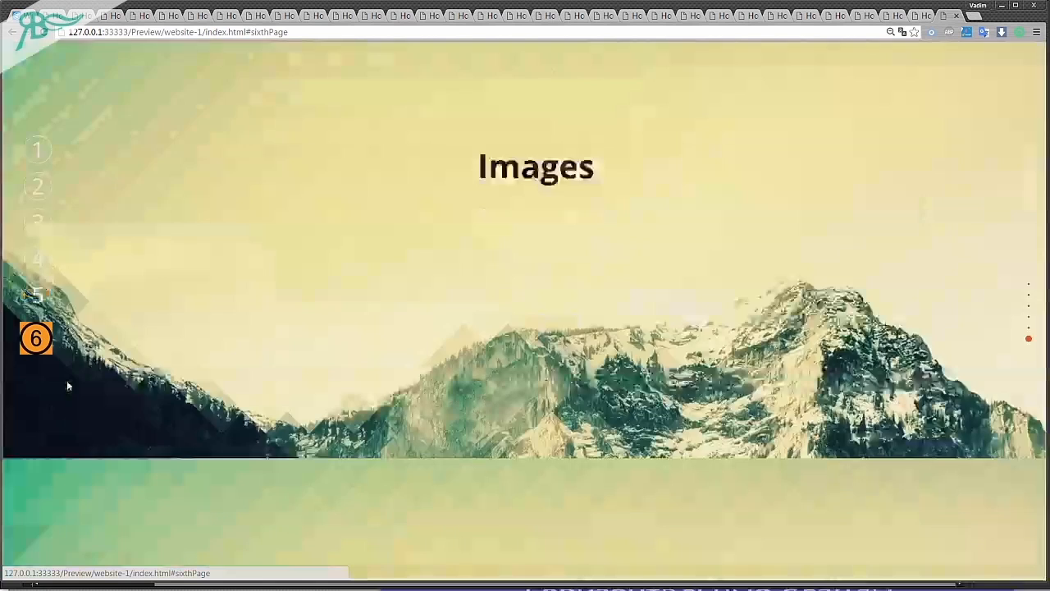
key("alt+Tab")
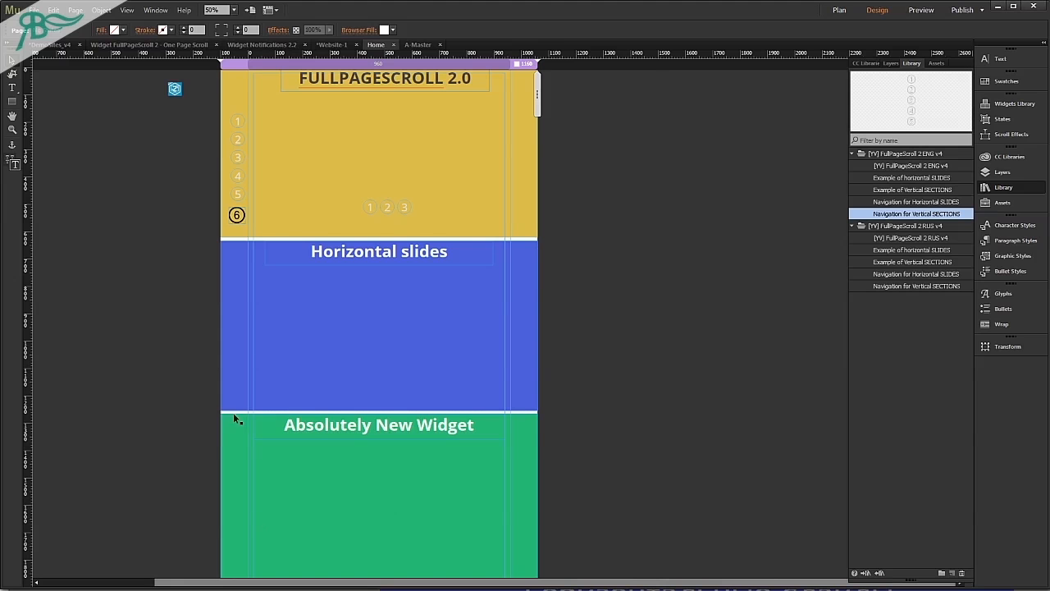
Turn on the Fade transition for the Active state of navigation button 6.
left_click(236, 215)
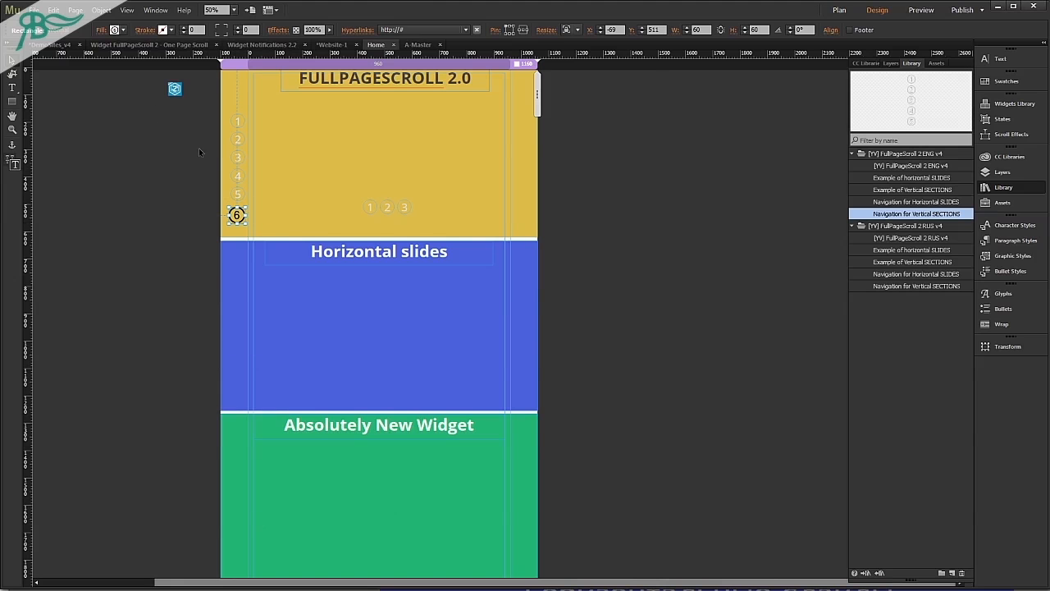
left_click(53, 31)
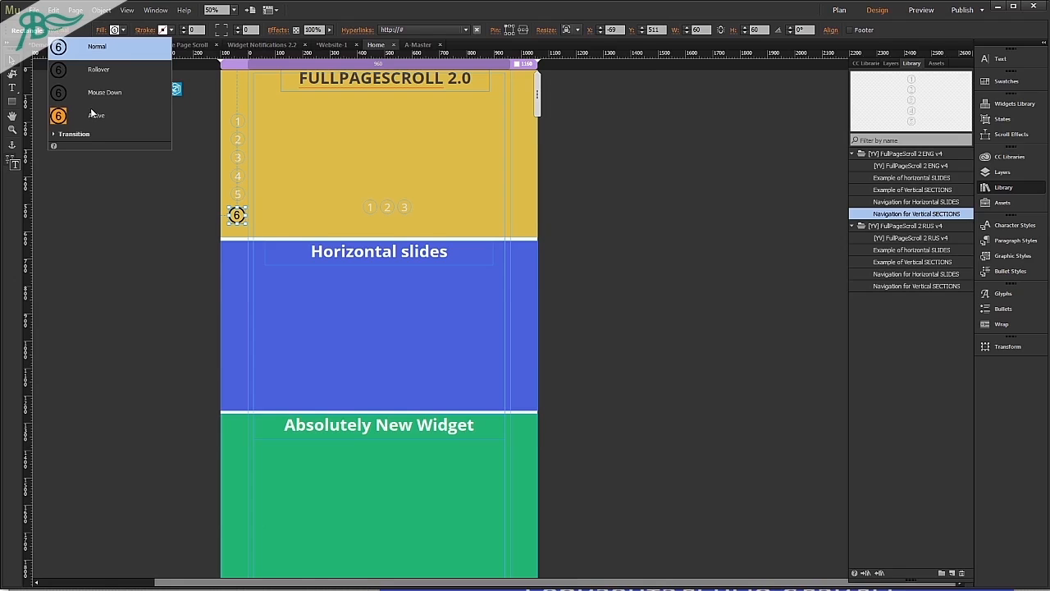
left_click(92, 113)
left_click(54, 134)
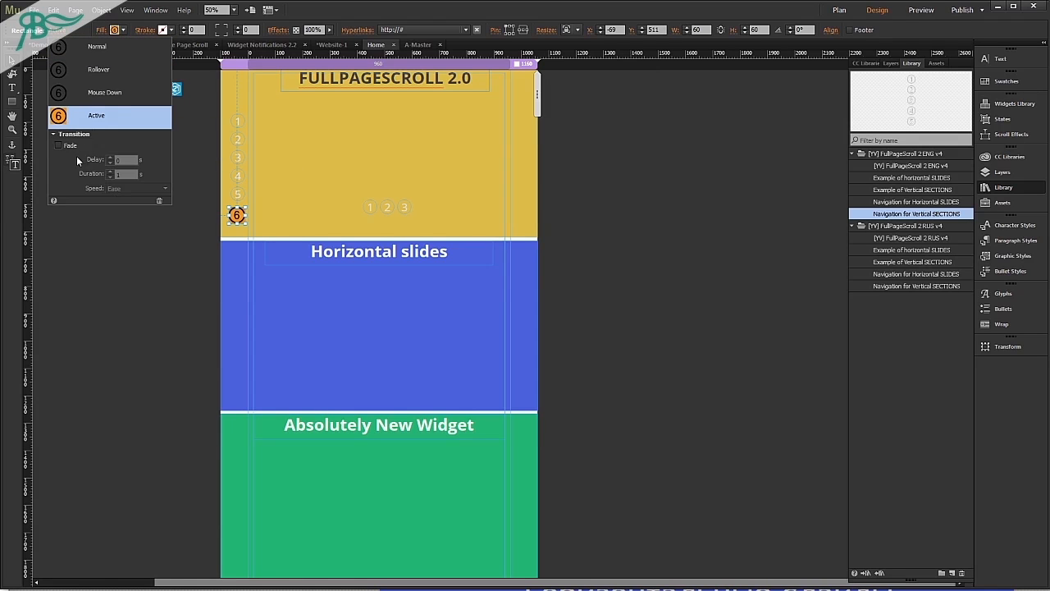
left_click(72, 146)
left_click(123, 173)
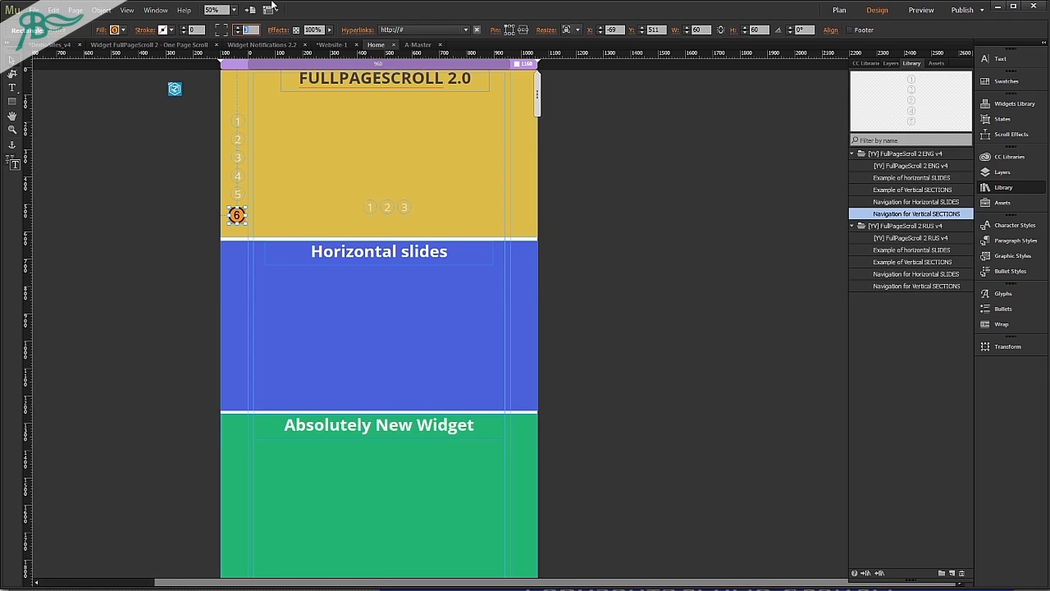
Set the corner radius of button 6's Active state to 250 and change its fill to yellow.
key("Return")
left_click(115, 29)
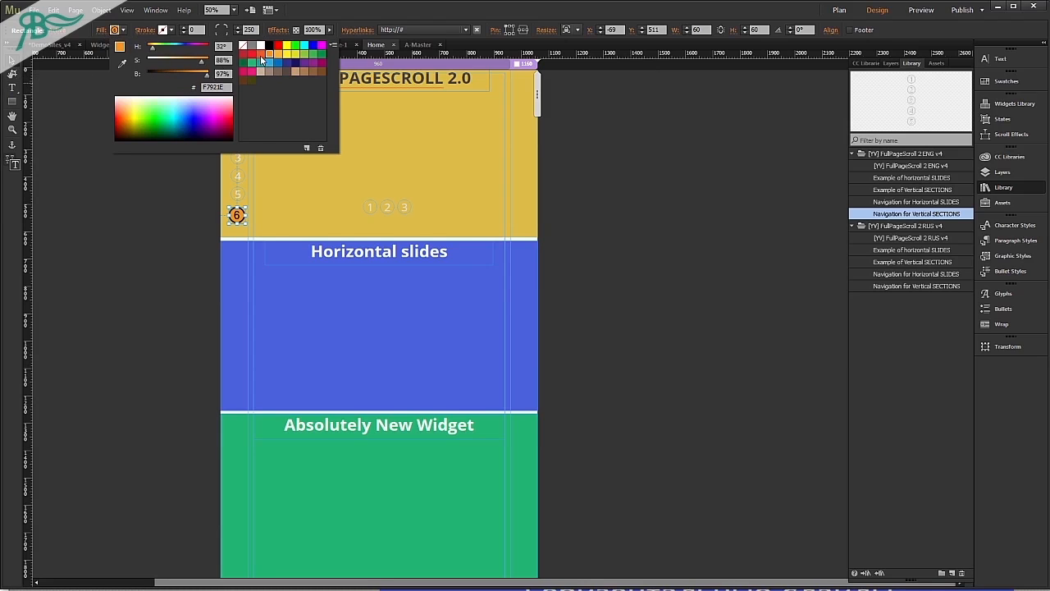
left_click(261, 65)
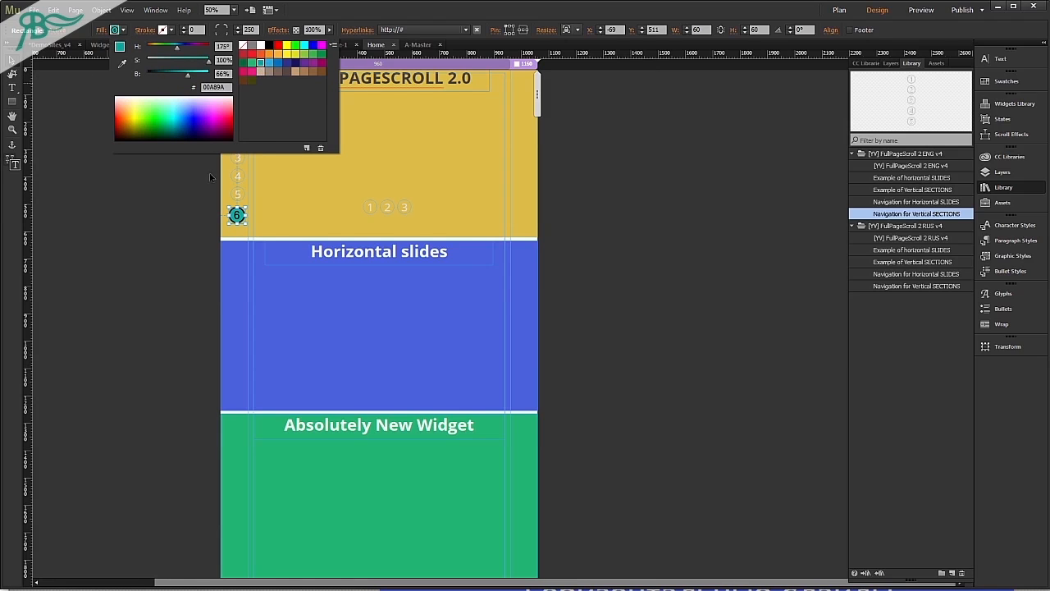
left_click(277, 55)
left_click(157, 270)
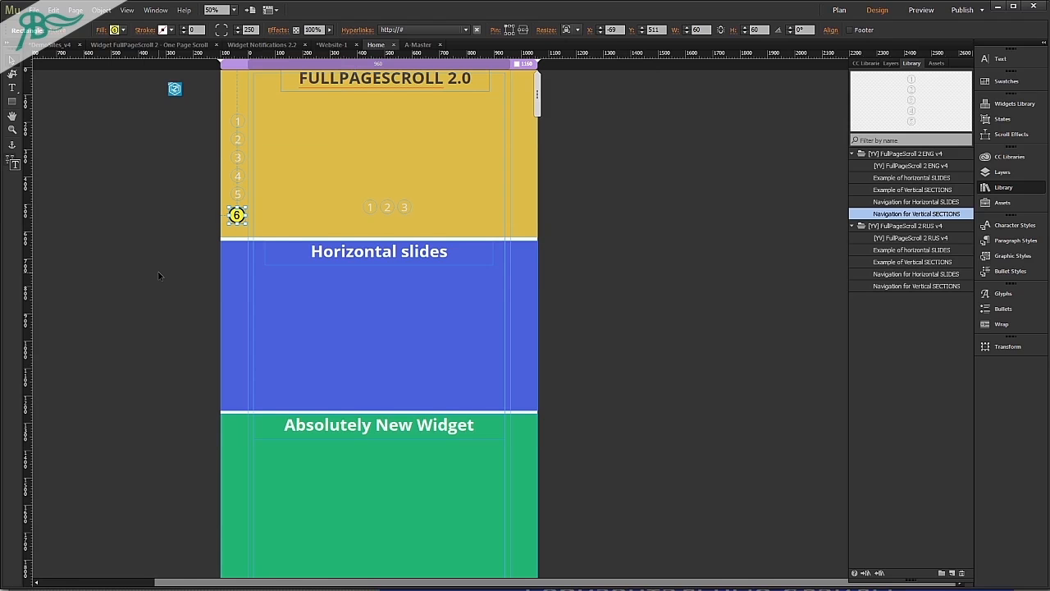
Preview the page, test button 6's rounded yellow Active state, and scroll back up through the sections.
key("ctrl+shift+e")
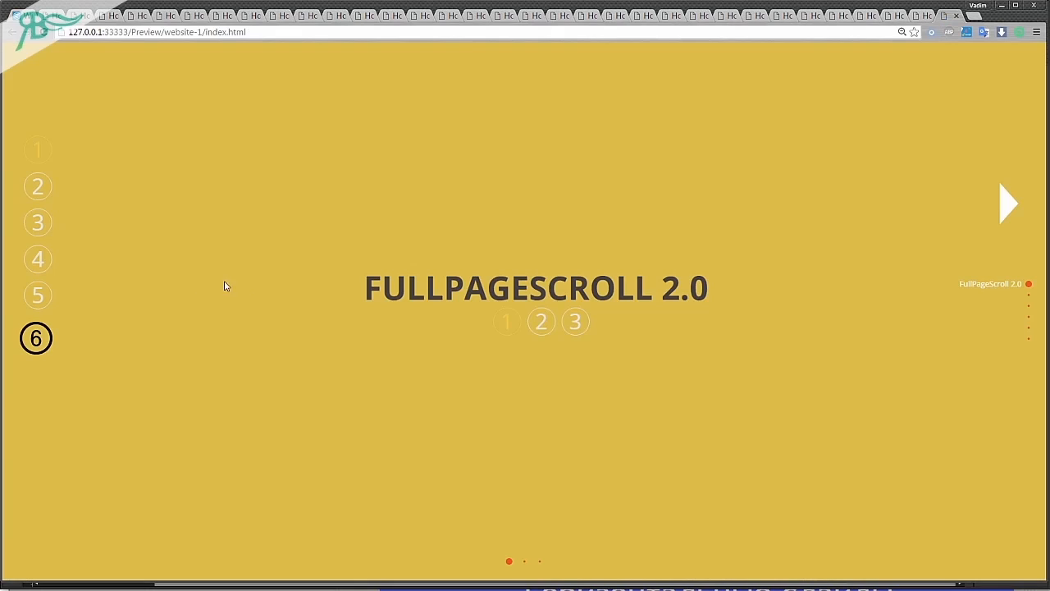
left_click(36, 338)
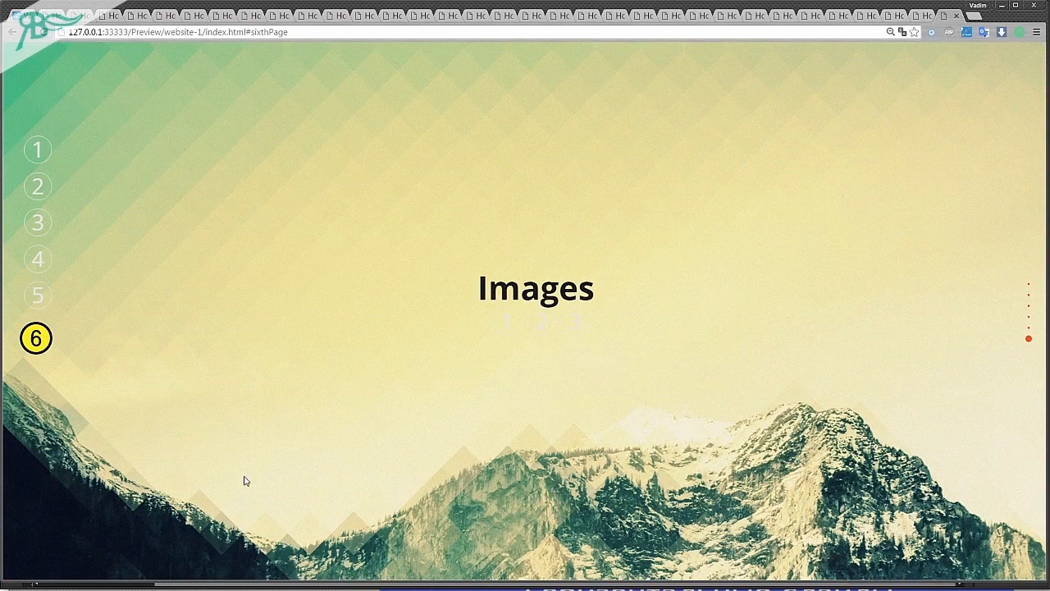
scroll(400, 353, "up", 3)
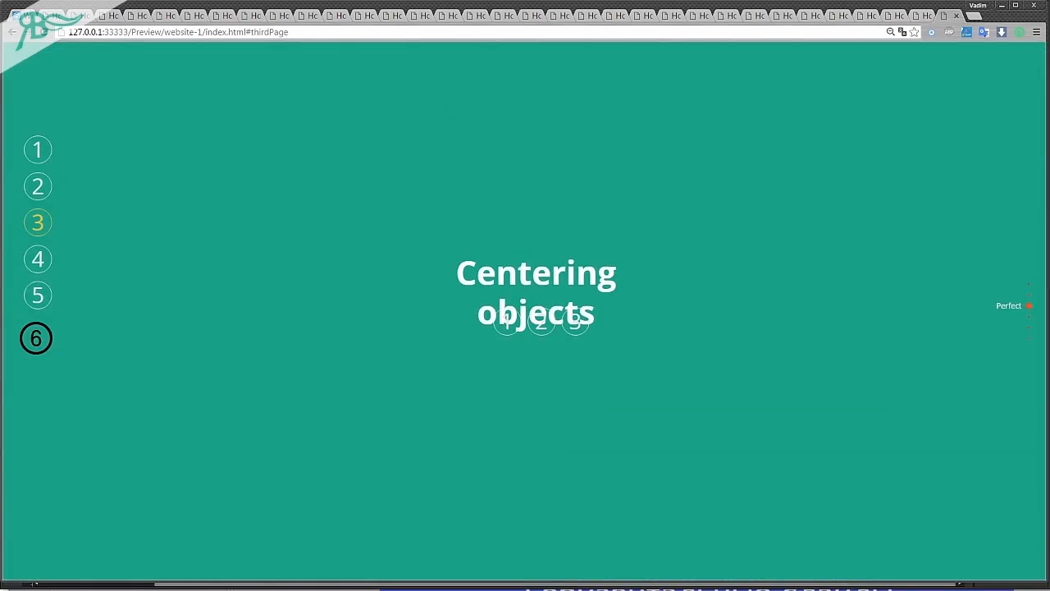
key("alt+Tab")
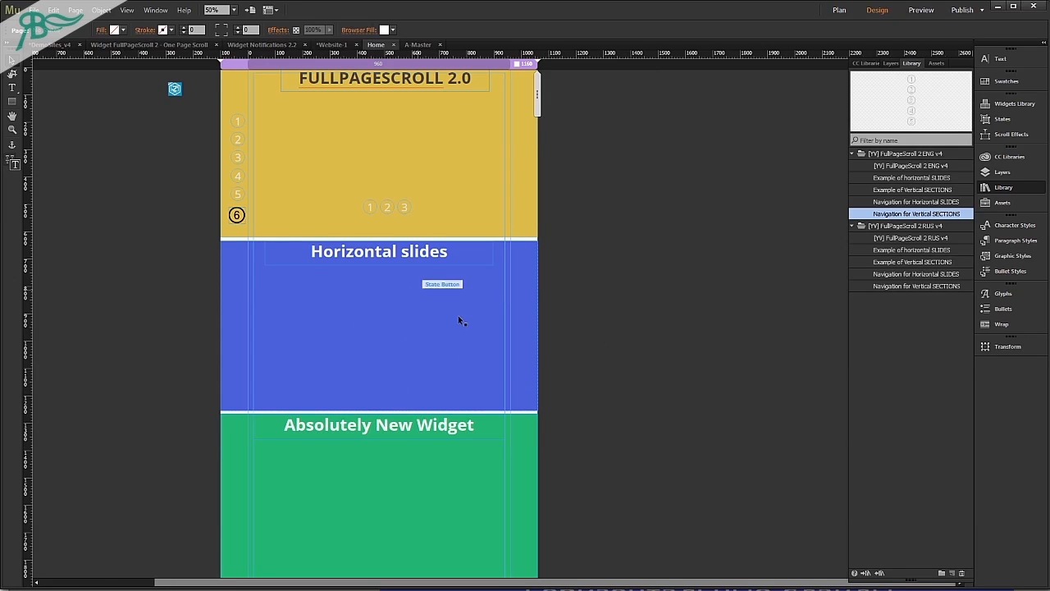
scroll(448, 324, "down", 10)
scroll(448, 321, "up", 2)
left_click(375, 320)
left_click(382, 241)
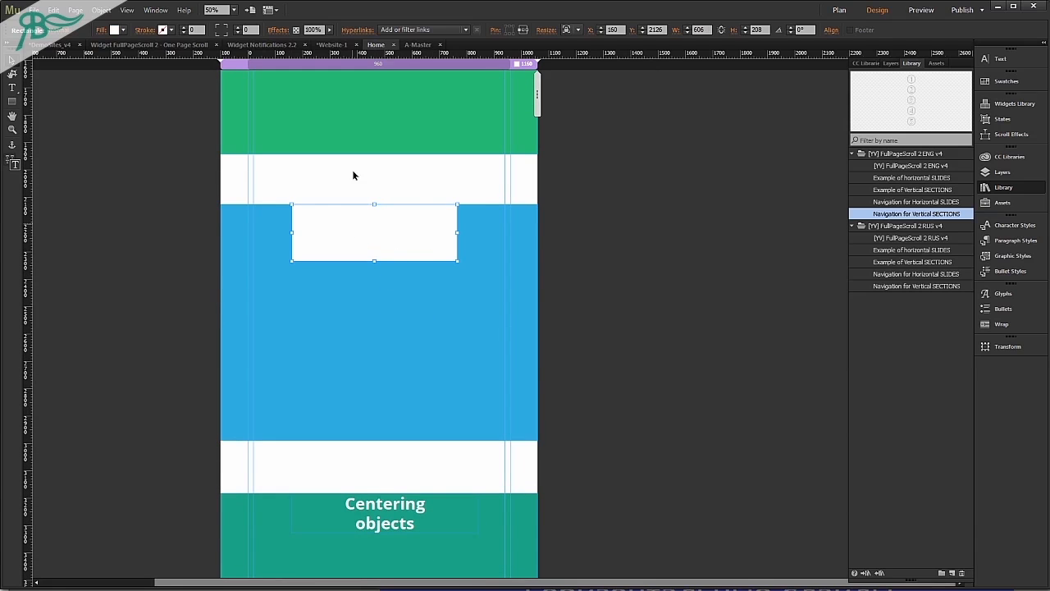
left_click(574, 221)
Open the FullPageScroll 2 widget's Scrolling options and examine the Vertical ScrollBar and hide Vertical ScrollBar settings.
scroll(561, 232, "up", 8)
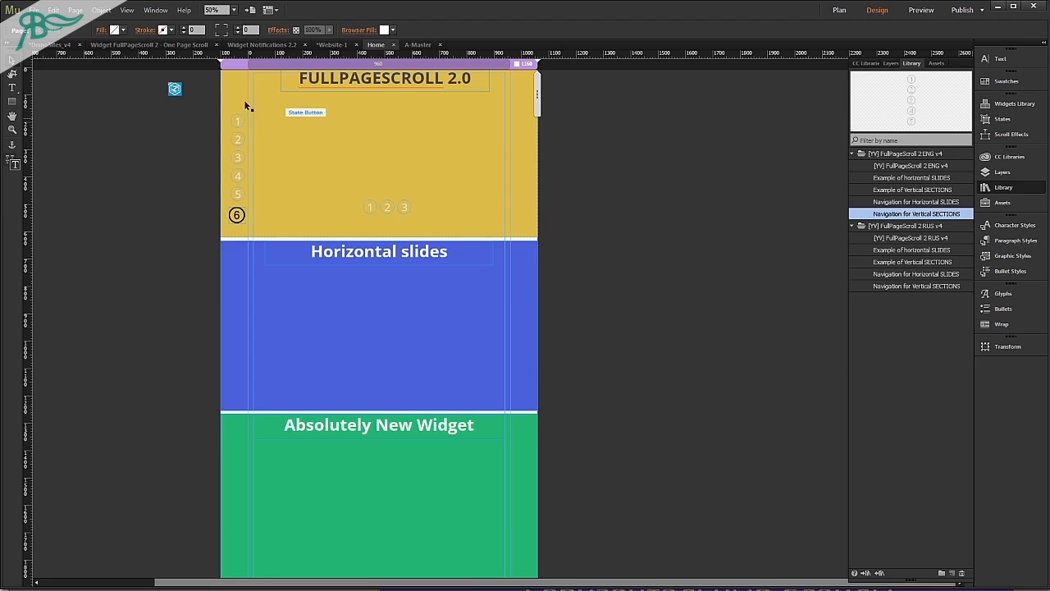
left_click(175, 88)
left_click(192, 81)
left_click(193, 81)
left_click(194, 82)
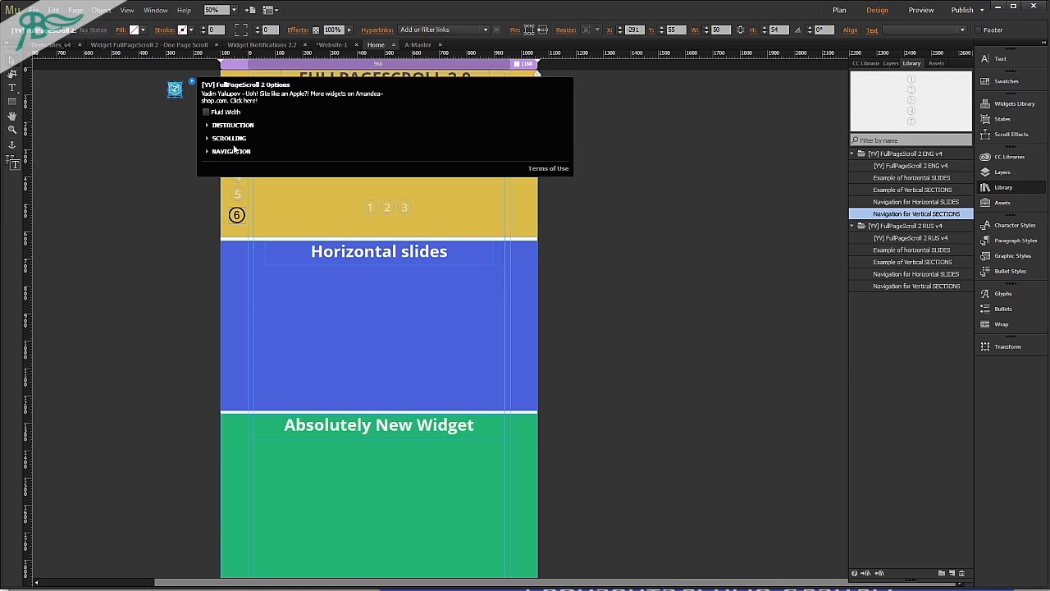
left_click(228, 139)
left_click(229, 216)
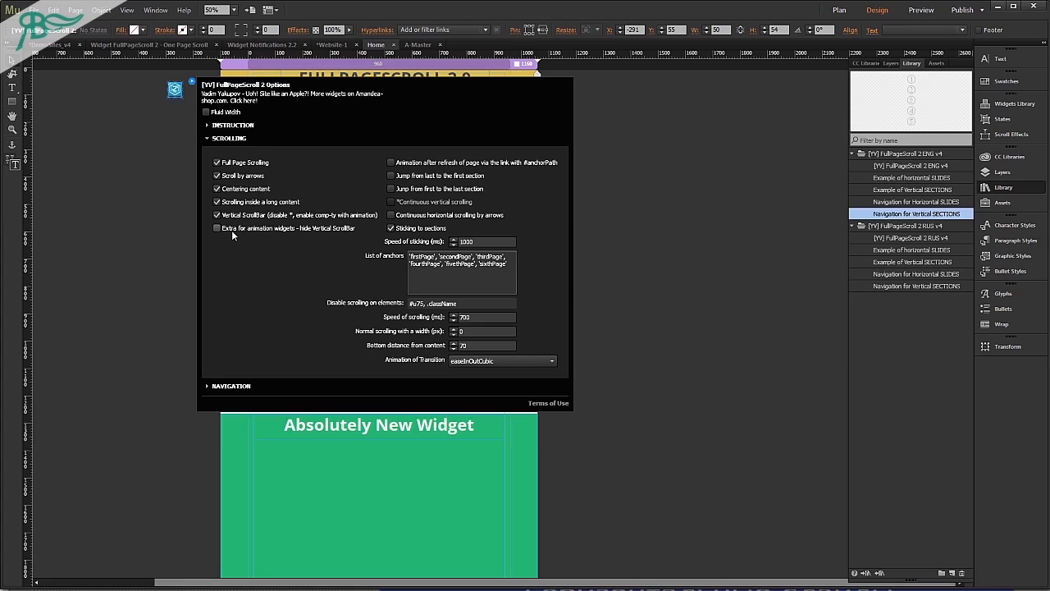
left_click(231, 230)
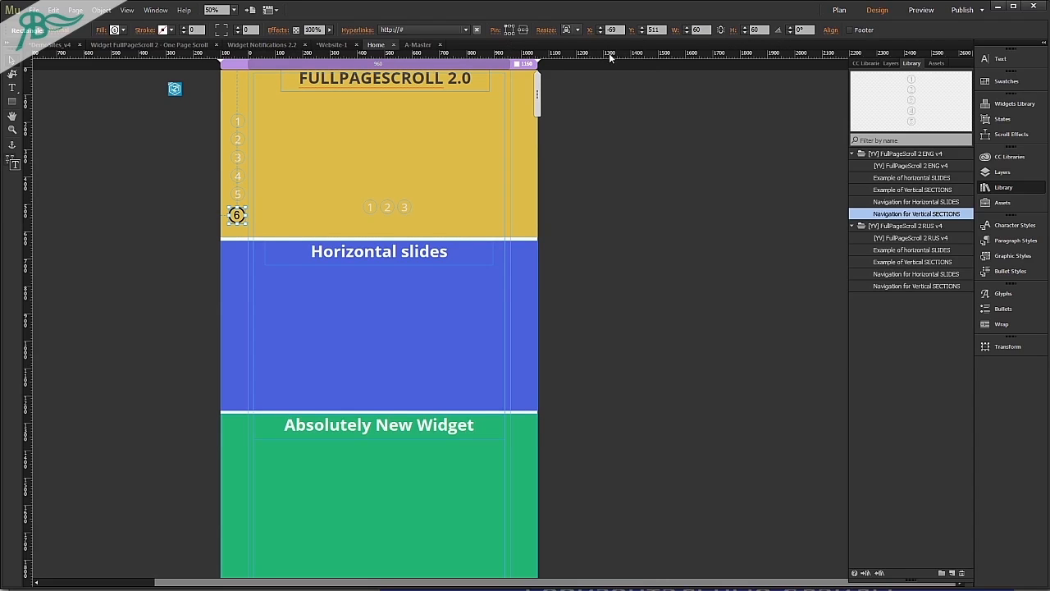
Place an anchor outside the page beside the top of the first section, at X -170, Y 2.
left_click(611, 154)
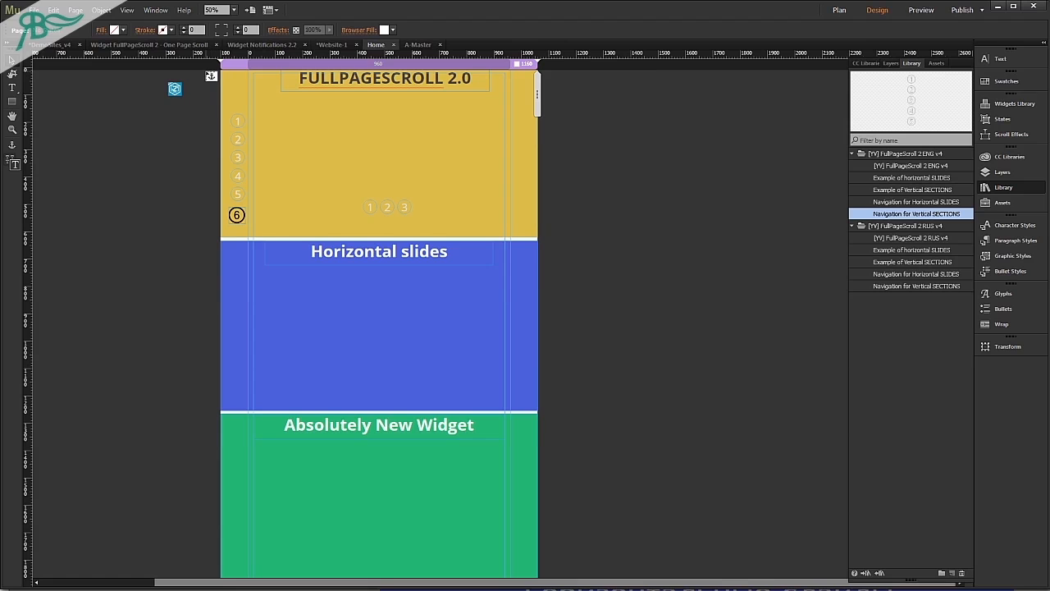
left_click(211, 75)
left_click(748, 407)
scroll(209, 87, "up", 3)
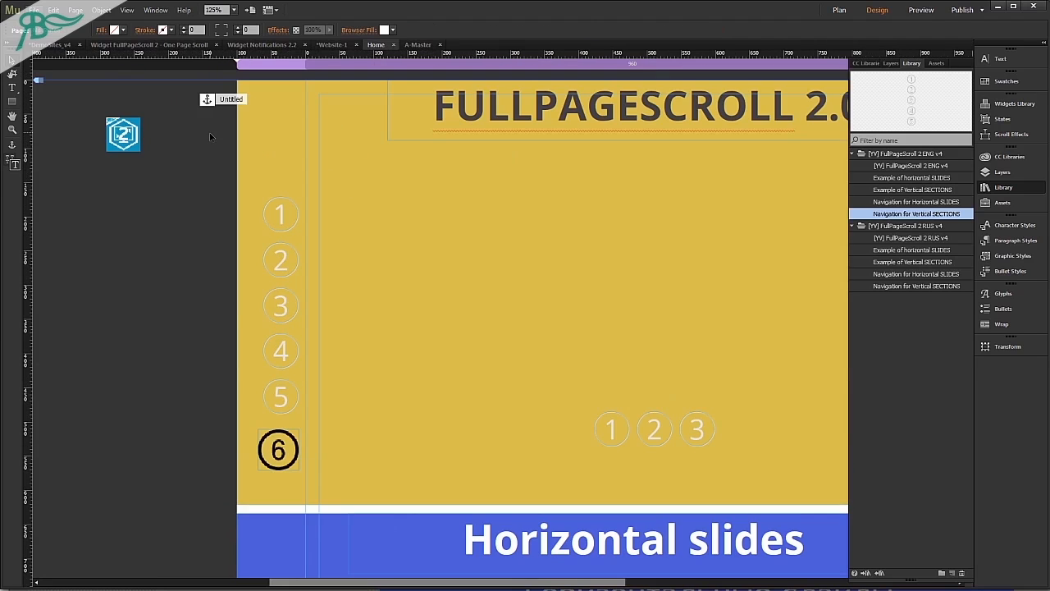
left_click_drag(208, 99, 195, 86)
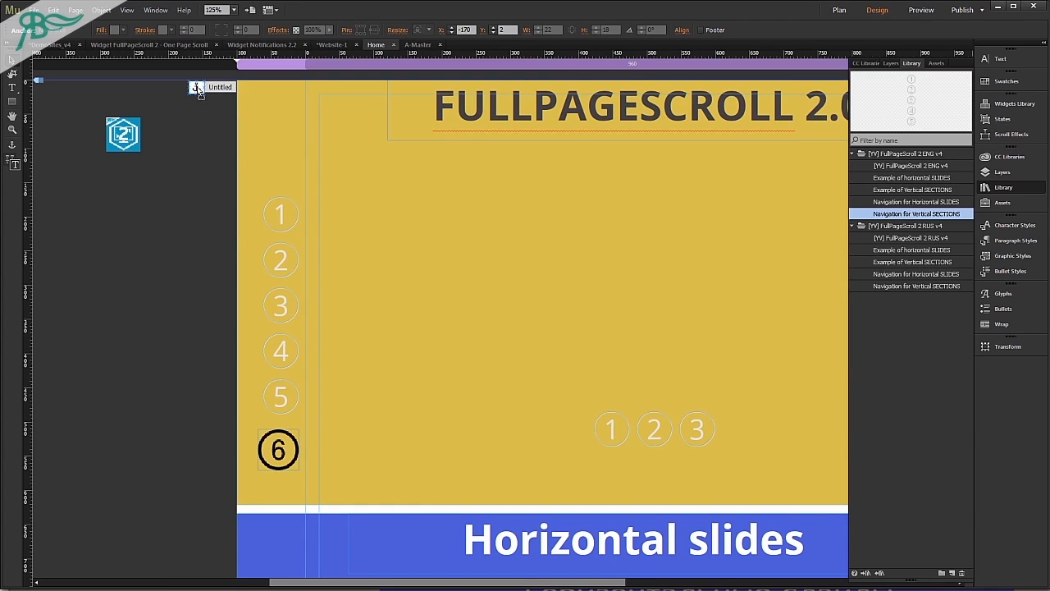
Rename the new anchor as "one".
right_click(197, 86)
left_click(246, 235)
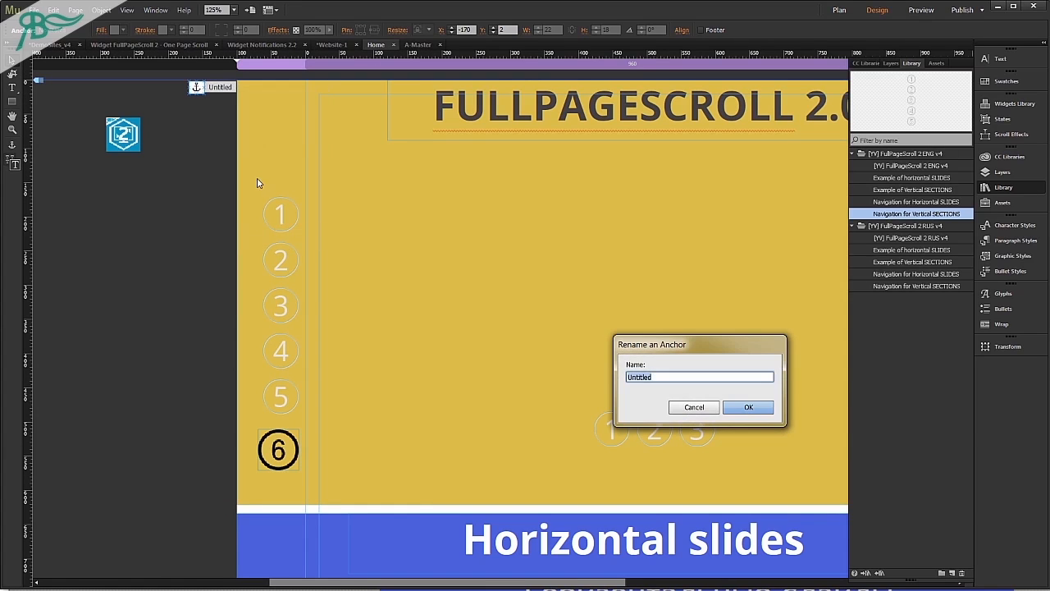
type("on")
key("Return")
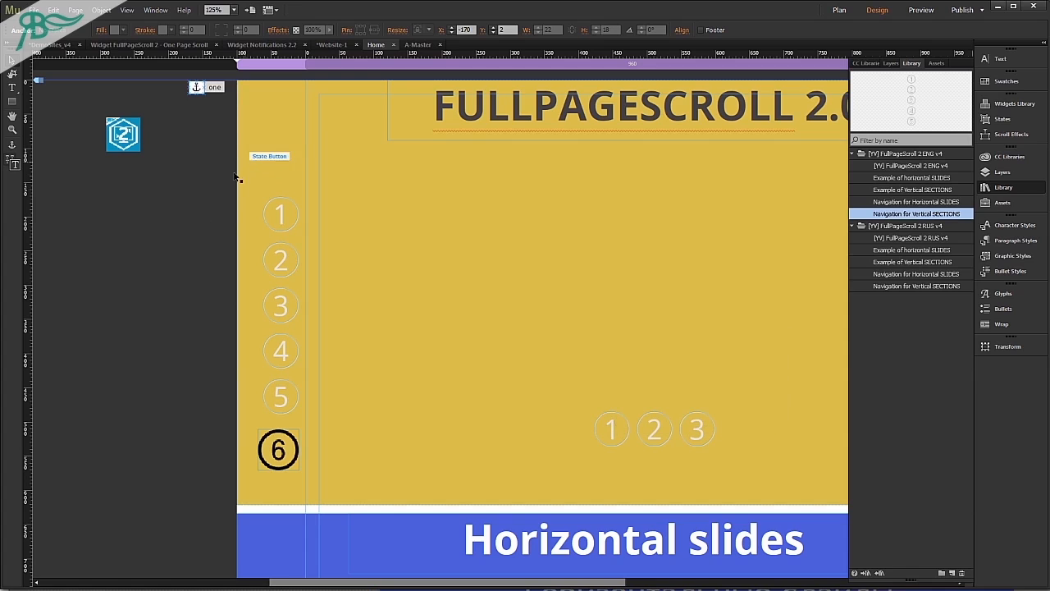
Link the white rectangle in the light blue section to the Home page anchor "one".
left_click(215, 256)
scroll(215, 256, "down", 5)
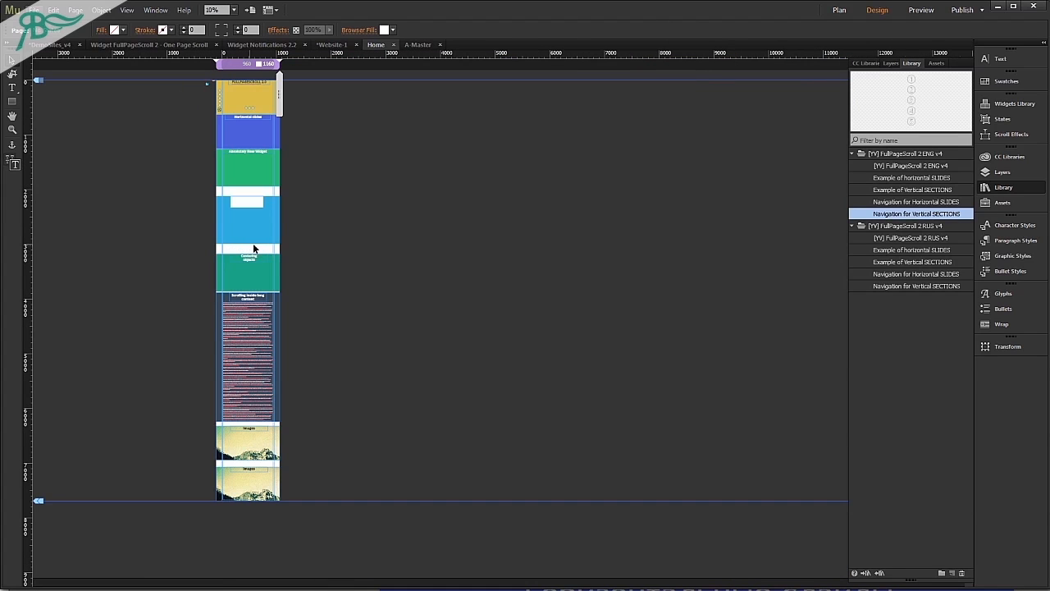
left_click(259, 199)
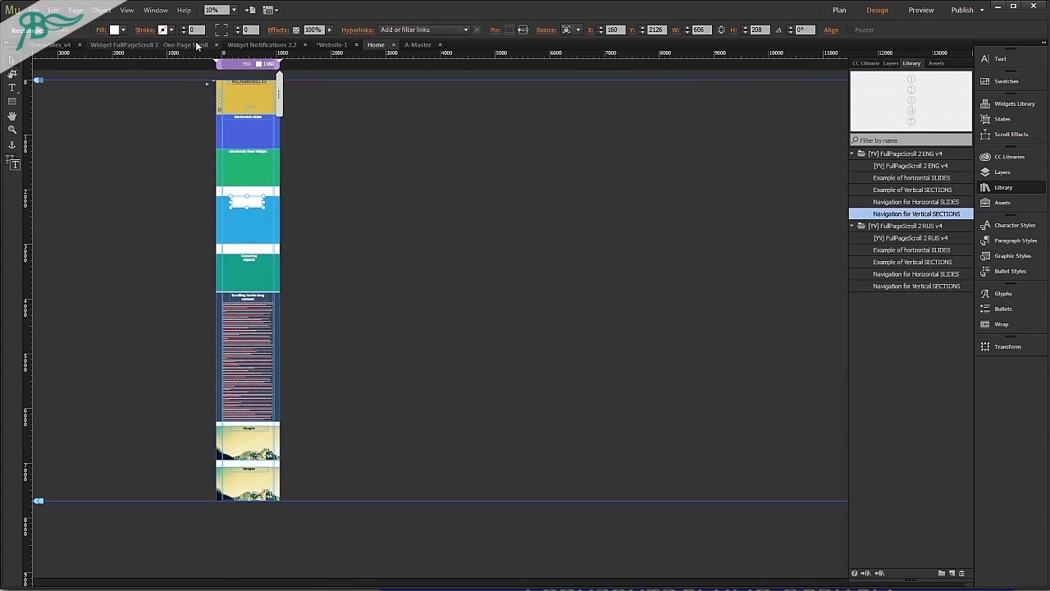
left_click(425, 30)
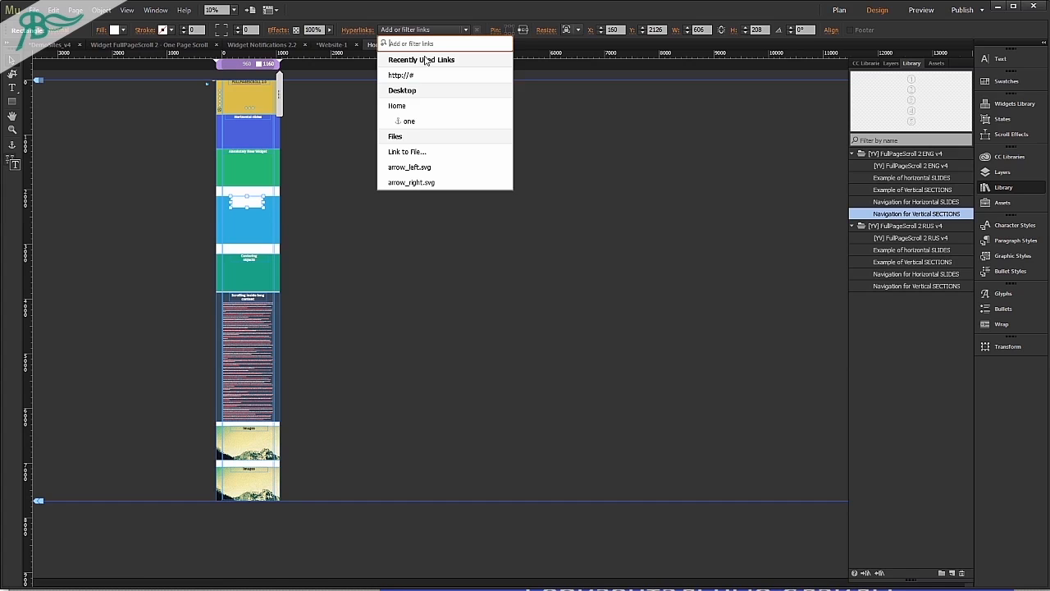
left_click(425, 122)
left_click(381, 293)
Preview the page in the browser to test the rectangle's anchor link, and return to Muse.
key("ctrl+shift+e")
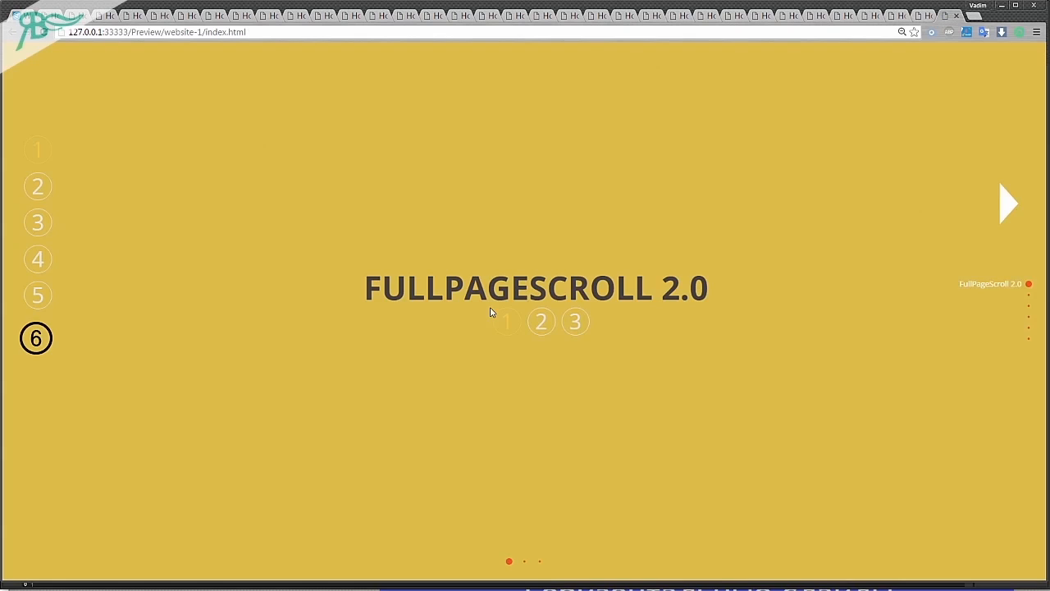
left_click(492, 315)
key("alt+Tab")
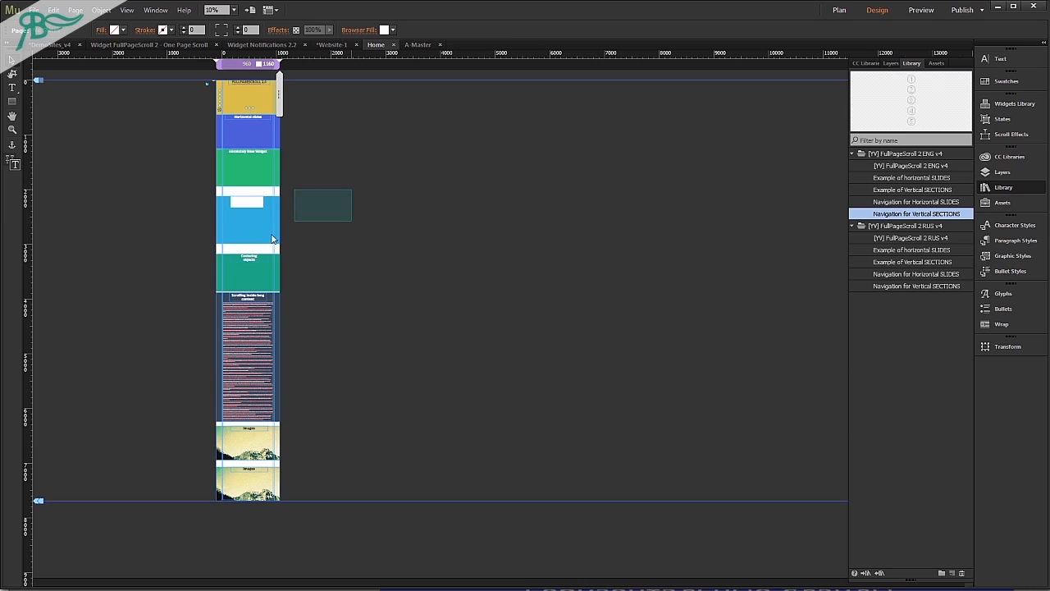
Move the light blue section up directly beneath the green one at Y 1943, and the teal section beneath it to Y 2807.
left_click(252, 265)
left_click(254, 261)
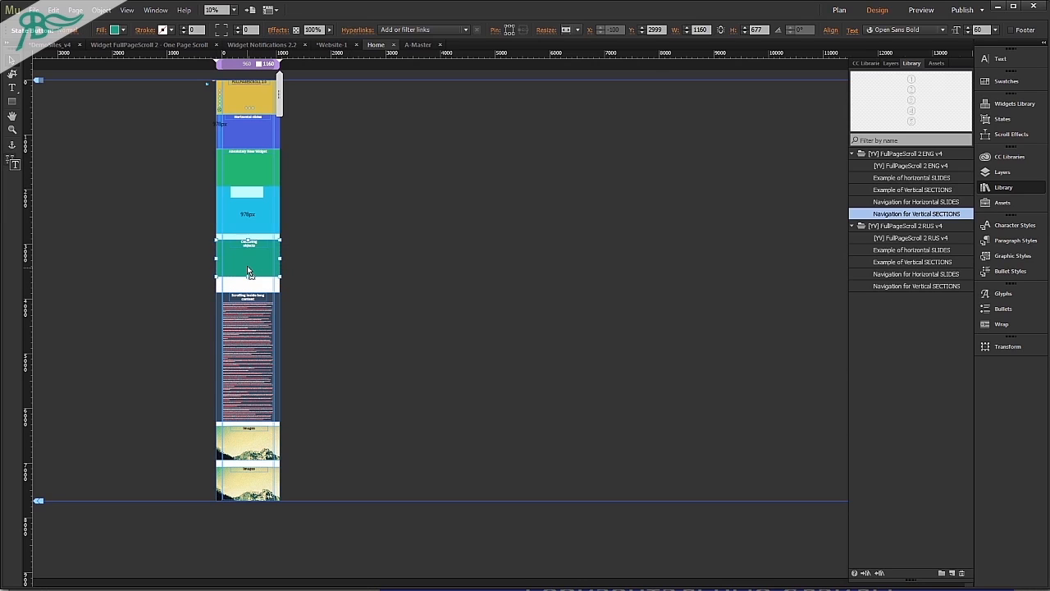
left_click_drag(247, 264, 247, 254)
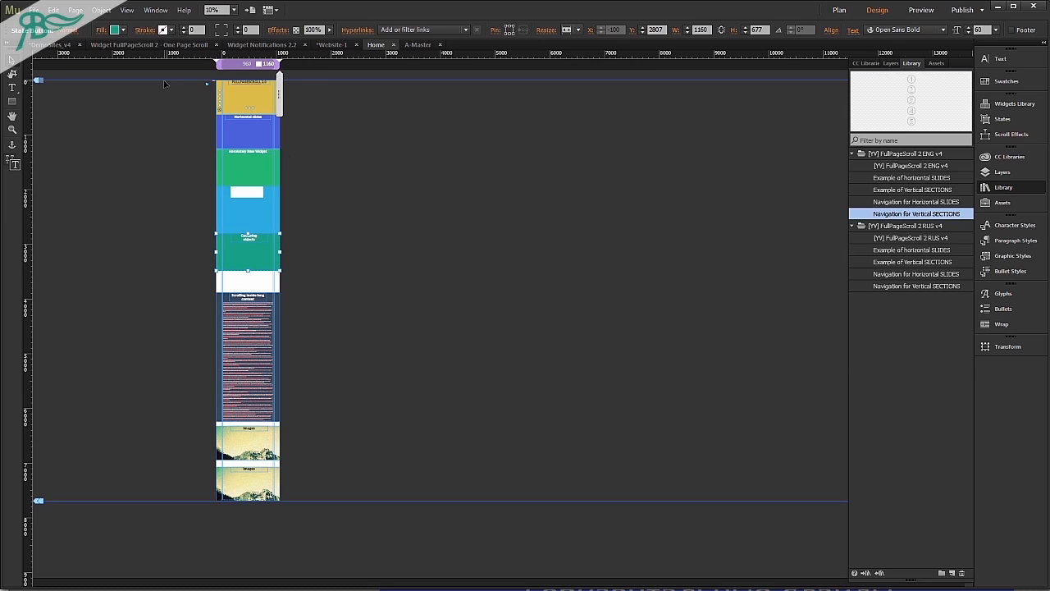
Enable the Fade transition in the Rollover state of the "Horizontal slides" section and fill that state with teal.
scroll(214, 87, "up", 2)
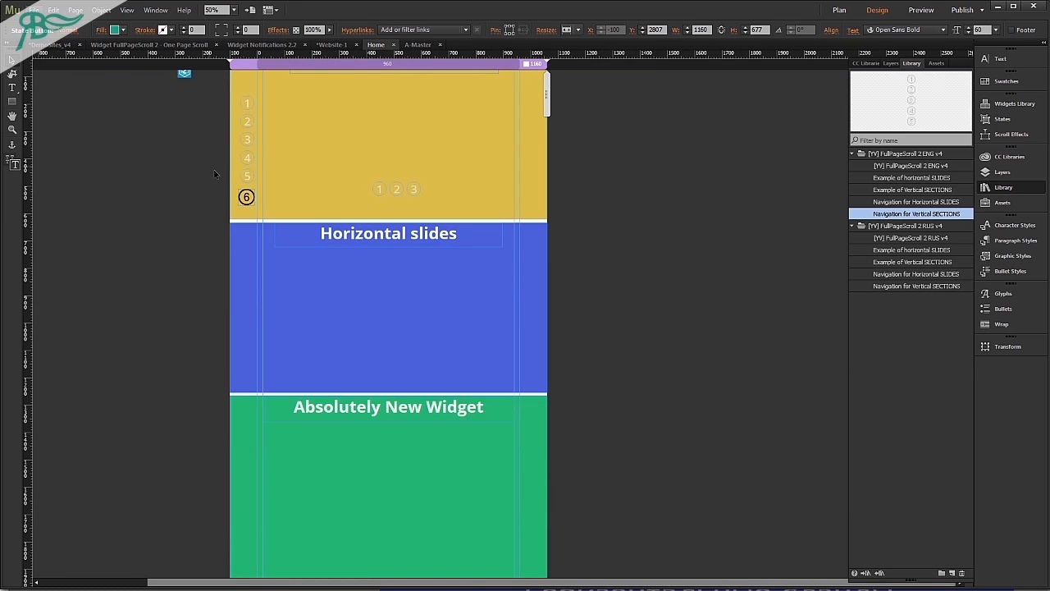
scroll(347, 244, "down", 3)
scroll(338, 248, "up", 3)
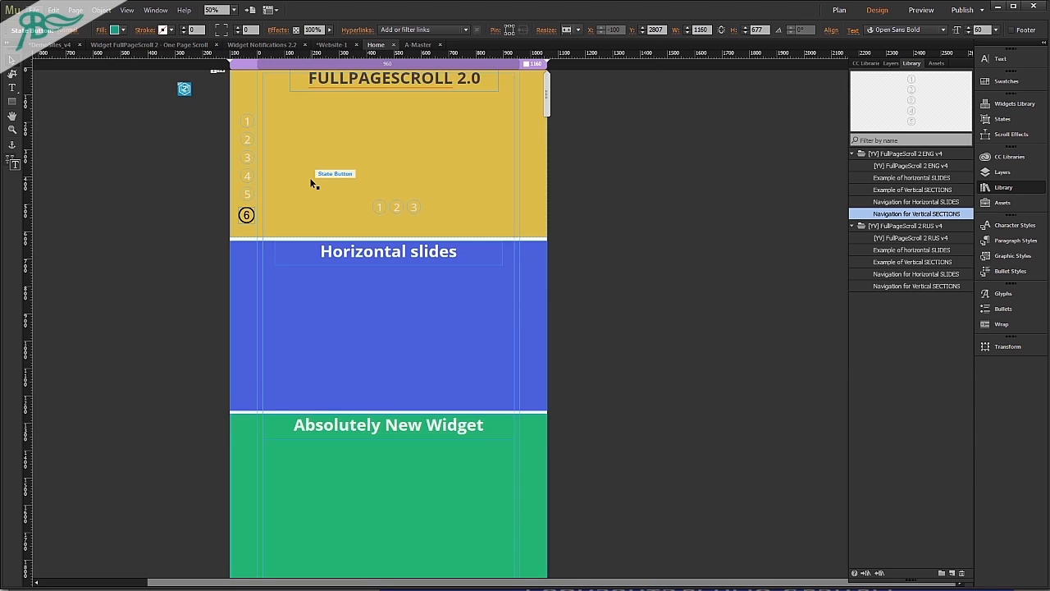
left_click(618, 217)
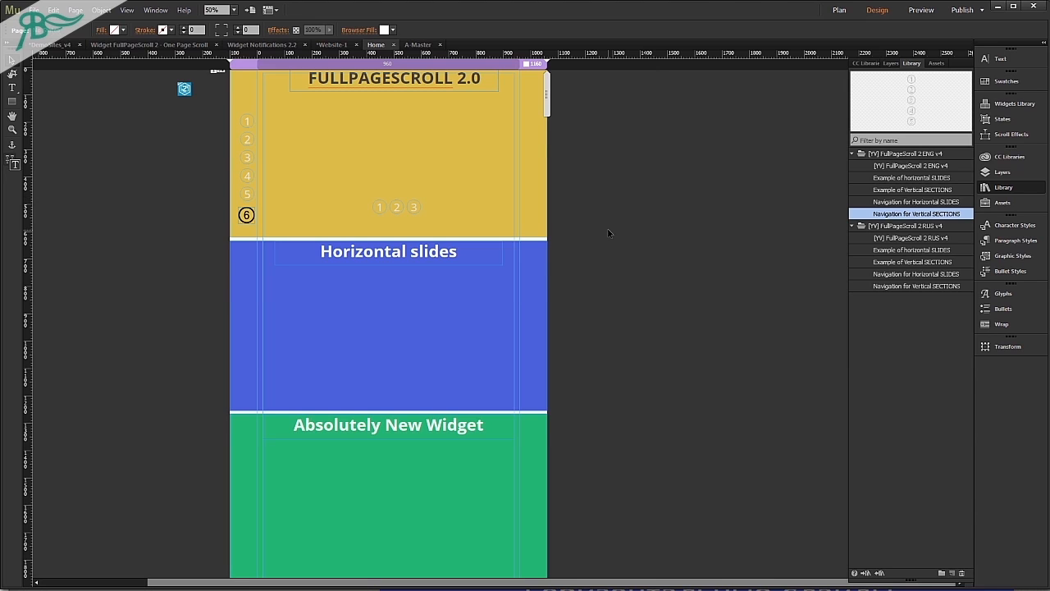
scroll(421, 375, "down", 1)
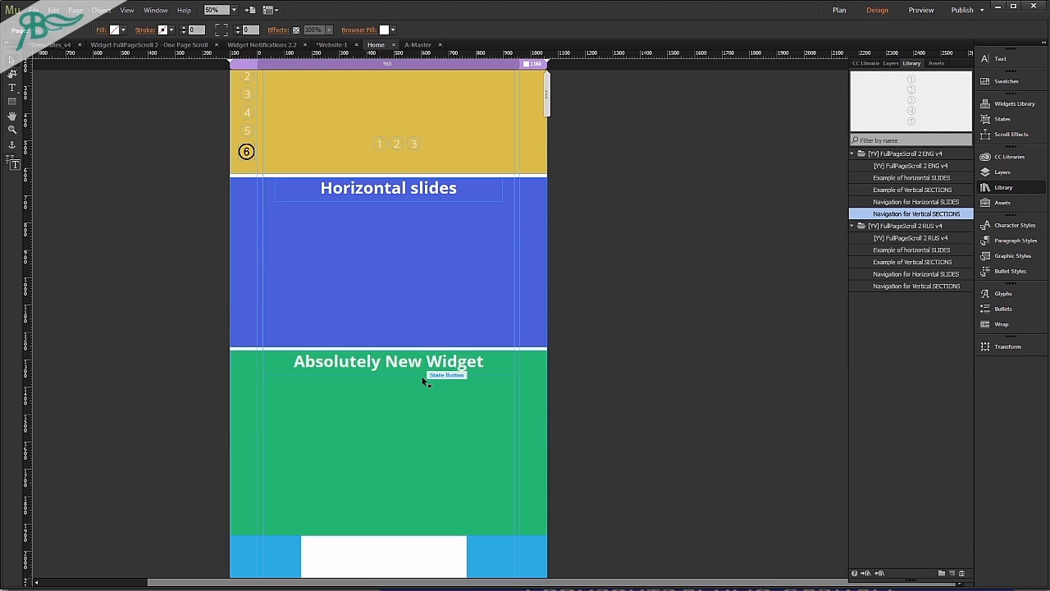
left_click(415, 236)
left_click(67, 30)
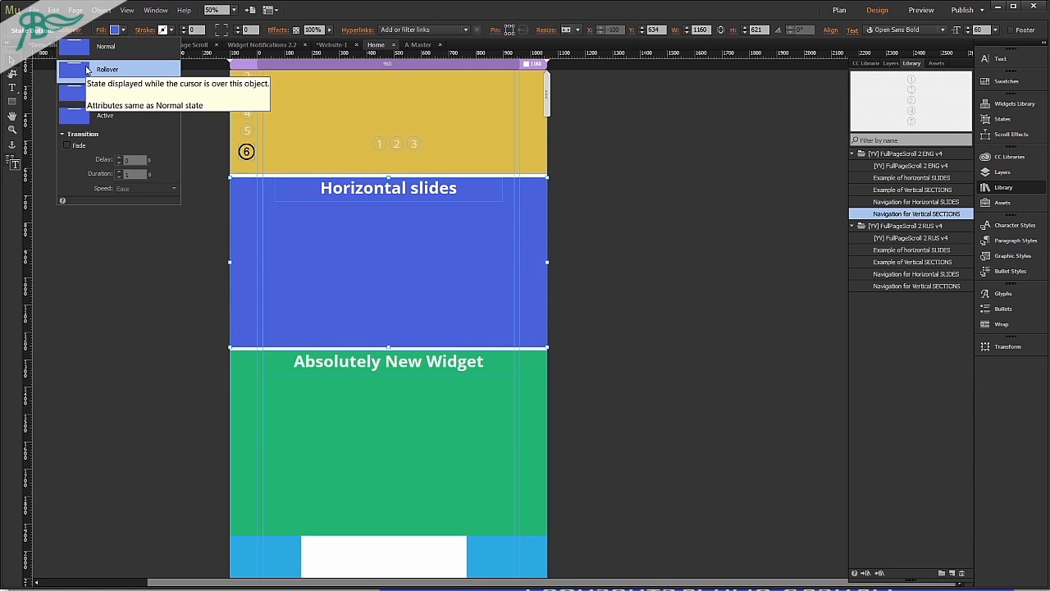
left_click(85, 145)
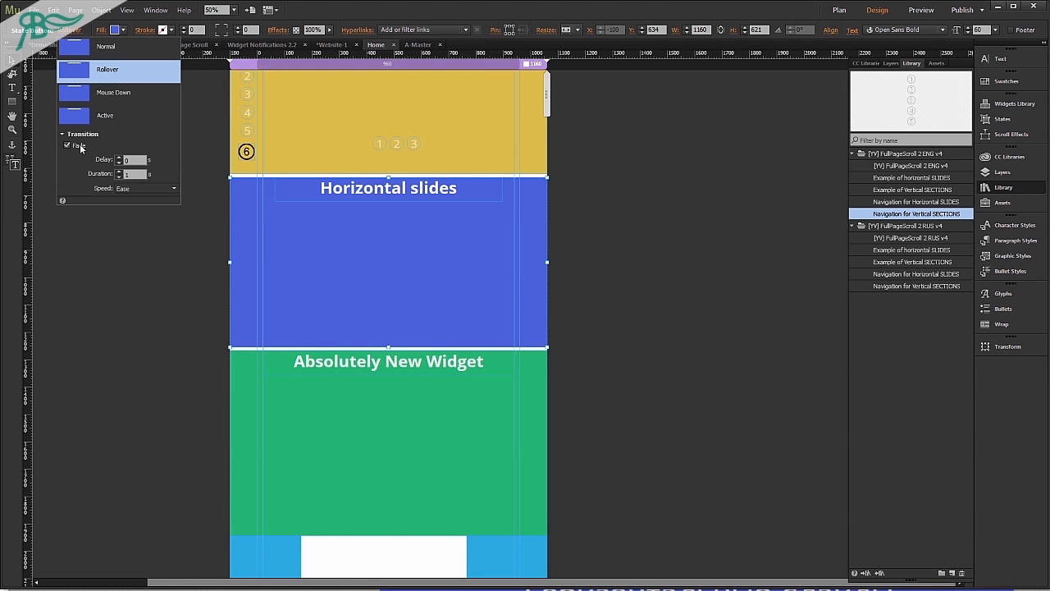
left_click(116, 31)
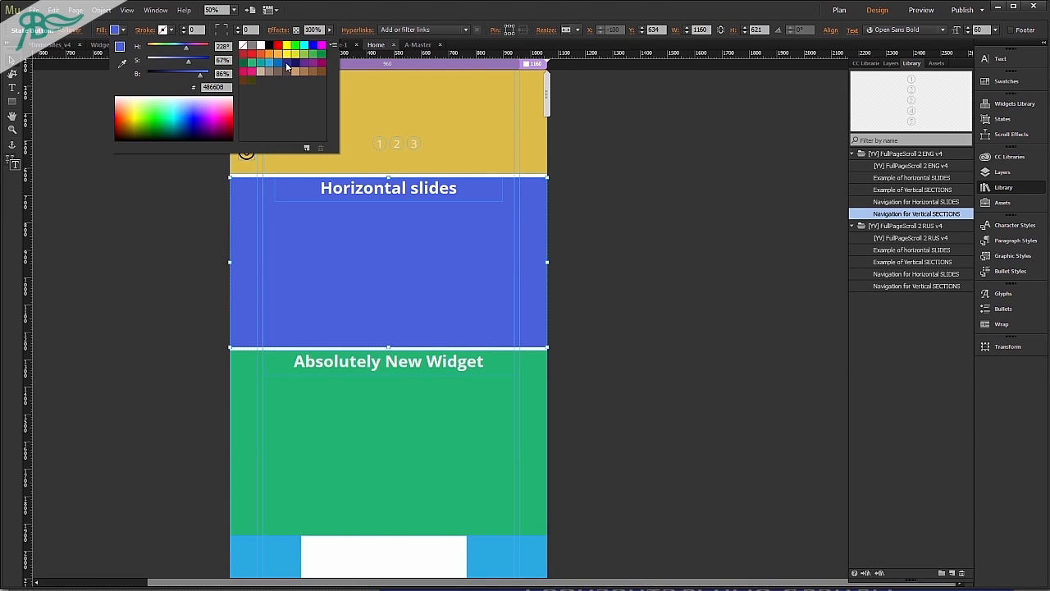
left_click(260, 64)
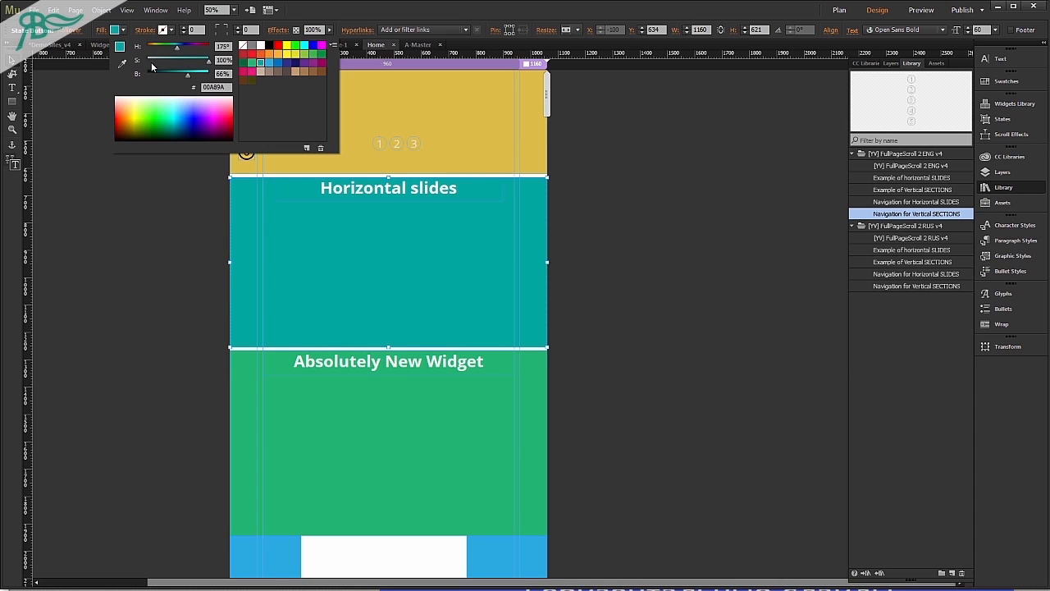
Enable the Fade transition for the Normal and Active states of the "Horizontal slides" section.
left_click(75, 34)
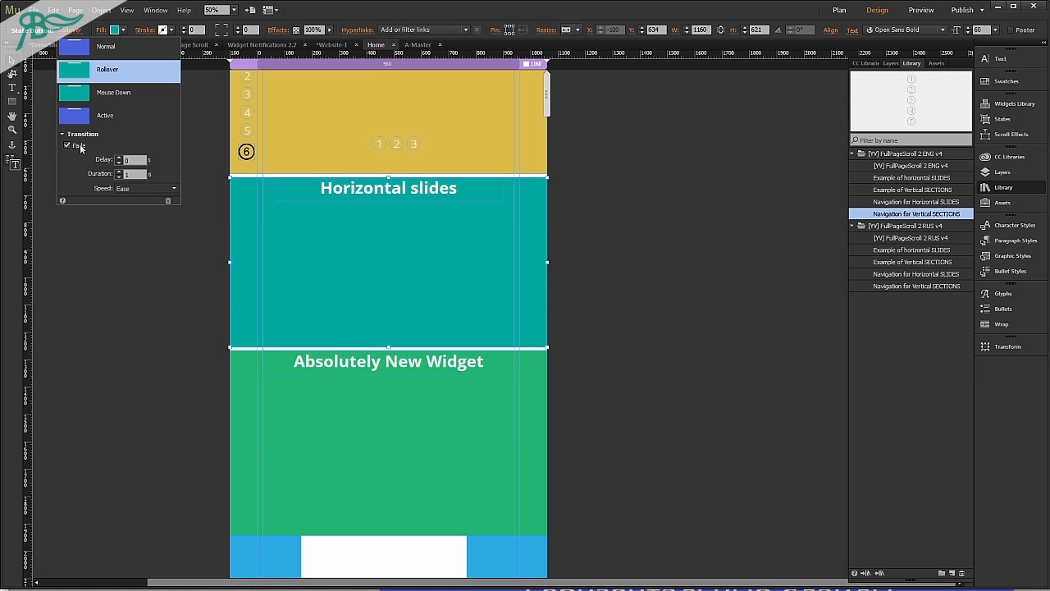
left_click(93, 52)
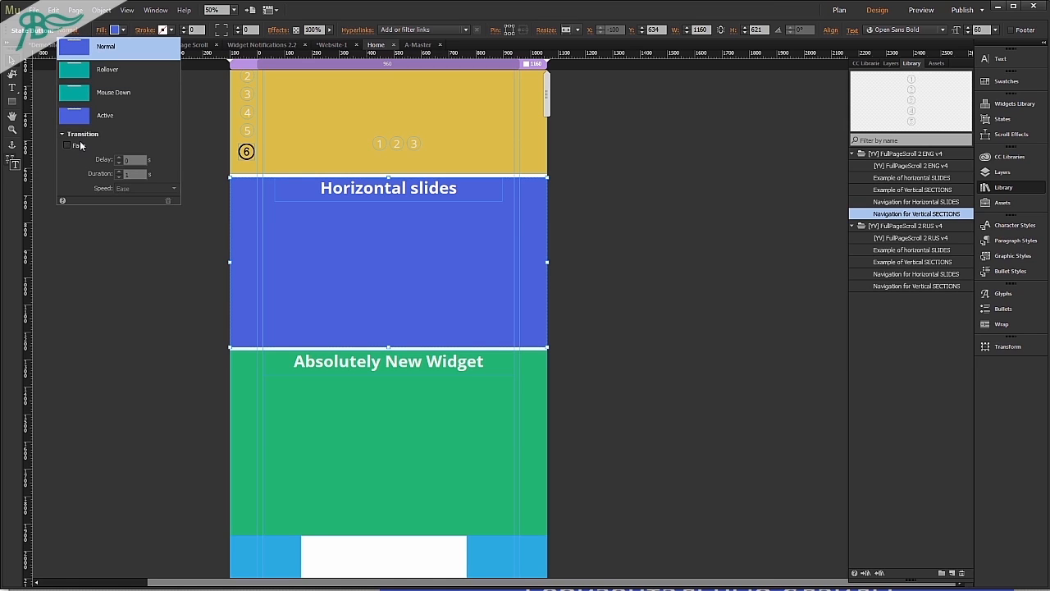
left_click(82, 146)
left_click(90, 115)
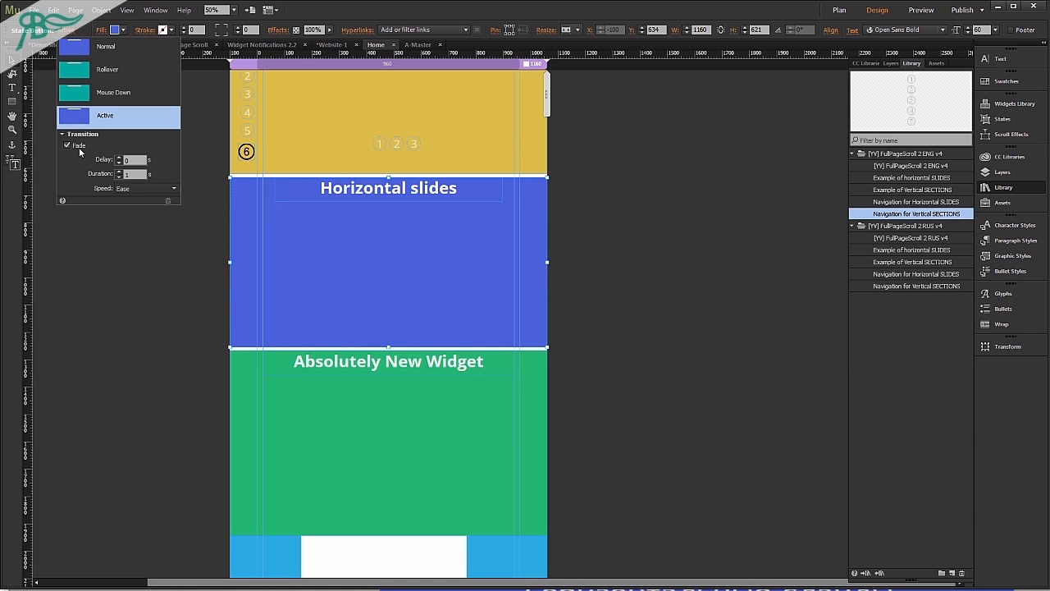
left_click(89, 301)
Preview the page in the browser, test the rollover on the second horizontal slide, and return to Muse.
key("ctrl+shift+e")
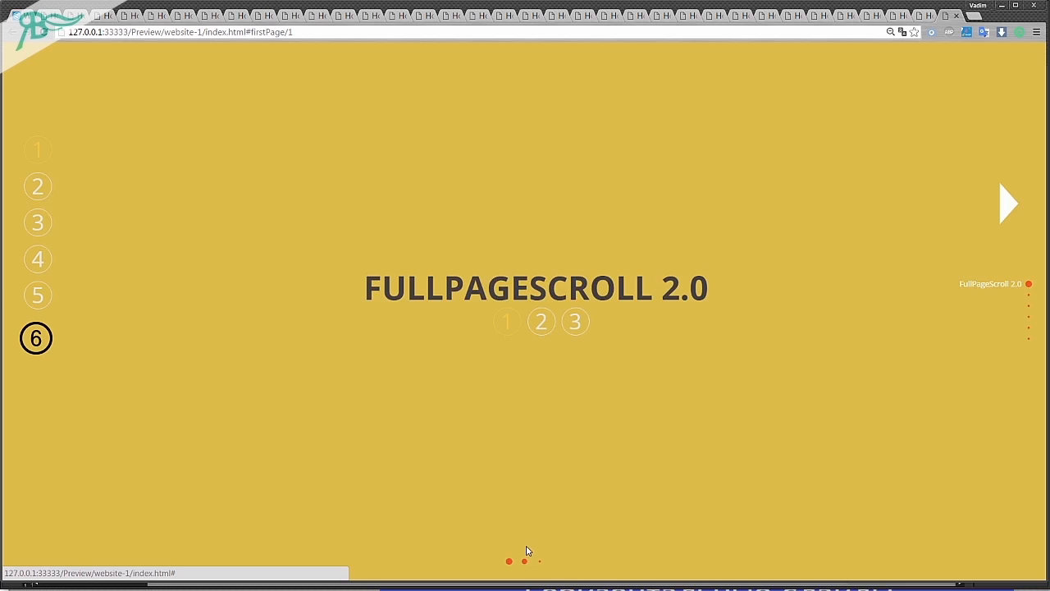
left_click(525, 558)
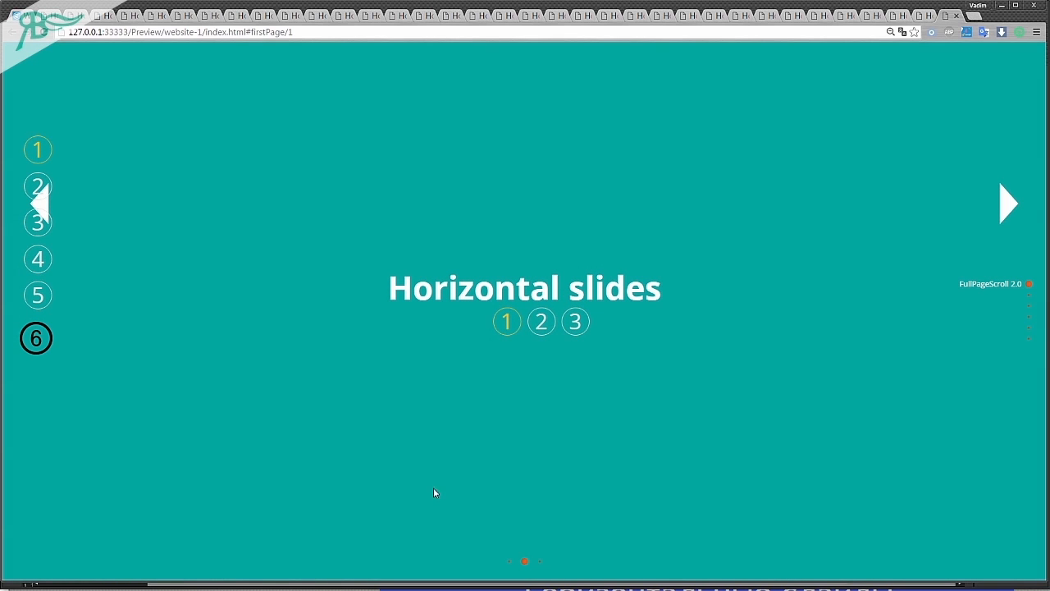
key("alt+Tab")
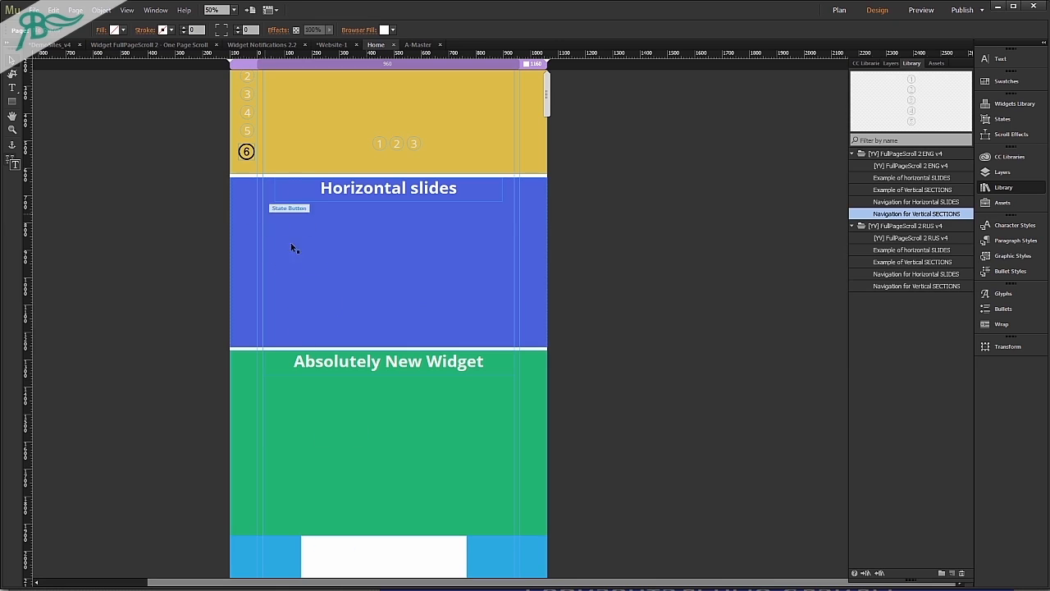
Enable the Fade transition in the light blue section's Rollover state and set that state's fill to the darker blue 0074BD.
left_click(329, 348)
scroll(328, 349, "down", 2)
scroll(329, 349, "down", 2)
left_click(411, 414)
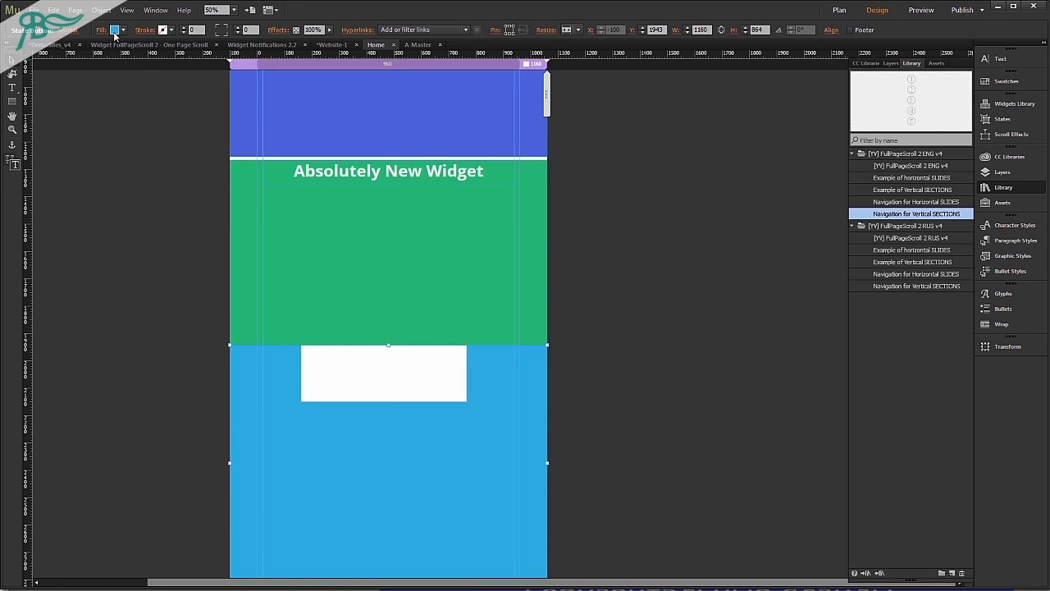
left_click(74, 33)
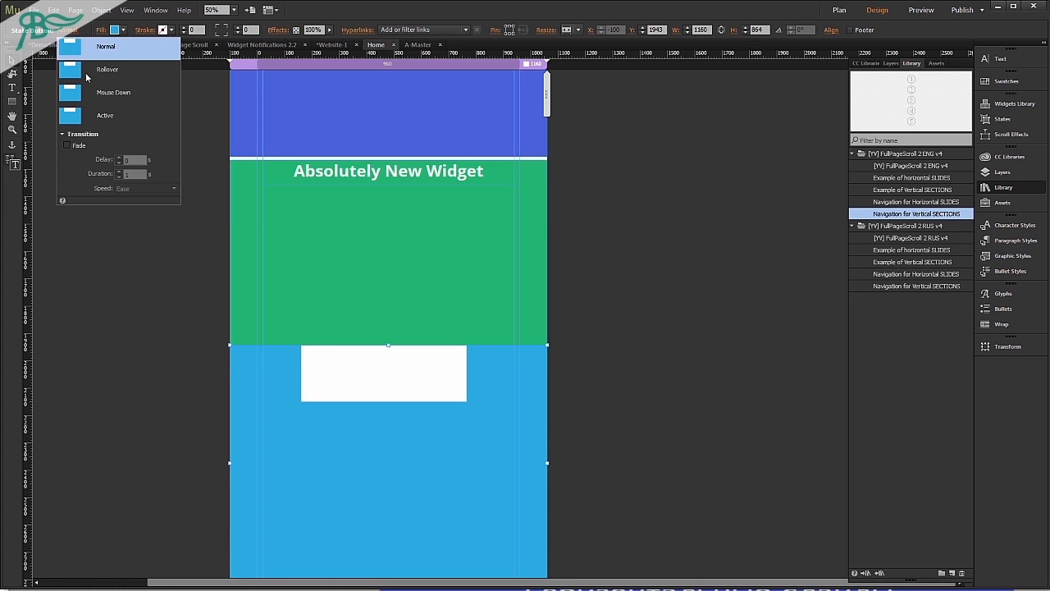
left_click(86, 70)
left_click(67, 146)
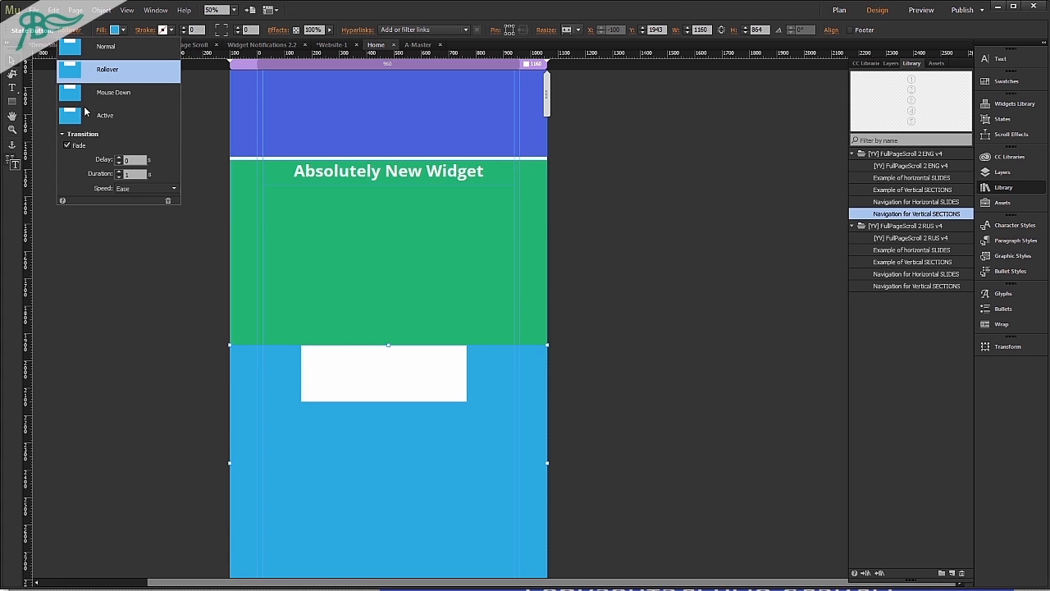
left_click(114, 29)
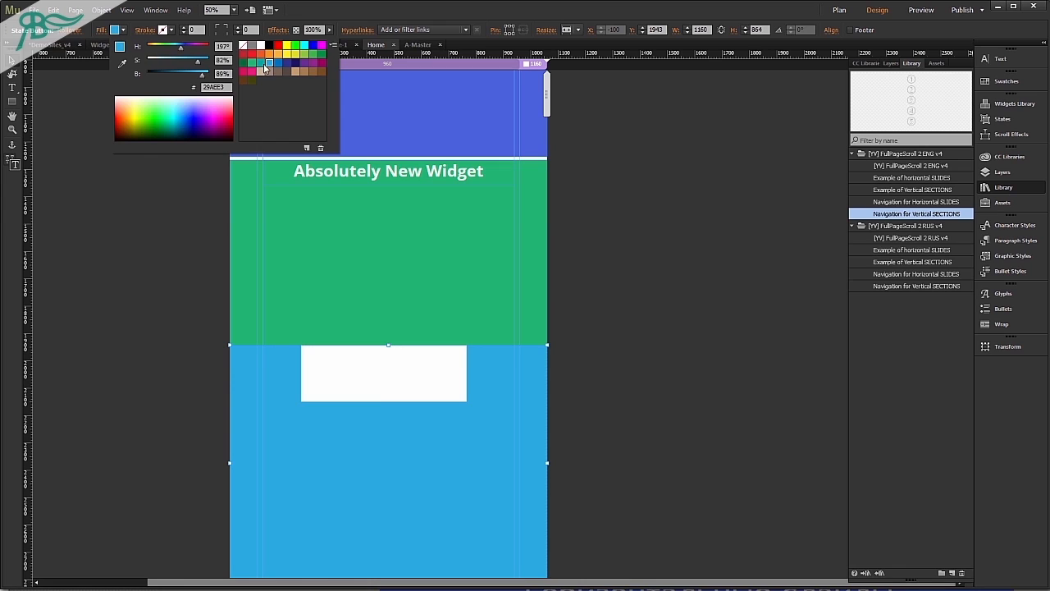
left_click(279, 63)
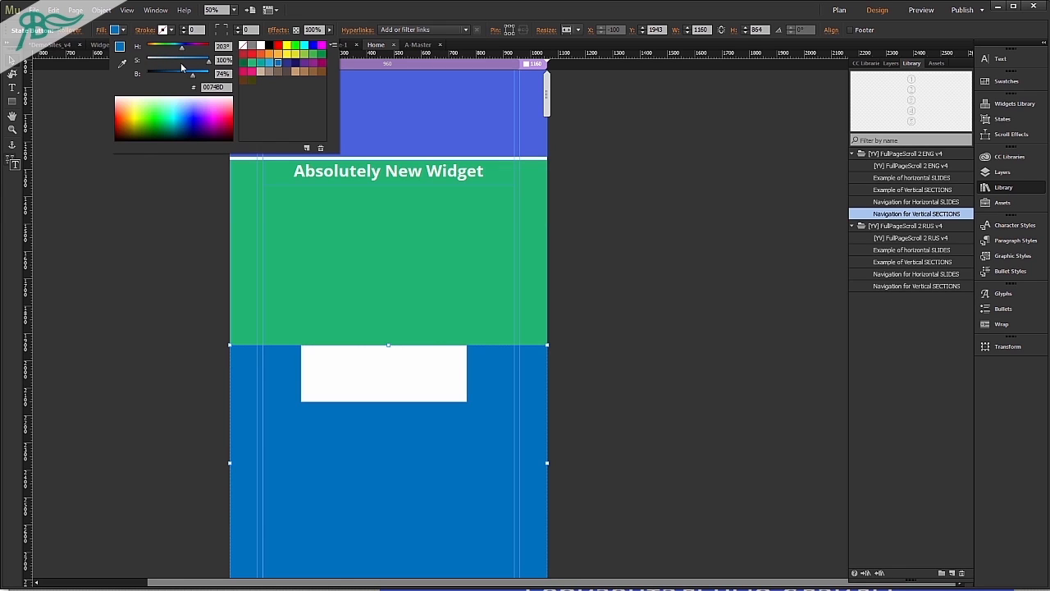
left_click(61, 33)
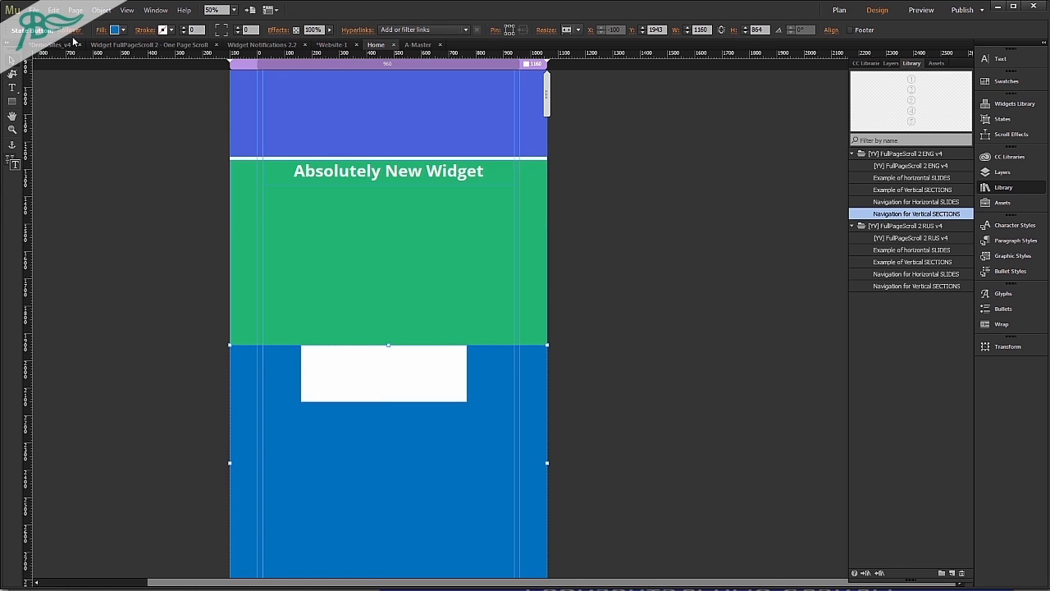
Enable the Fade transition for the light blue section's Normal state, switch to its Active state, and deselect the section.
left_click(70, 31)
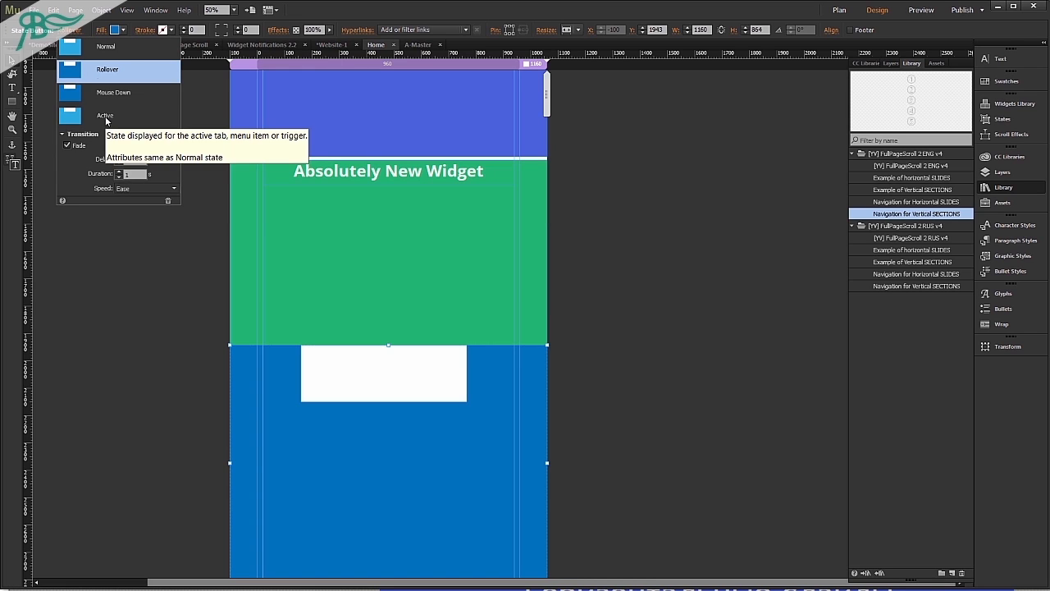
left_click(100, 48)
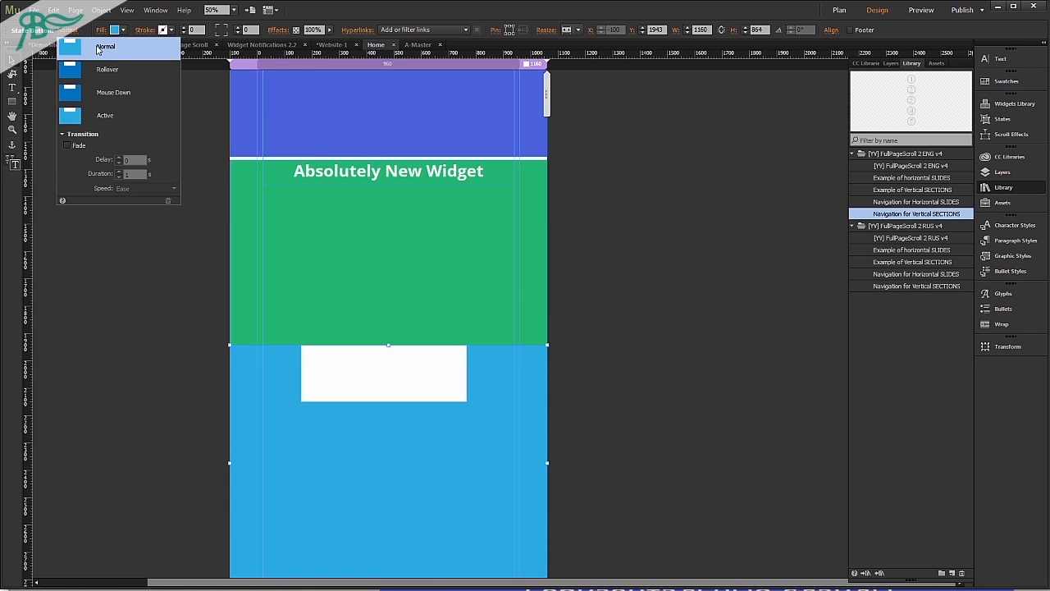
left_click(101, 123)
left_click(96, 333)
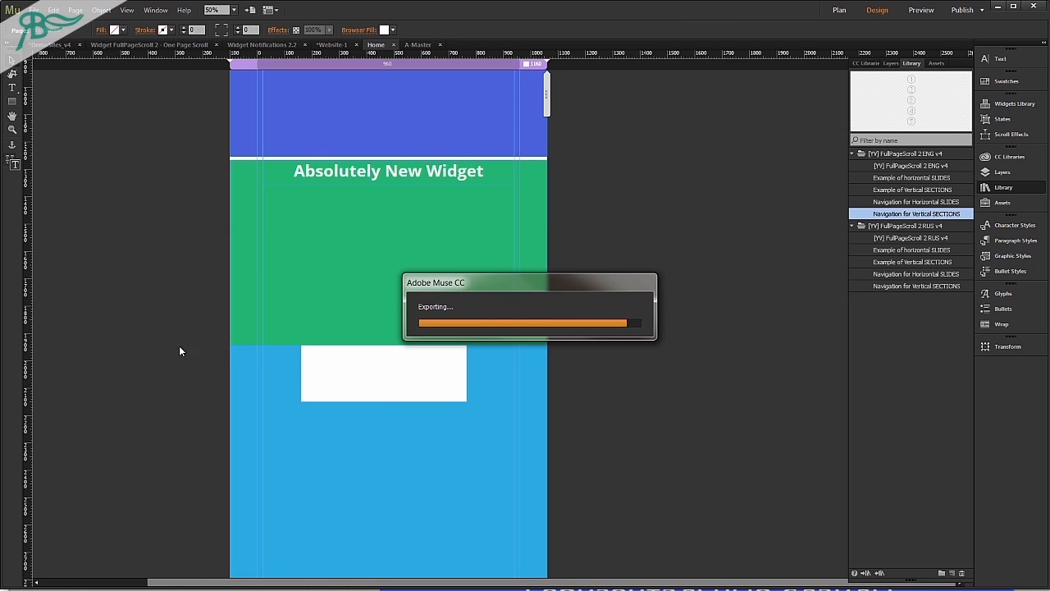
Preview the page and scroll between the first two sections to test the blue section's rollover, then return to Muse.
scroll(483, 388, "down", 1)
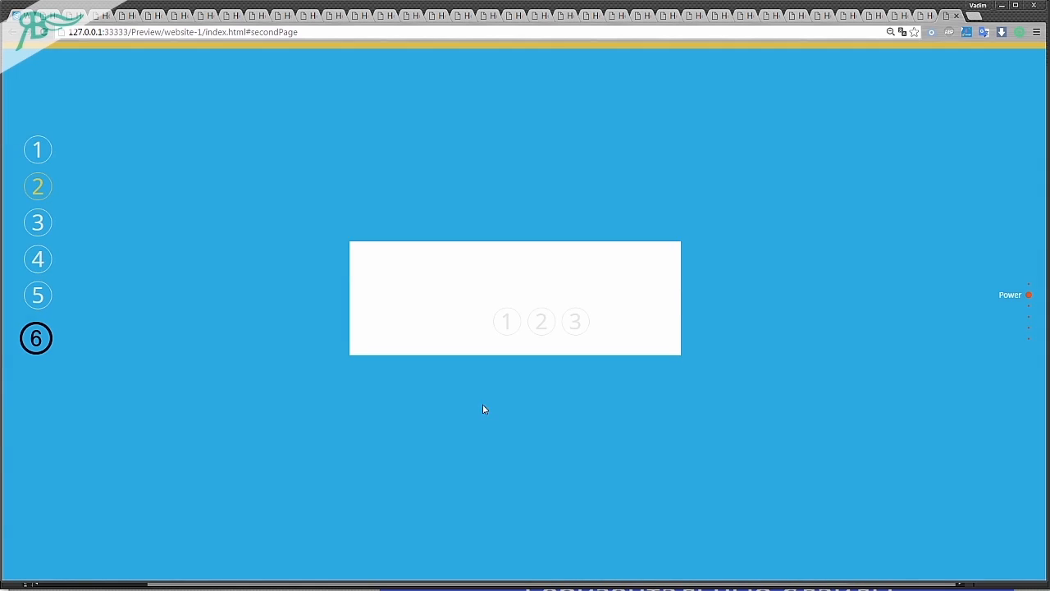
scroll(623, 472, "up", 1)
scroll(628, 439, "down", 1)
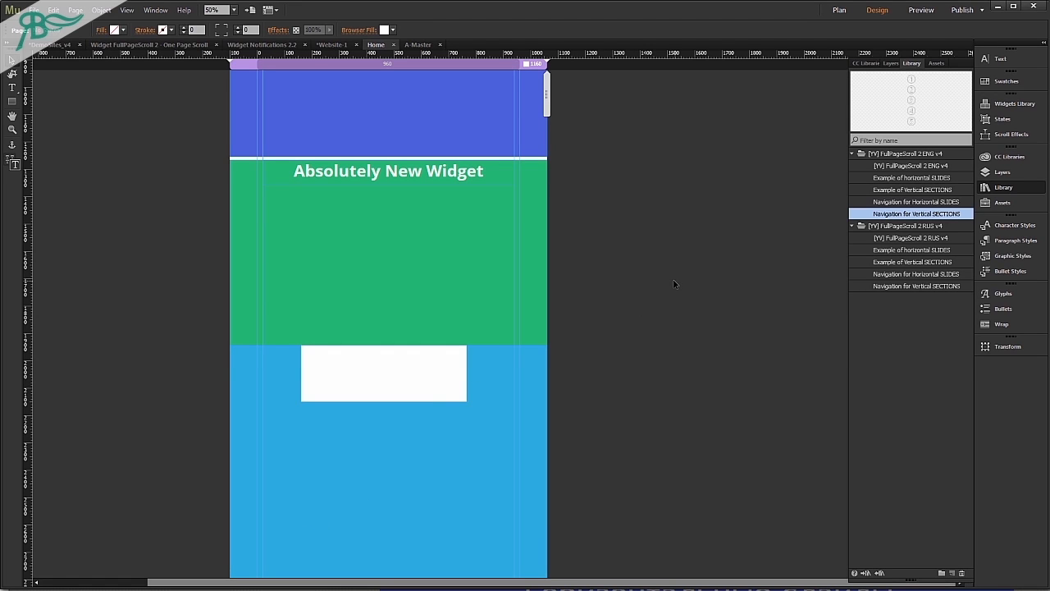
scroll(197, 220, "up", 3)
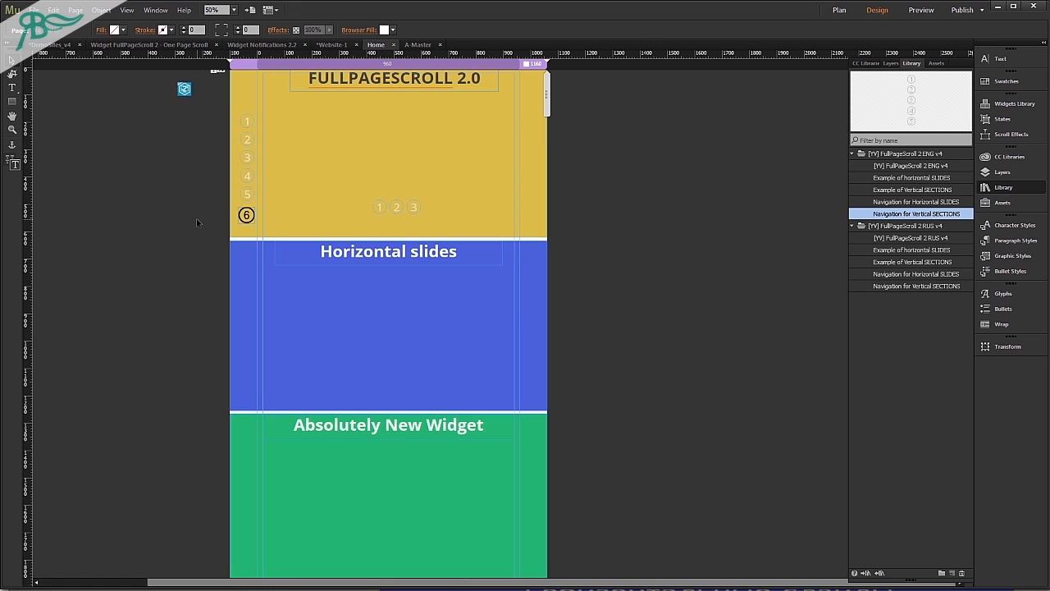
left_click(184, 88)
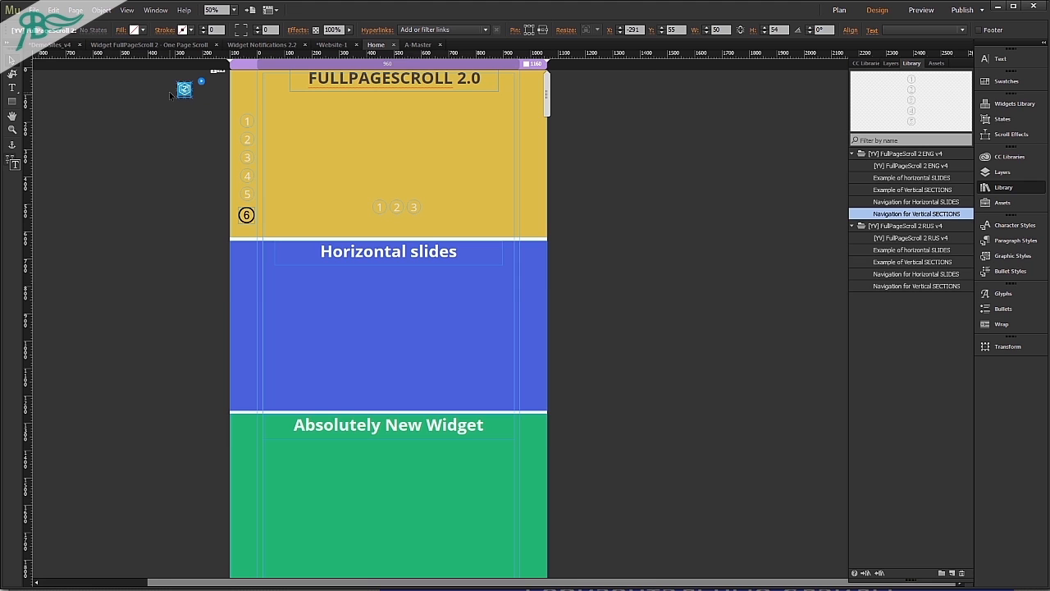
left_click(174, 270)
Enable scroll Motion for the background fill of the first Images section, then deselect the section.
scroll(176, 267, "down", 10)
scroll(184, 261, "down", 10)
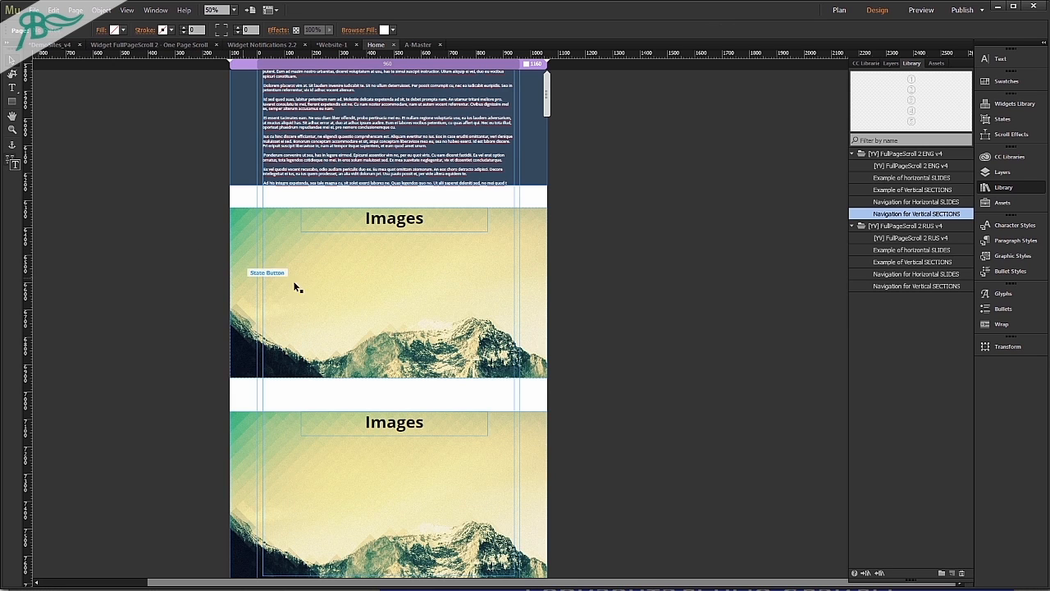
left_click(342, 274)
left_click(110, 30)
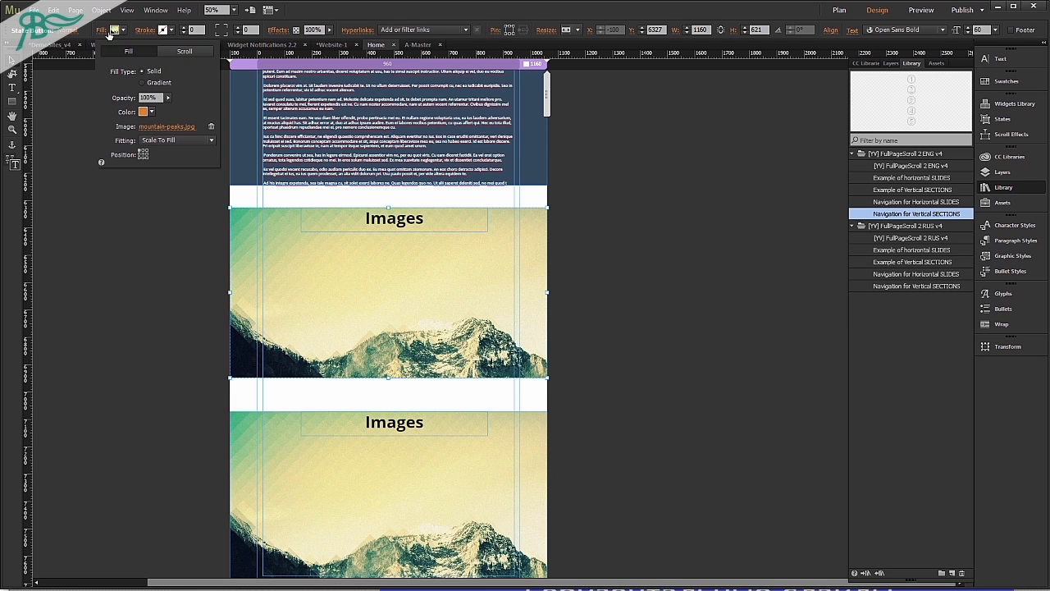
left_click(184, 52)
left_click(114, 71)
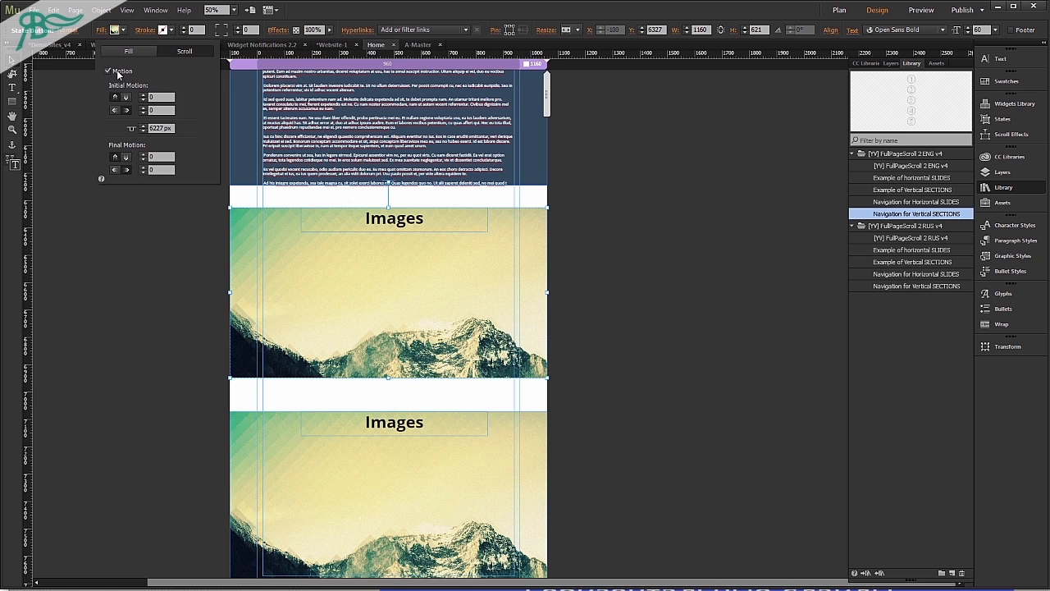
left_click(121, 228)
left_click(146, 174)
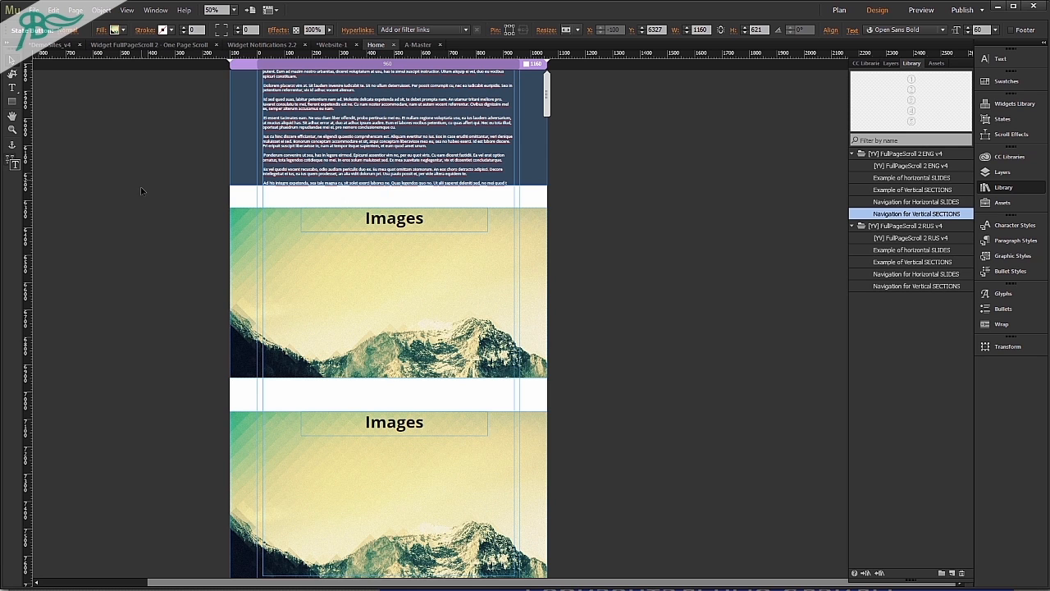
Review the Scrolling settings in the FullPageScroll 2 widget's options and close them.
scroll(168, 300, "up", 15)
scroll(169, 297, "up", 5)
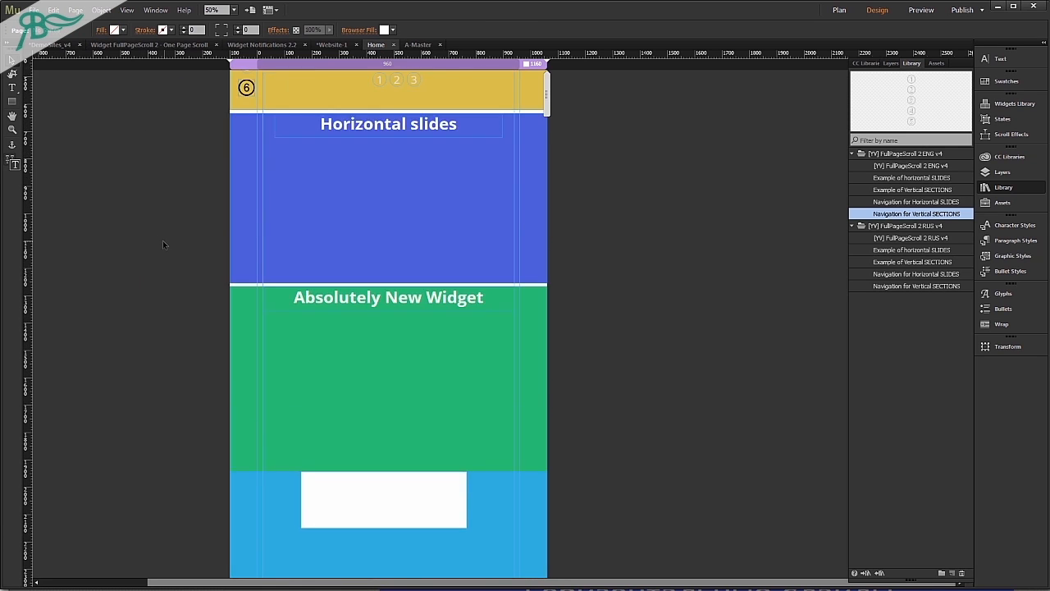
left_click(182, 90)
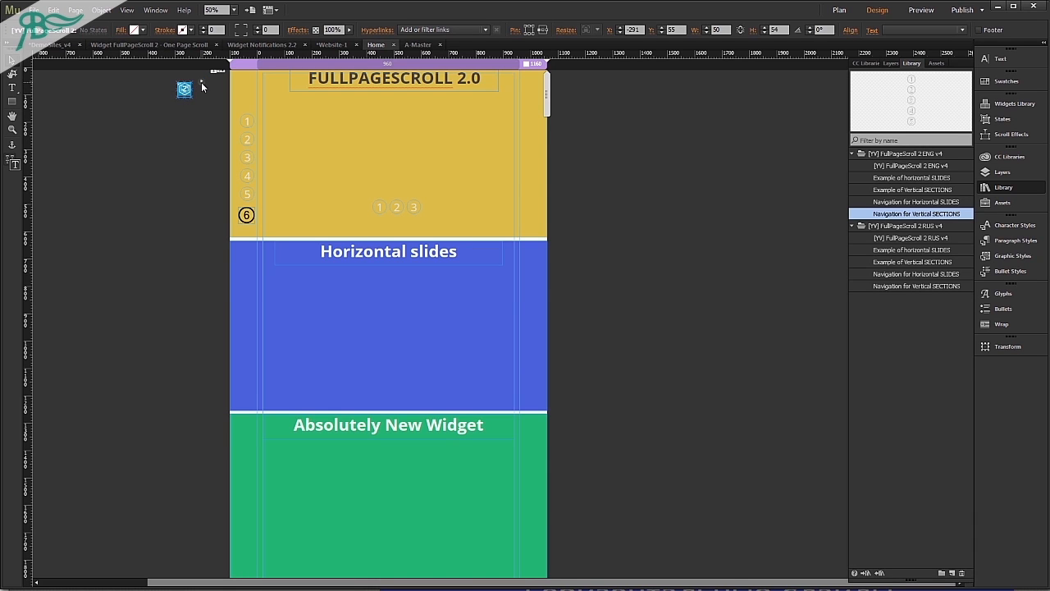
left_click(201, 82)
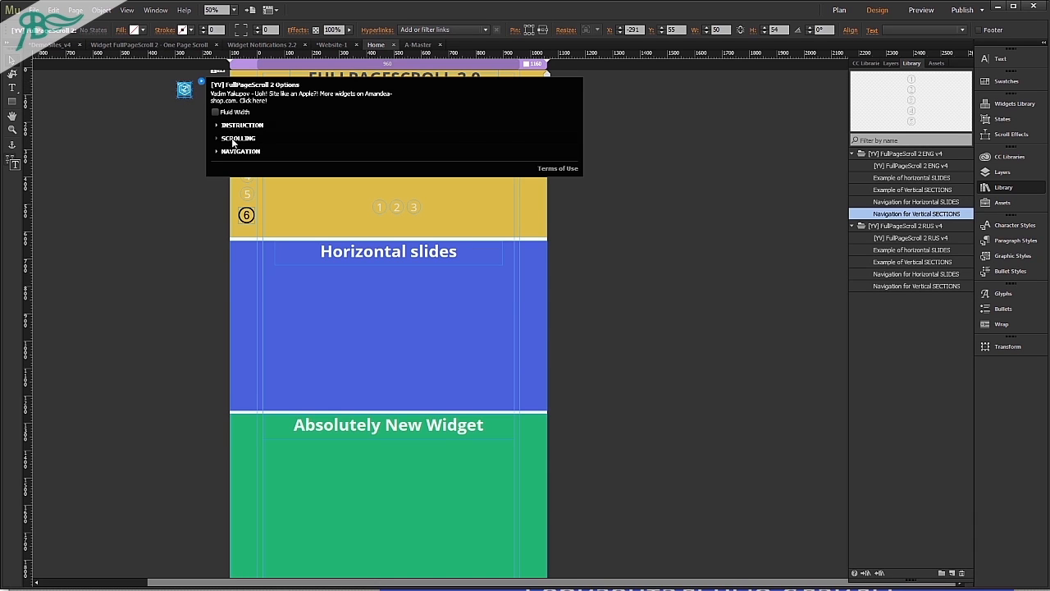
left_click(233, 139)
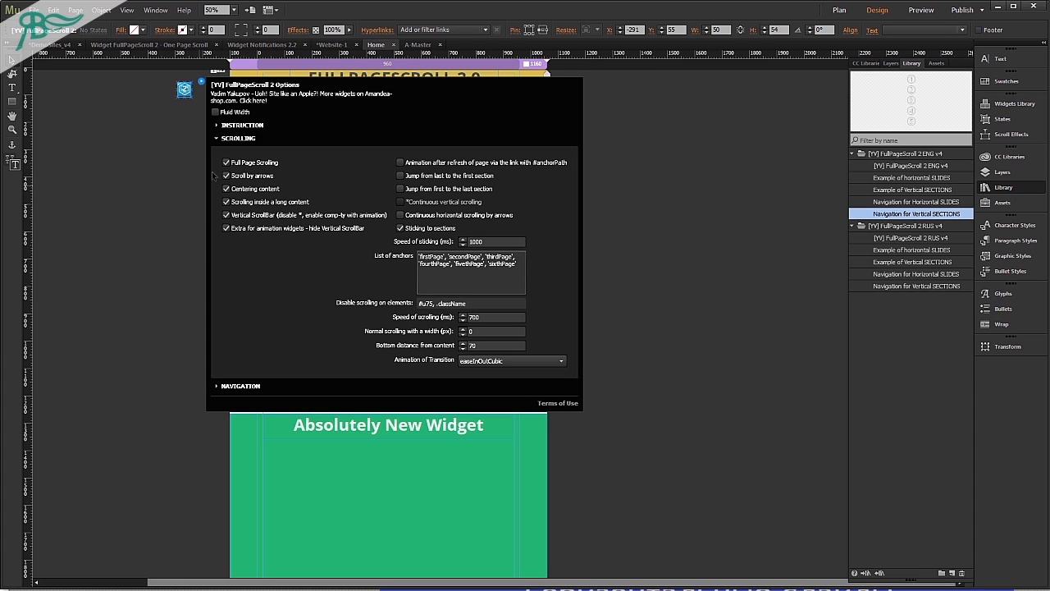
left_click(146, 258)
Preview the page in the browser, scroll through the sections to the fifth one with the Images background, and return to Muse.
key("ctrl+alt+e")
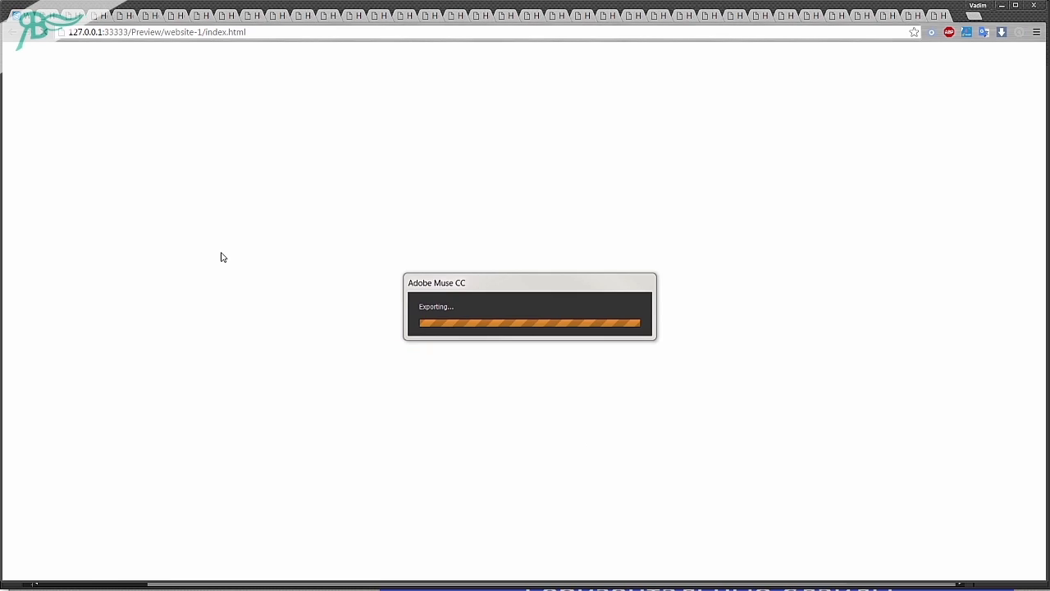
scroll(507, 317, "down", 3)
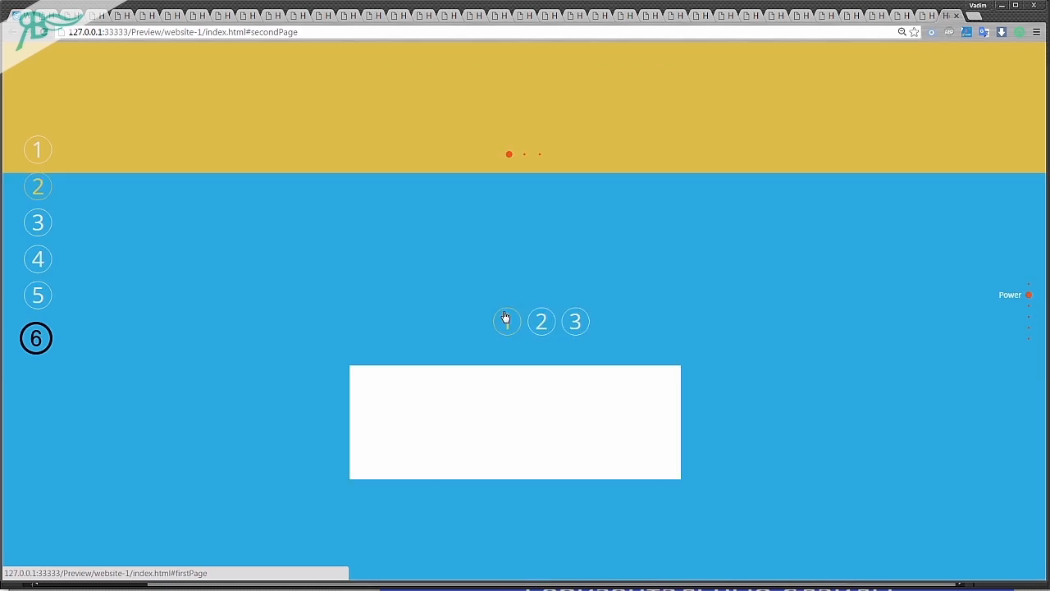
scroll(507, 317, "down", 1)
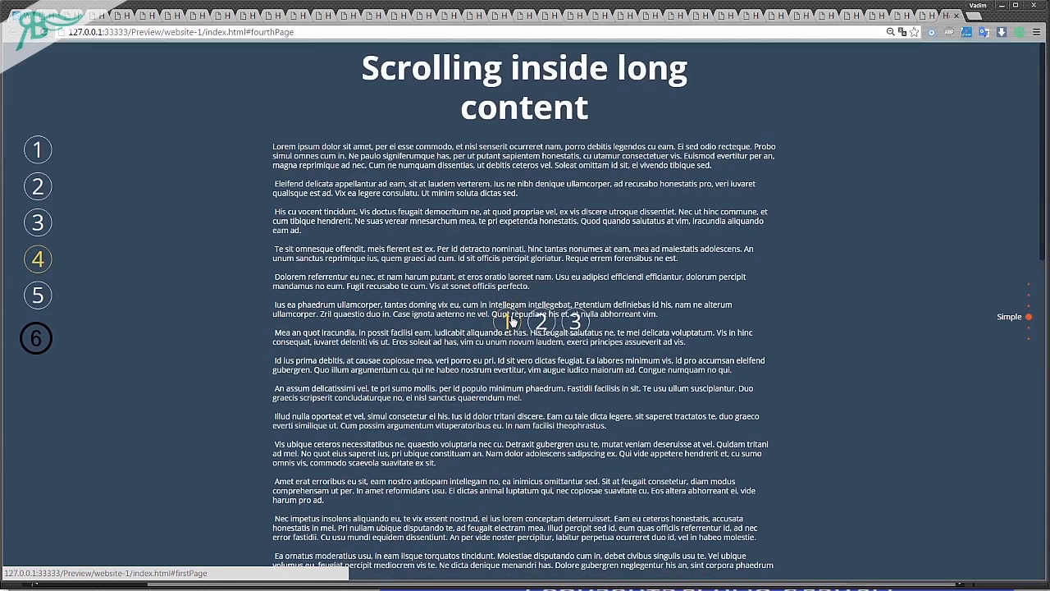
scroll(510, 320, "down", 6)
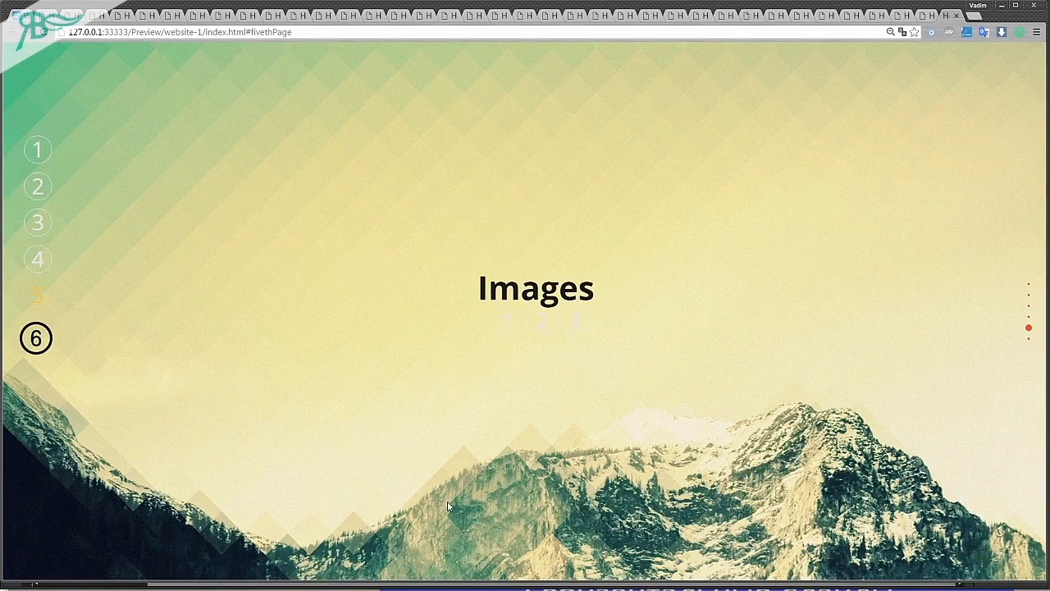
key("alt+Tab")
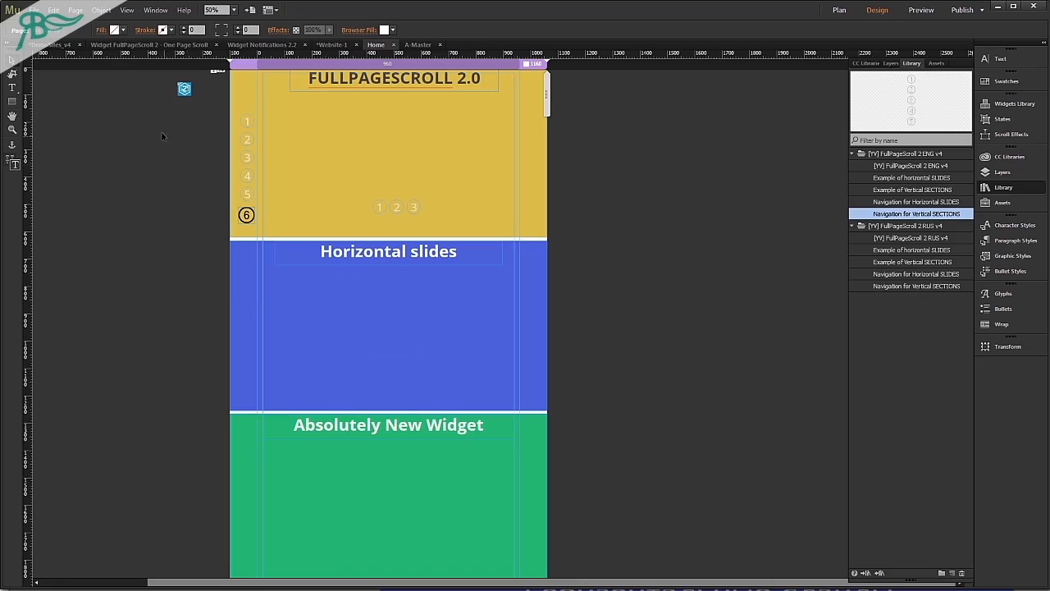